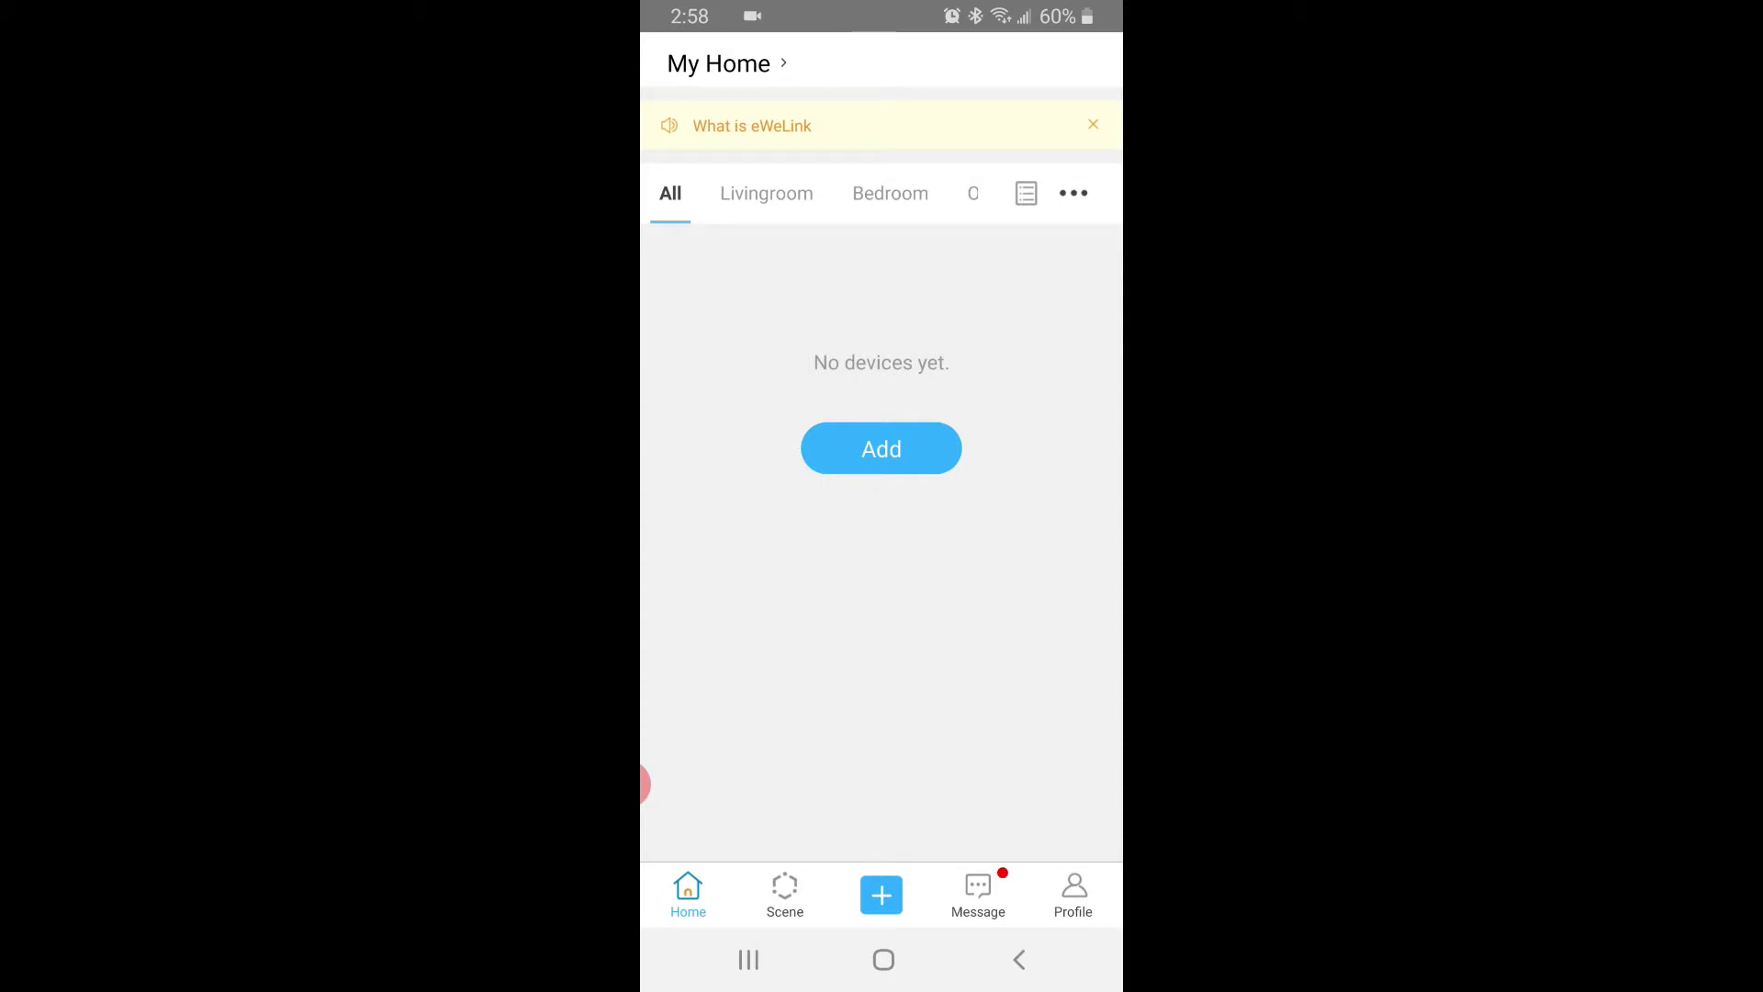
- Quick-pair the new Sonoff device in eWeLink on the home 2.4 GHz WiFi with an empty password
{"action": "left_click", "coordinate": [882, 448]}
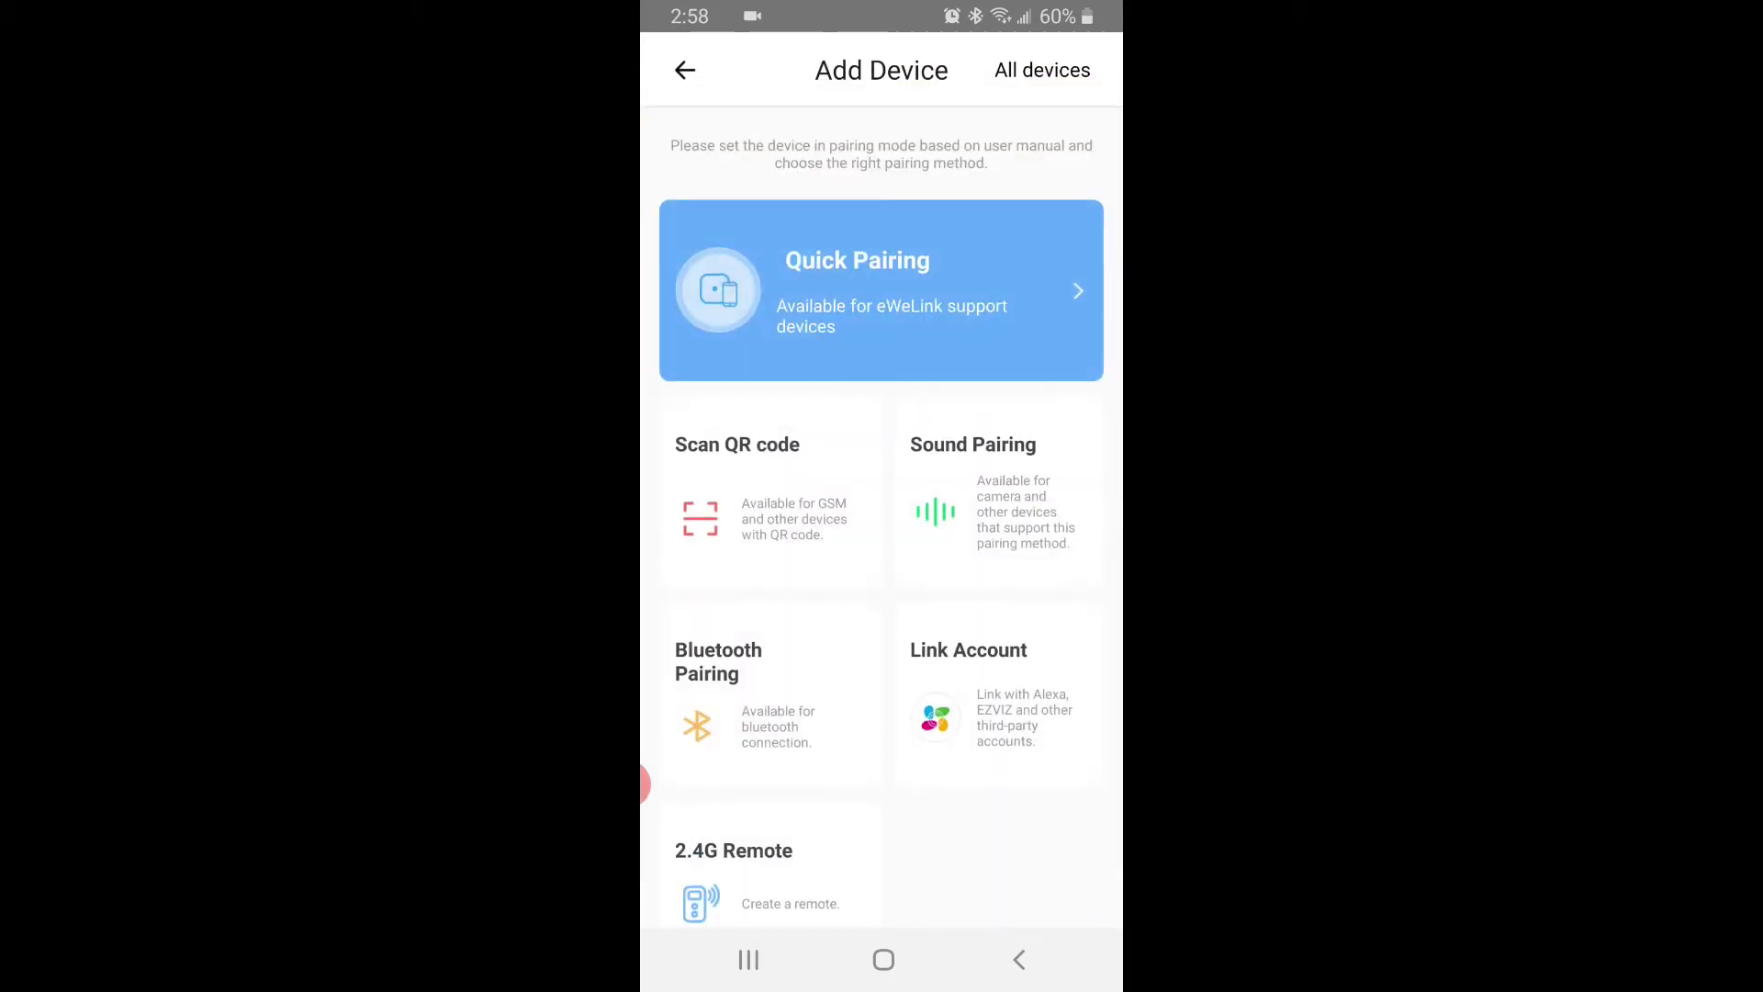
{"action": "left_click", "coordinate": [882, 290]}
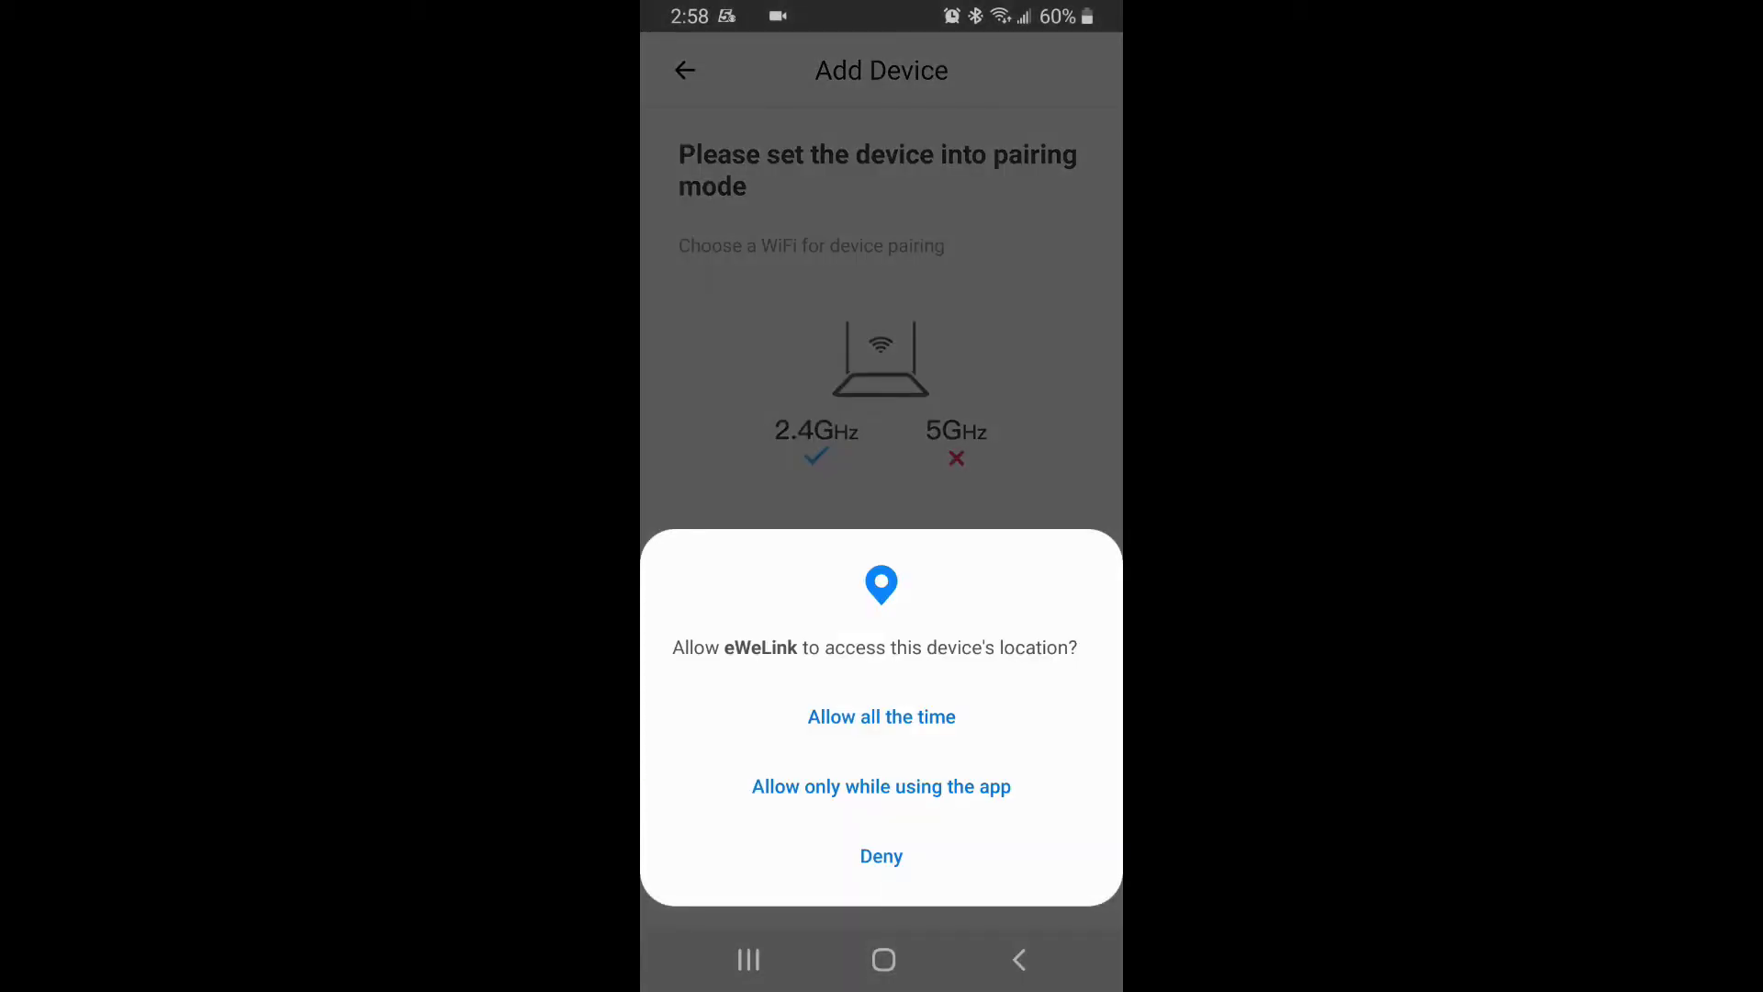
{"action": "left_click", "coordinate": [881, 716]}
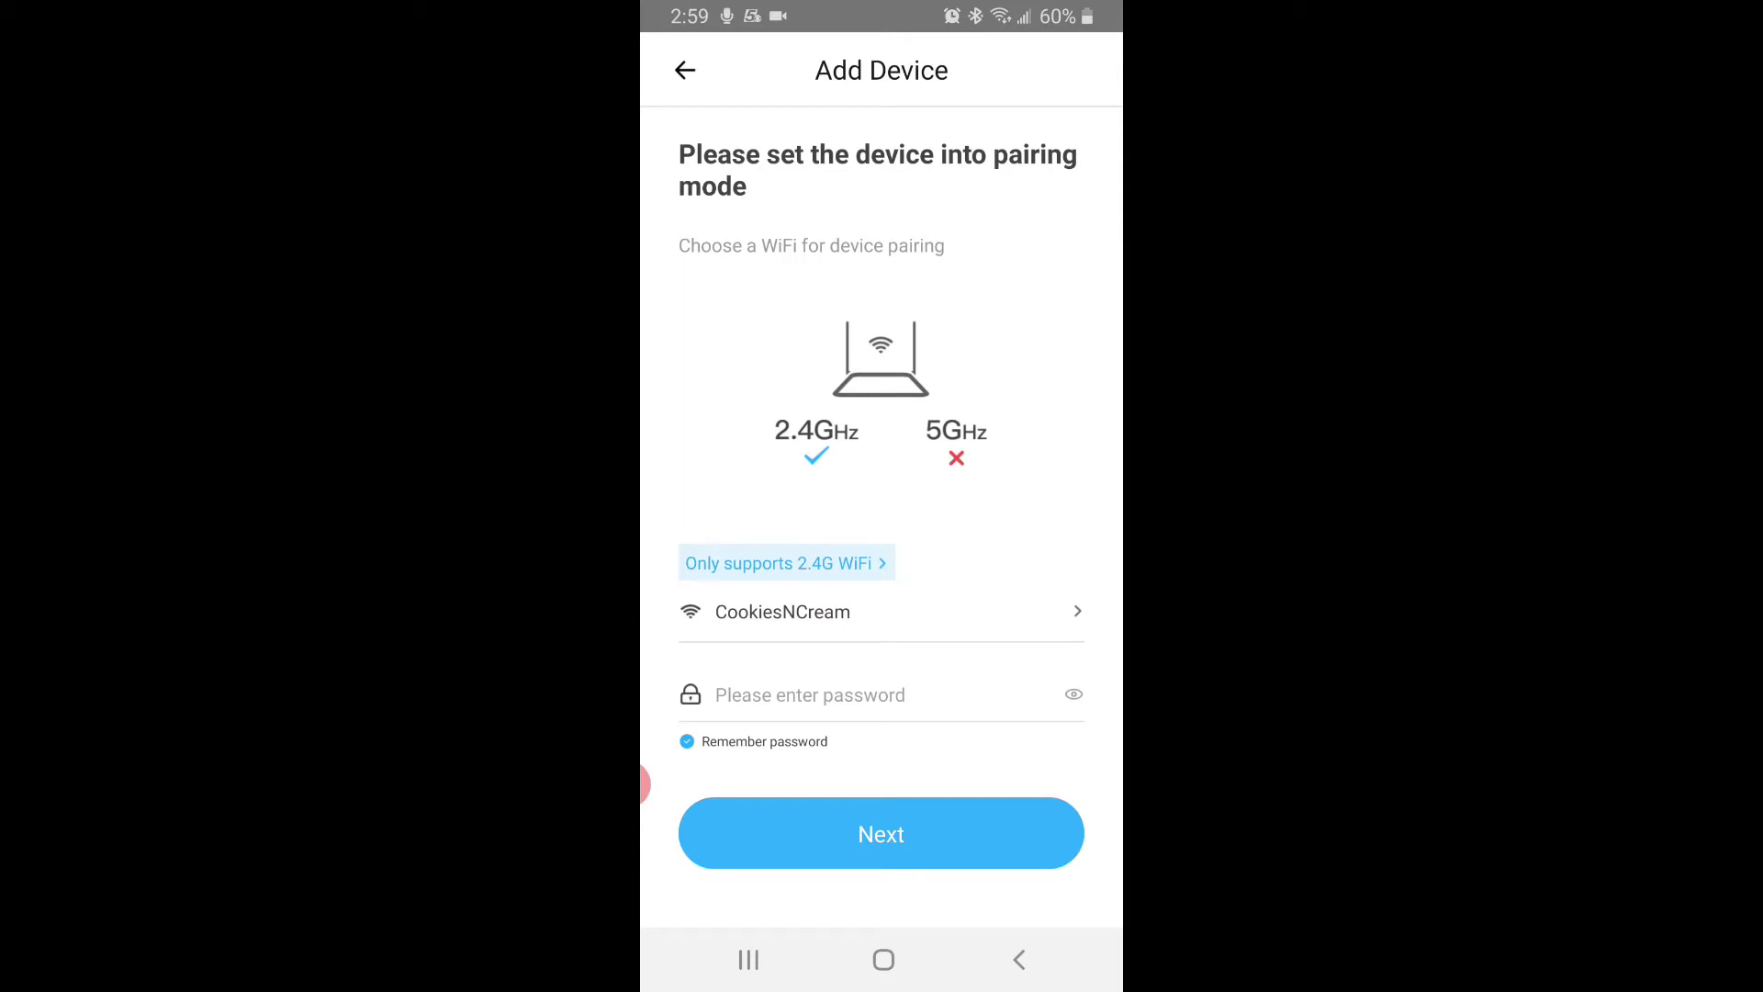
{"action": "left_click", "coordinate": [881, 833]}
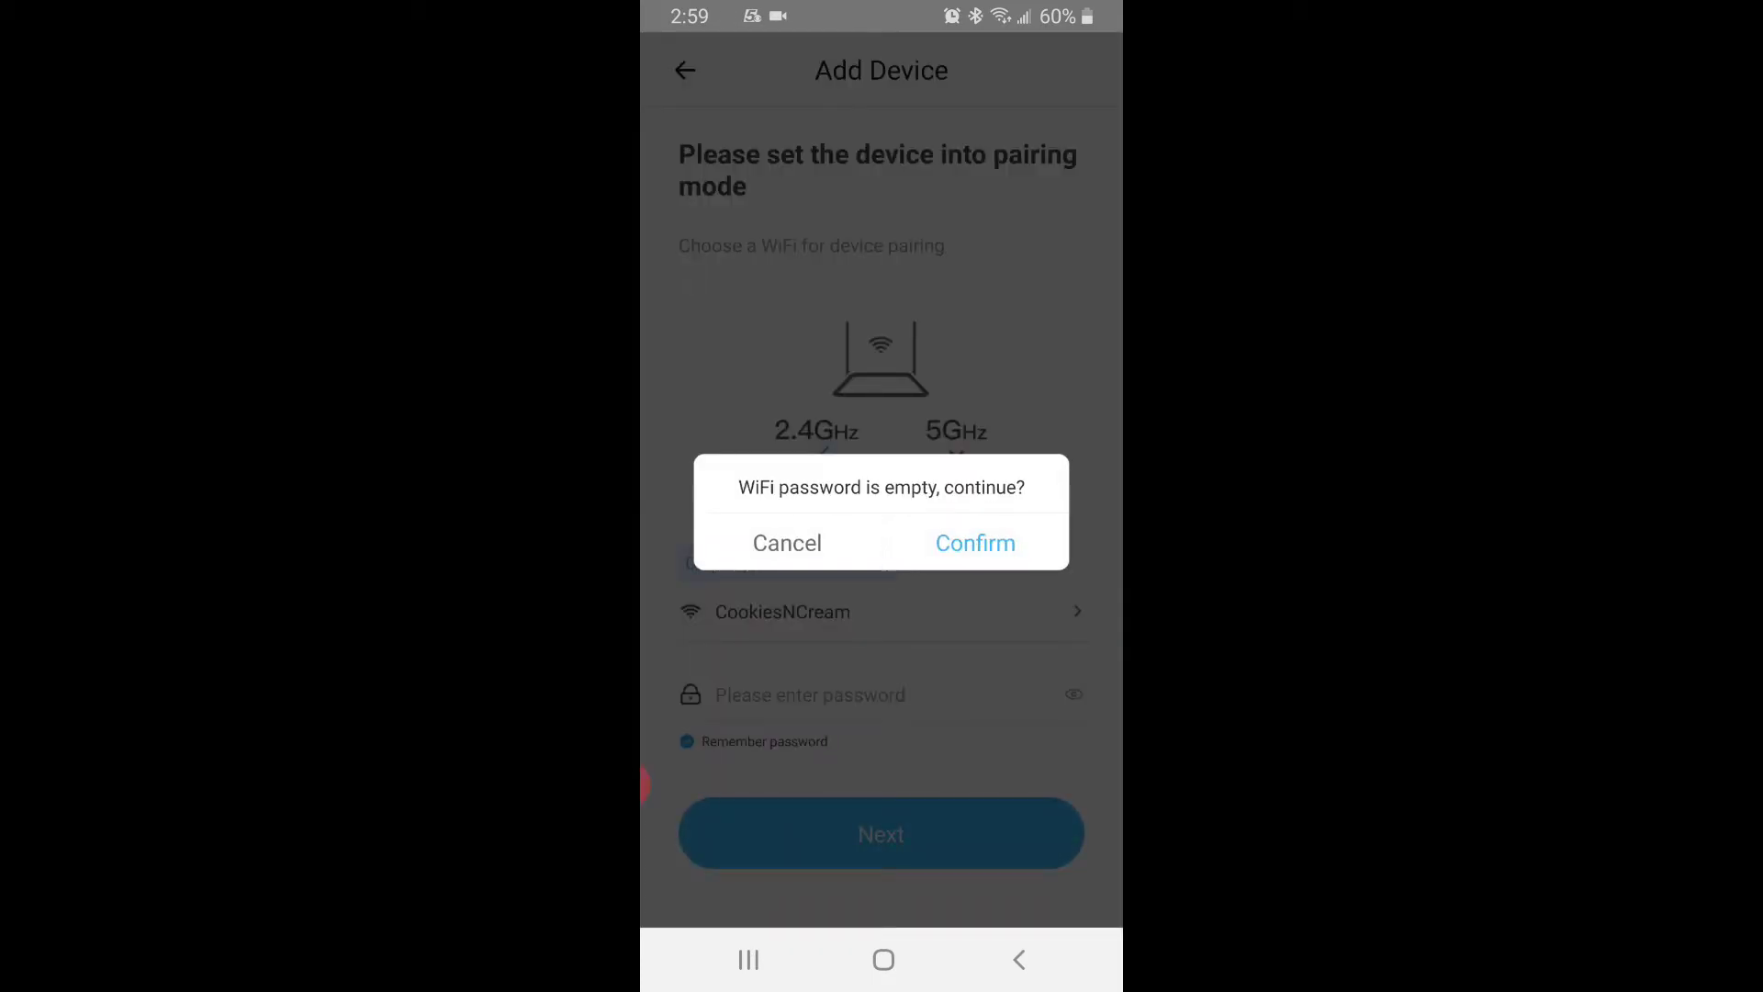
{"action": "left_click", "coordinate": [975, 543]}
{"action": "left_click", "coordinate": [826, 694]}
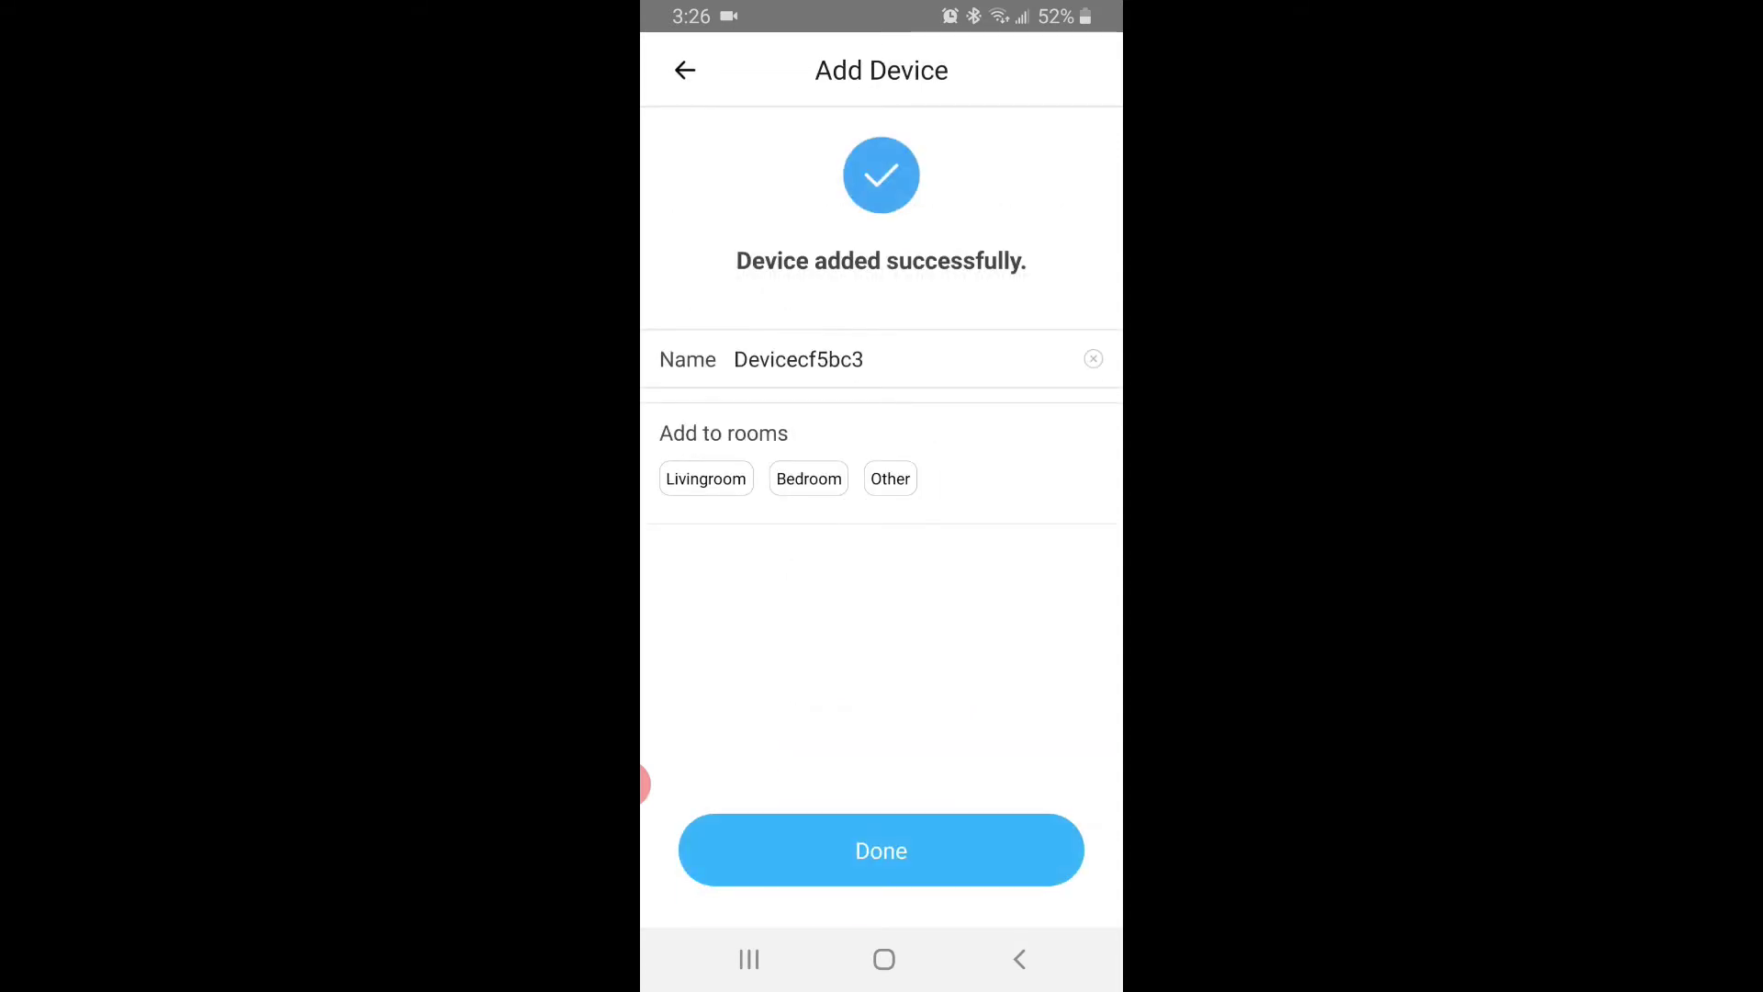
- Replace the device's default name with 'Garage Freezet'
{"action": "left_click", "coordinate": [799, 359]}
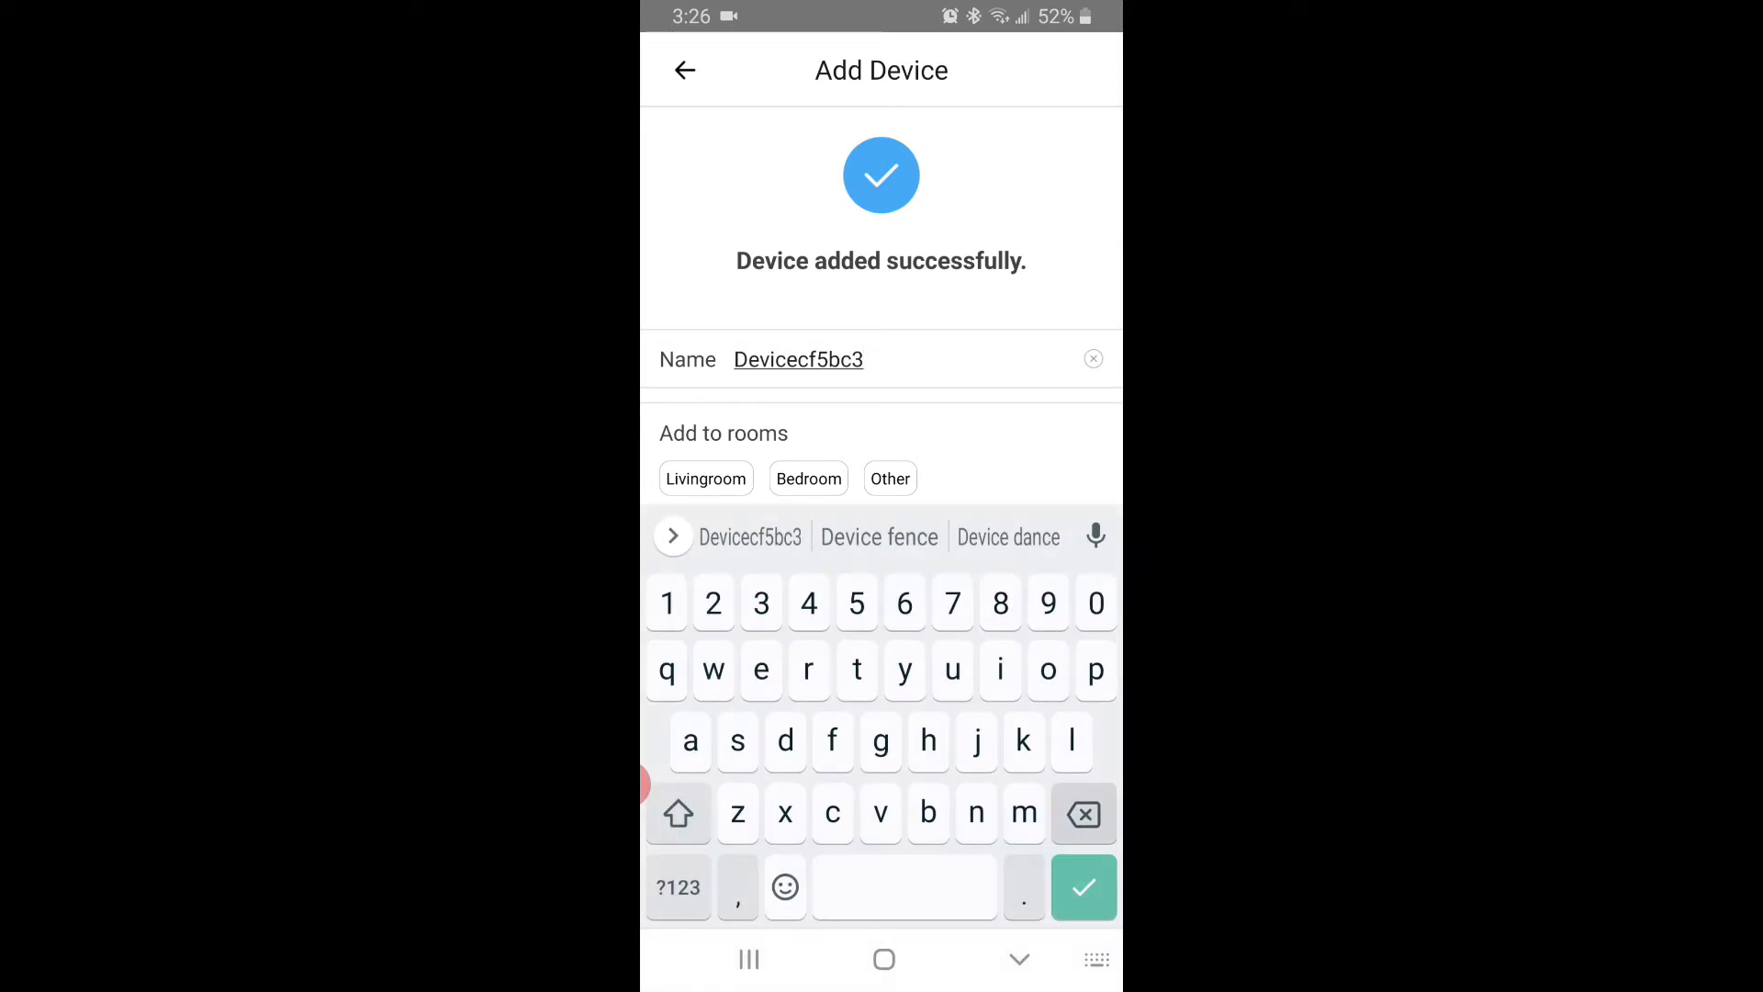
{"action": "key", "text": "BackSpace"}
{"action": "key", "text": "BackSpace"}
{"action": "key", "text": "BackSpace"}
{"action": "key", "text": "BackSpace"}
{"action": "key", "text": "BackSpace"}
{"action": "key", "text": "BackSpace"}
{"action": "key", "text": "BackSpace"}
{"action": "key", "text": "BackSpace"}
{"action": "key", "text": "BackSpace"}
{"action": "key", "text": "BackSpace"}
{"action": "key", "text": "BackSpace"}
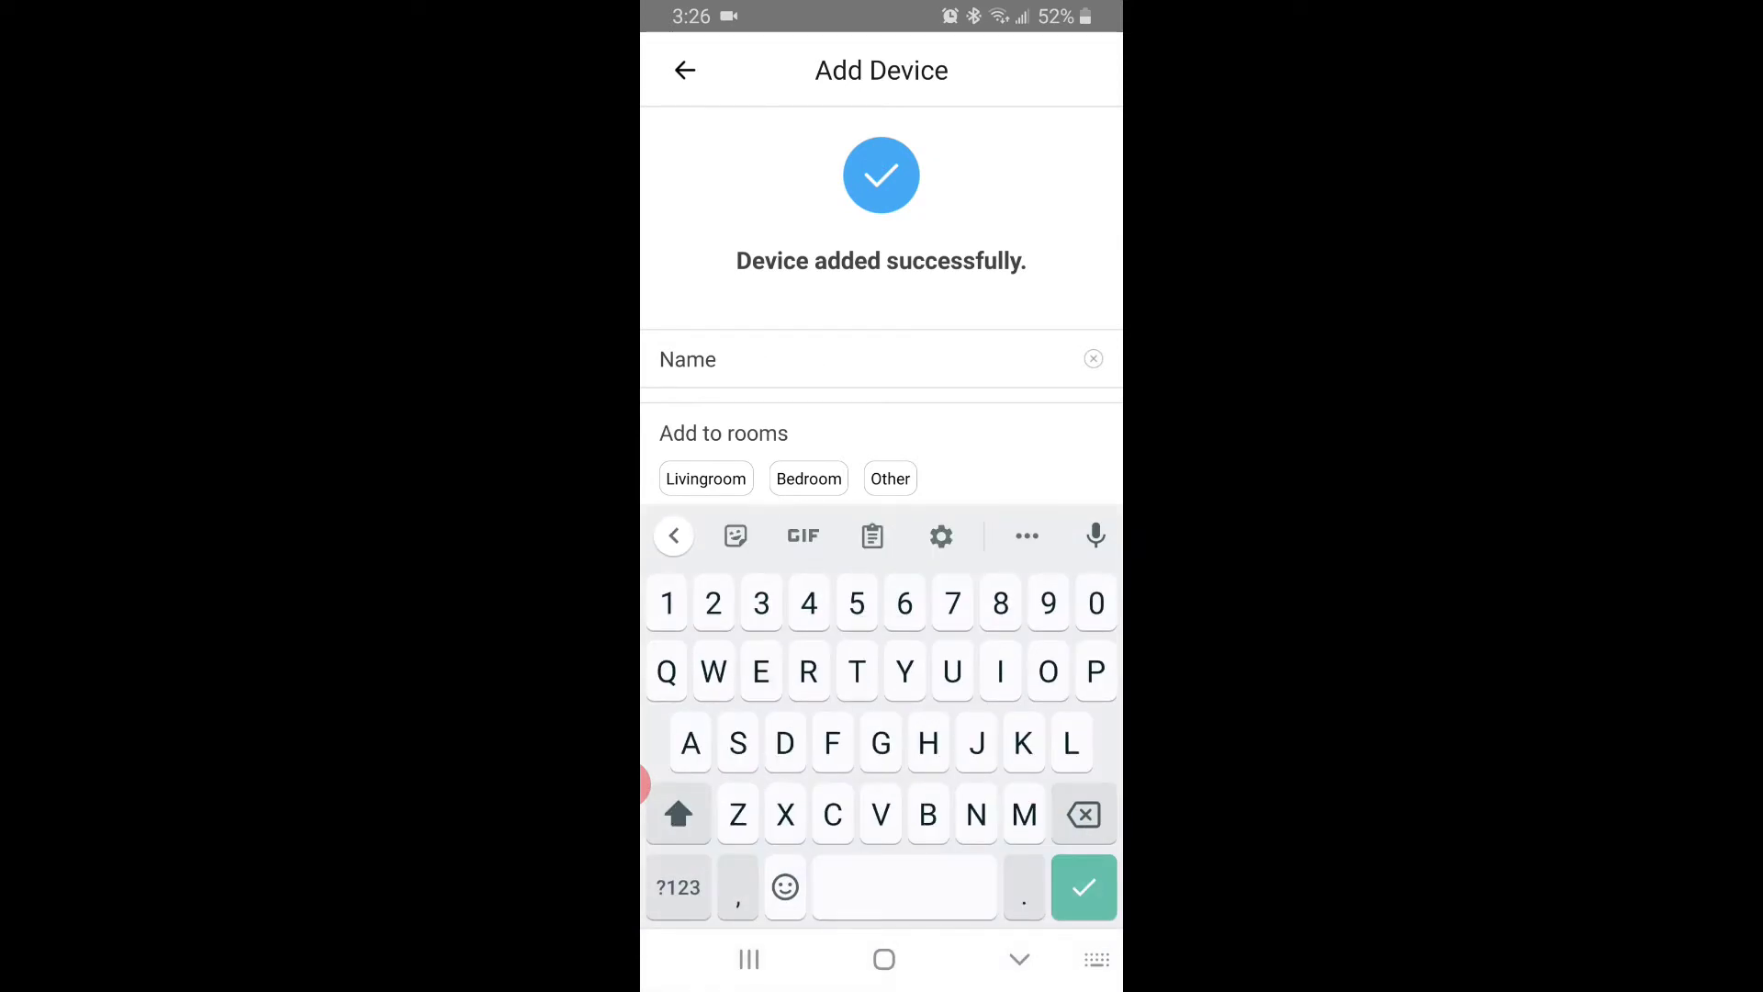
{"action": "type", "text": "Garage"}
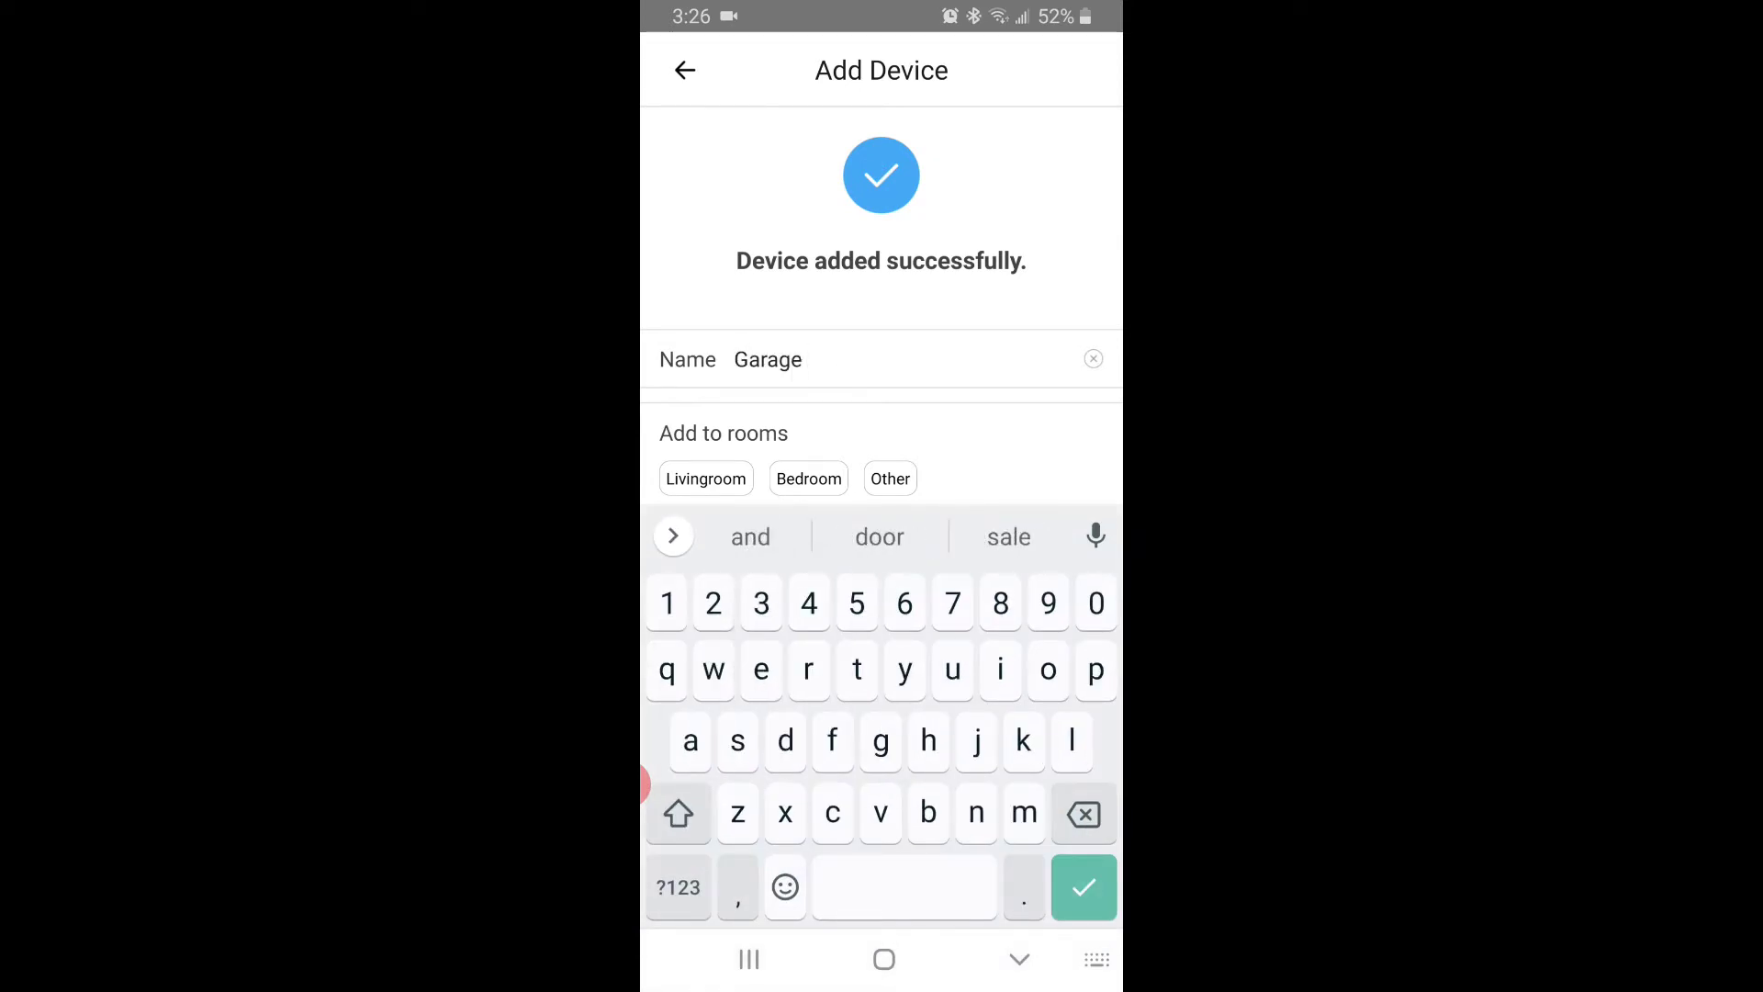
{"action": "left_click", "coordinate": [645, 785]}
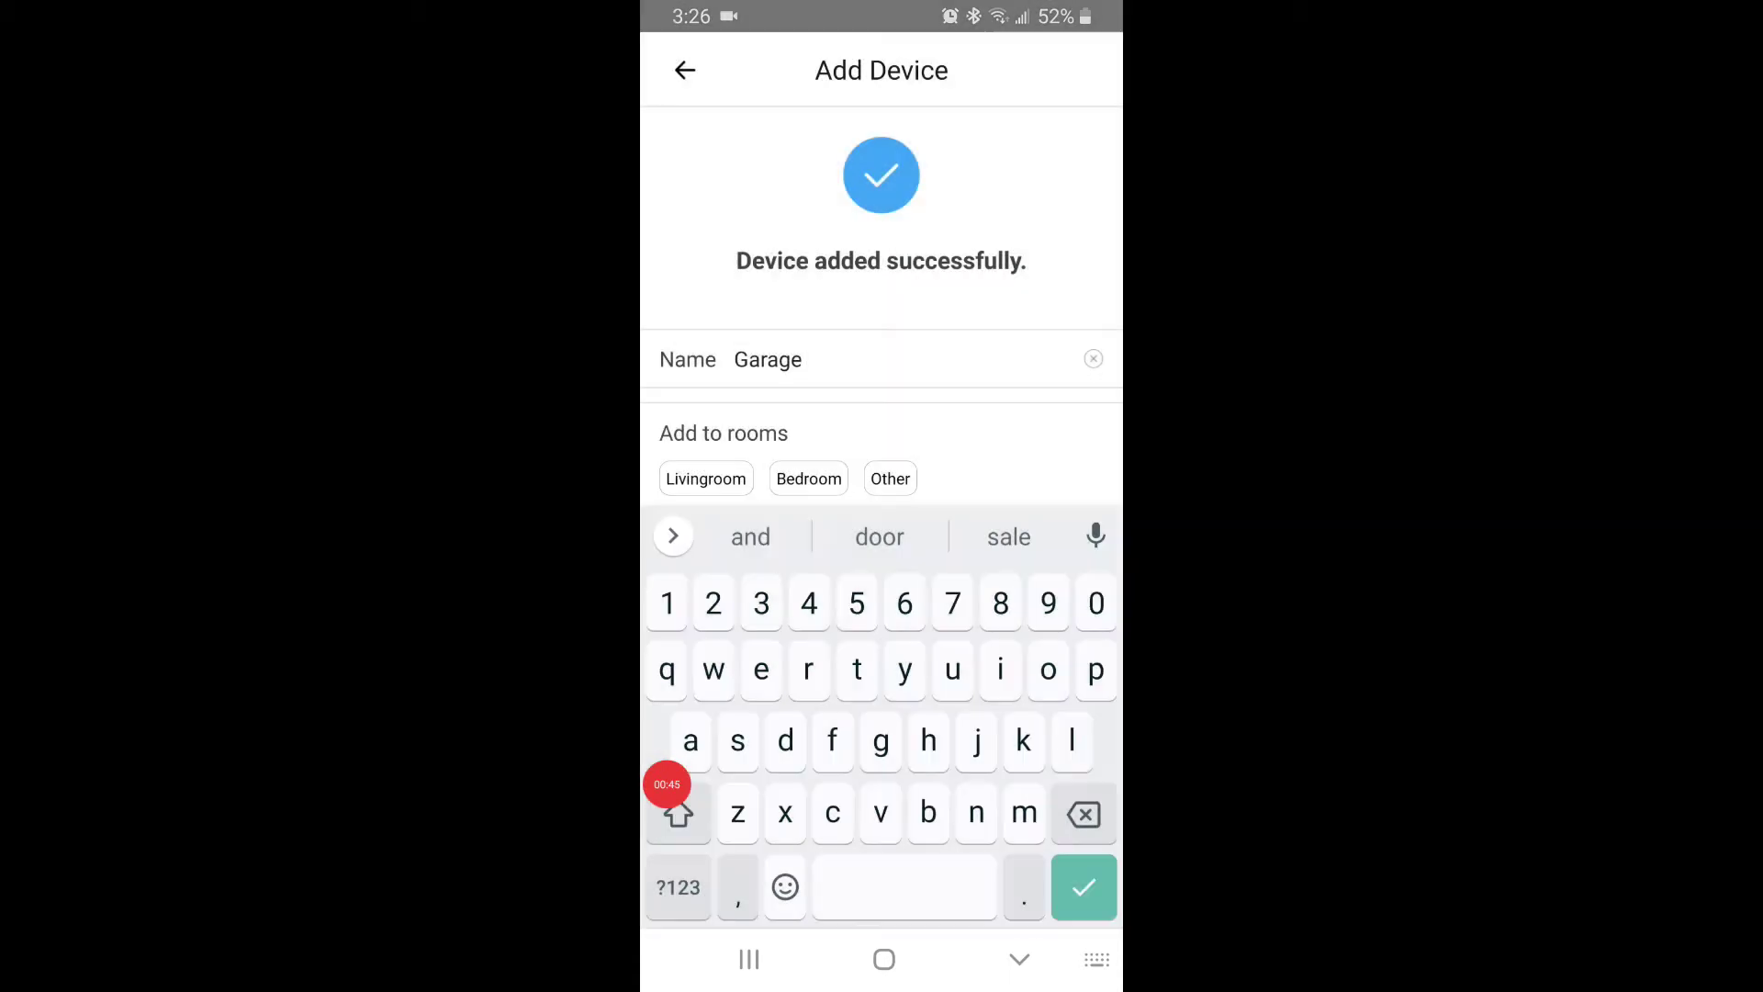
{"action": "type", "text": "Free"}
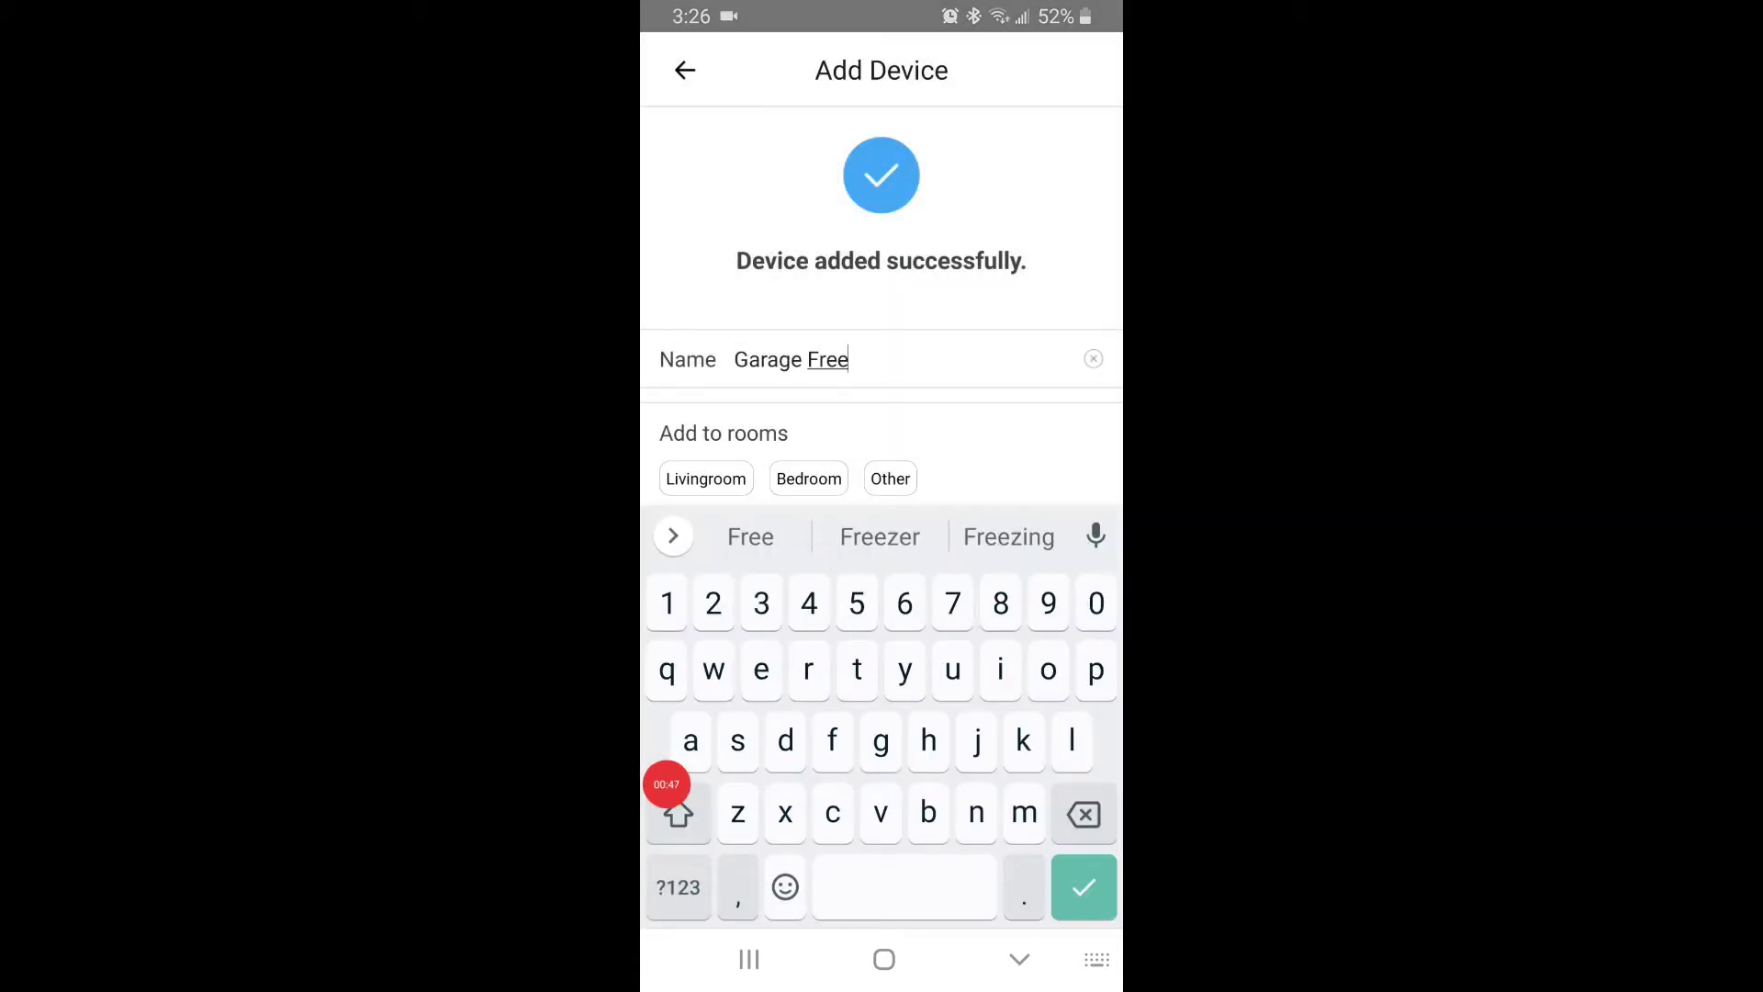
{"action": "type", "text": "zet"}
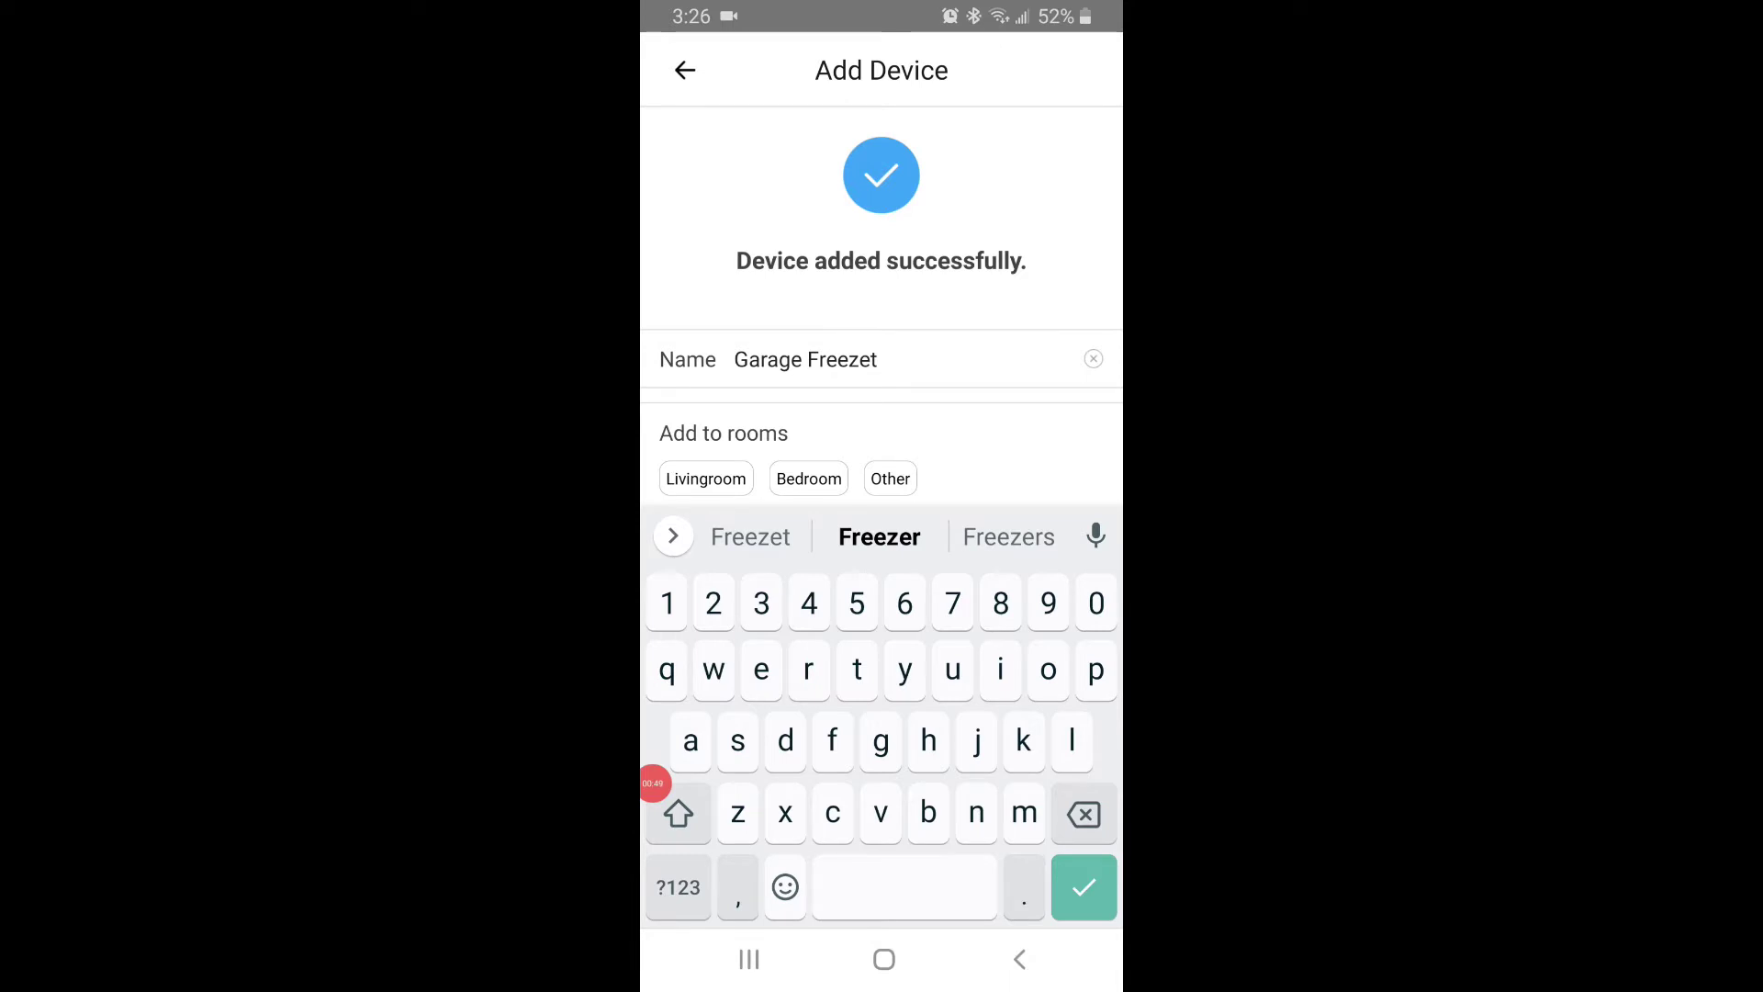
{"action": "left_click", "coordinate": [1084, 887]}
- Assign the device to the Other room, finish adding it, and open its controls
{"action": "left_click", "coordinate": [890, 478]}
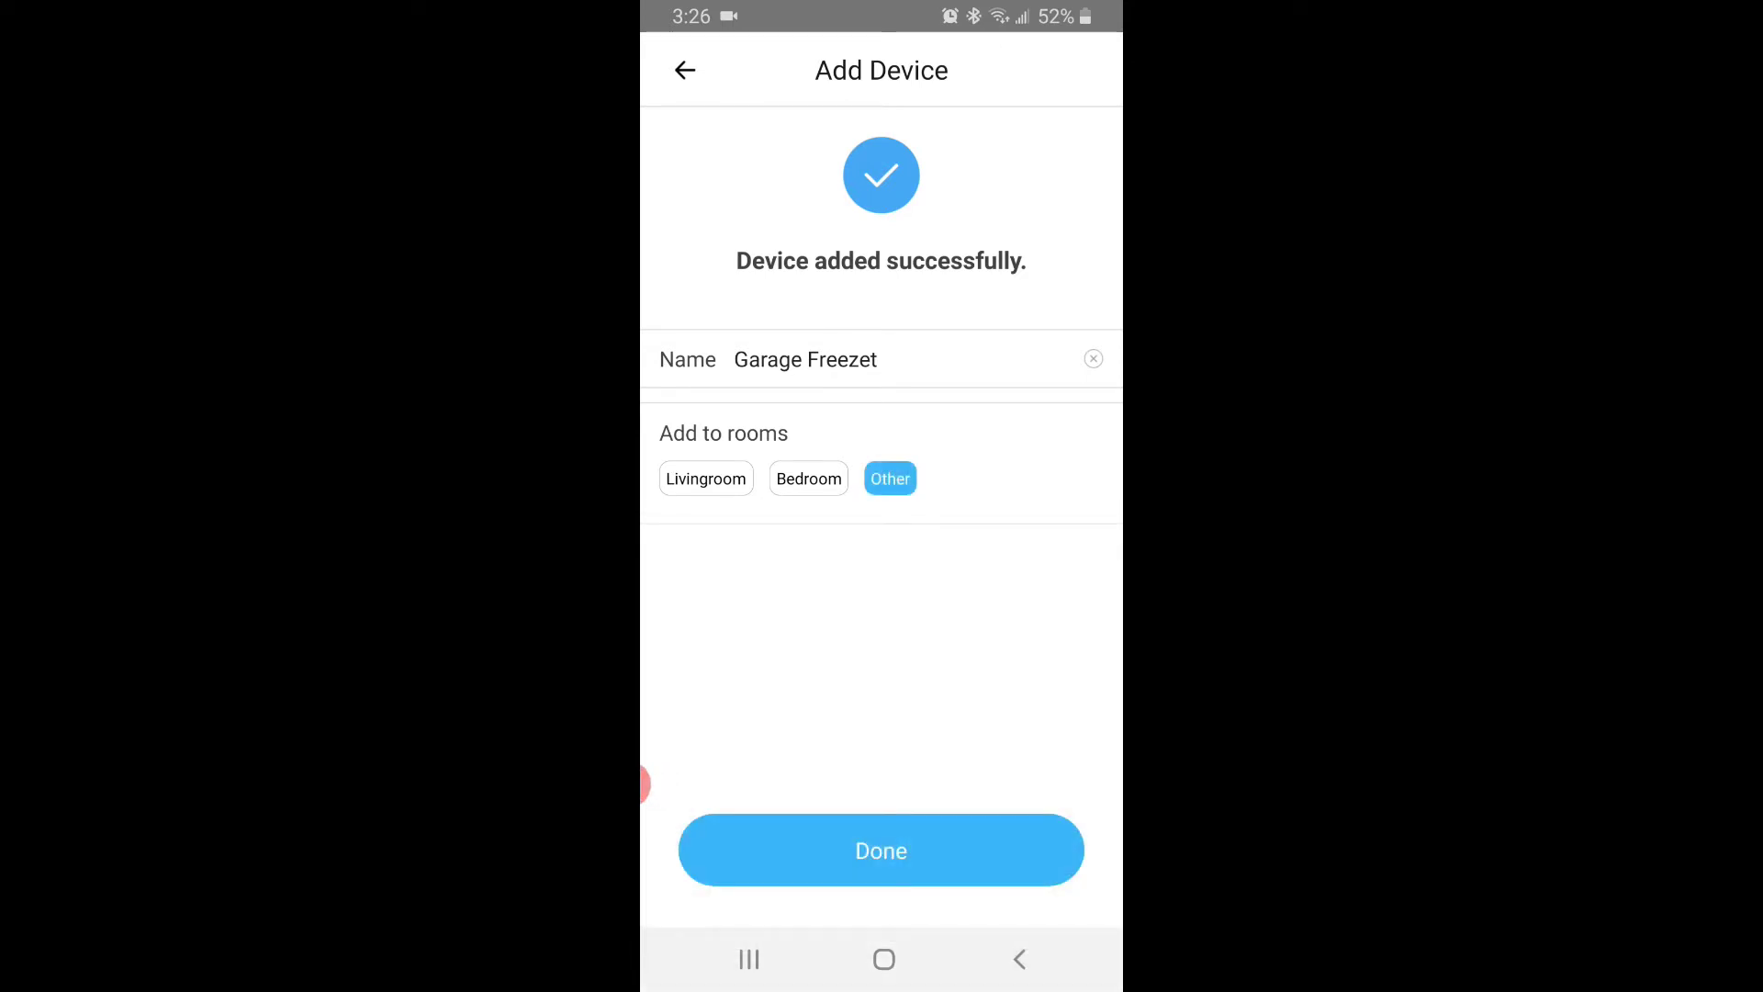
{"action": "left_click", "coordinate": [881, 850]}
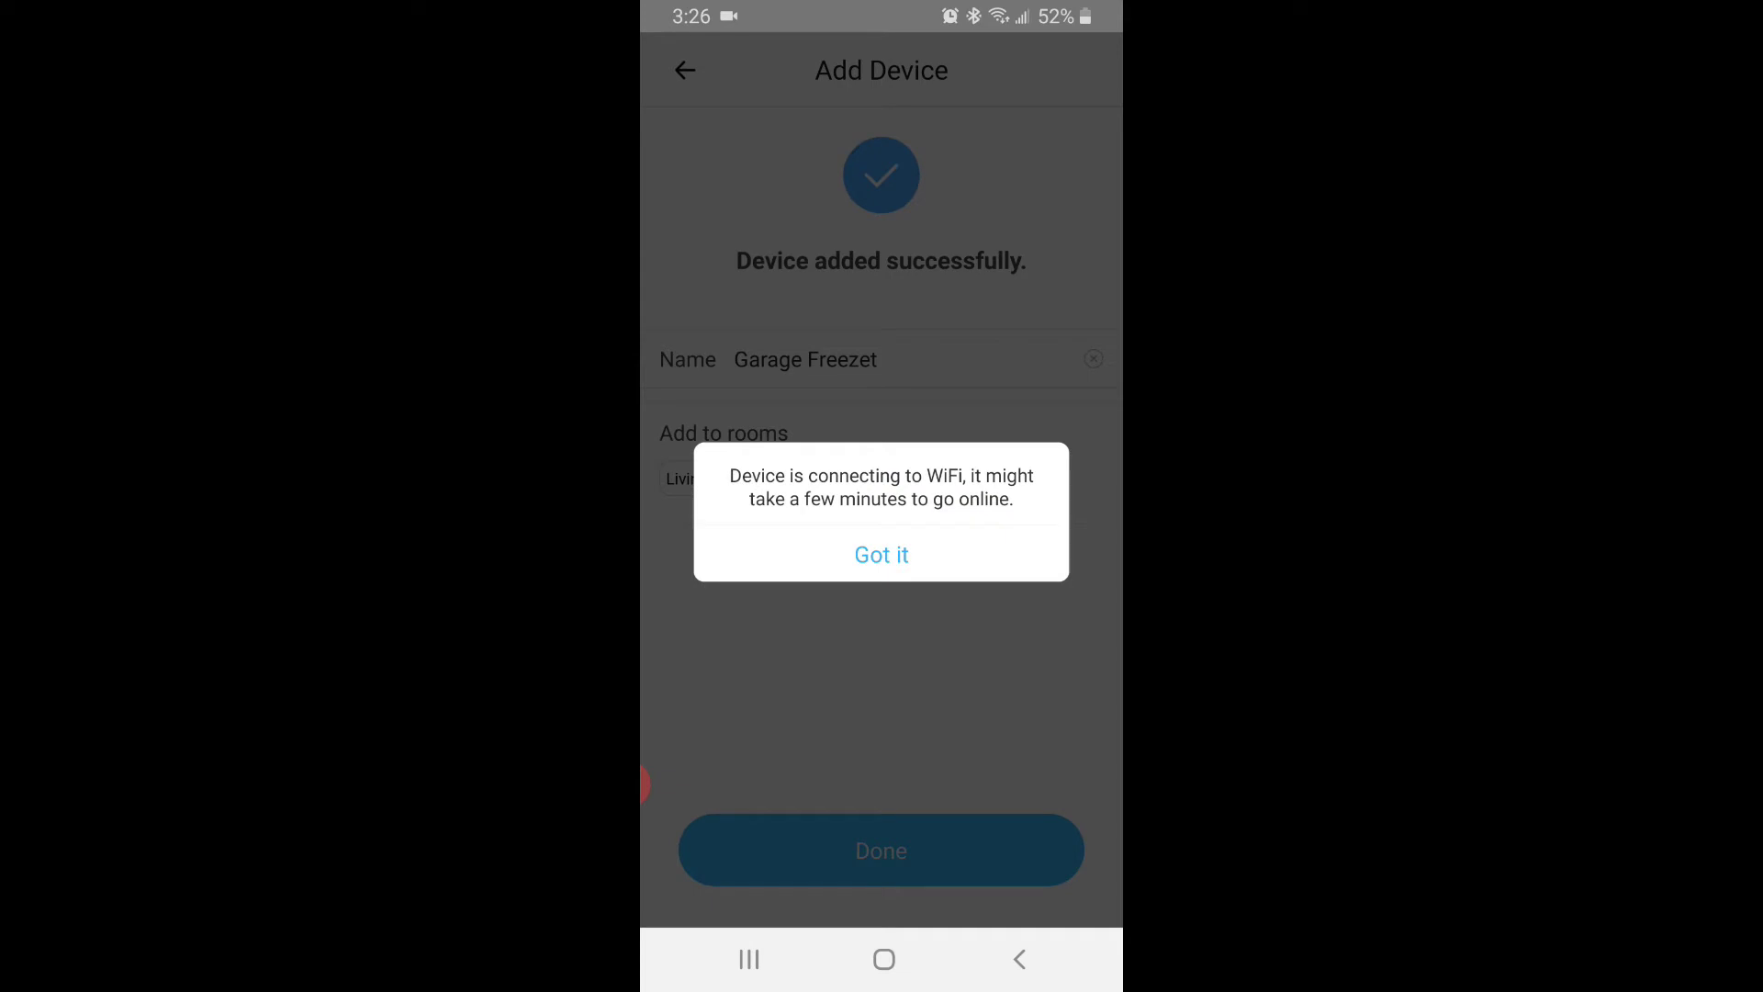
{"action": "left_click", "coordinate": [881, 555]}
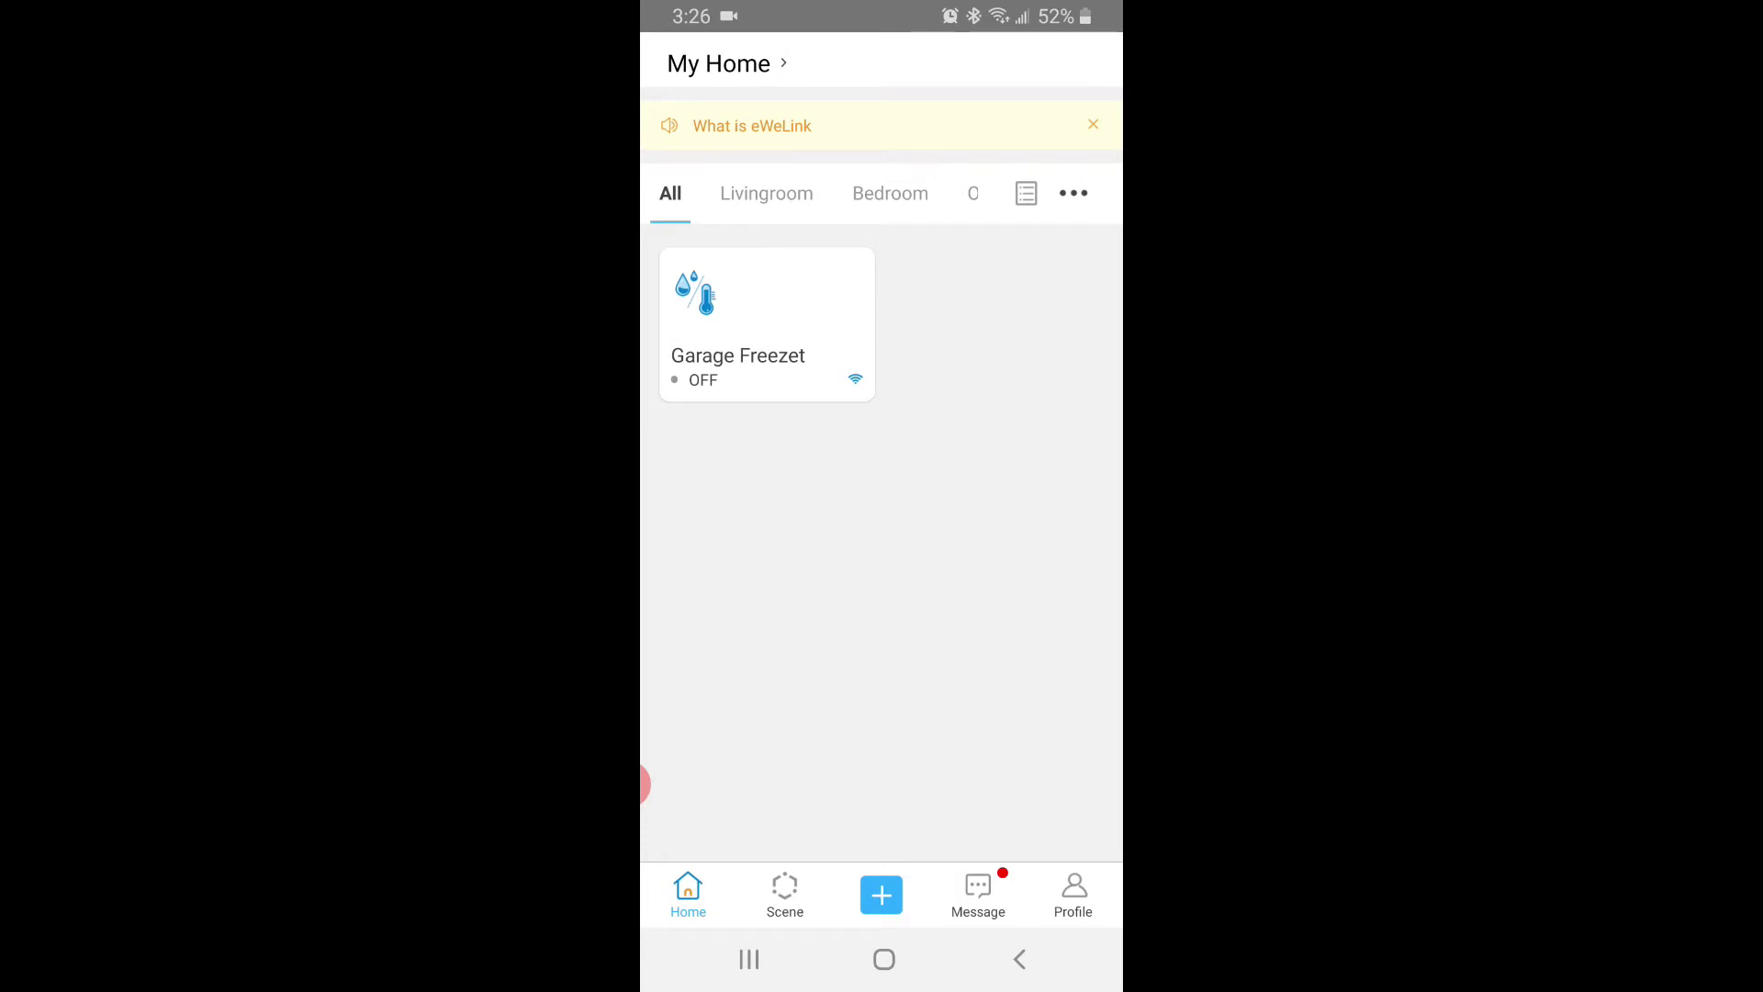
{"action": "left_click", "coordinate": [767, 324]}
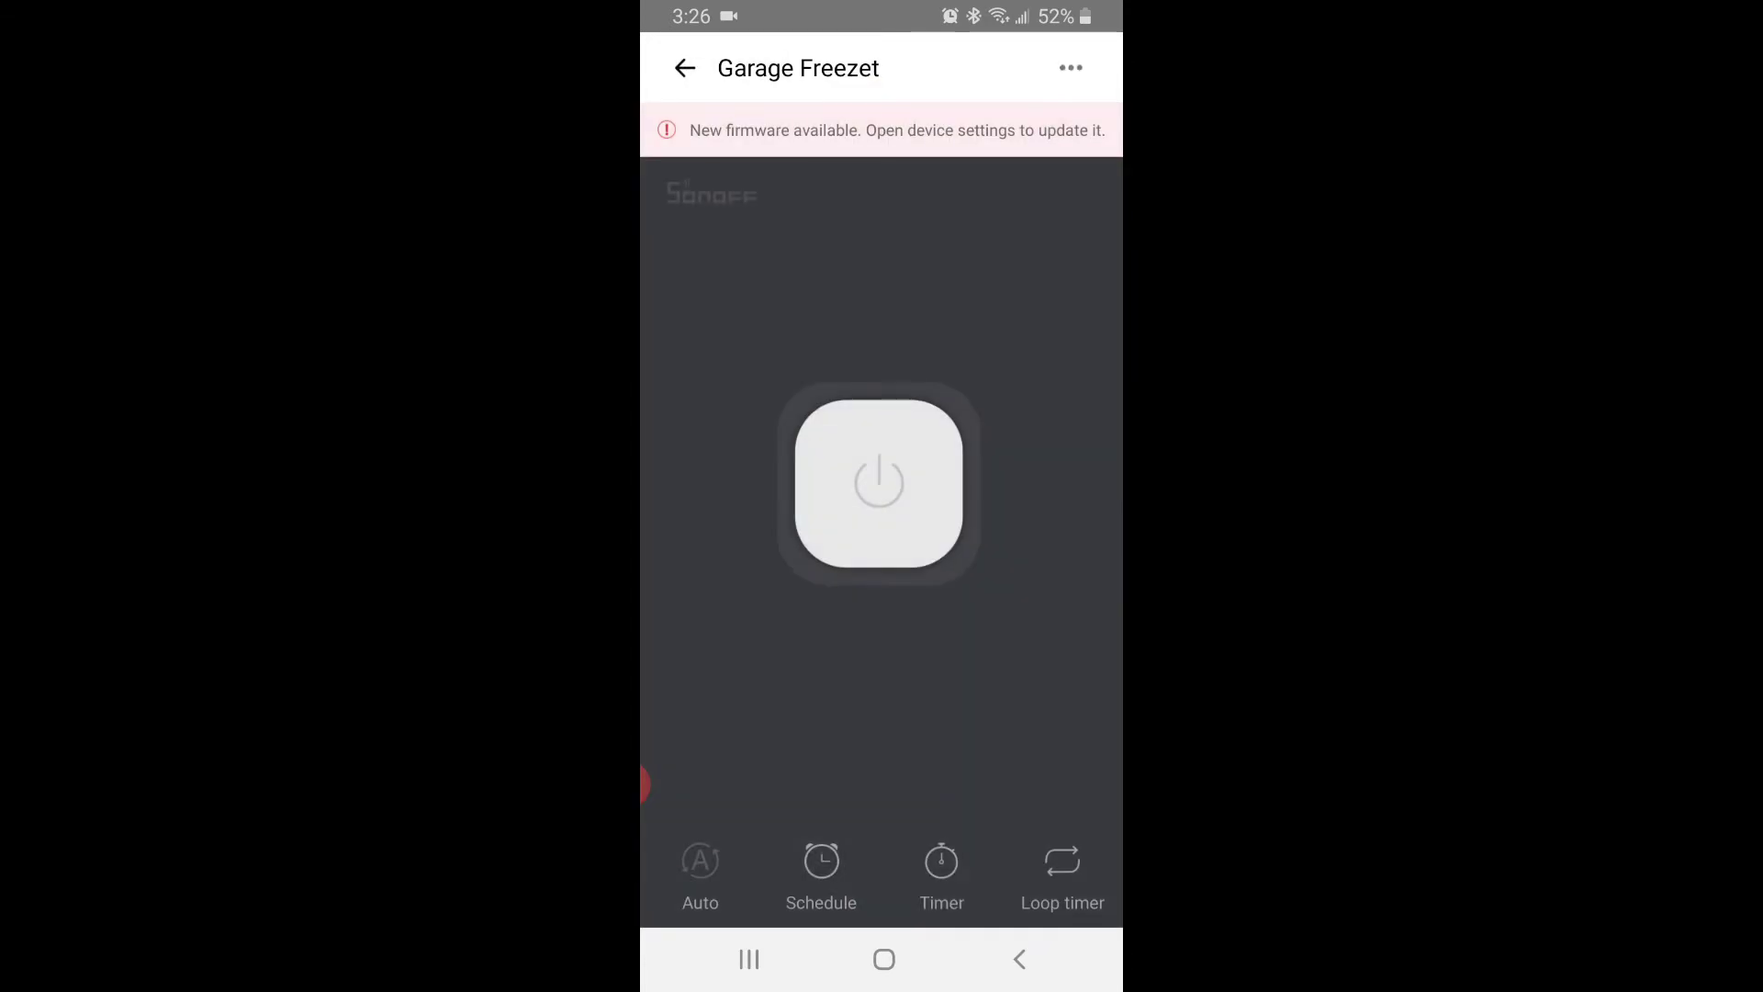
- Toggle Garage Freezet on and off, then start its firmware update from 2.9.0 to 3.4.1
{"action": "left_click", "coordinate": [879, 483]}
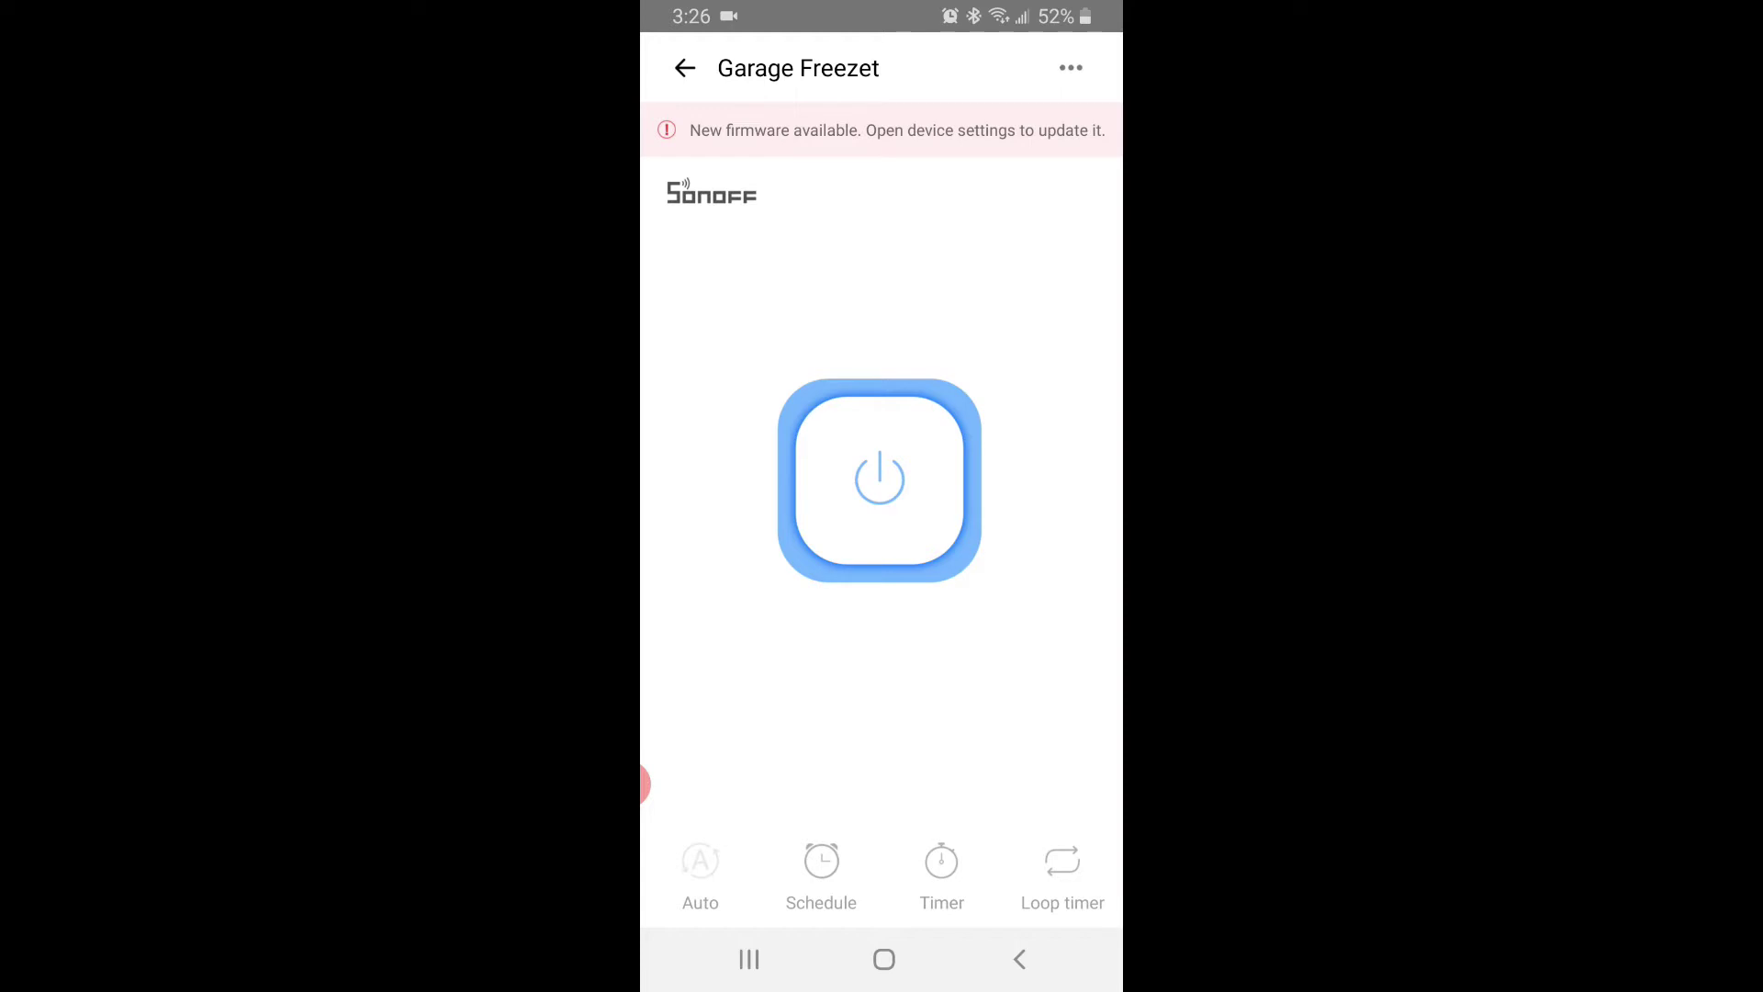
{"action": "left_click", "coordinate": [879, 483]}
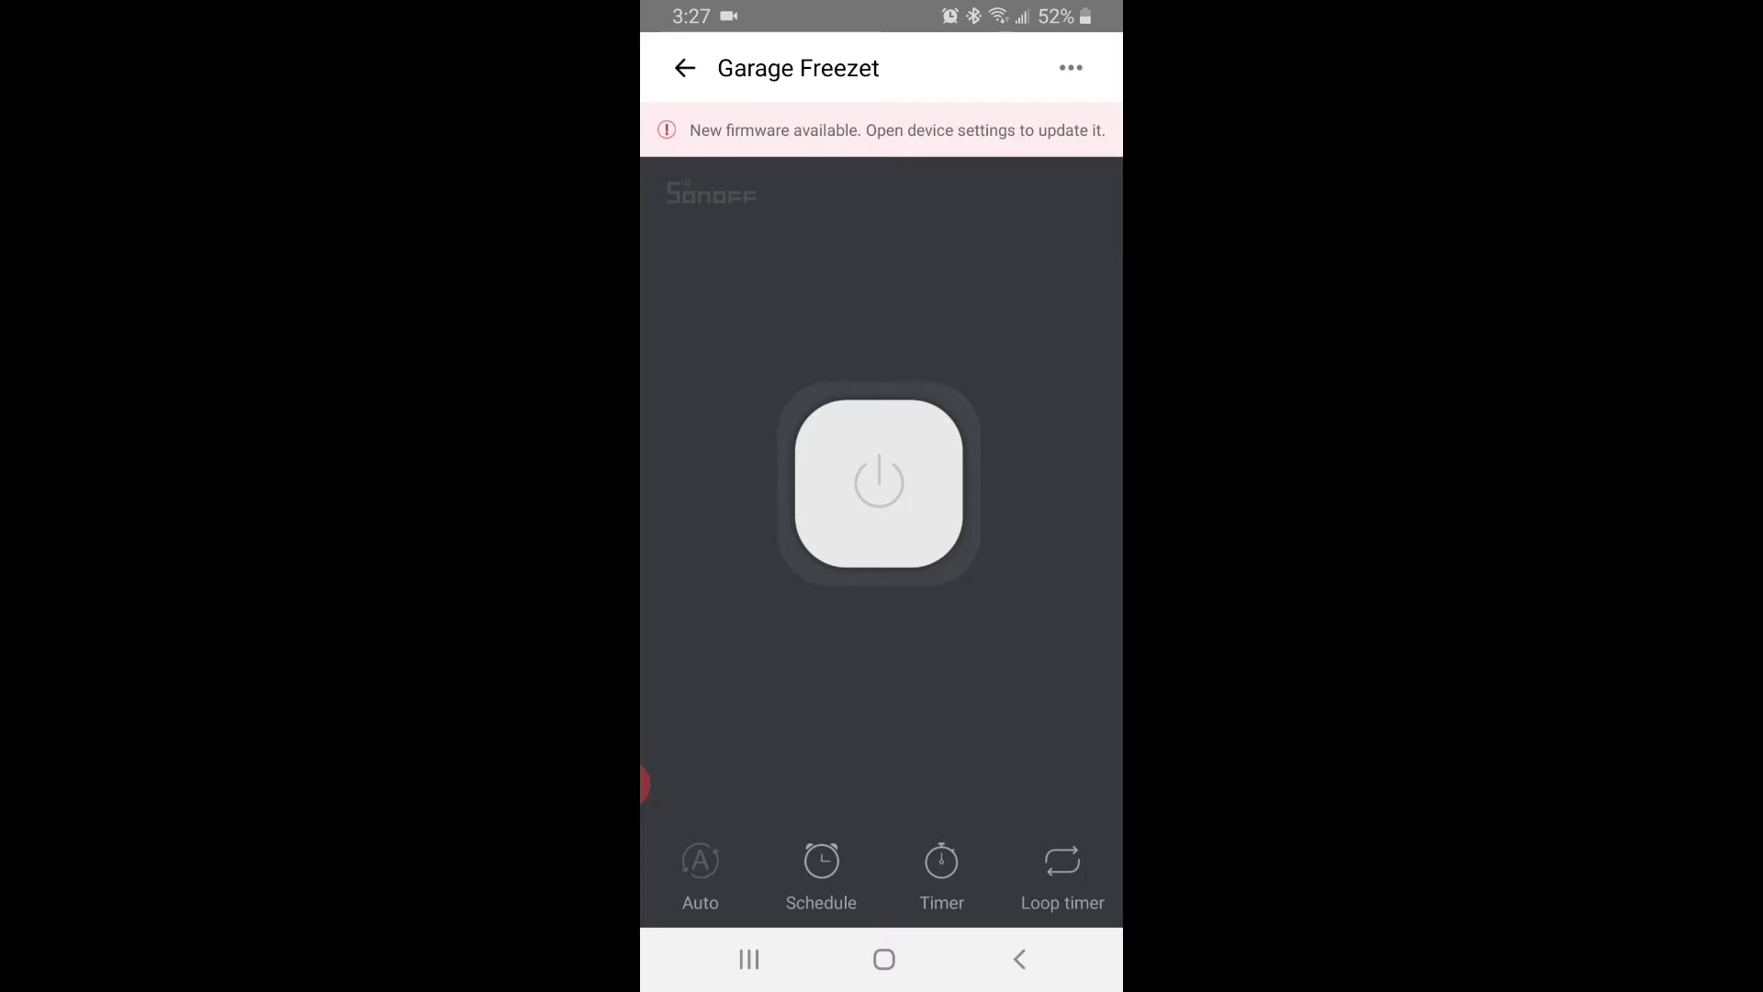
{"action": "left_click", "coordinate": [1070, 68]}
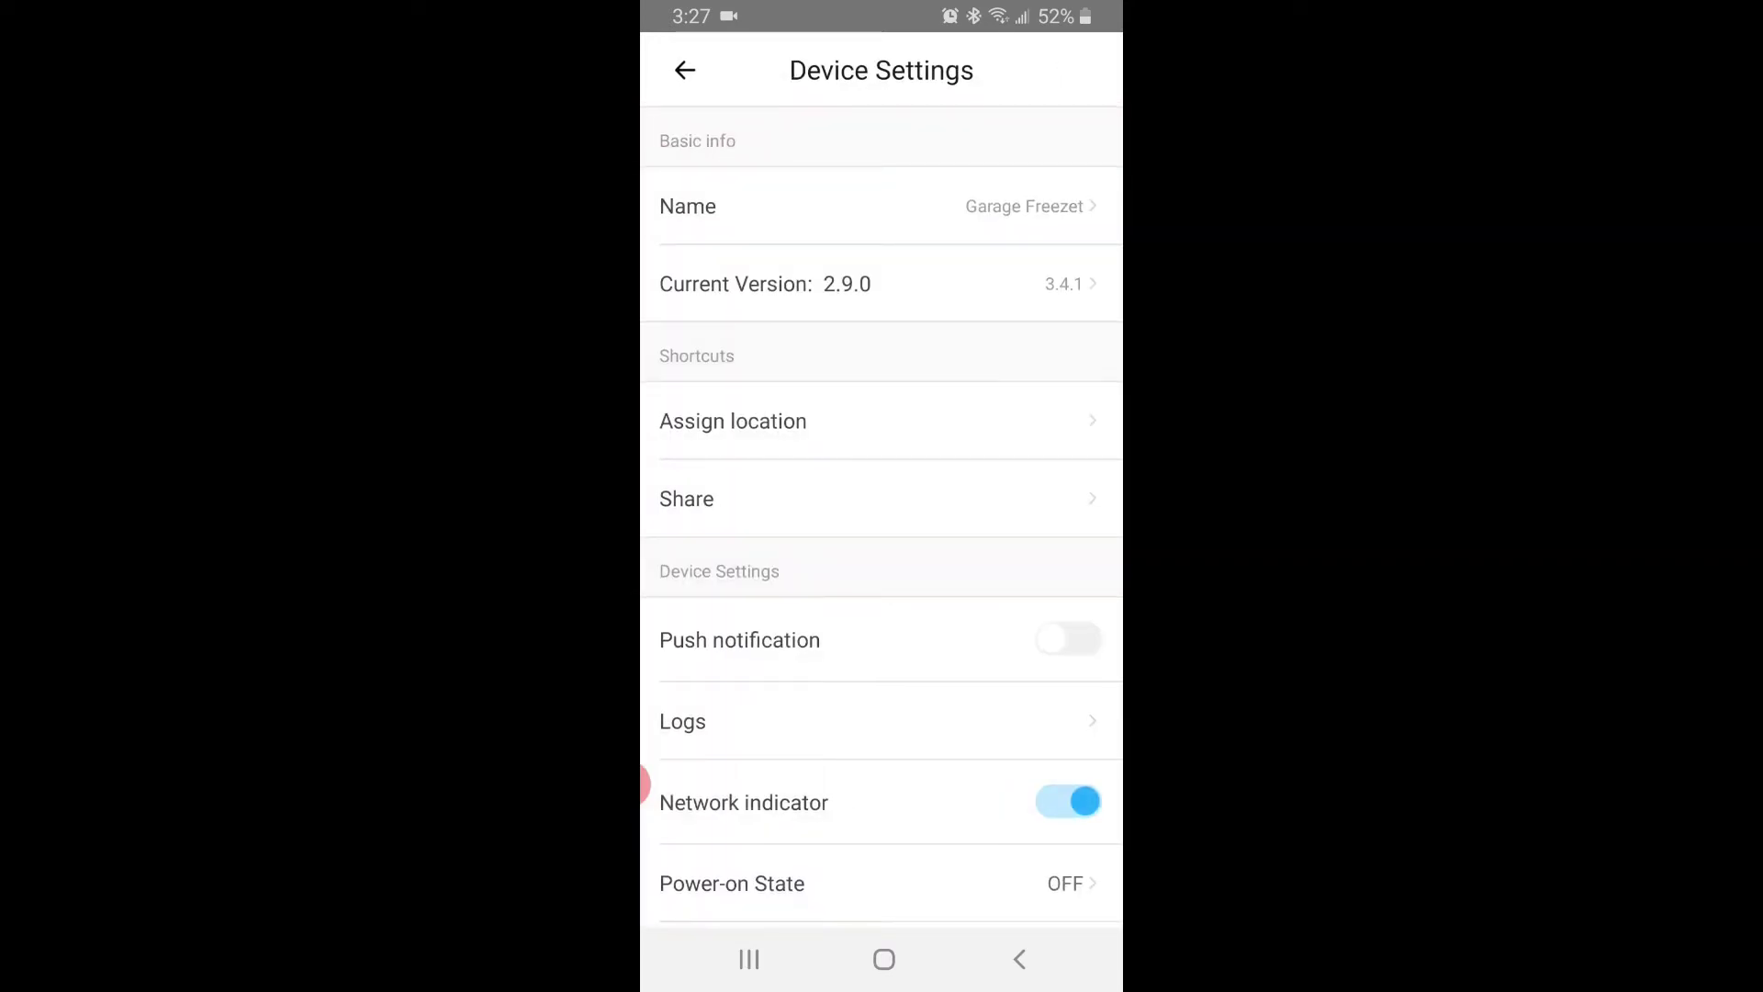
{"action": "scroll", "coordinate": [881, 514], "scroll_direction": "down", "scroll_amount": 7}
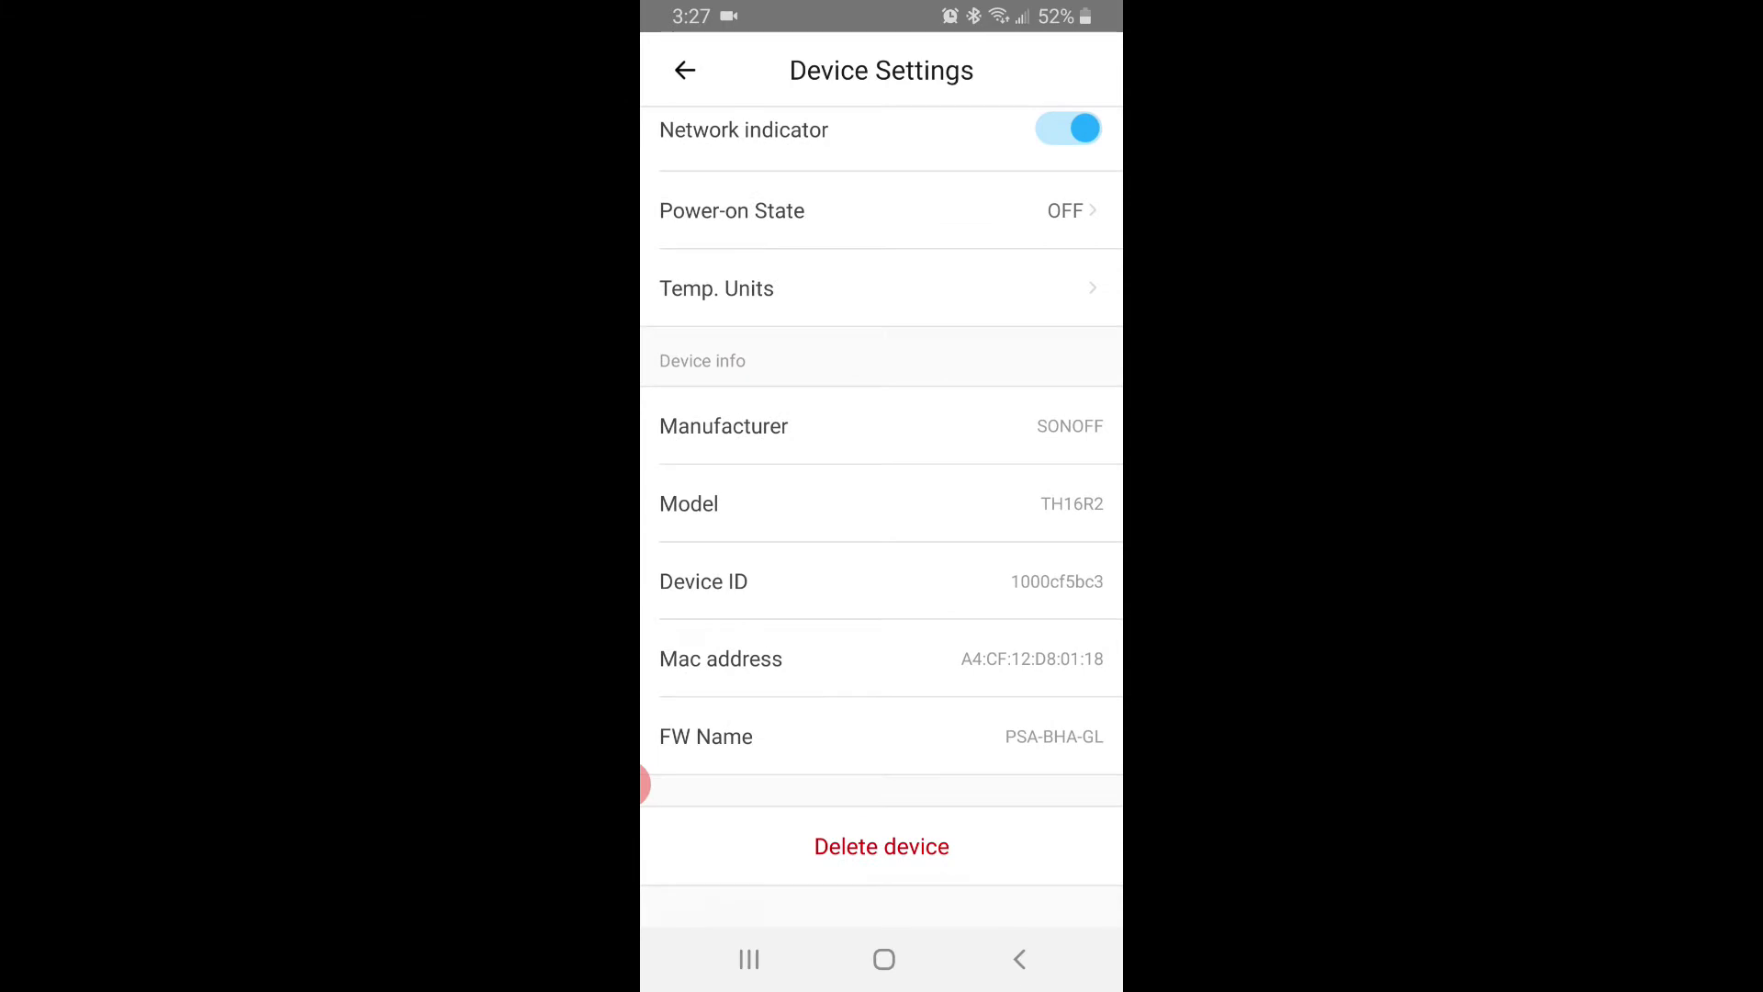
{"action": "scroll", "coordinate": [882, 515], "scroll_direction": "up", "scroll_amount": 4}
{"action": "scroll", "coordinate": [881, 515], "scroll_direction": "up", "scroll_amount": 3}
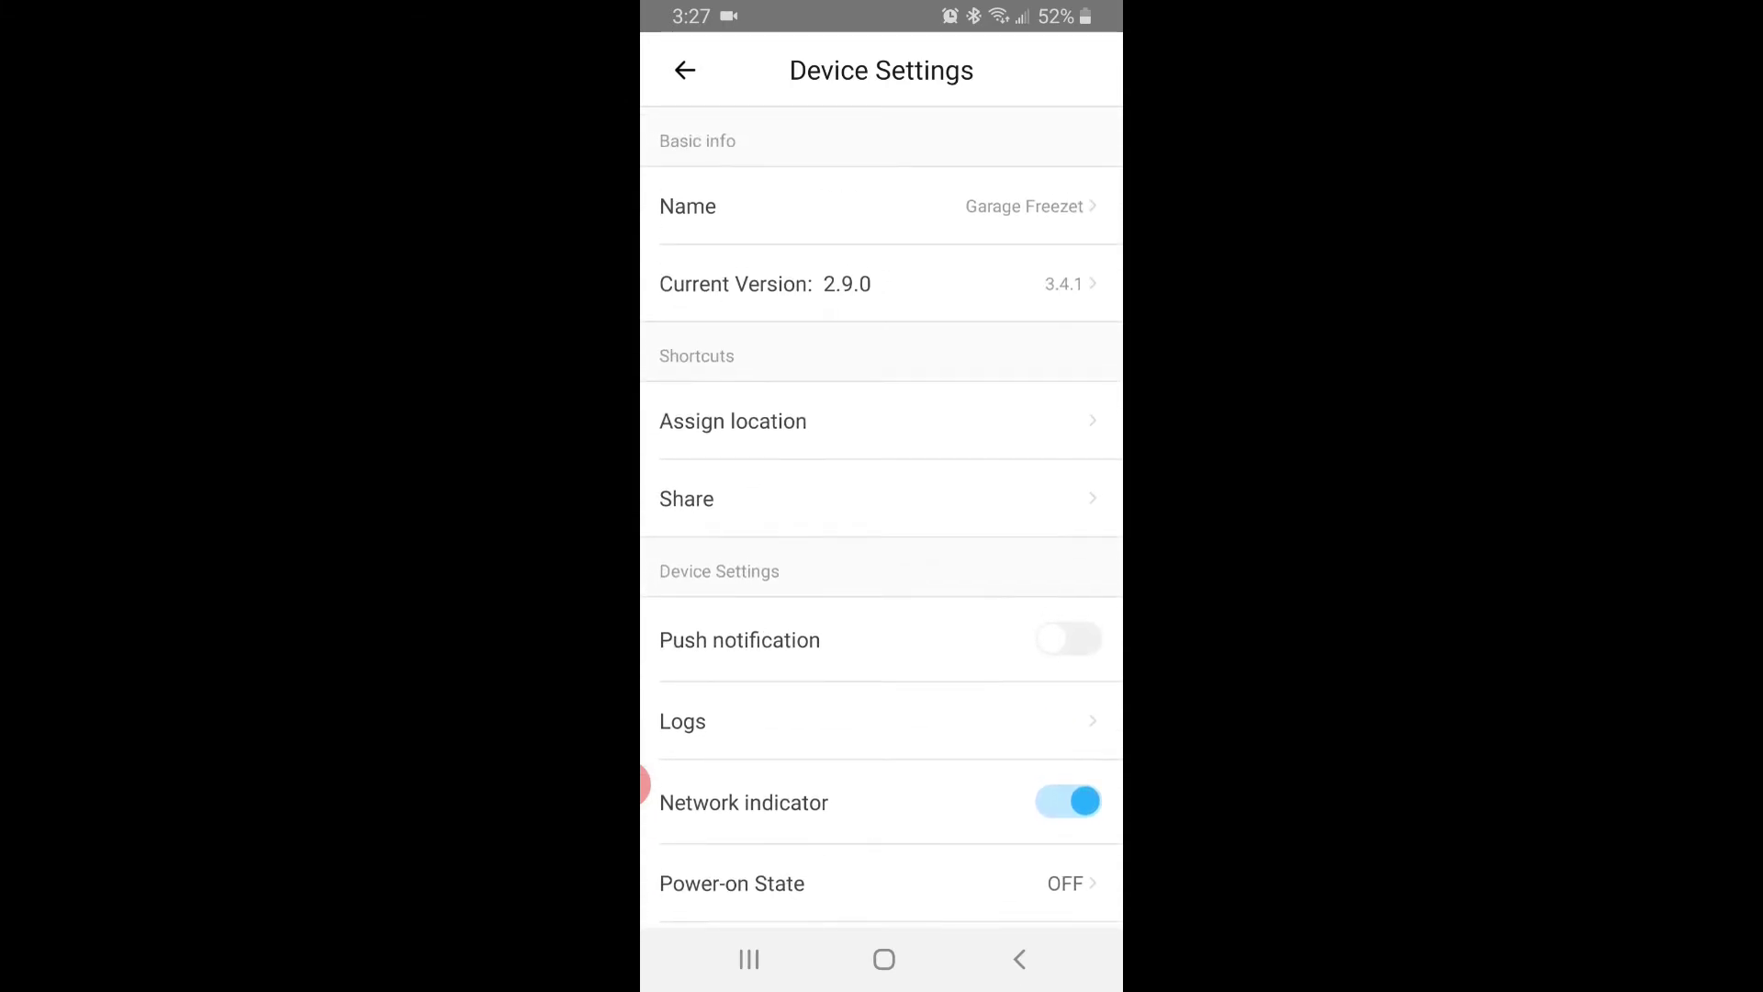
{"action": "left_click", "coordinate": [1065, 283]}
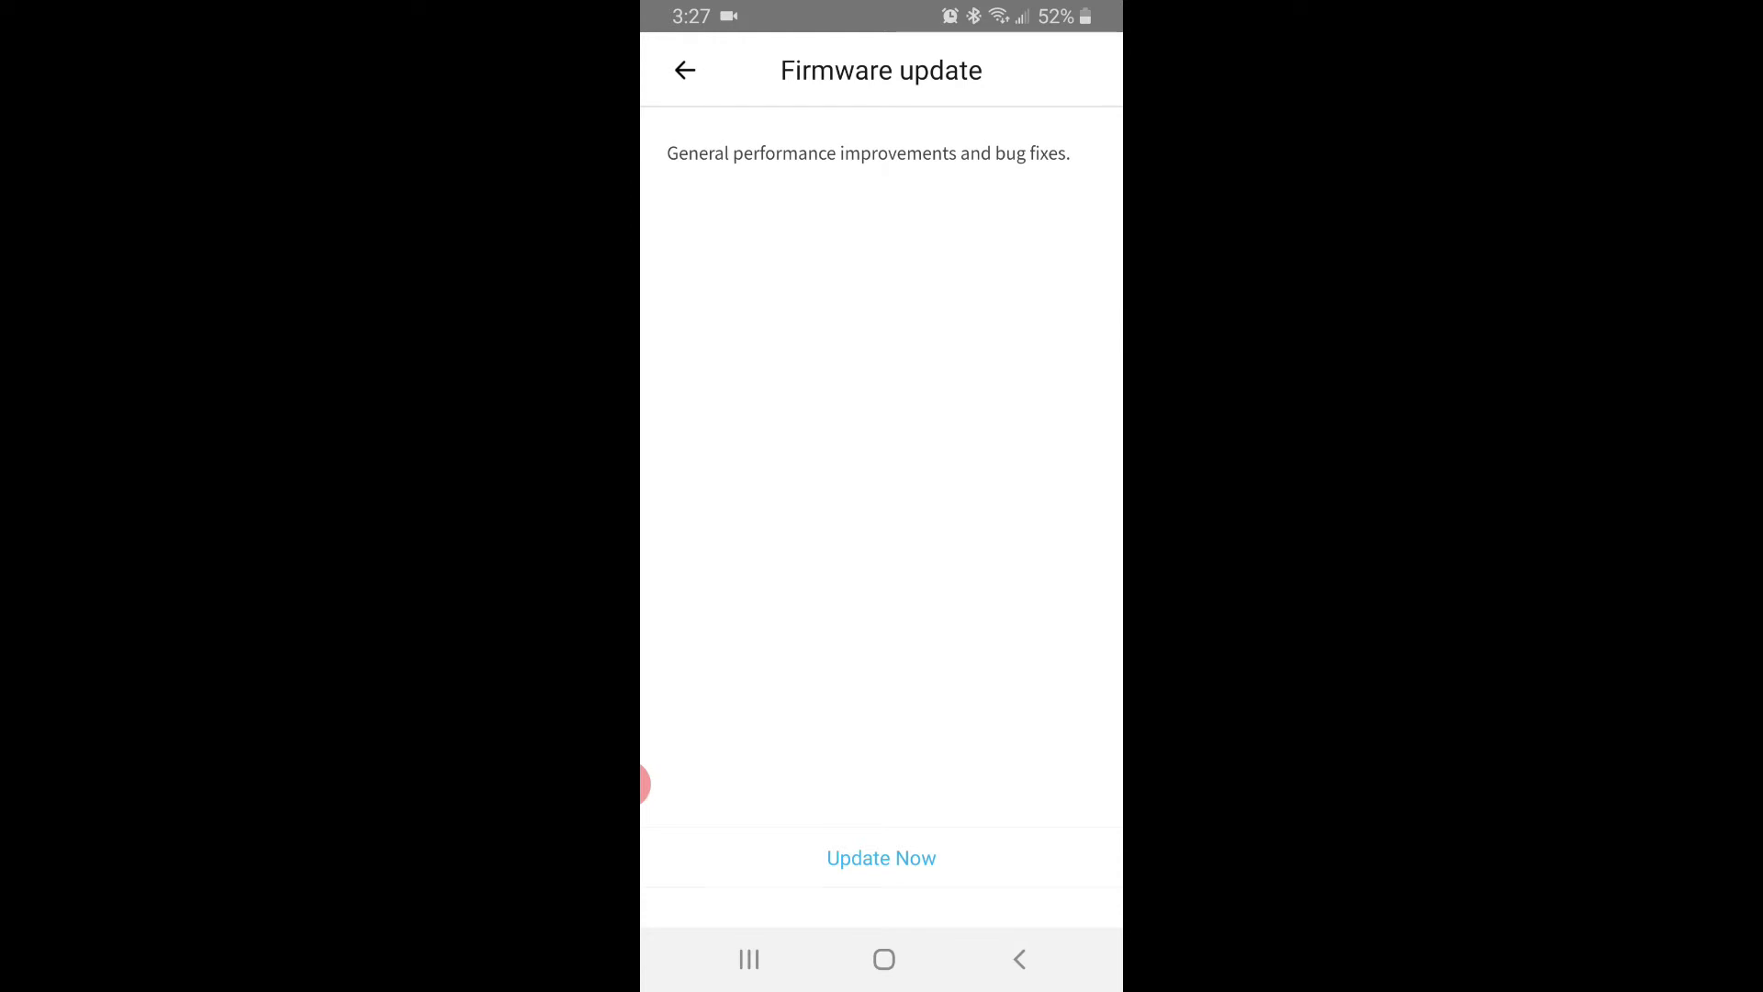
{"action": "left_click", "coordinate": [881, 858]}
{"action": "left_click", "coordinate": [975, 617]}
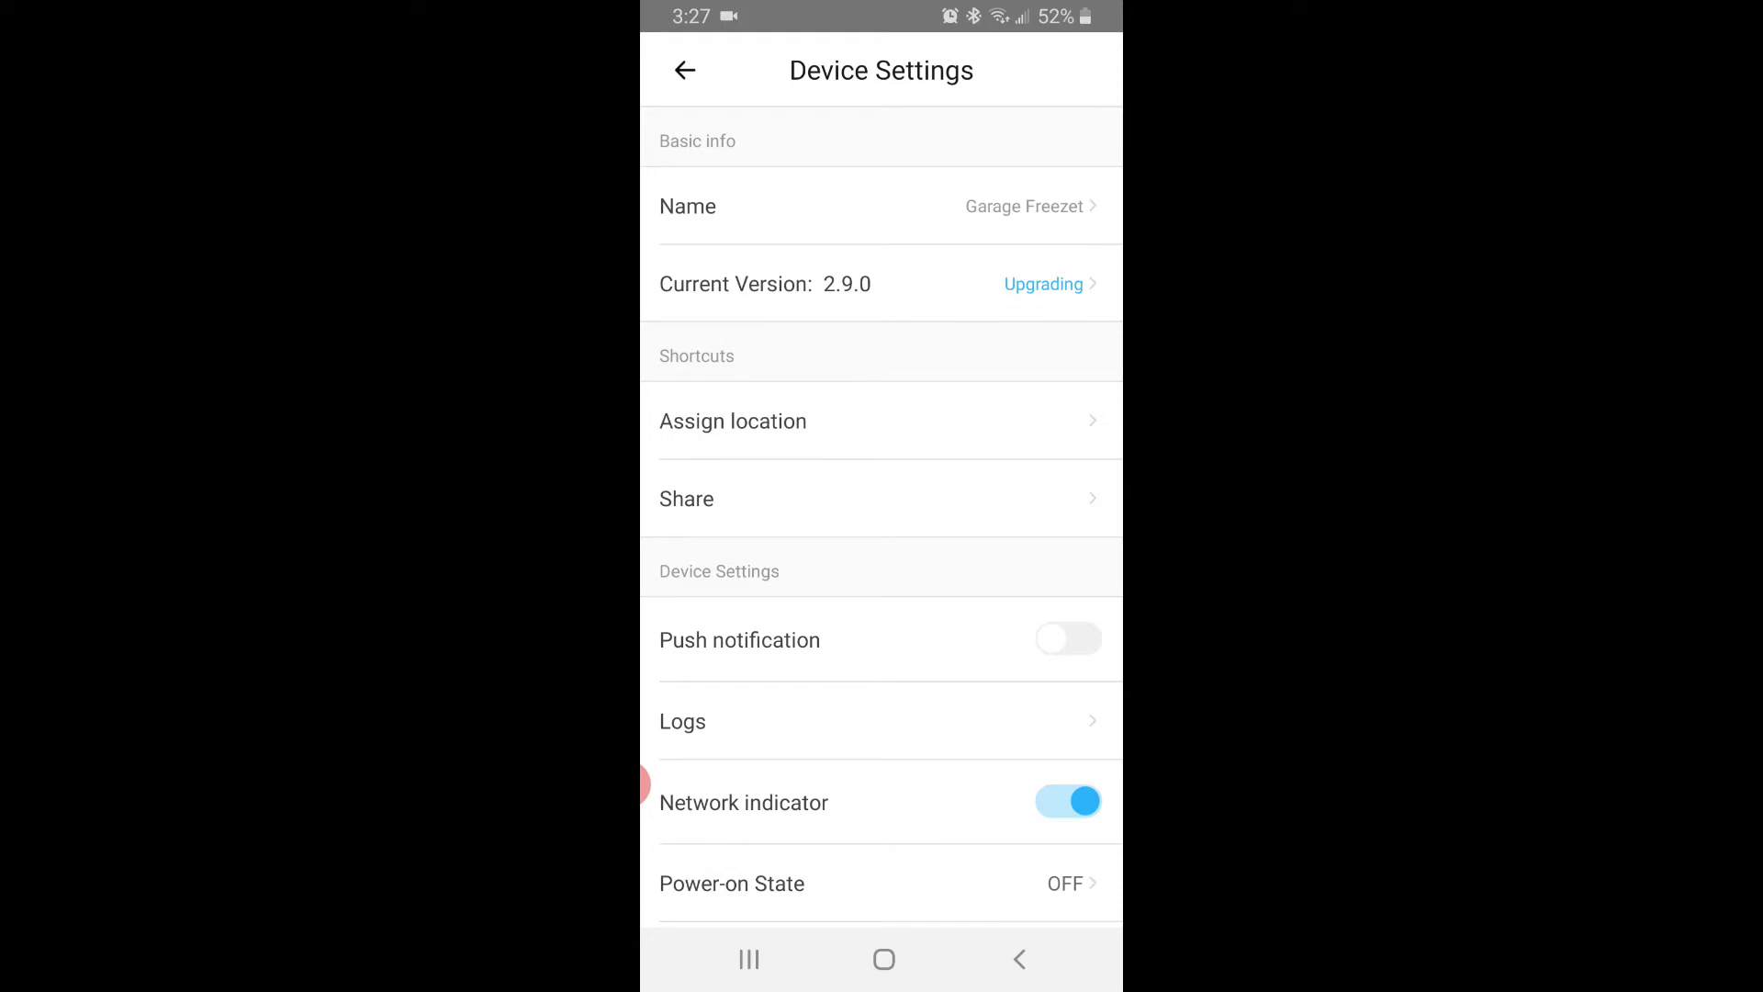
{"action": "left_click", "coordinate": [881, 206]}
- Save the corrected name 'Garage Freezer' and switch the device off
{"action": "left_click", "coordinate": [899, 158]}
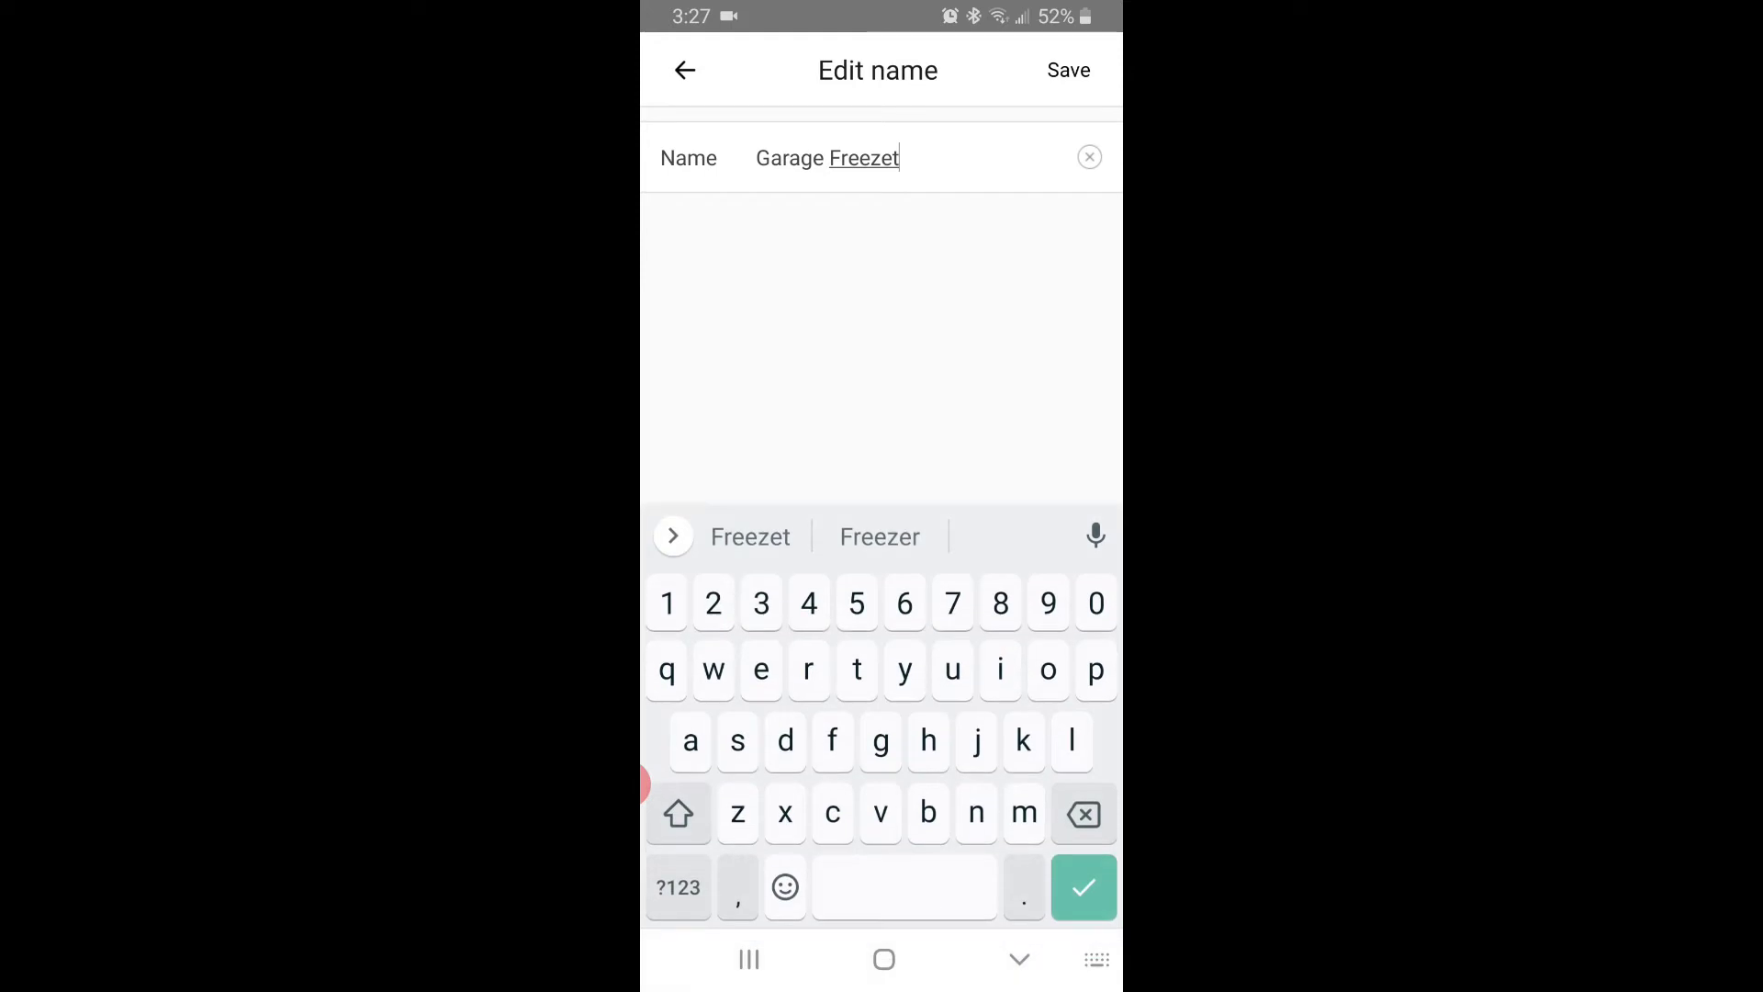
{"action": "key", "text": "BackSpace"}
{"action": "type", "text": "r"}
{"action": "left_click", "coordinate": [1068, 69]}
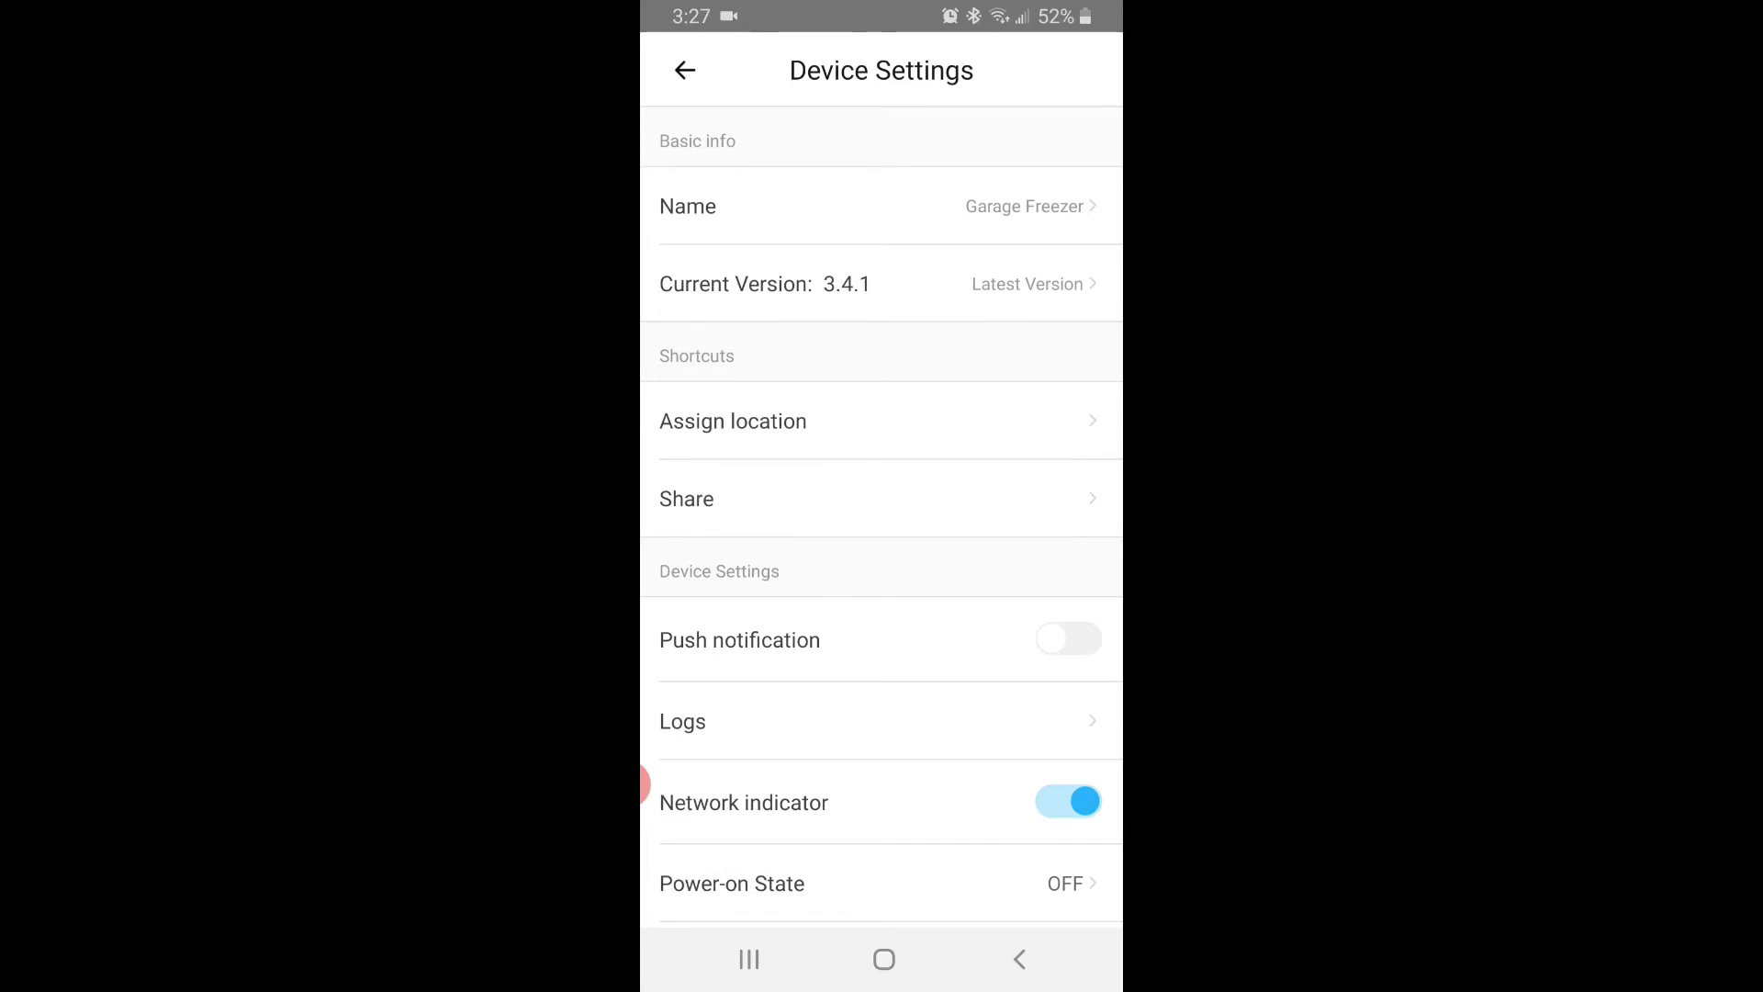
{"action": "left_click", "coordinate": [684, 69]}
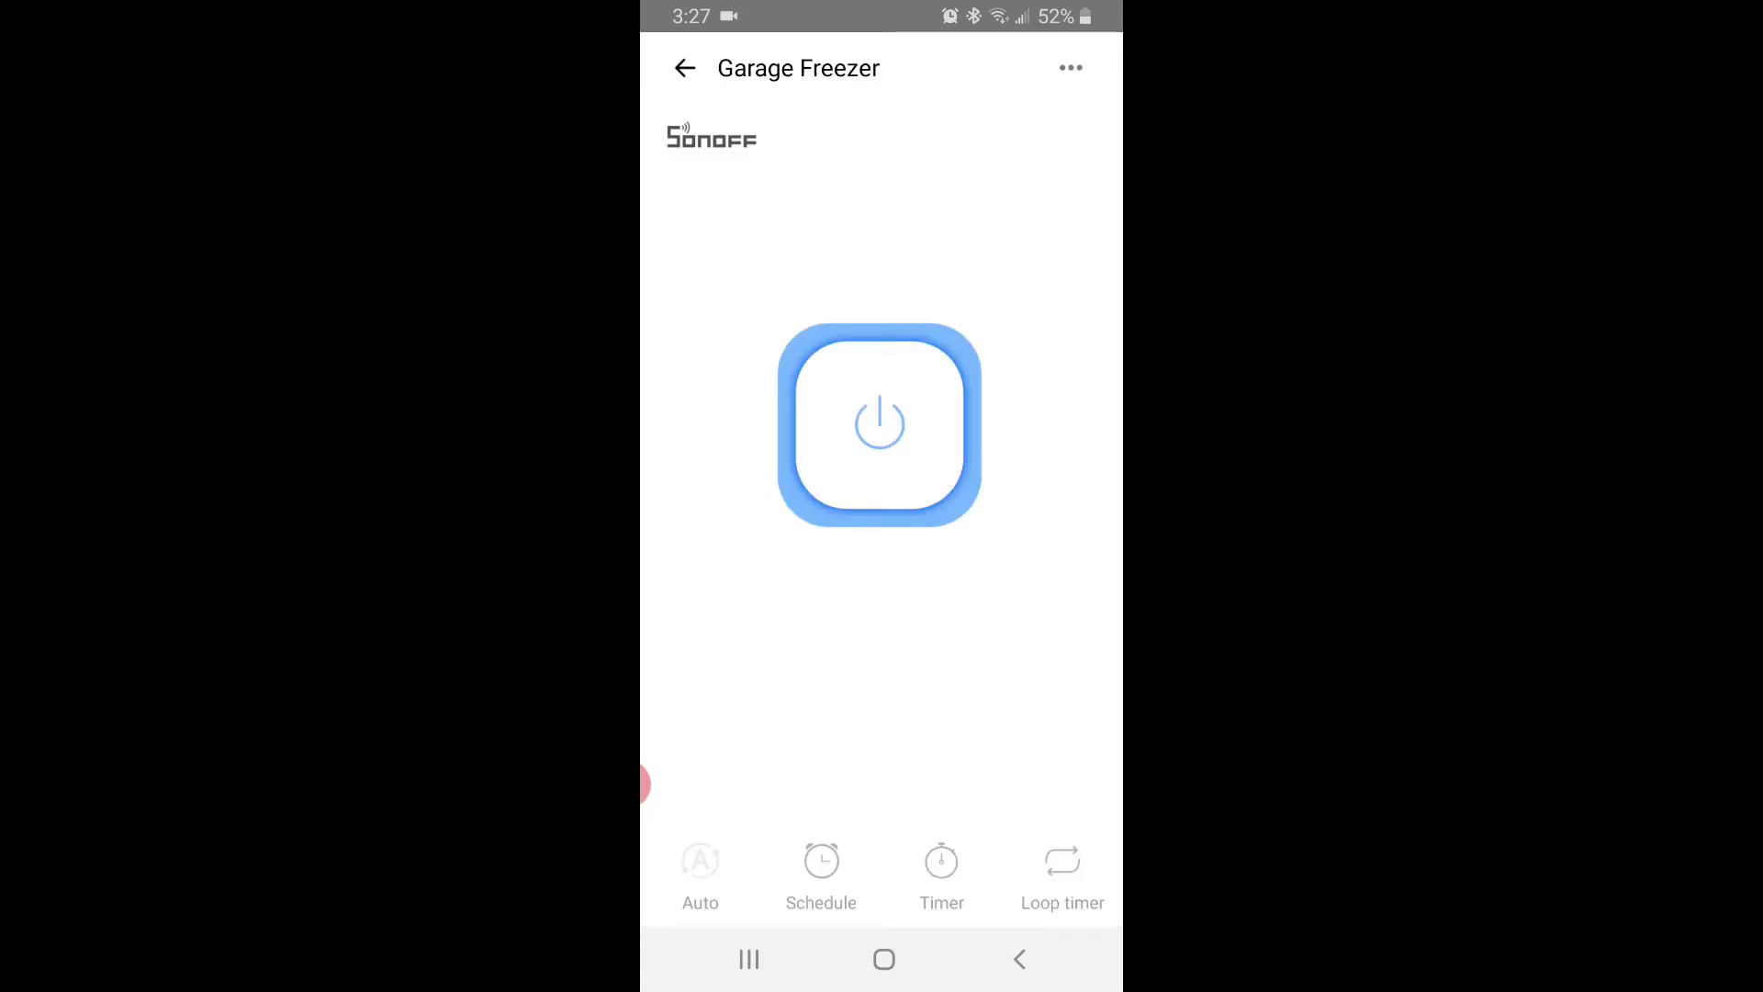
{"action": "left_click", "coordinate": [878, 424]}
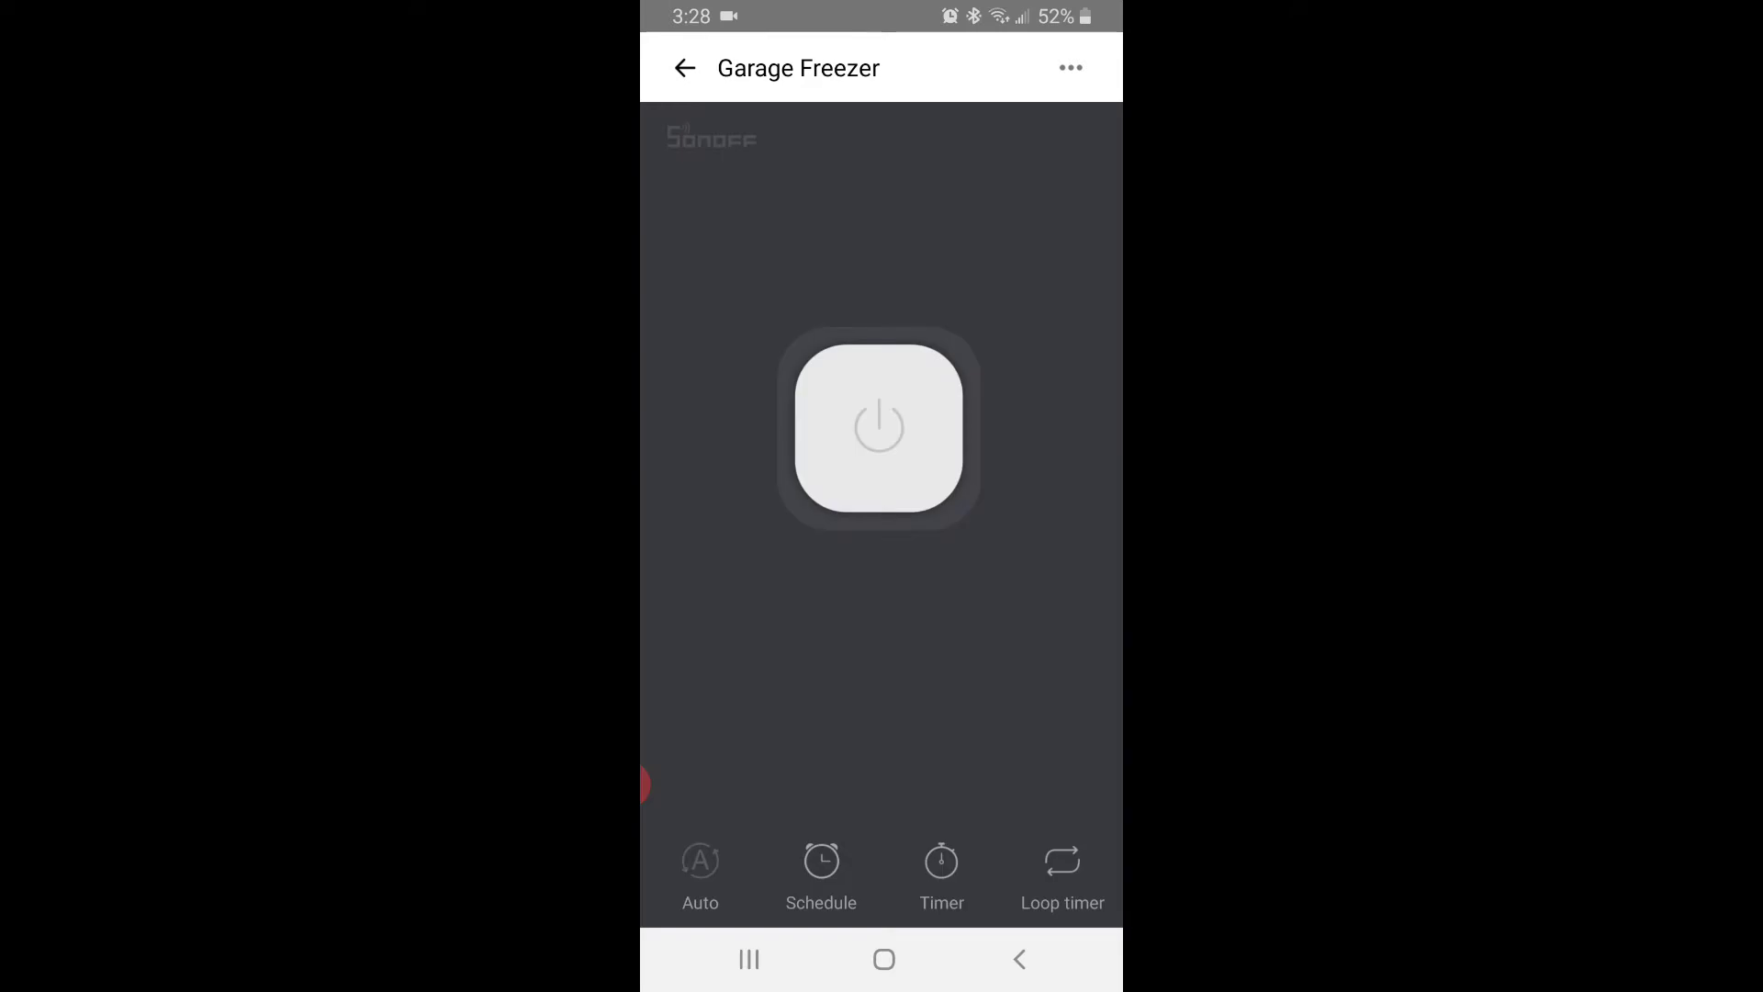
{"action": "left_click", "coordinate": [647, 784]}
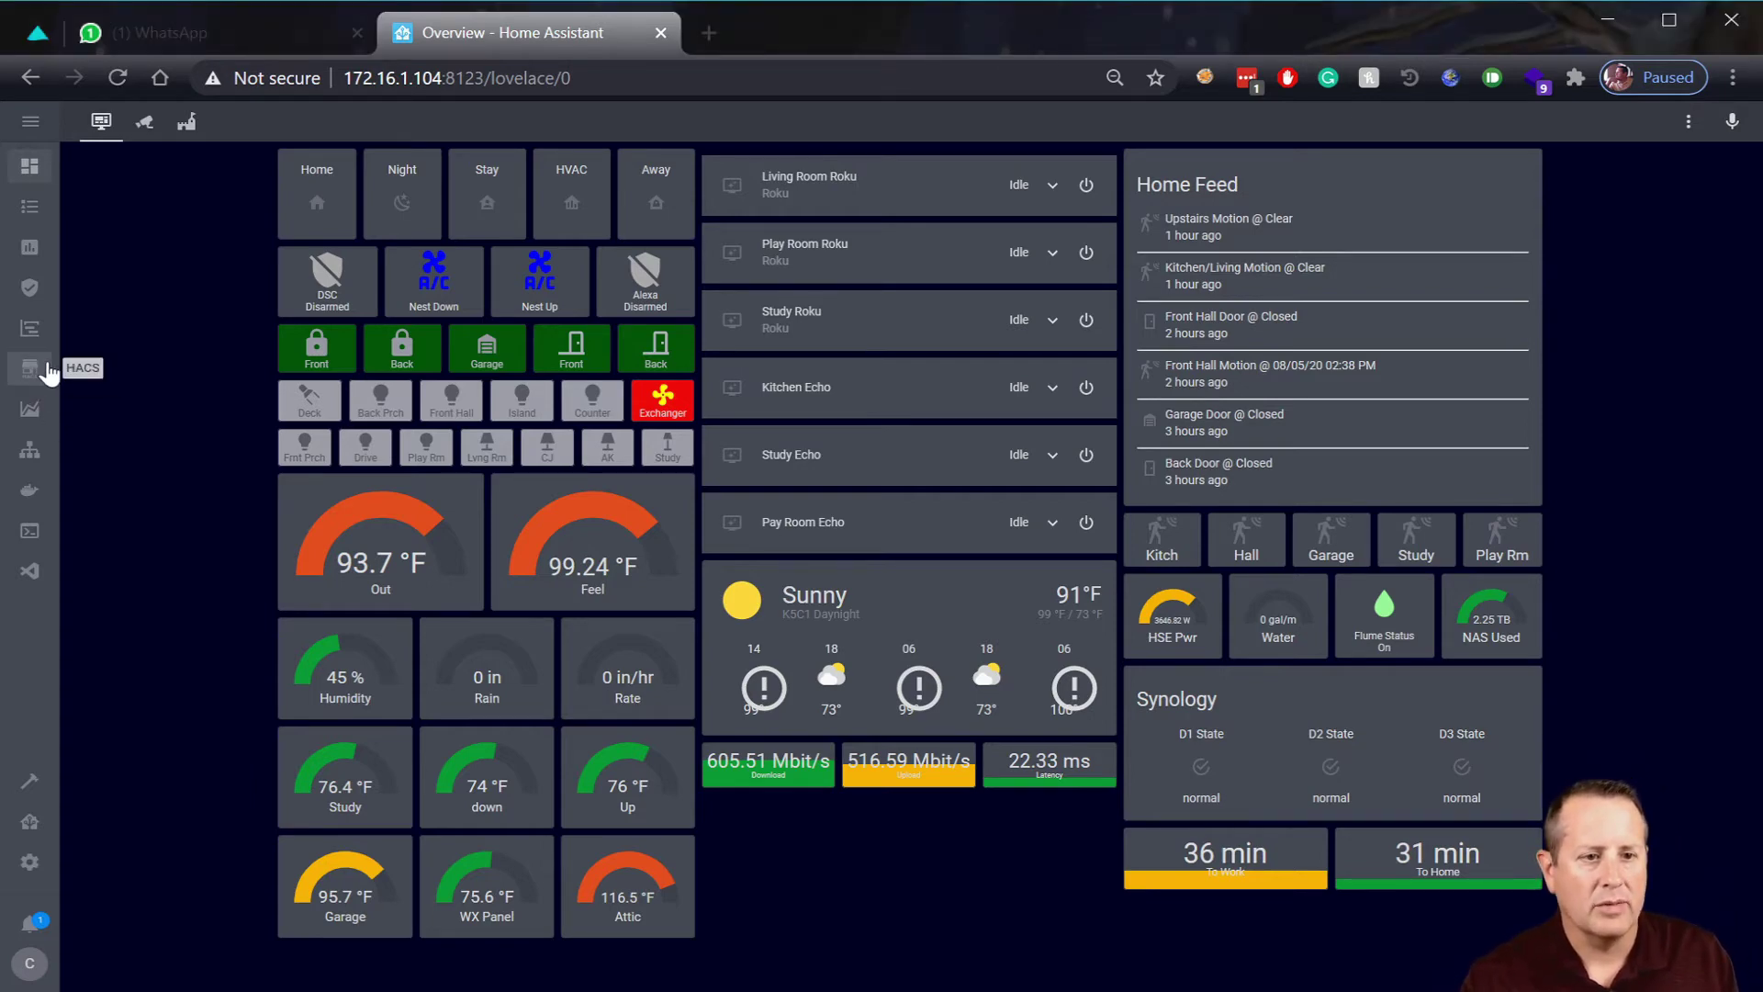
- Go to the HACS Integrations store and open its ⋮ options menu
{"action": "left_click", "coordinate": [33, 369]}
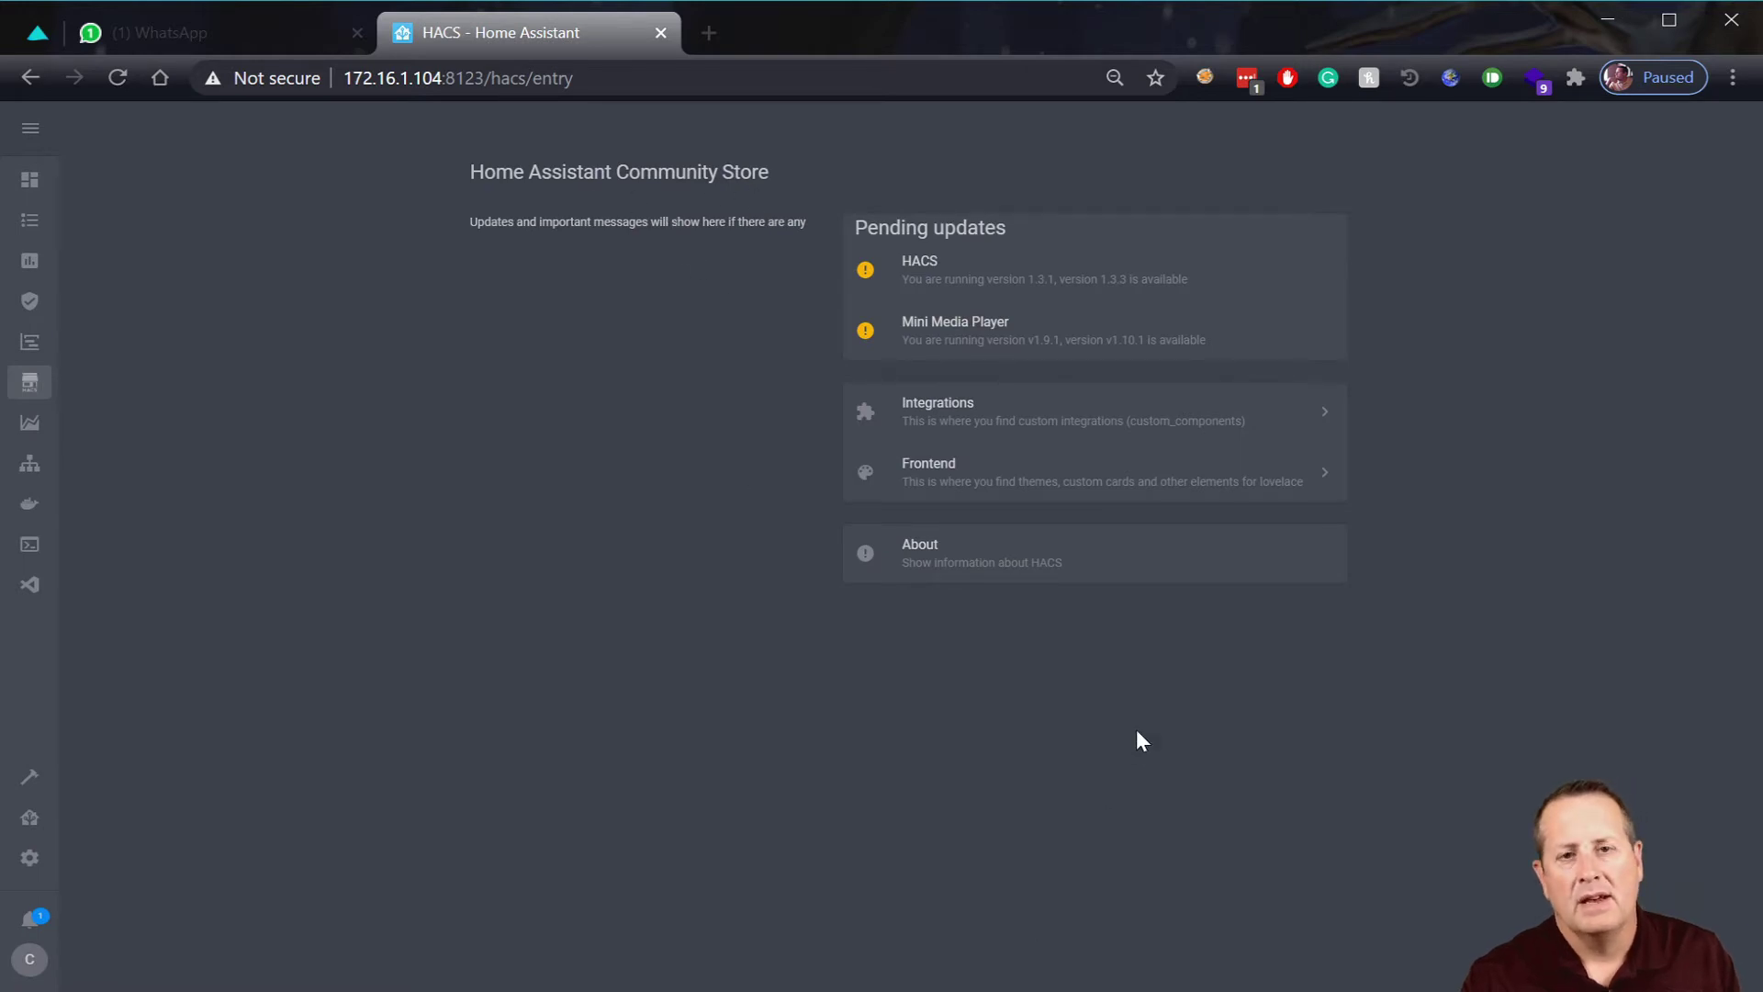
{"action": "left_click", "coordinate": [1109, 427]}
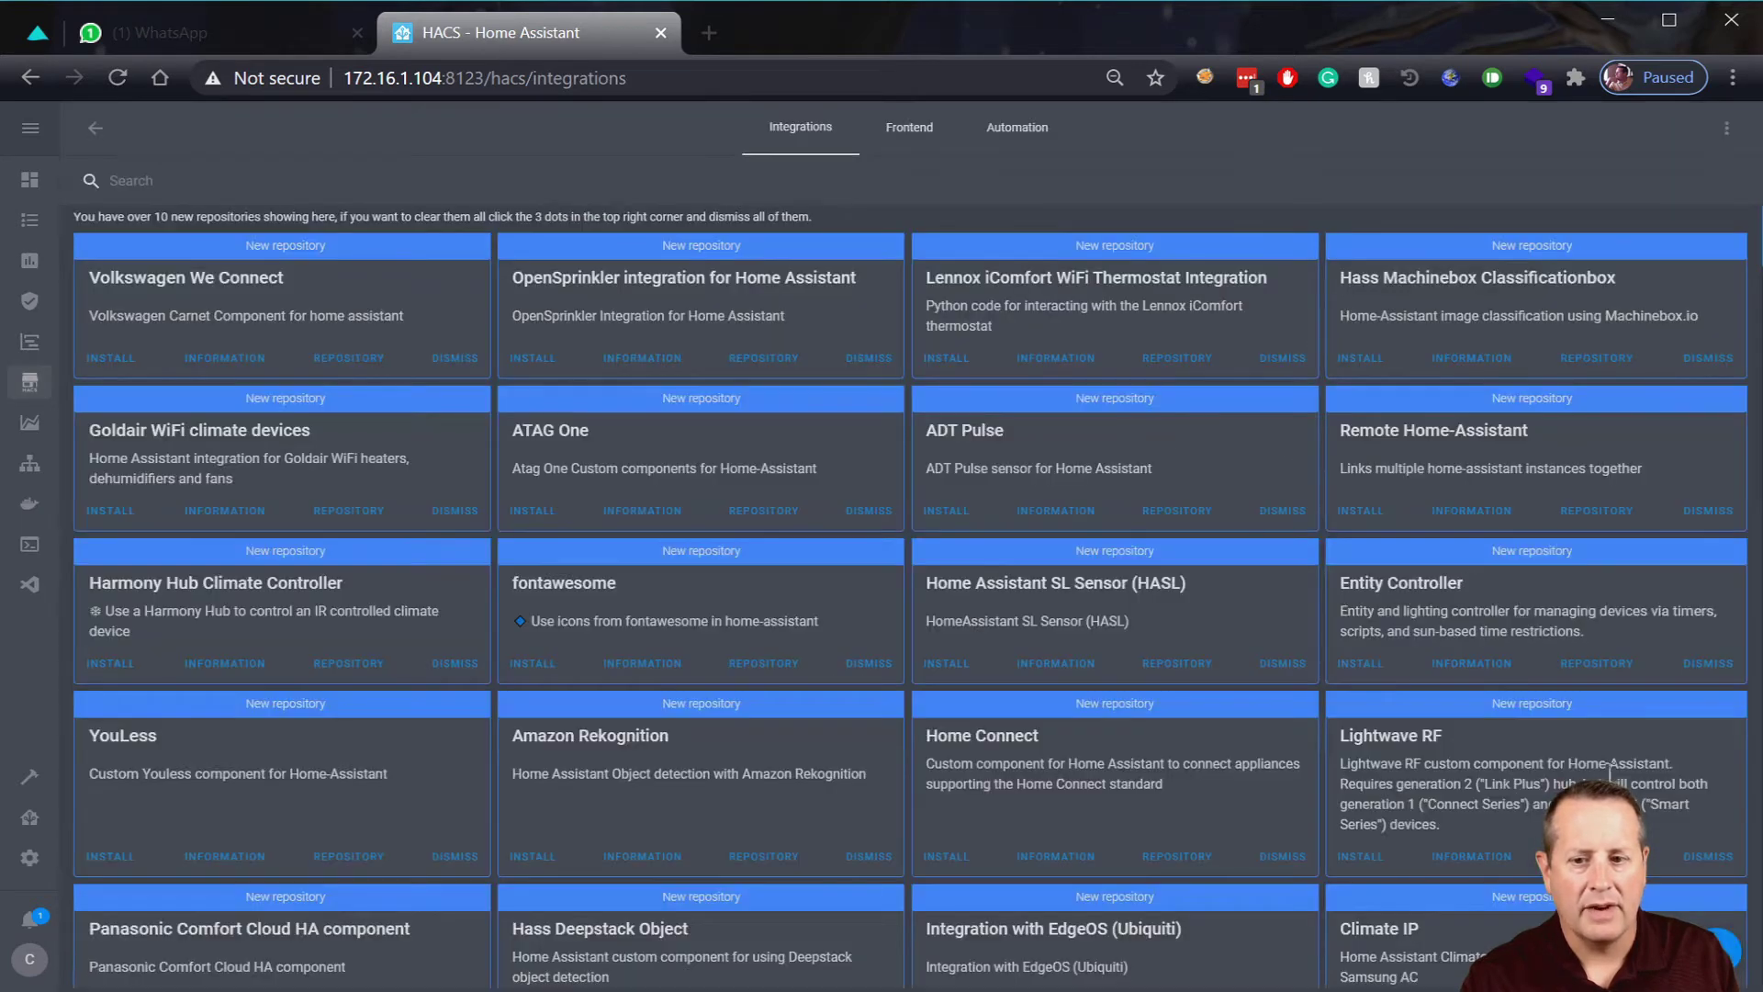
{"action": "left_click", "coordinate": [1728, 131]}
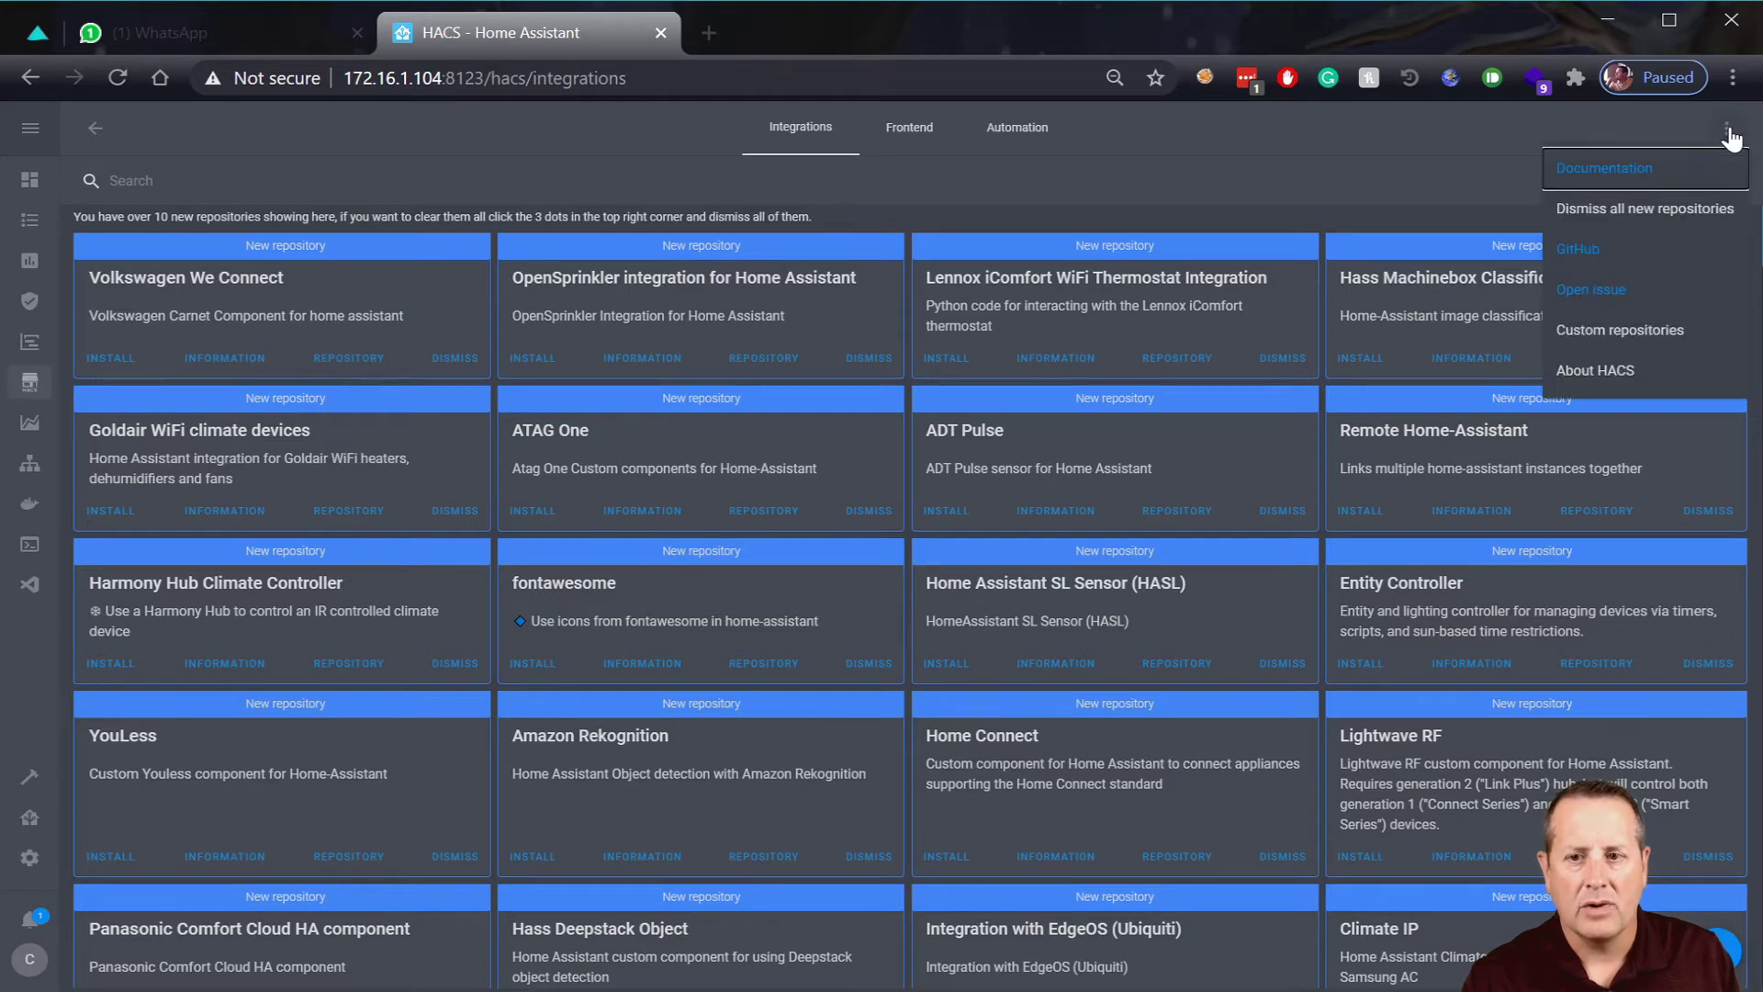
- Add 'AlexxIT/SonoffLAN' as a custom repository with category Integration, then close the dialog
{"action": "left_click", "coordinate": [1673, 326]}
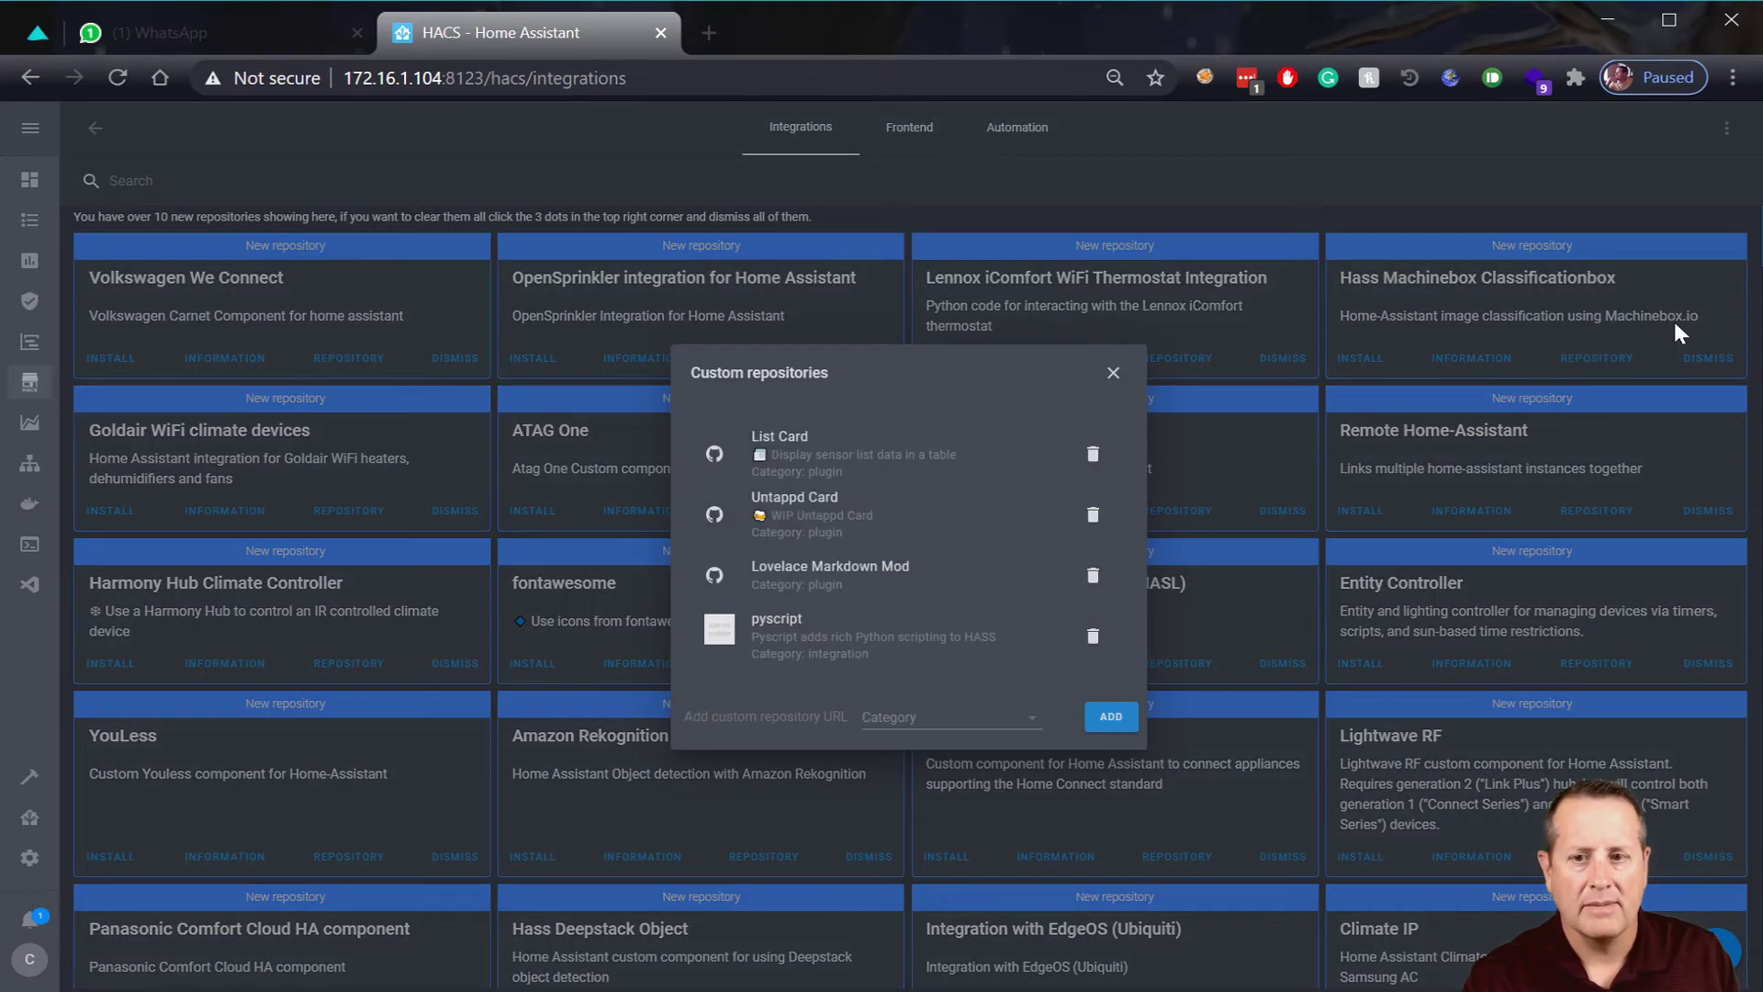
{"action": "left_click", "coordinate": [900, 725]}
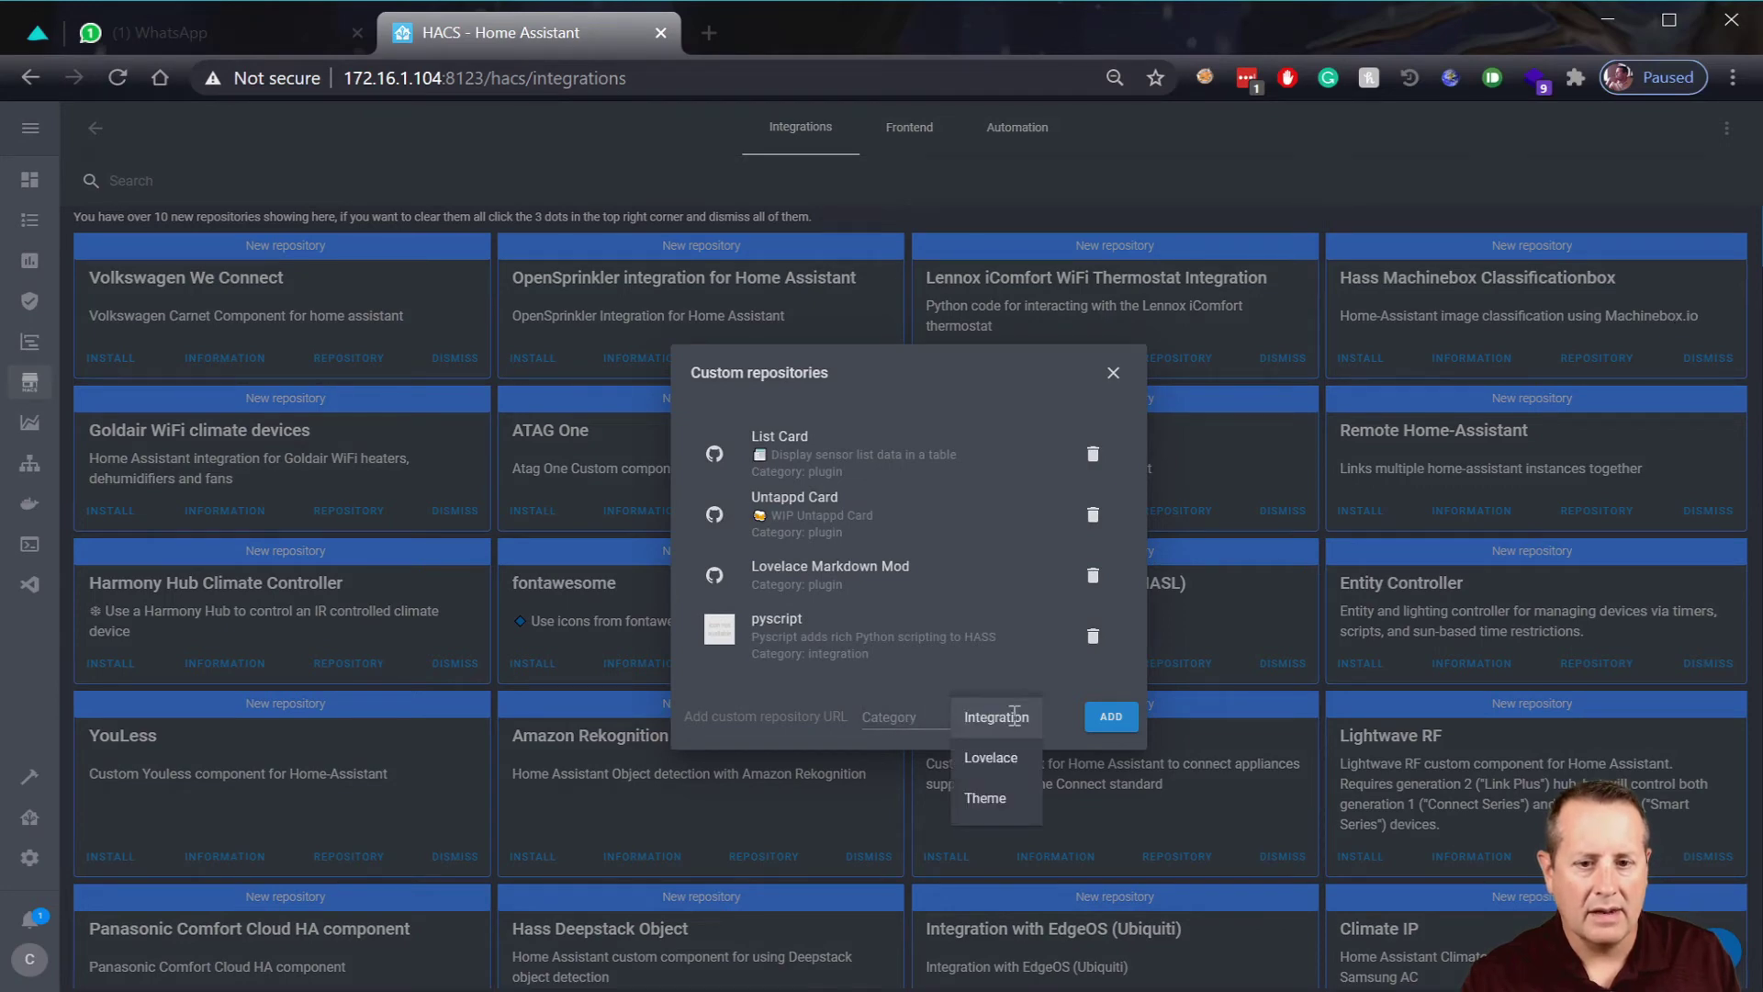
{"action": "left_click", "coordinate": [1014, 724]}
{"action": "left_click", "coordinate": [787, 720]}
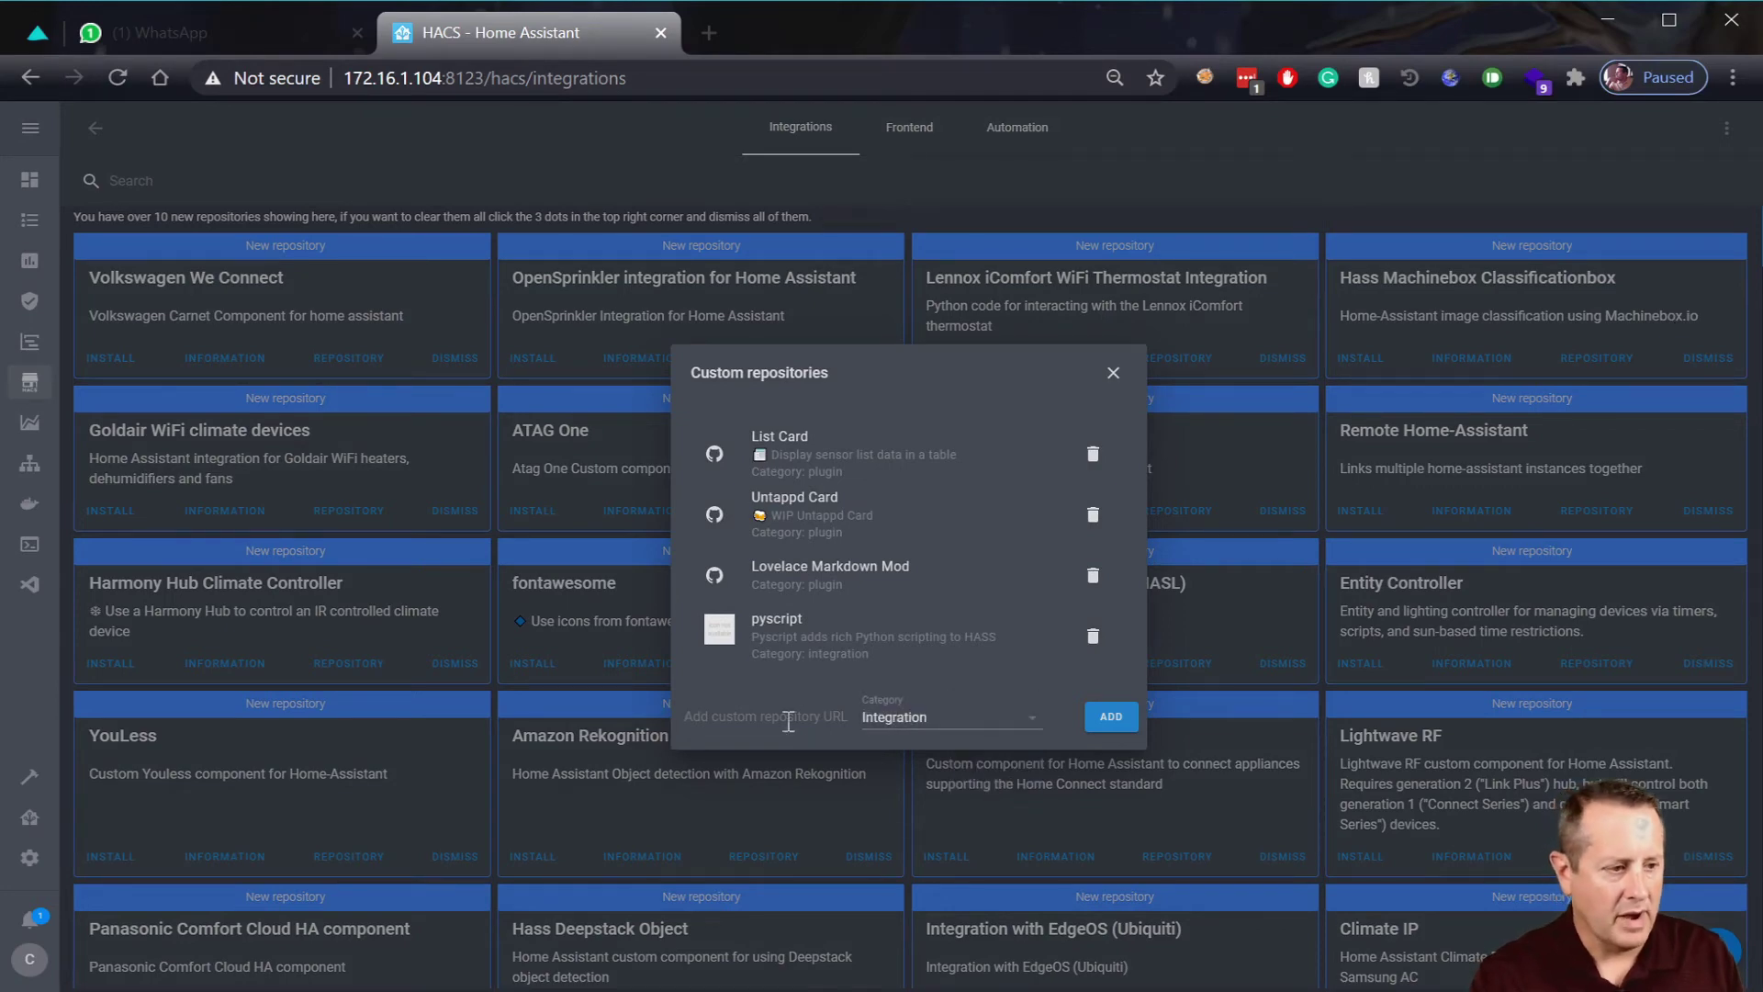
{"action": "type", "text": "Ale"}
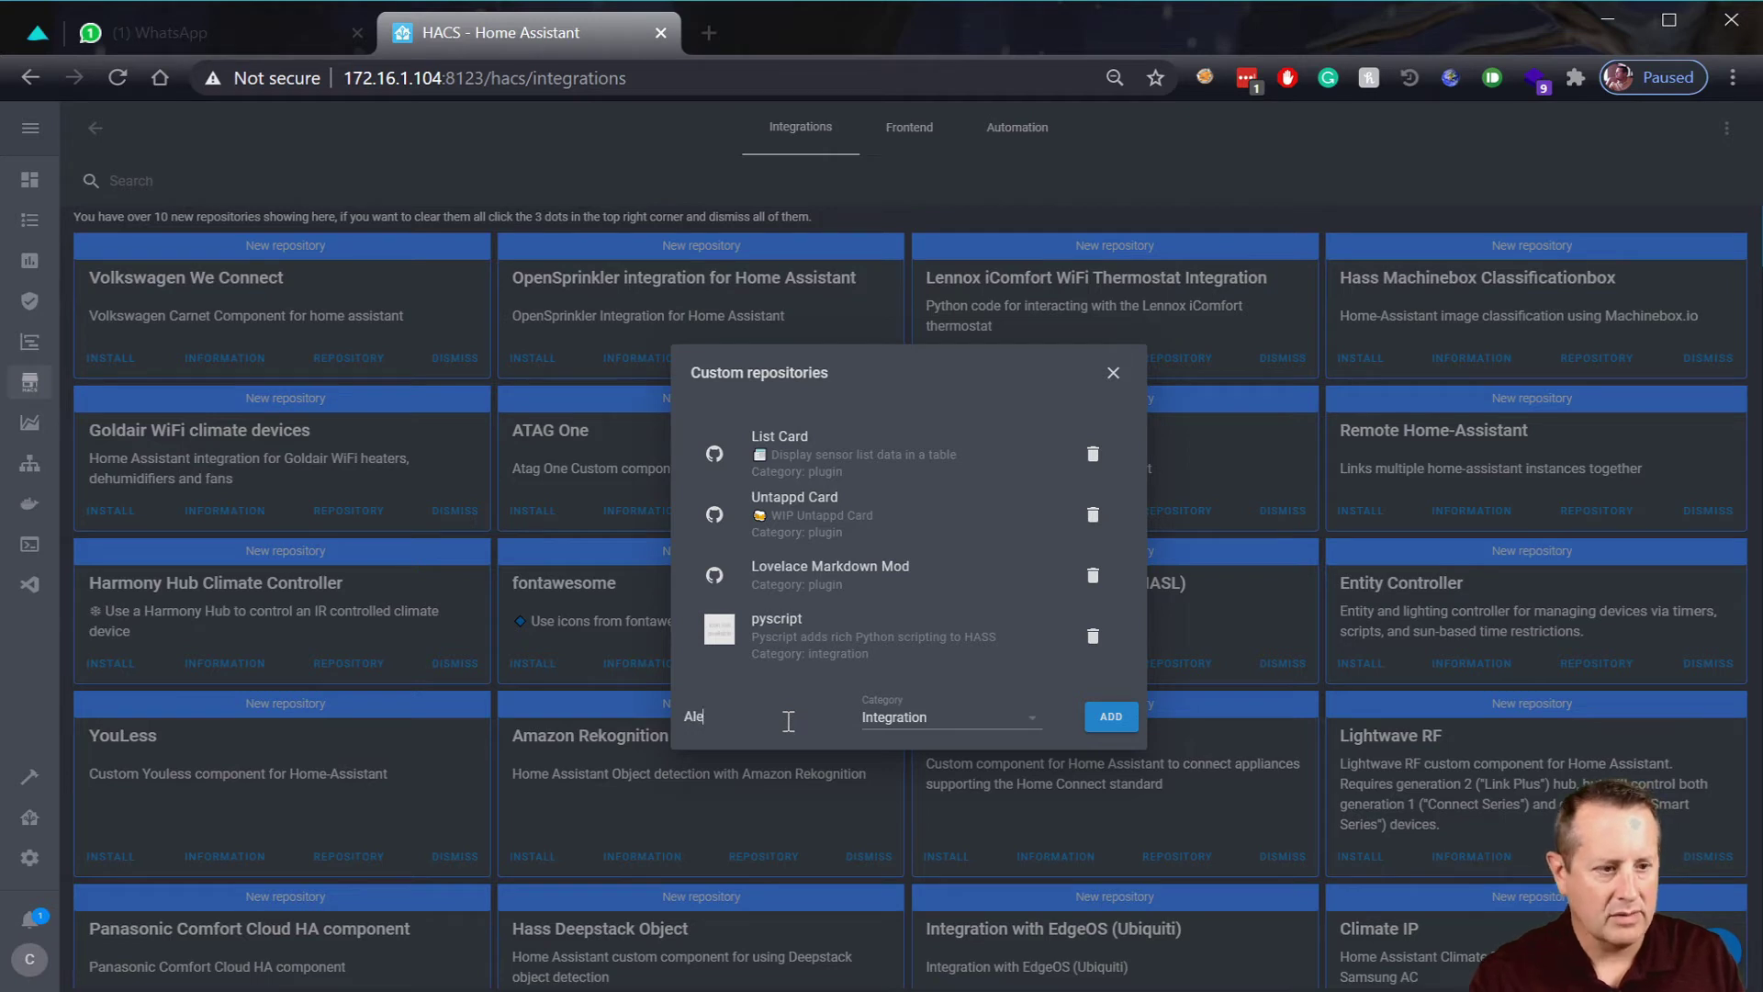
{"action": "type", "text": "xxIT"}
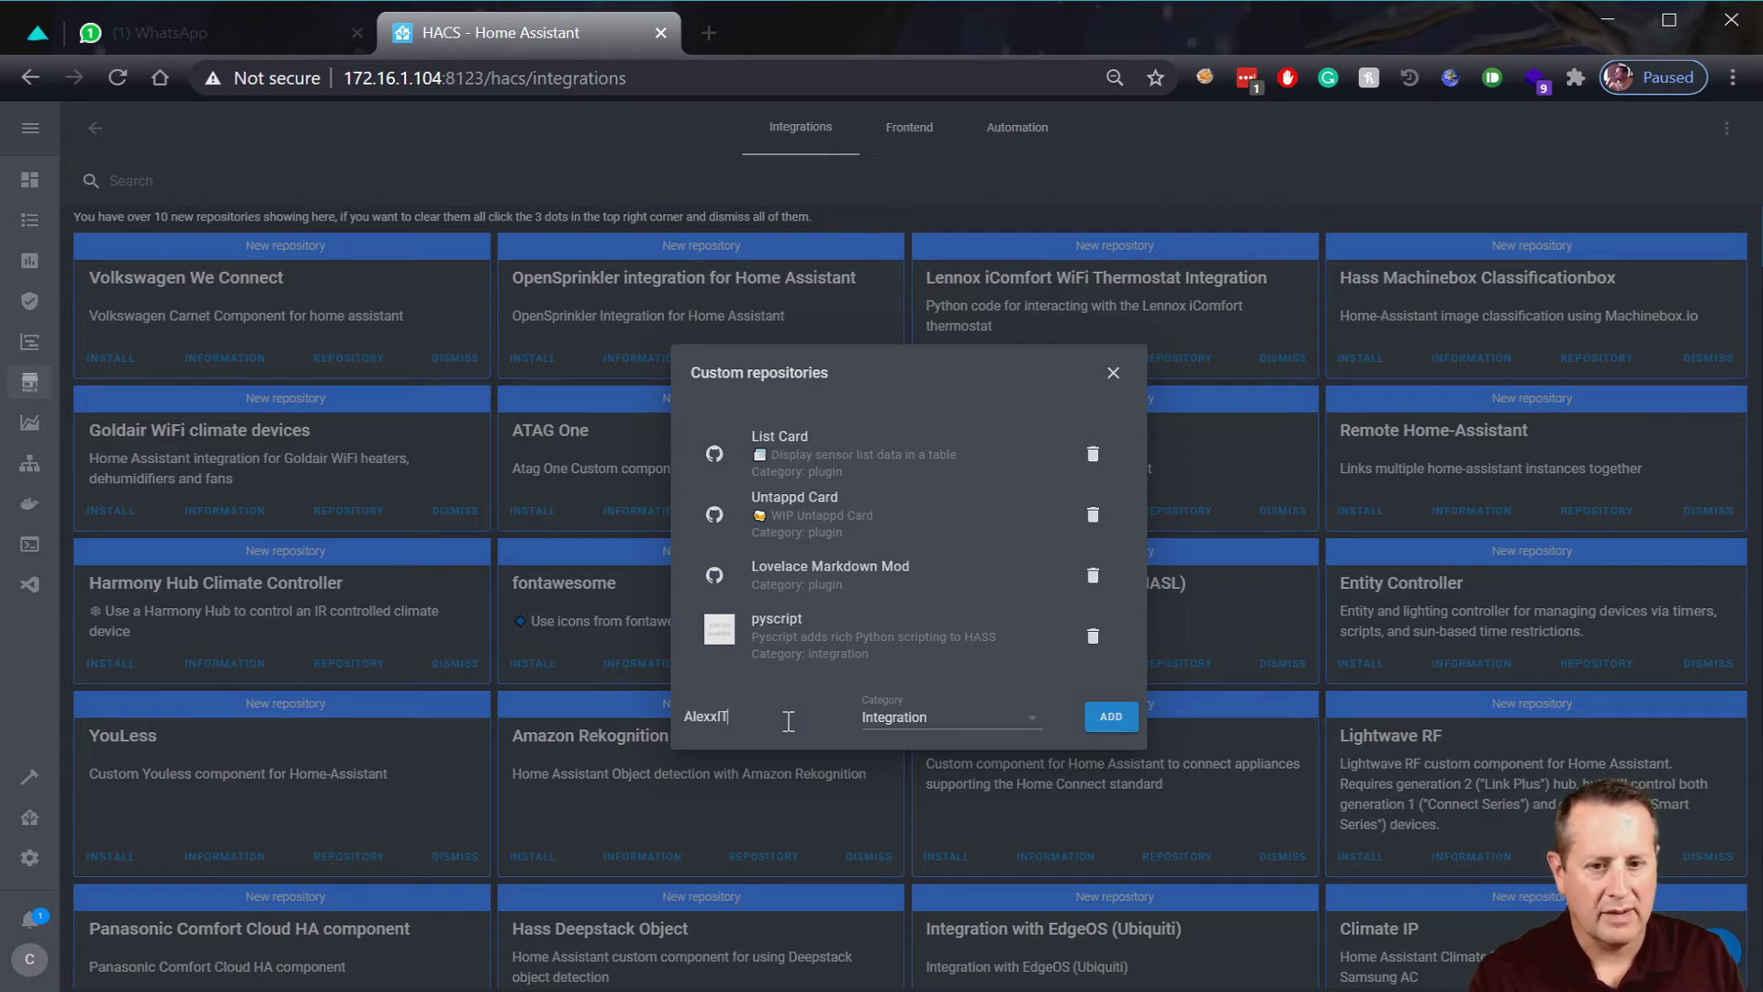
{"action": "type", "text": "/S"}
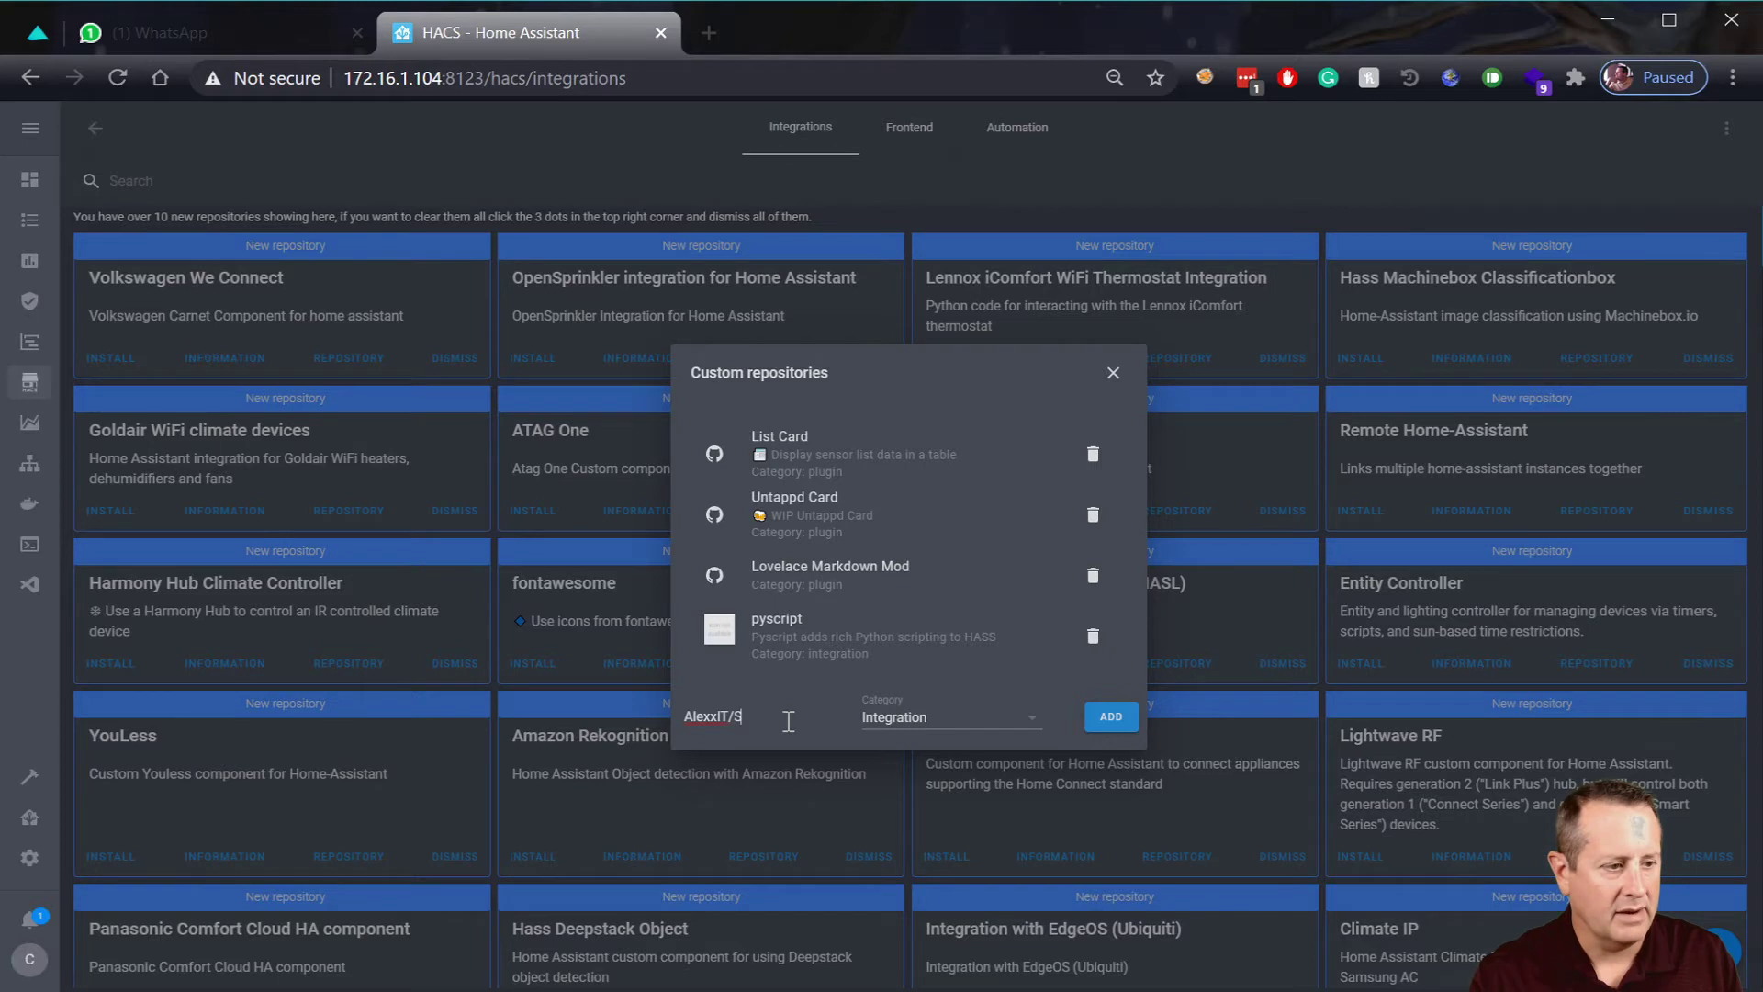
{"action": "type", "text": "onoffLAN"}
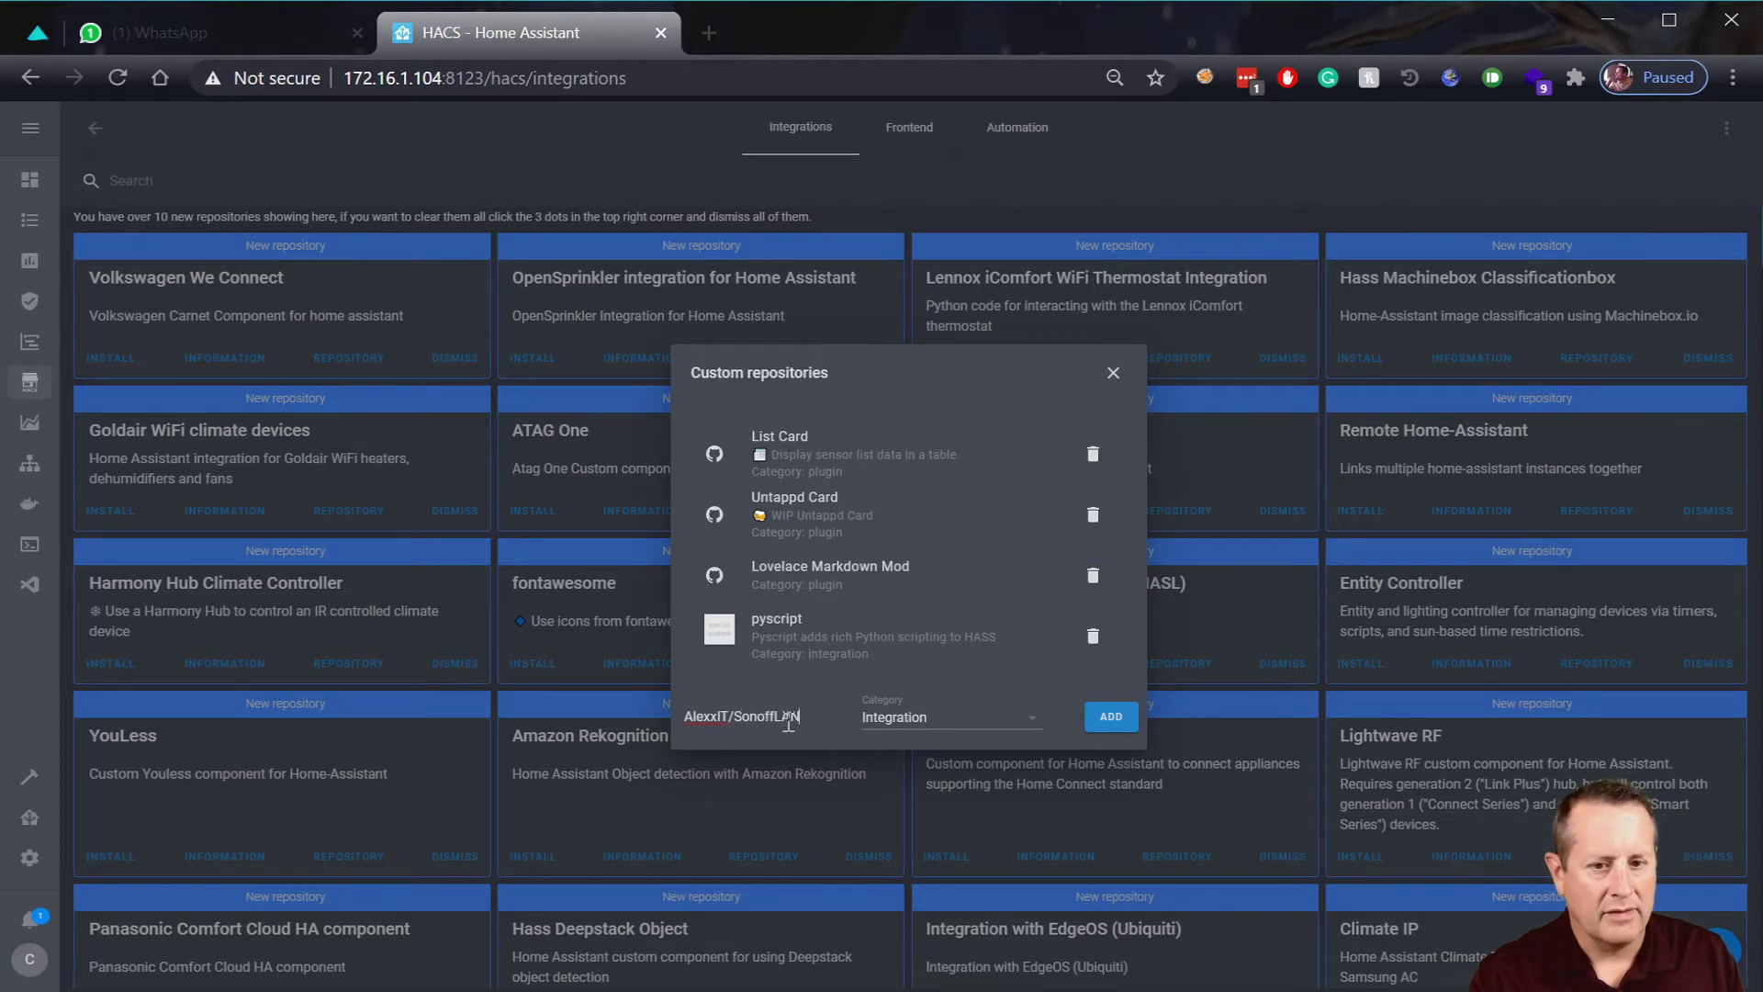
{"action": "left_click", "coordinate": [1104, 725]}
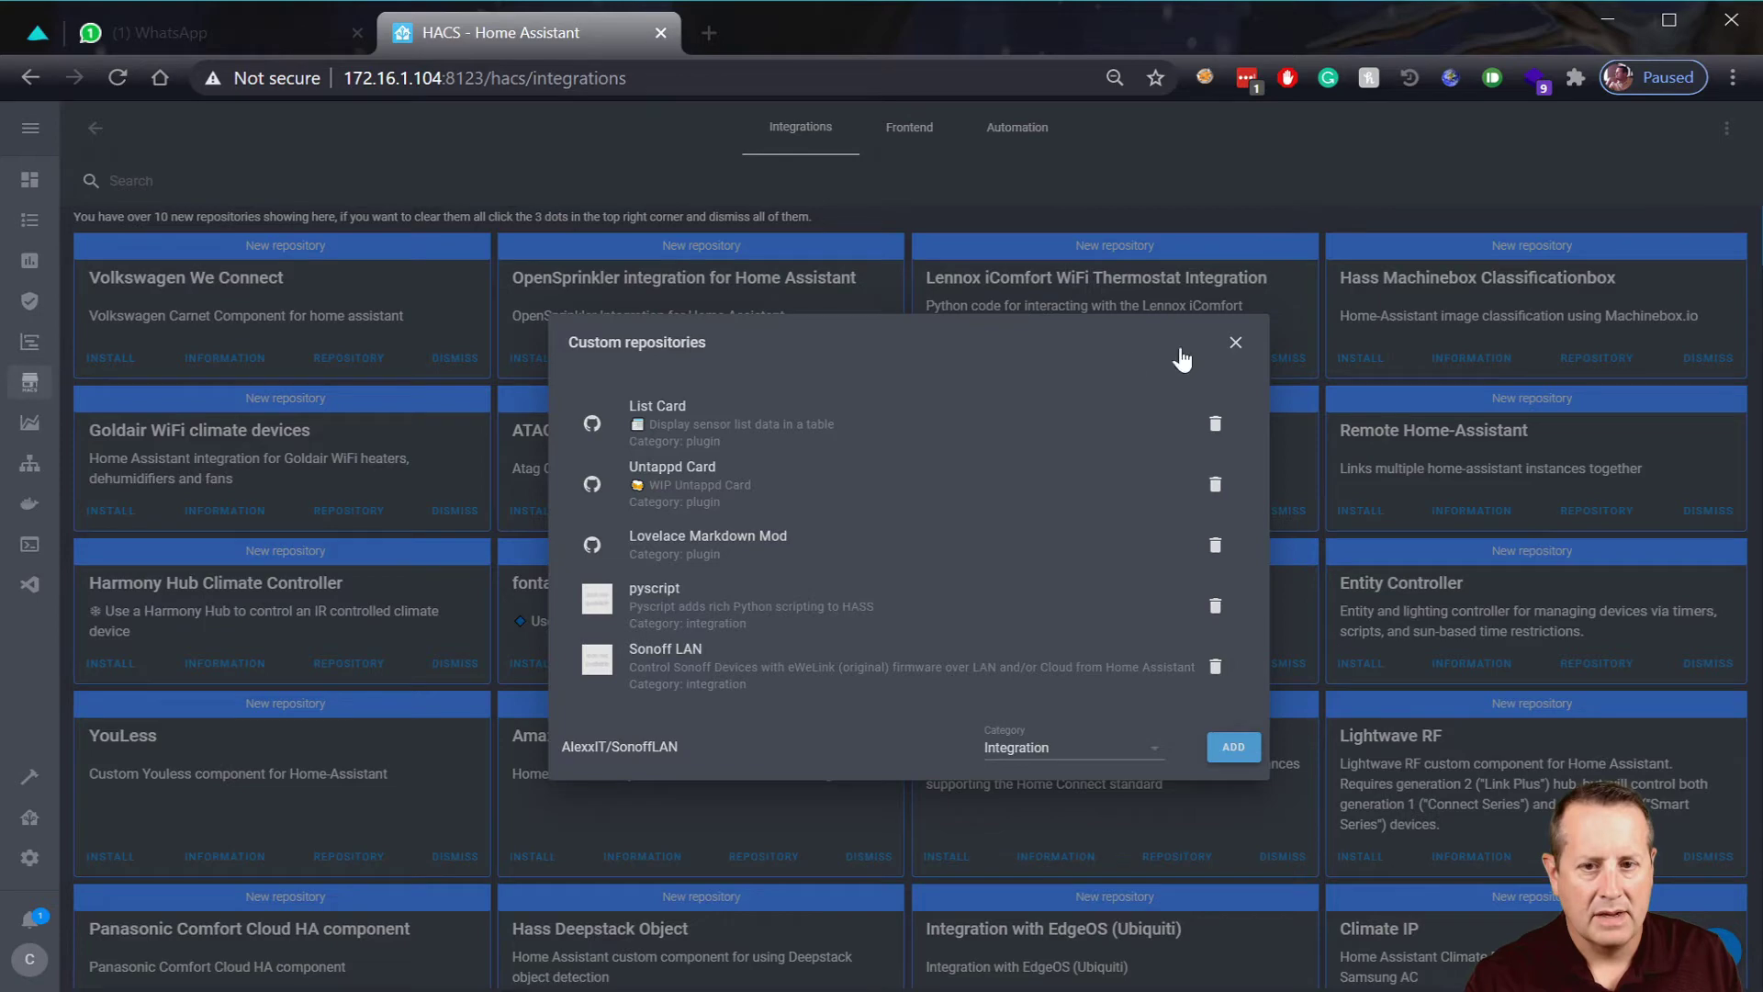
{"action": "left_click", "coordinate": [1236, 343]}
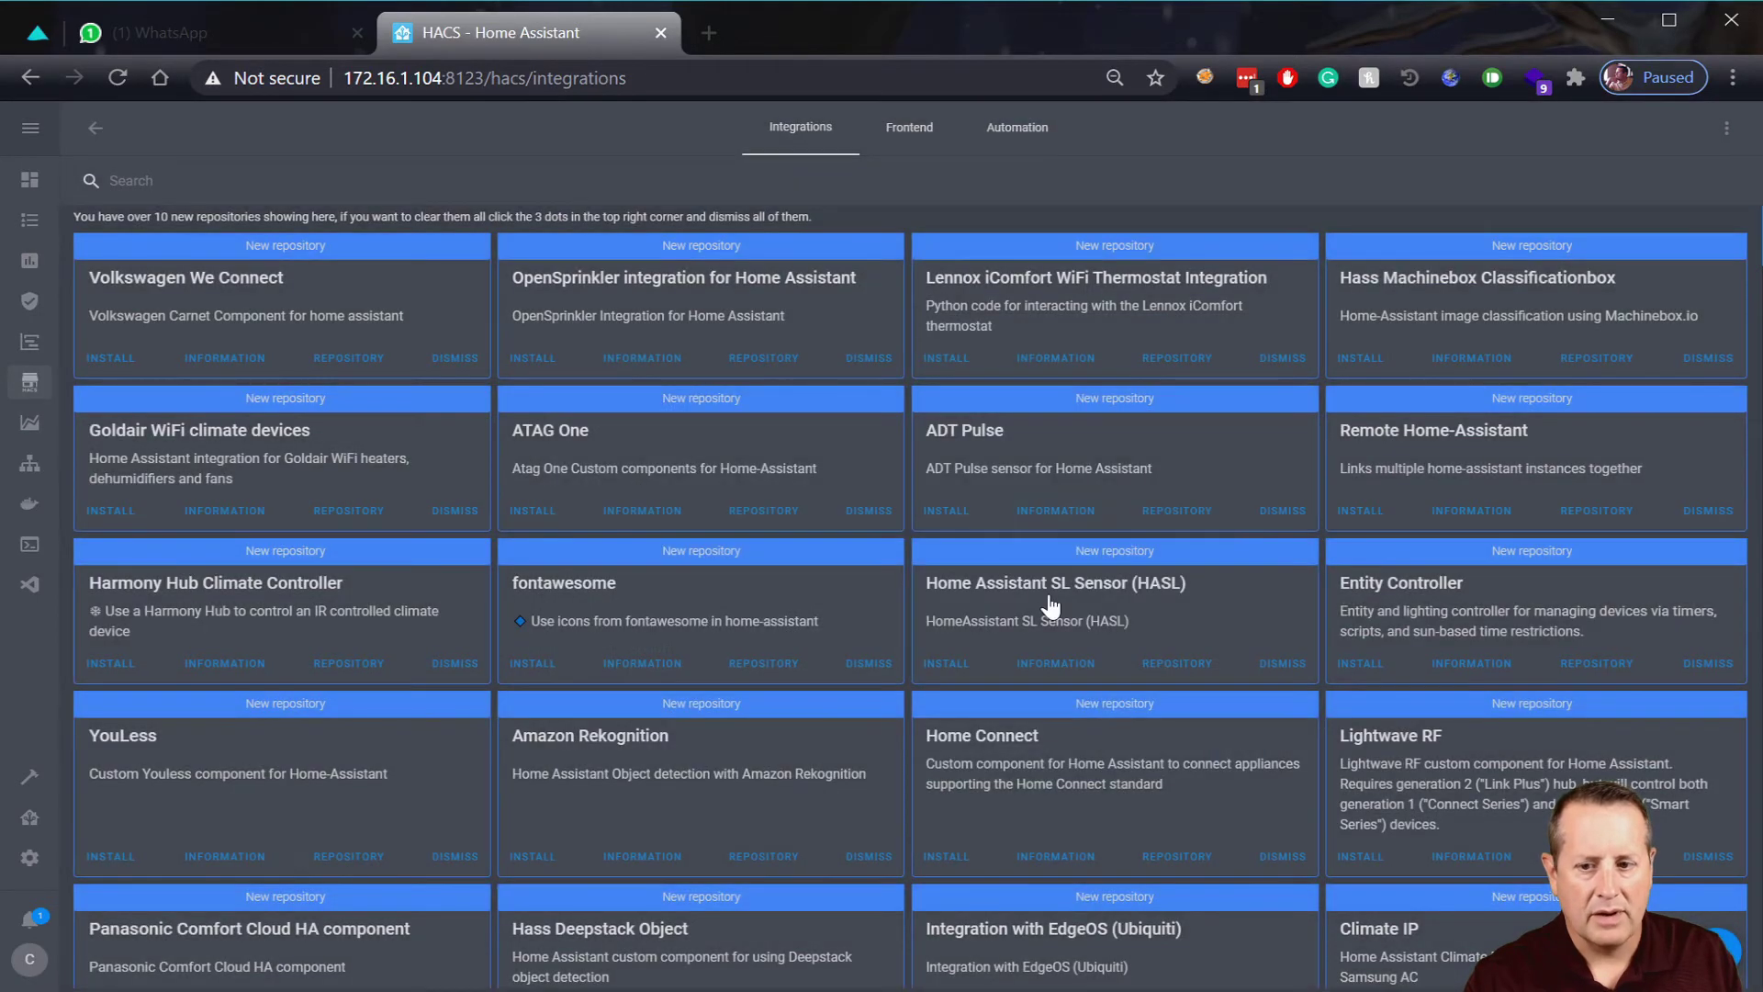
- Filter the HACS integrations by searching for 'sono'
{"action": "scroll", "coordinate": [1050, 601], "scroll_direction": "down", "scroll_amount": 3}
{"action": "scroll", "coordinate": [1051, 597], "scroll_direction": "up", "scroll_amount": 4}
{"action": "double_click", "coordinate": [302, 177]}
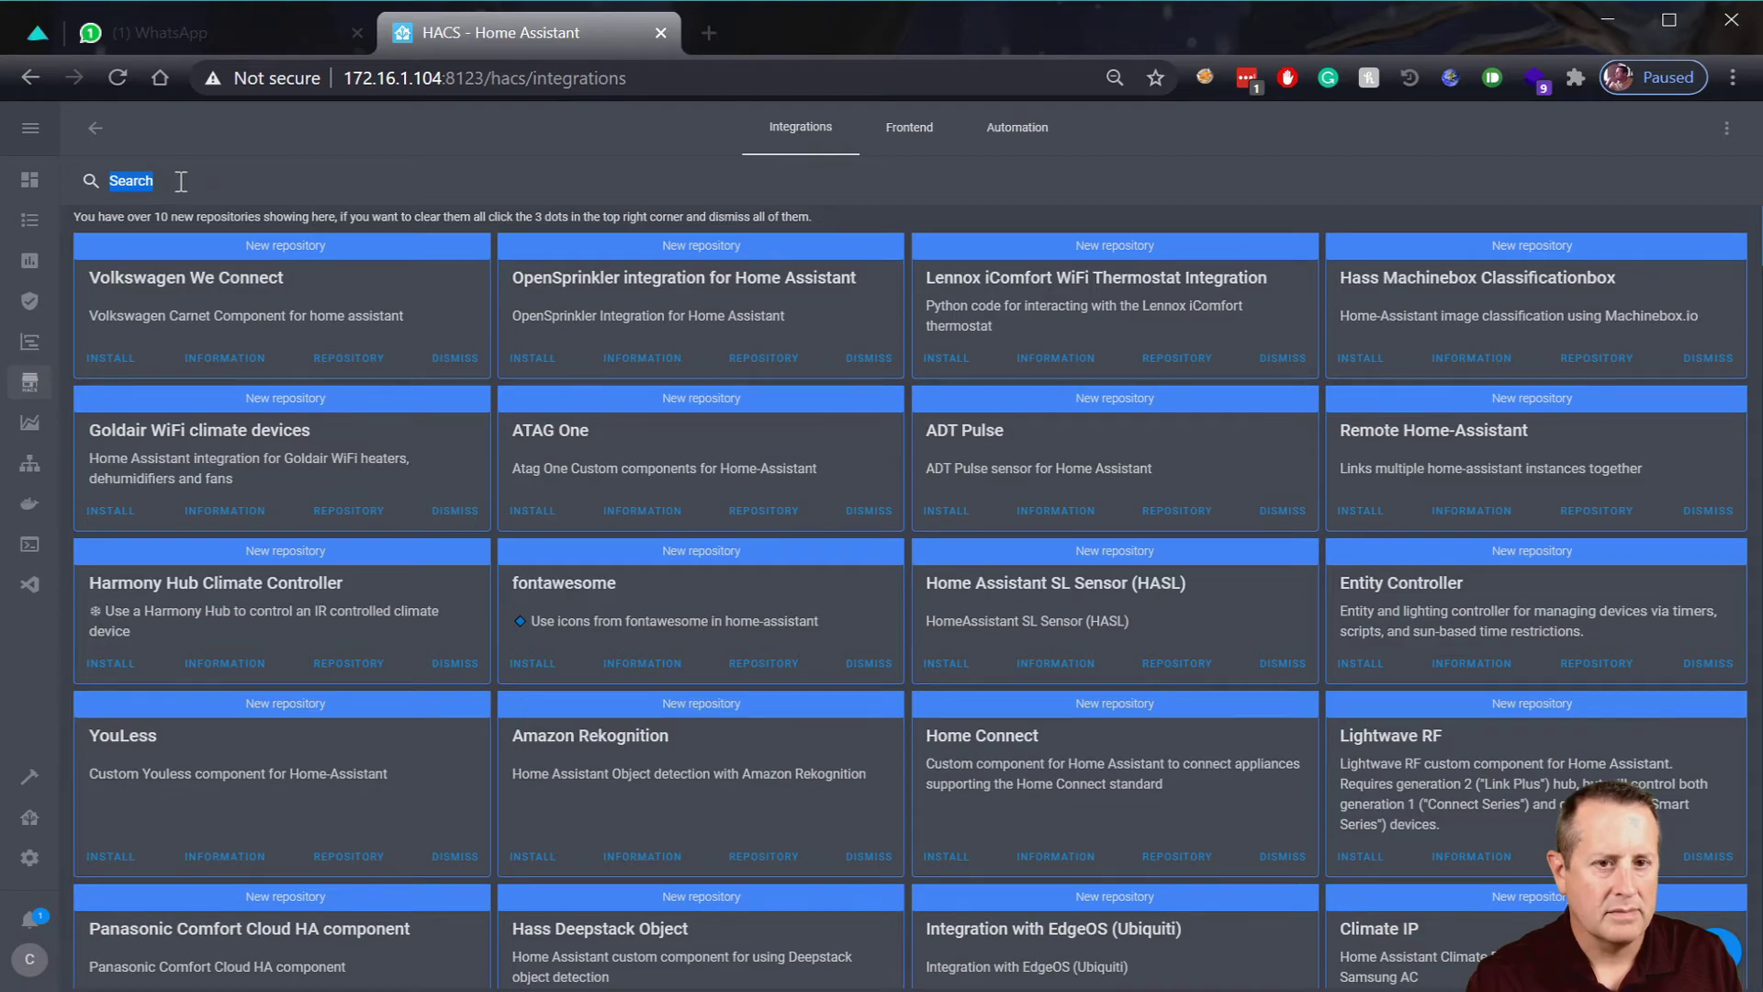
{"action": "scroll", "coordinate": [566, 564], "scroll_direction": "down", "scroll_amount": 20}
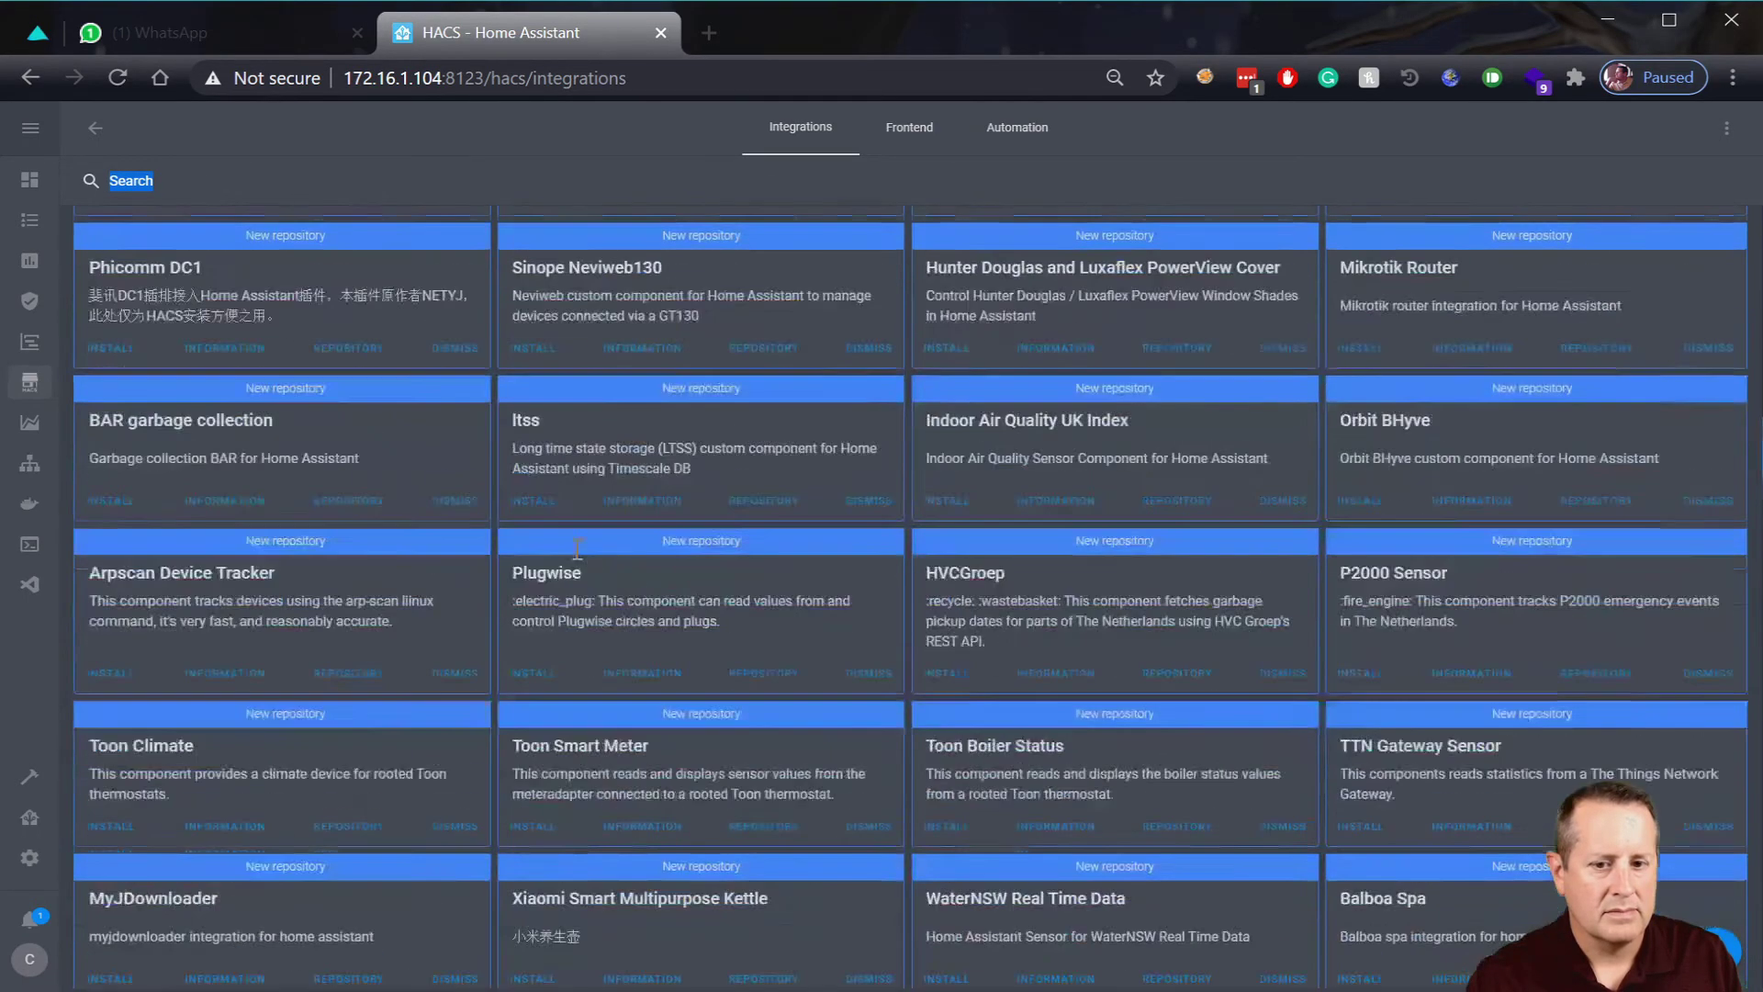
{"action": "scroll", "coordinate": [577, 549], "scroll_direction": "down", "scroll_amount": 10}
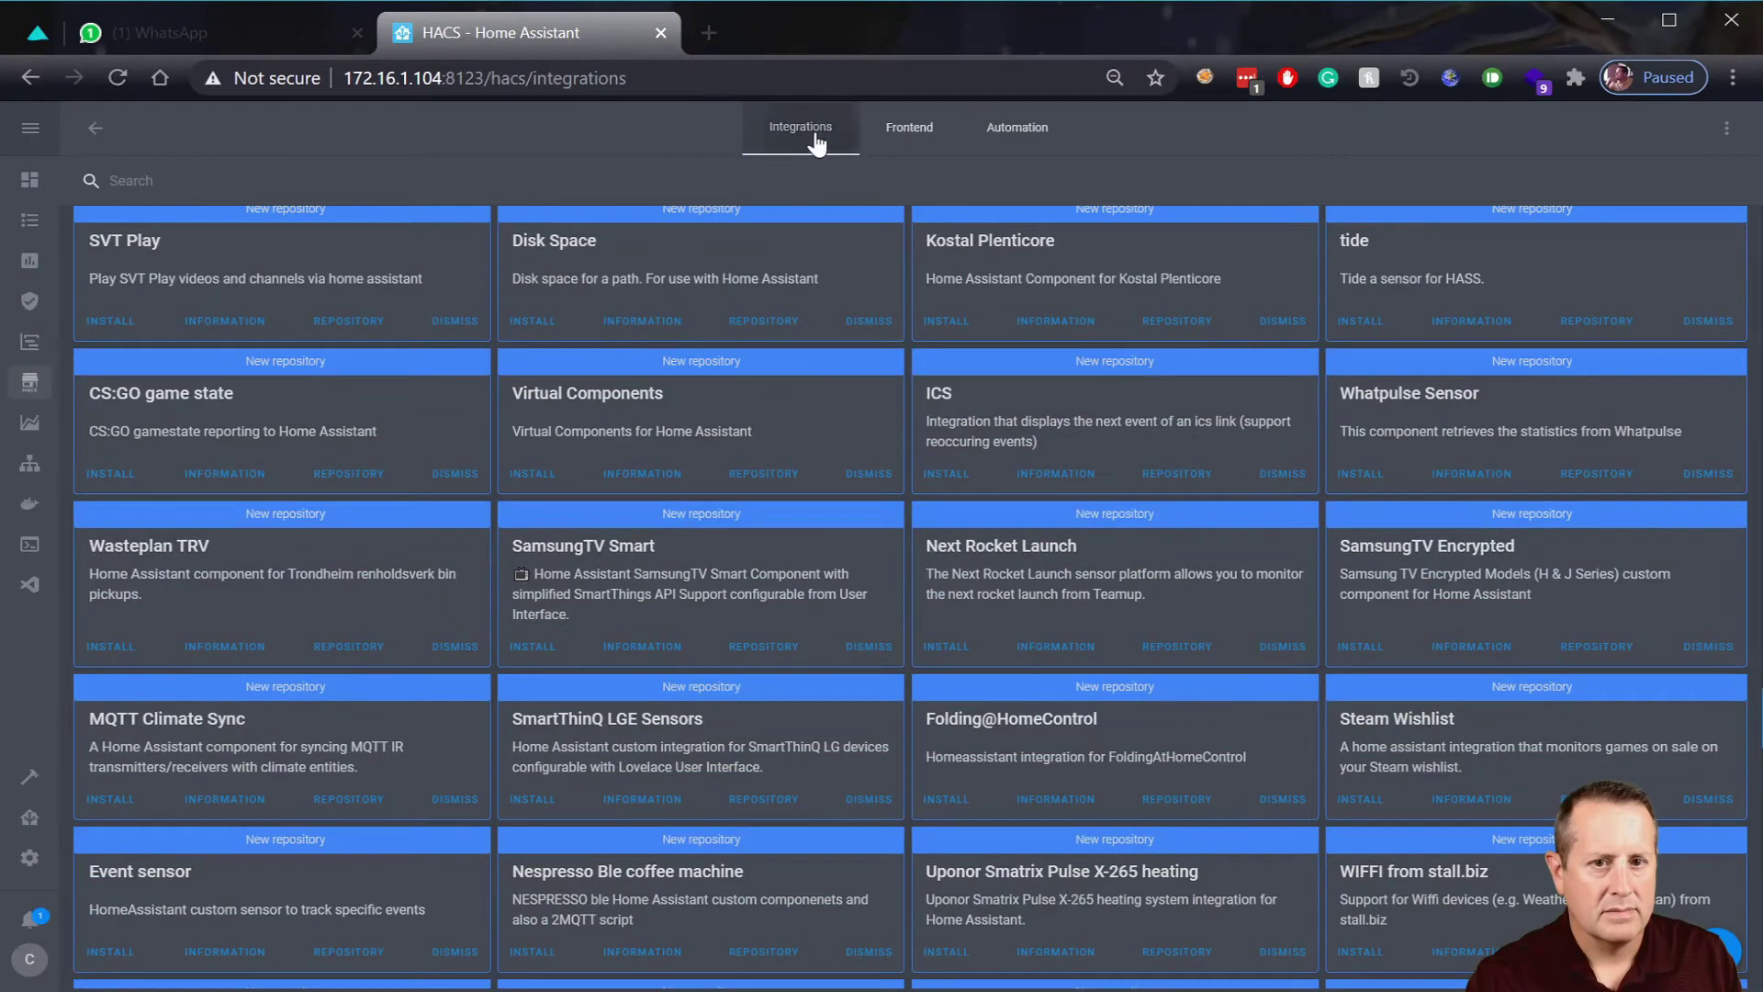
{"action": "left_click", "coordinate": [175, 181]}
{"action": "type", "text": "s"}
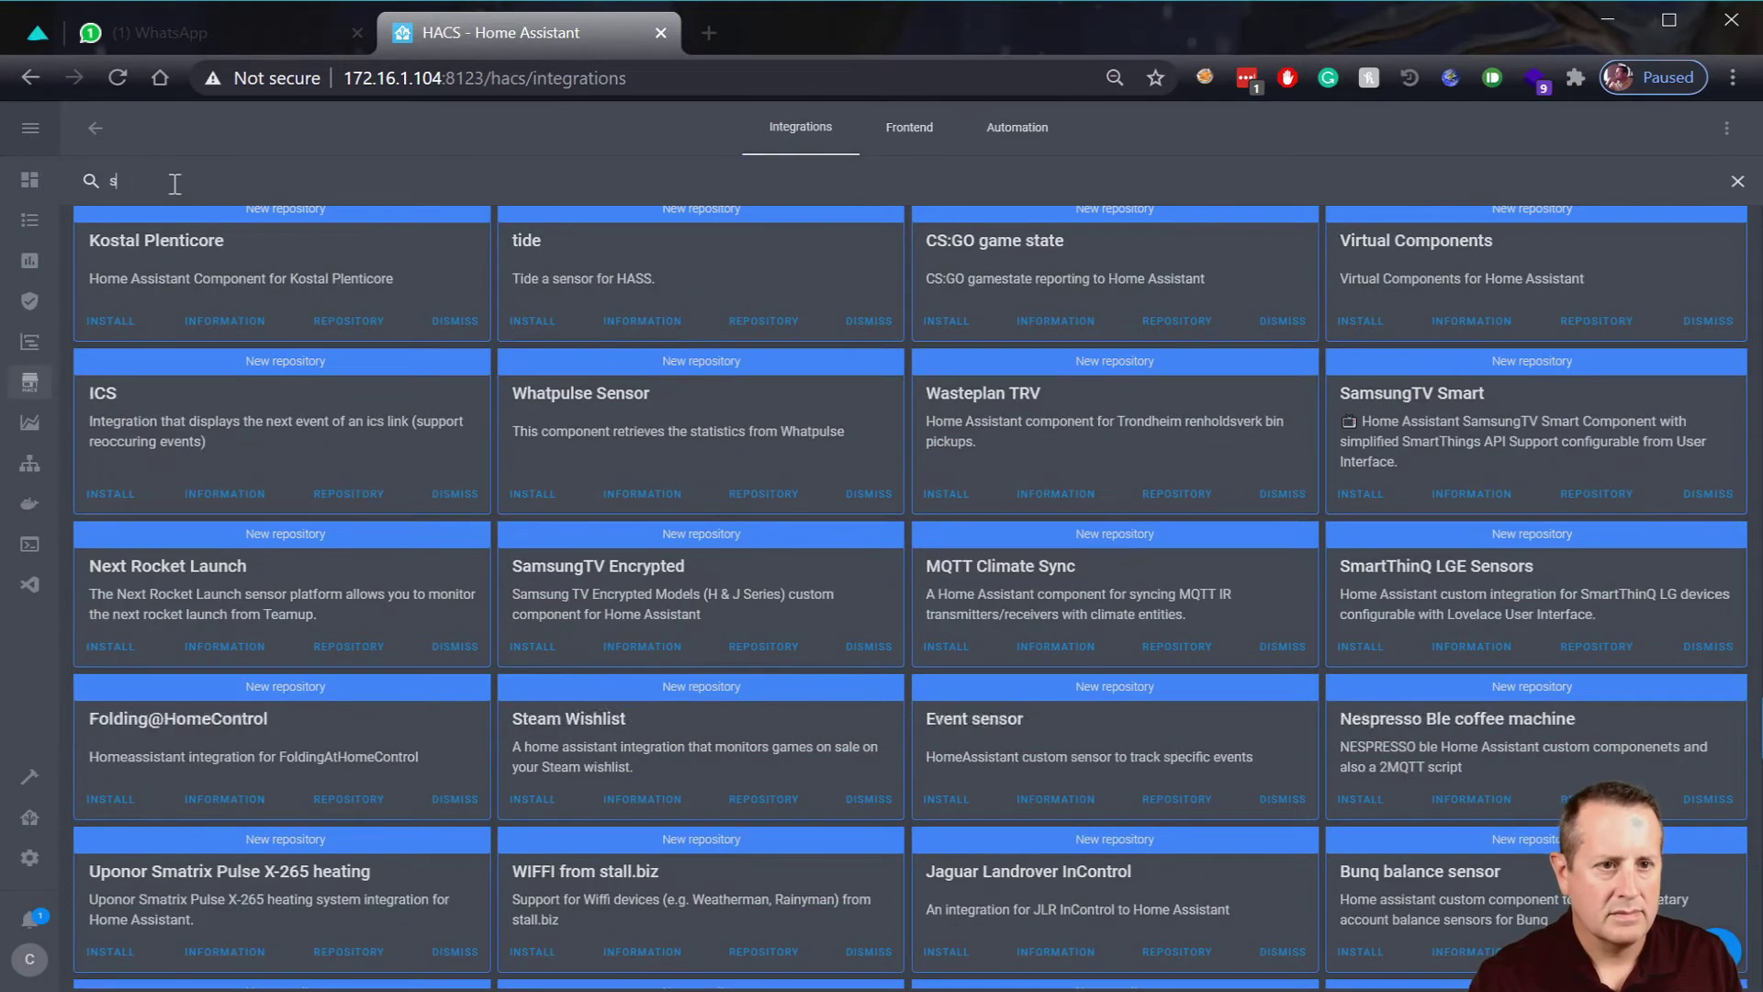
{"action": "type", "text": "ono"}
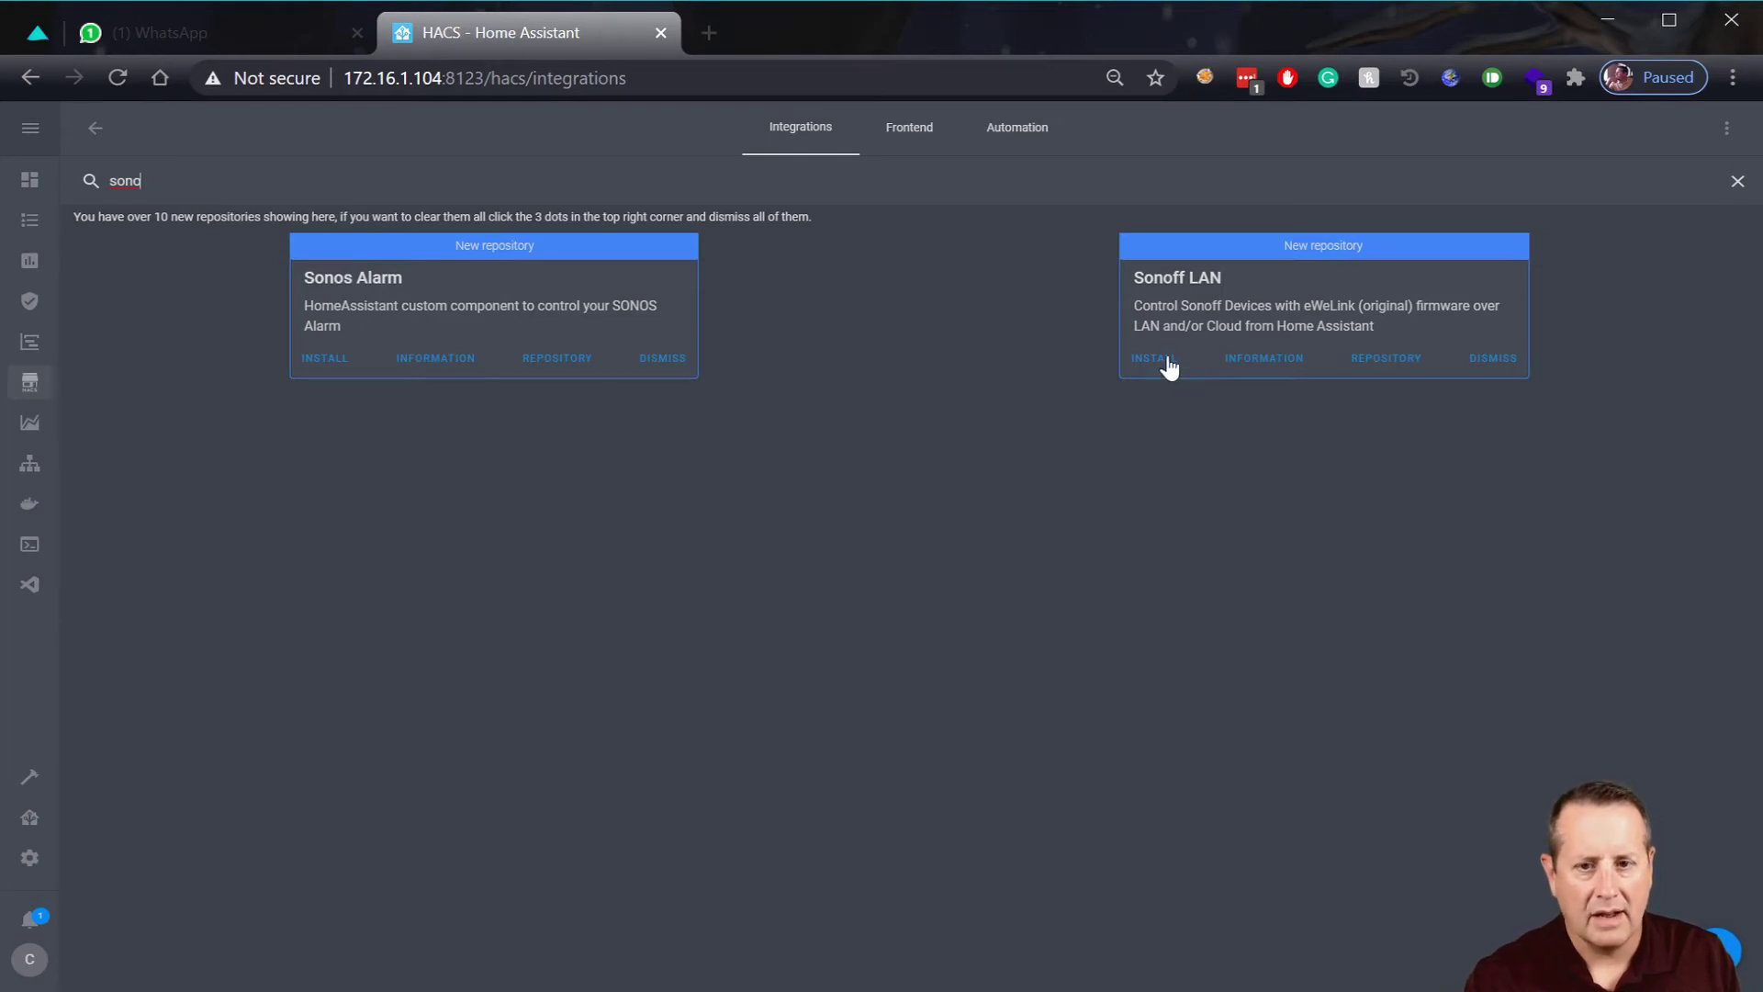
- Install Sonoff LAN v2.3.1 from HACS
{"action": "left_click", "coordinate": [1156, 359]}
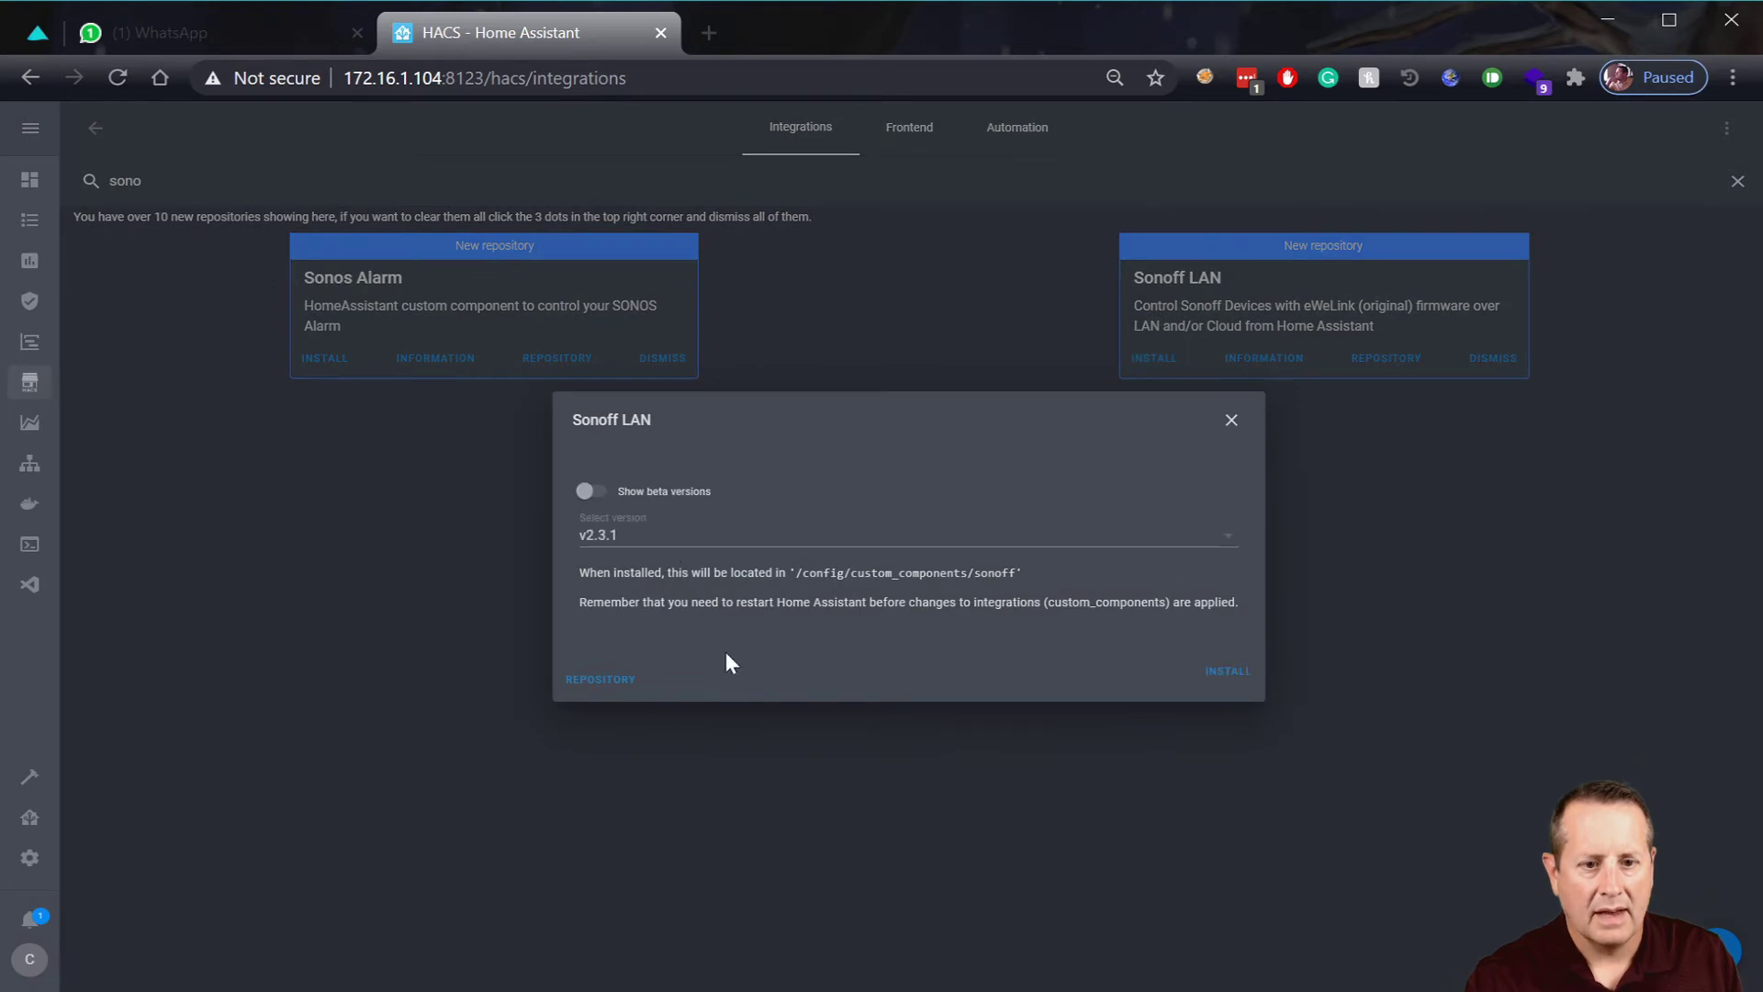
{"action": "left_click", "coordinate": [1230, 676]}
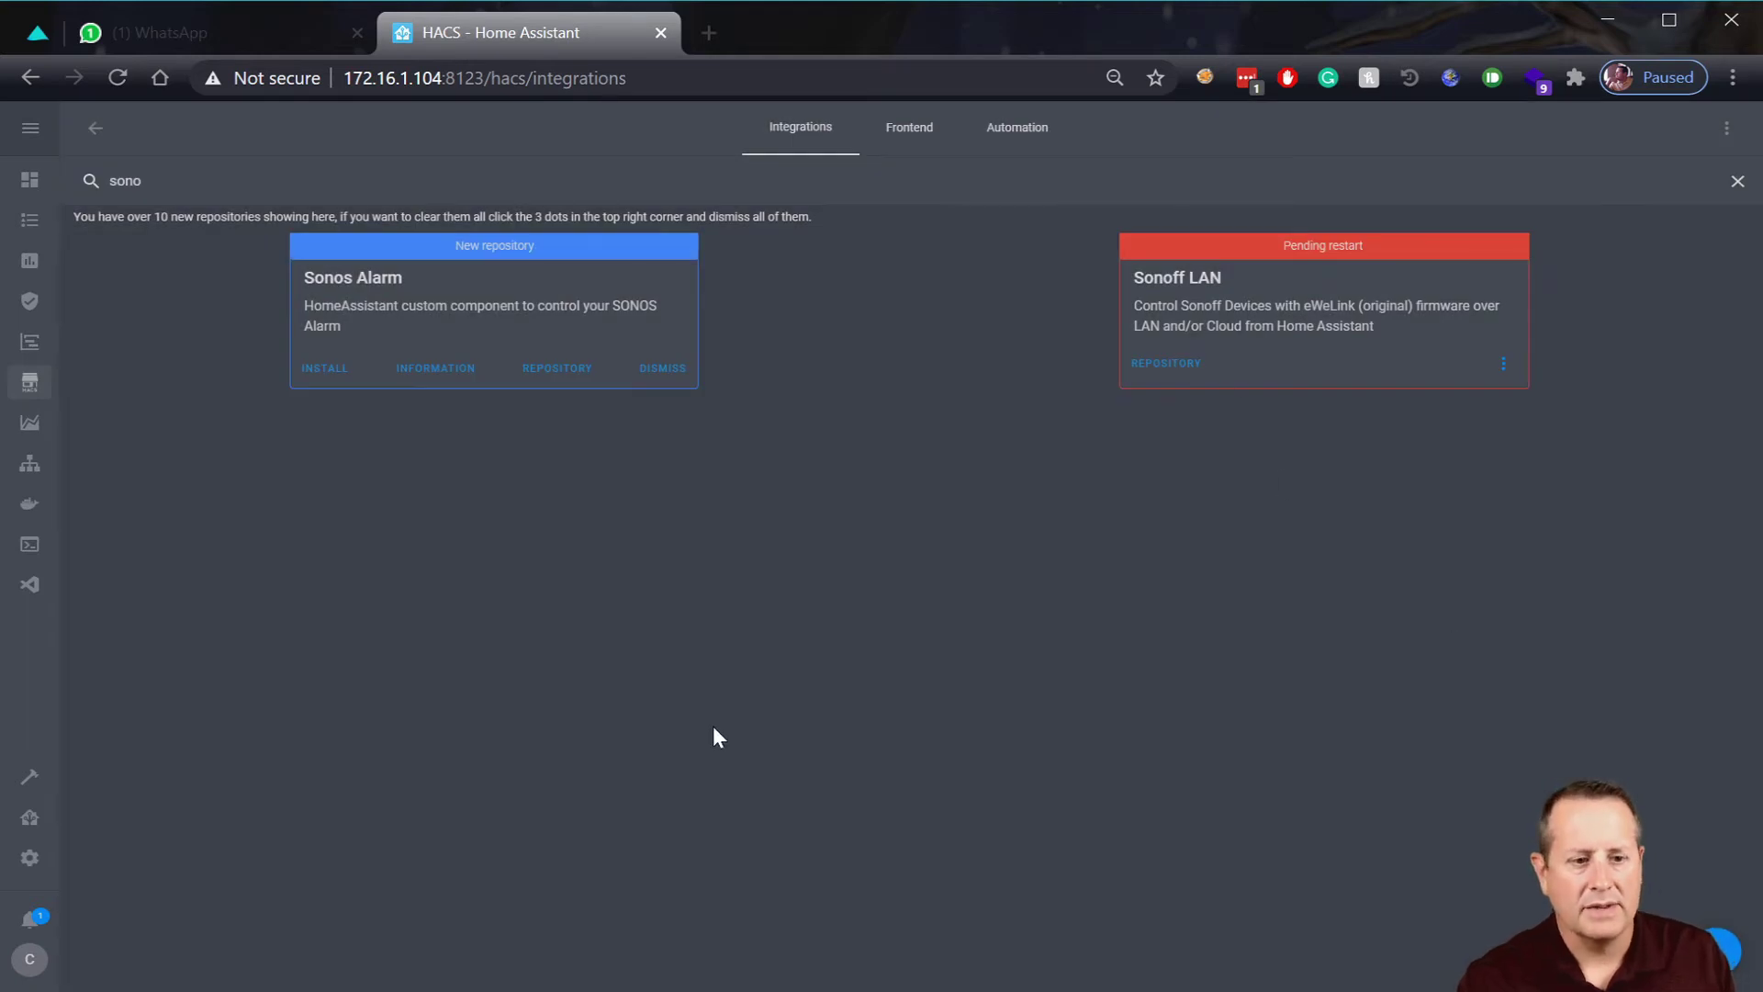
{"action": "left_click", "coordinate": [30, 859]}
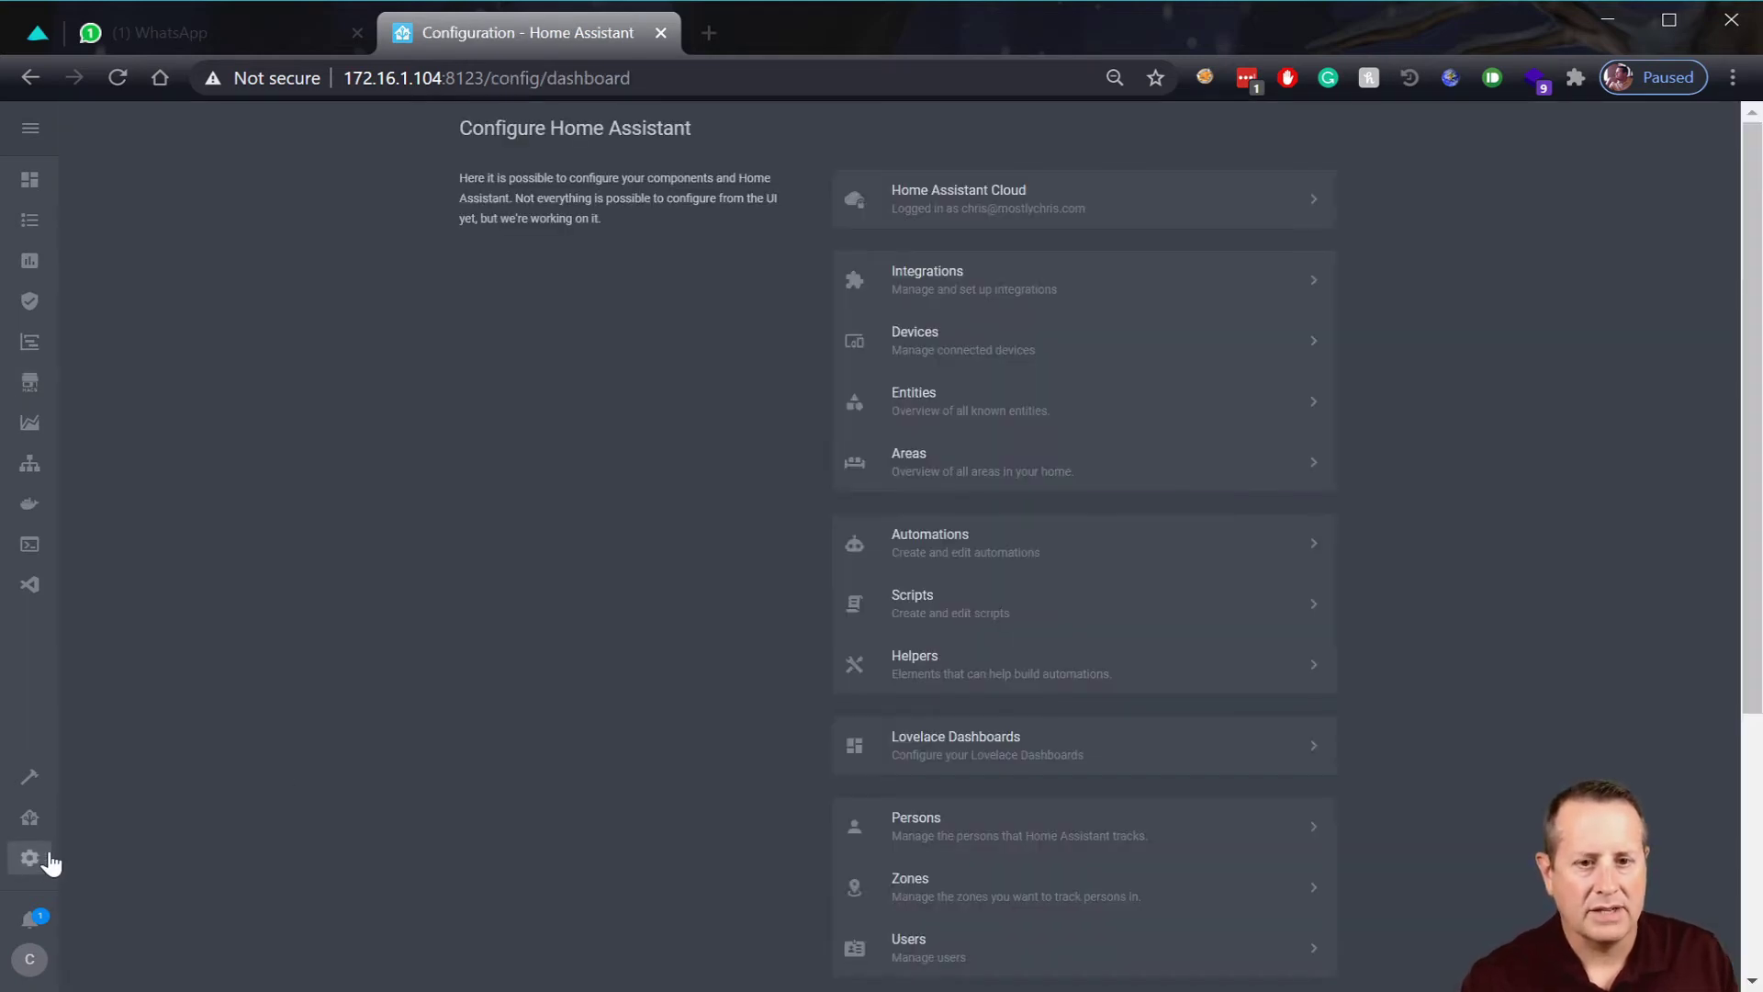
- In Server Controls, check the configuration and confirm a Home Assistant restart
{"action": "scroll", "coordinate": [1044, 831], "scroll_direction": "down", "scroll_amount": 3}
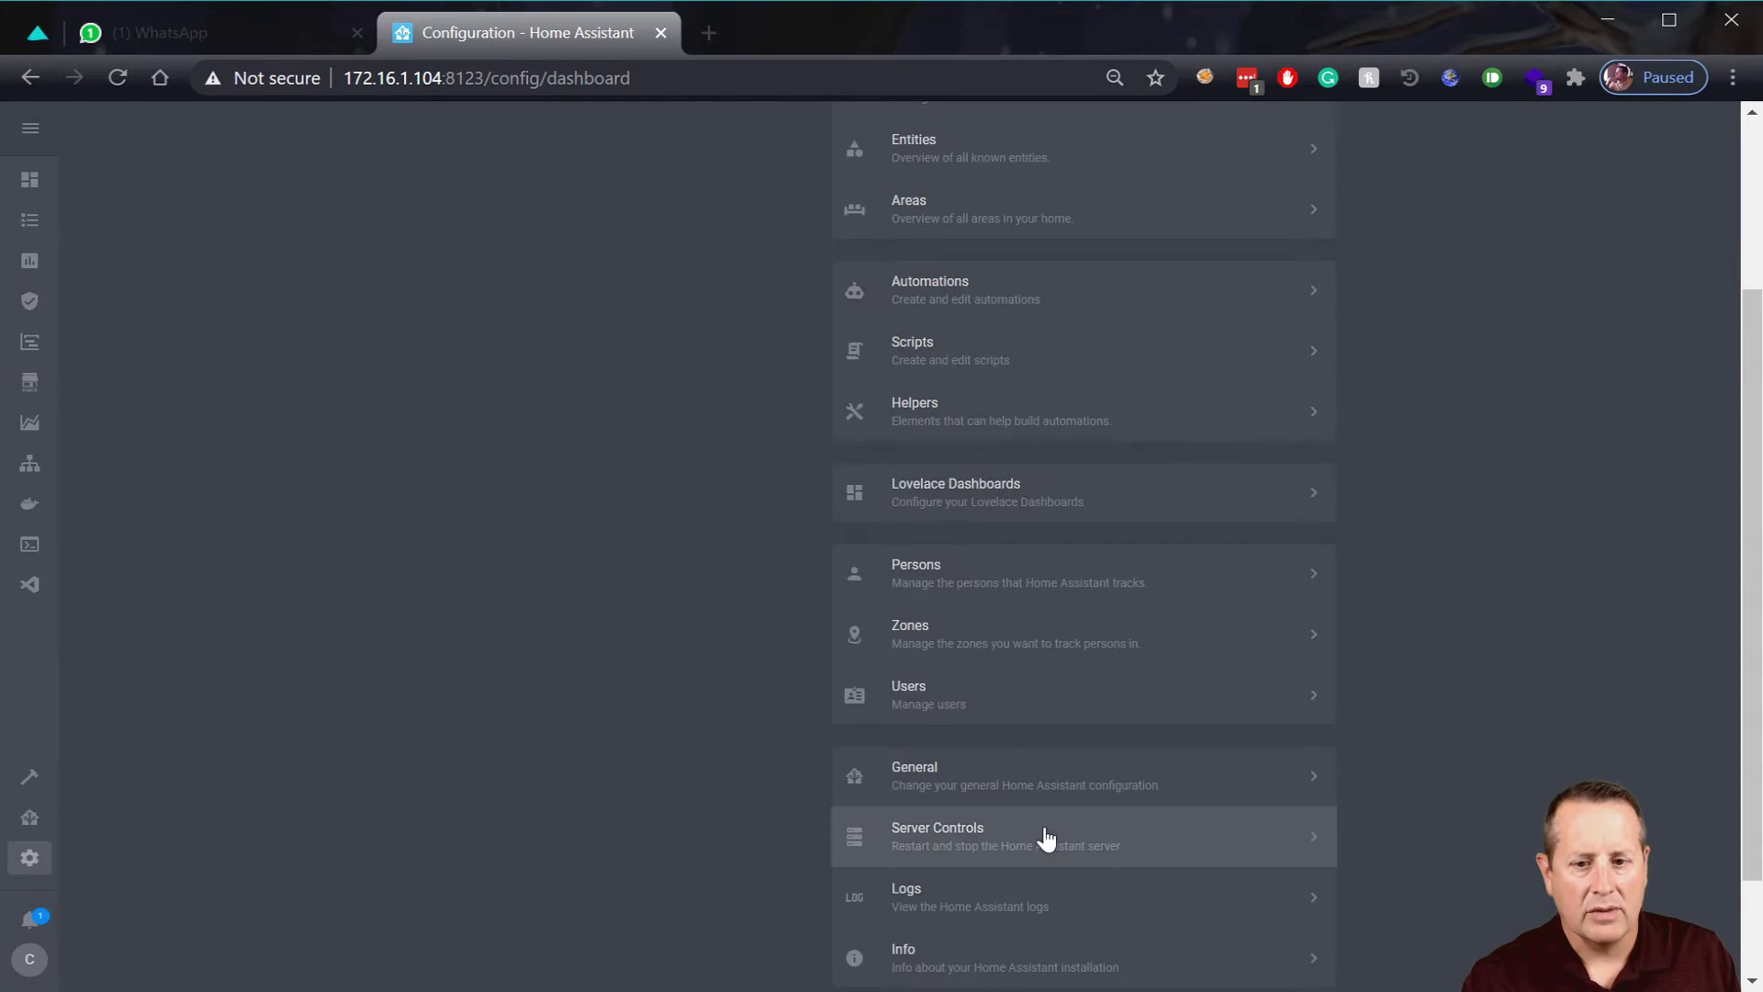
{"action": "left_click", "coordinate": [1044, 831]}
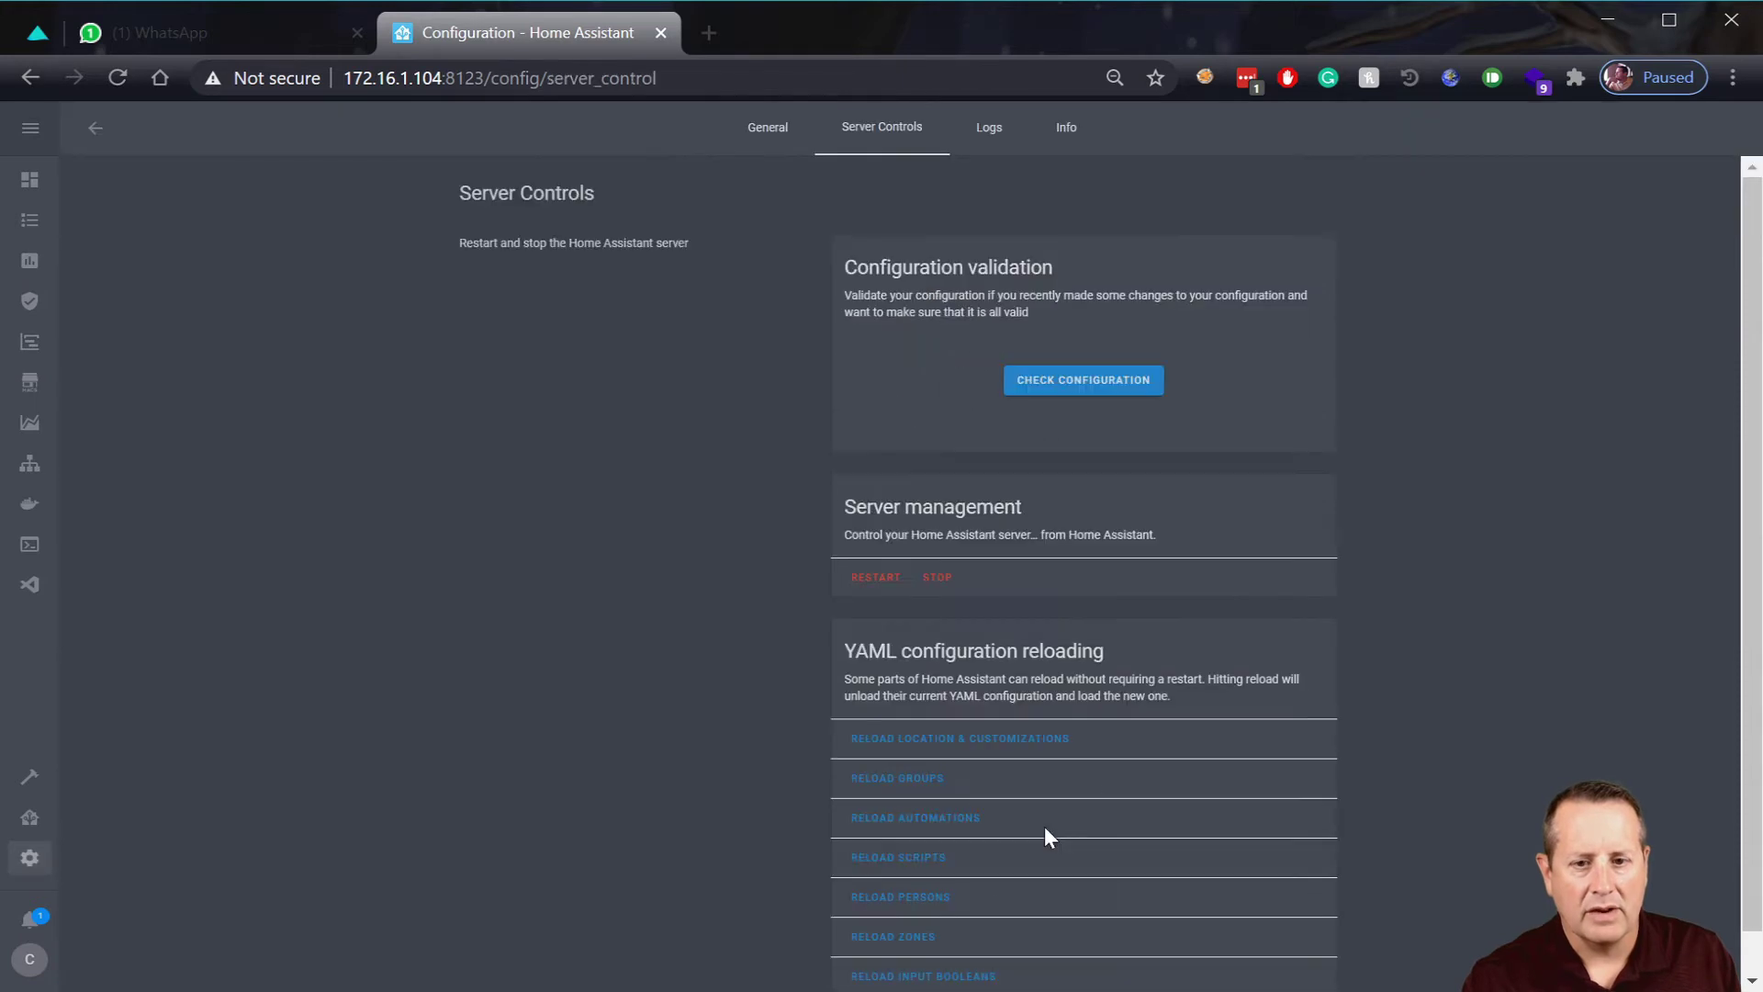
{"action": "left_click", "coordinate": [1094, 380]}
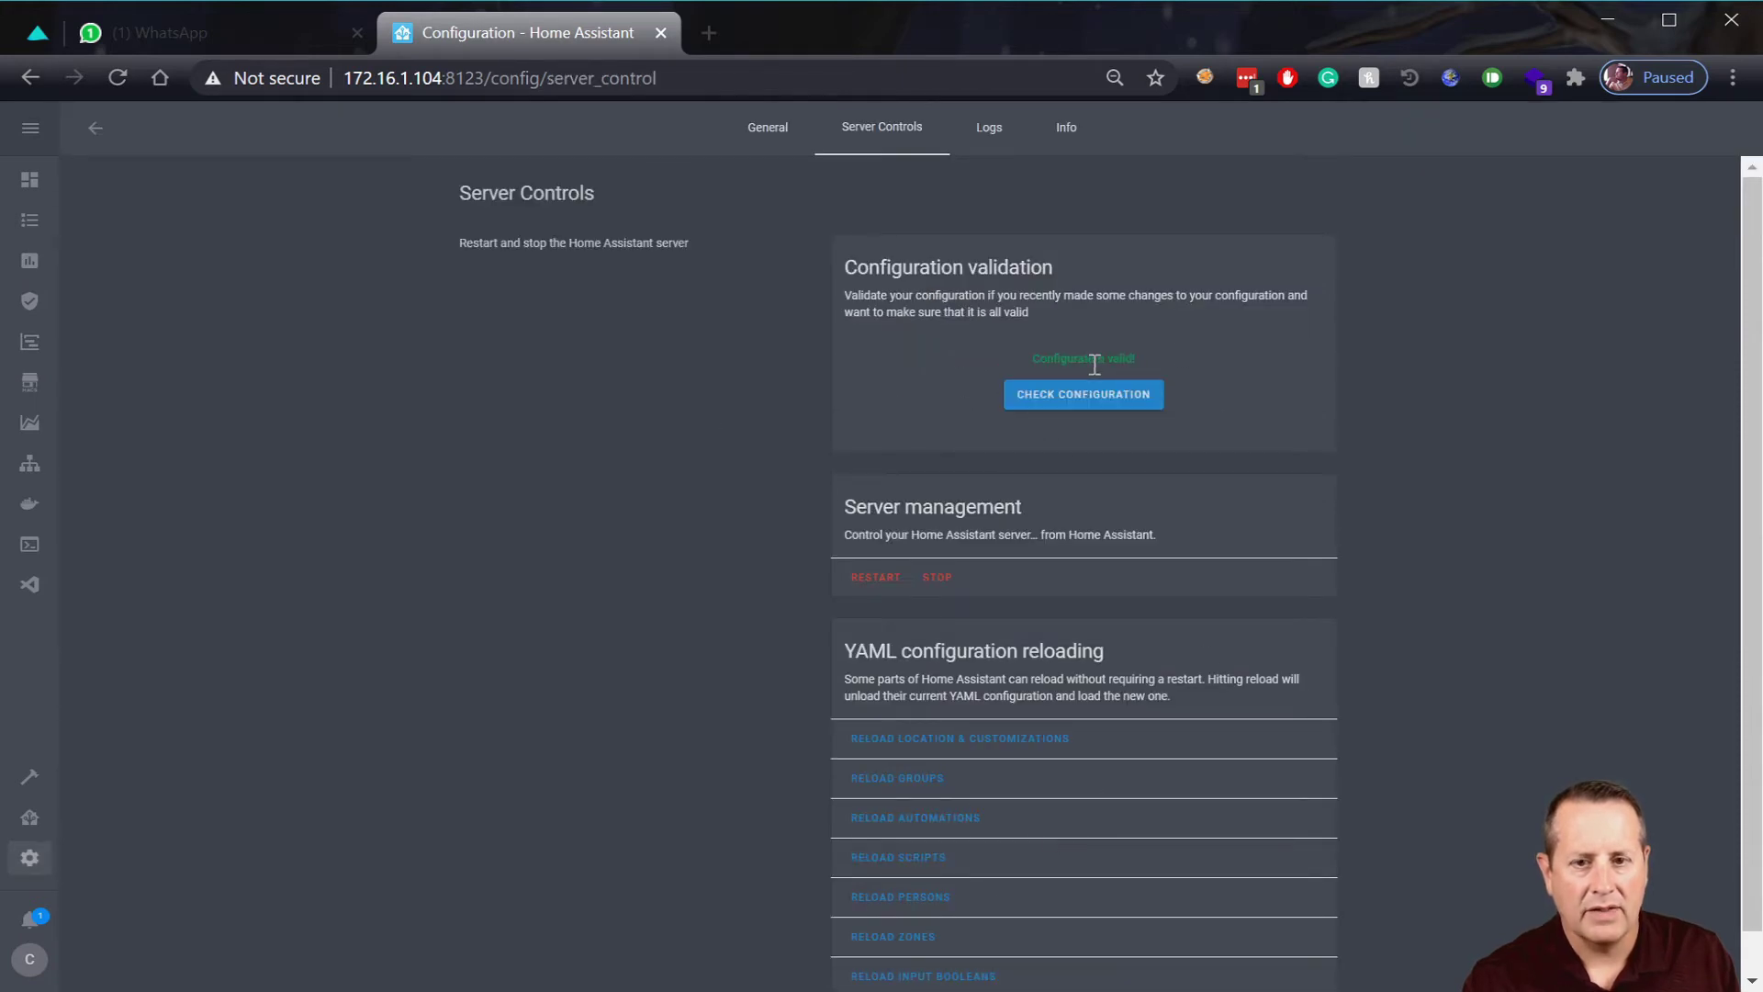
{"action": "left_click", "coordinate": [876, 576]}
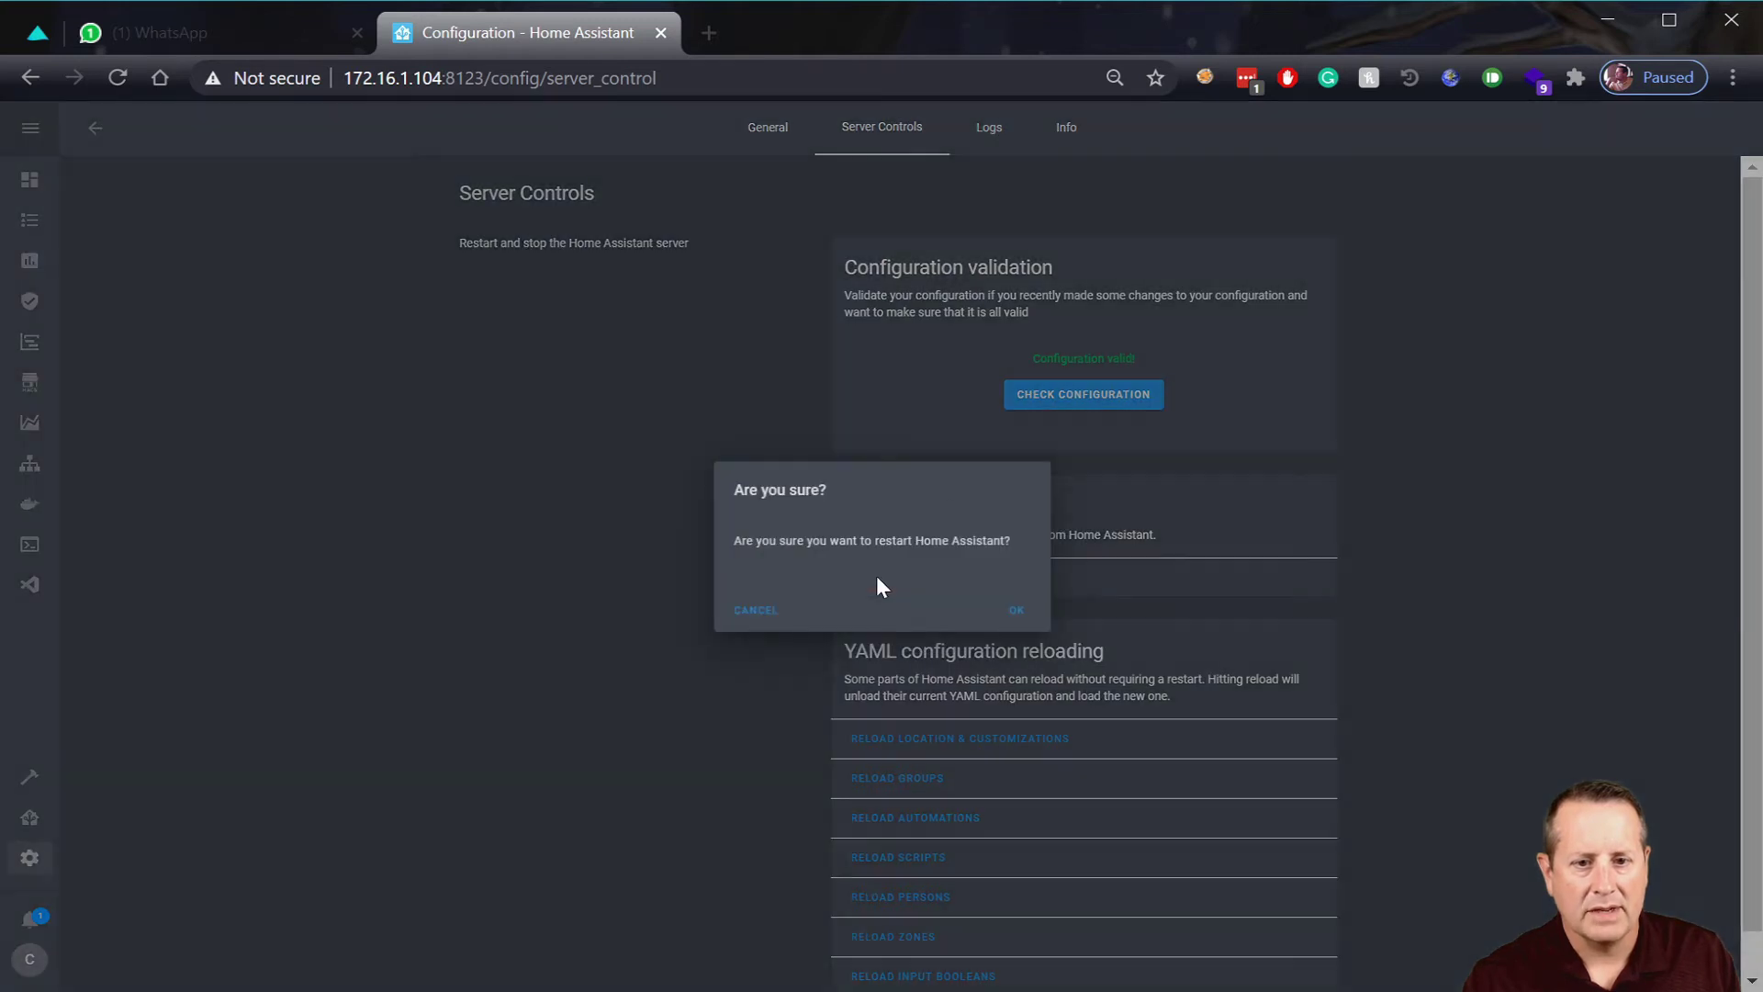
{"action": "left_click", "coordinate": [1017, 612]}
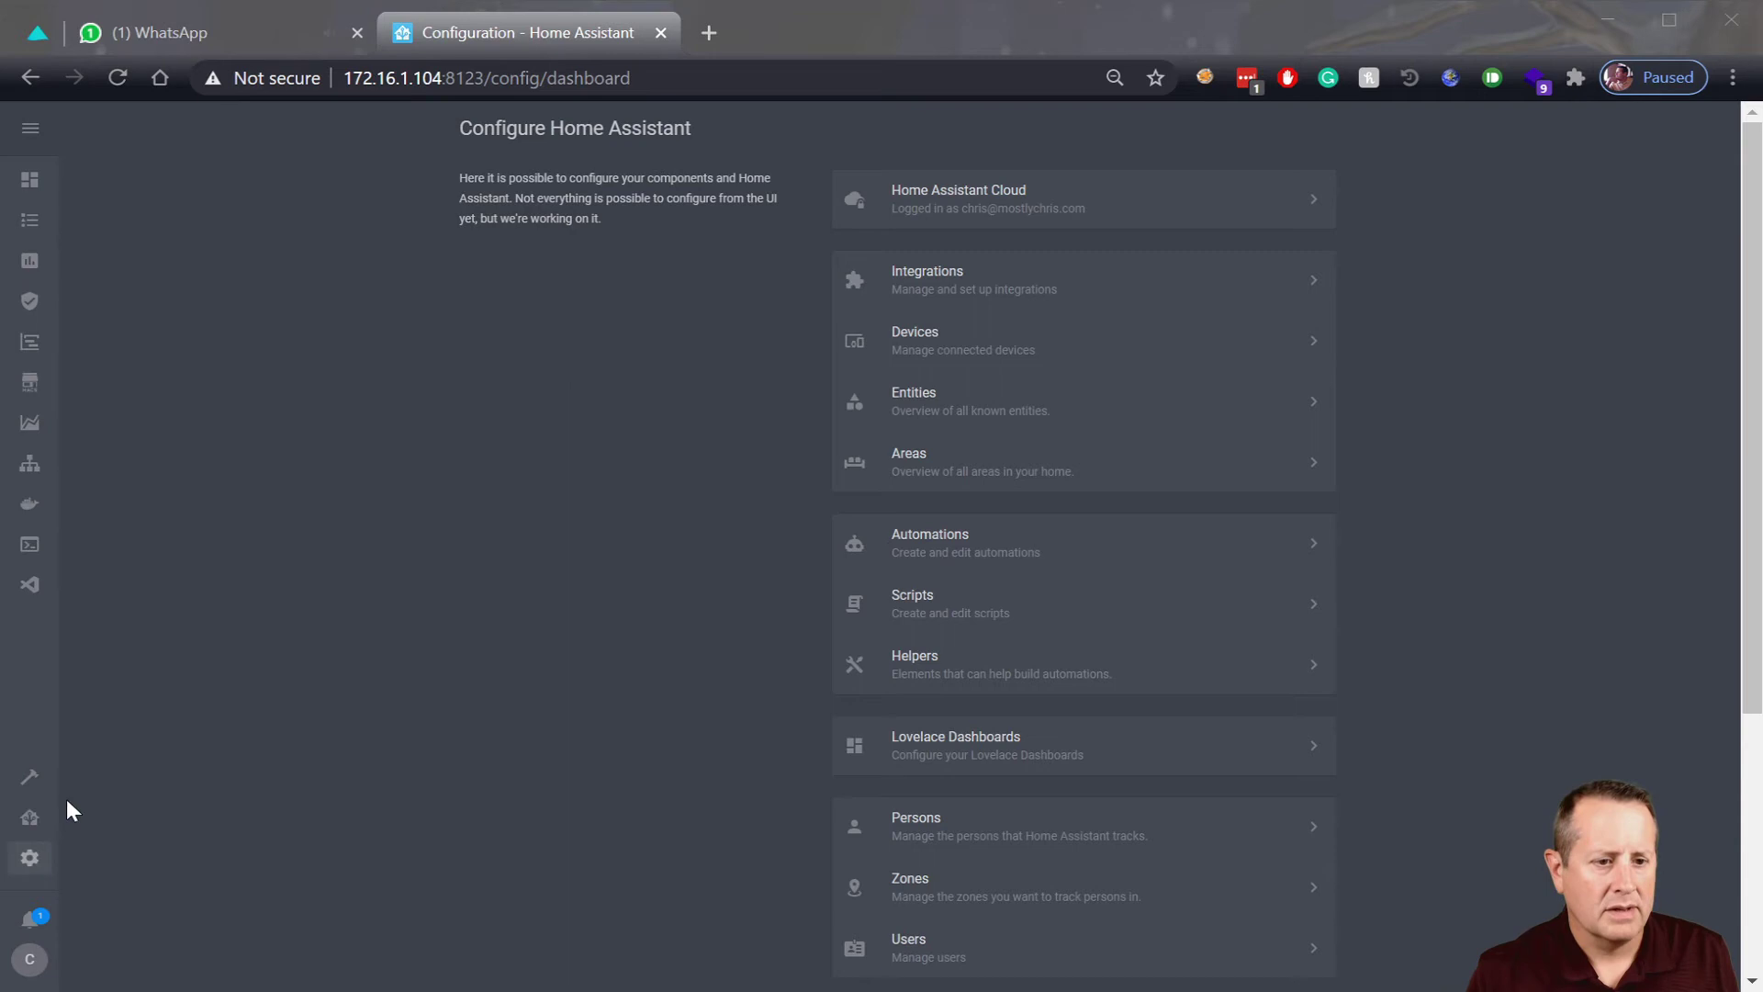
- In the Terminal, enlarge the text and change into the config folder with 'cd config'
{"action": "left_click", "coordinate": [36, 551]}
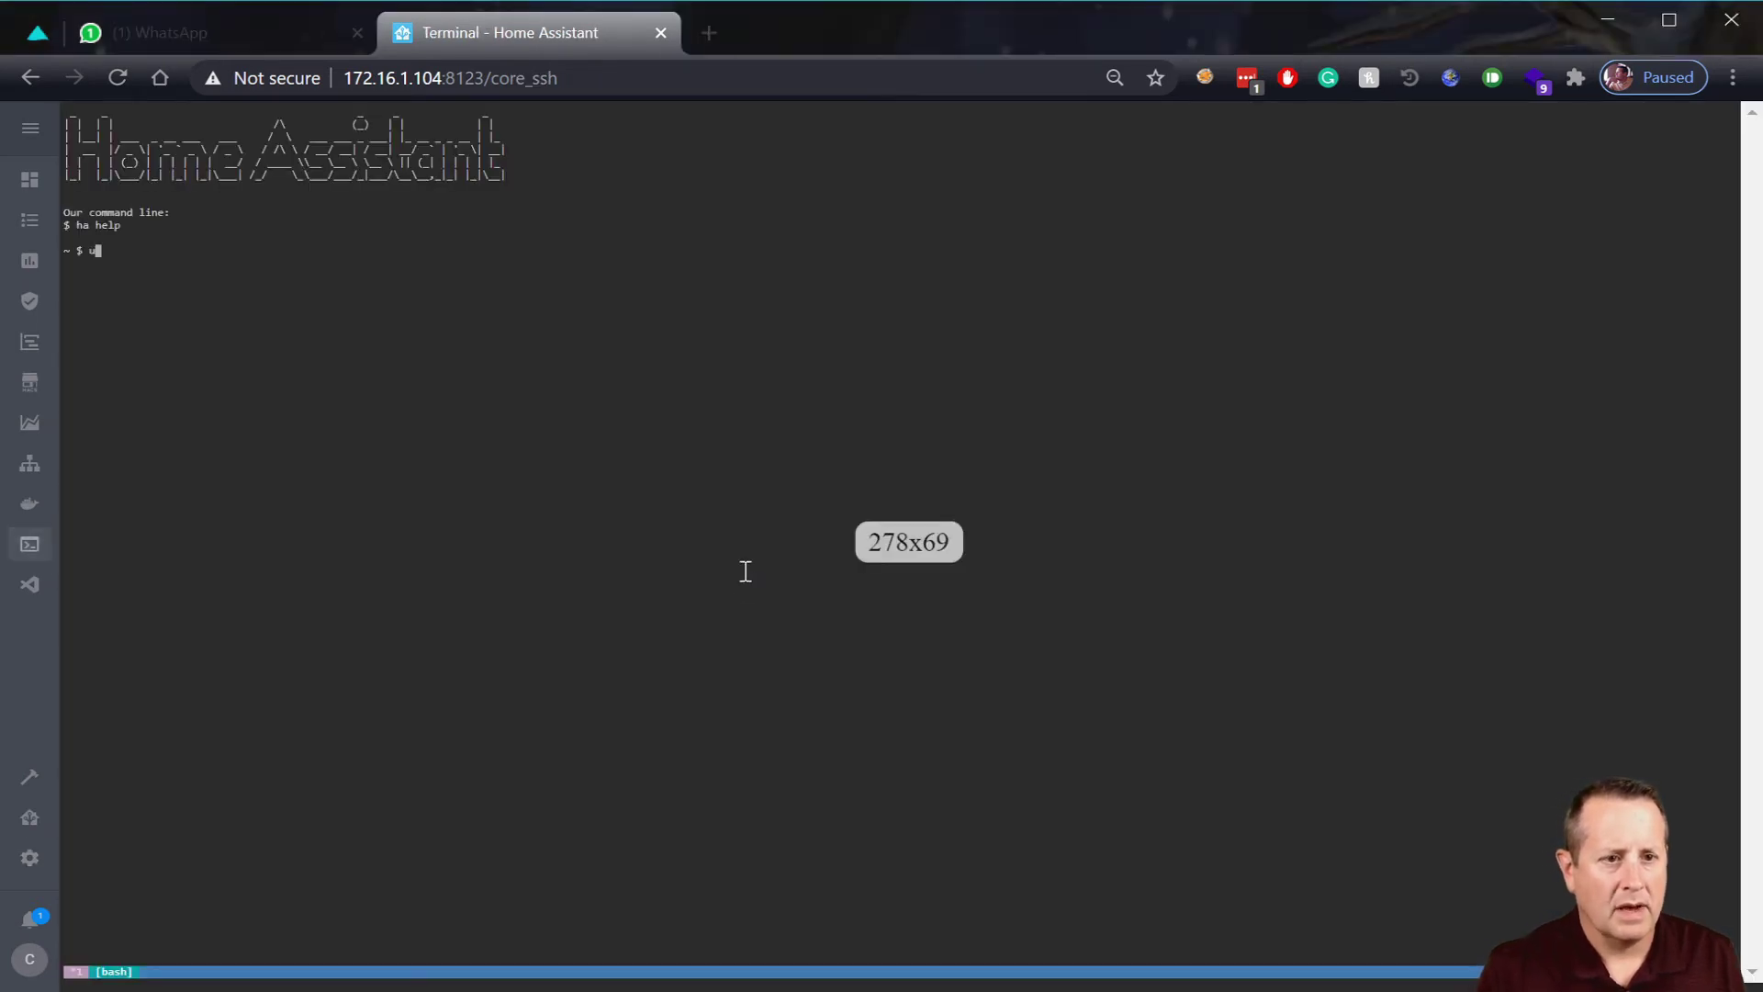
{"action": "type", "text": "u"}
{"action": "key", "text": "BackSpace"}
{"action": "type", "text": "cd "}
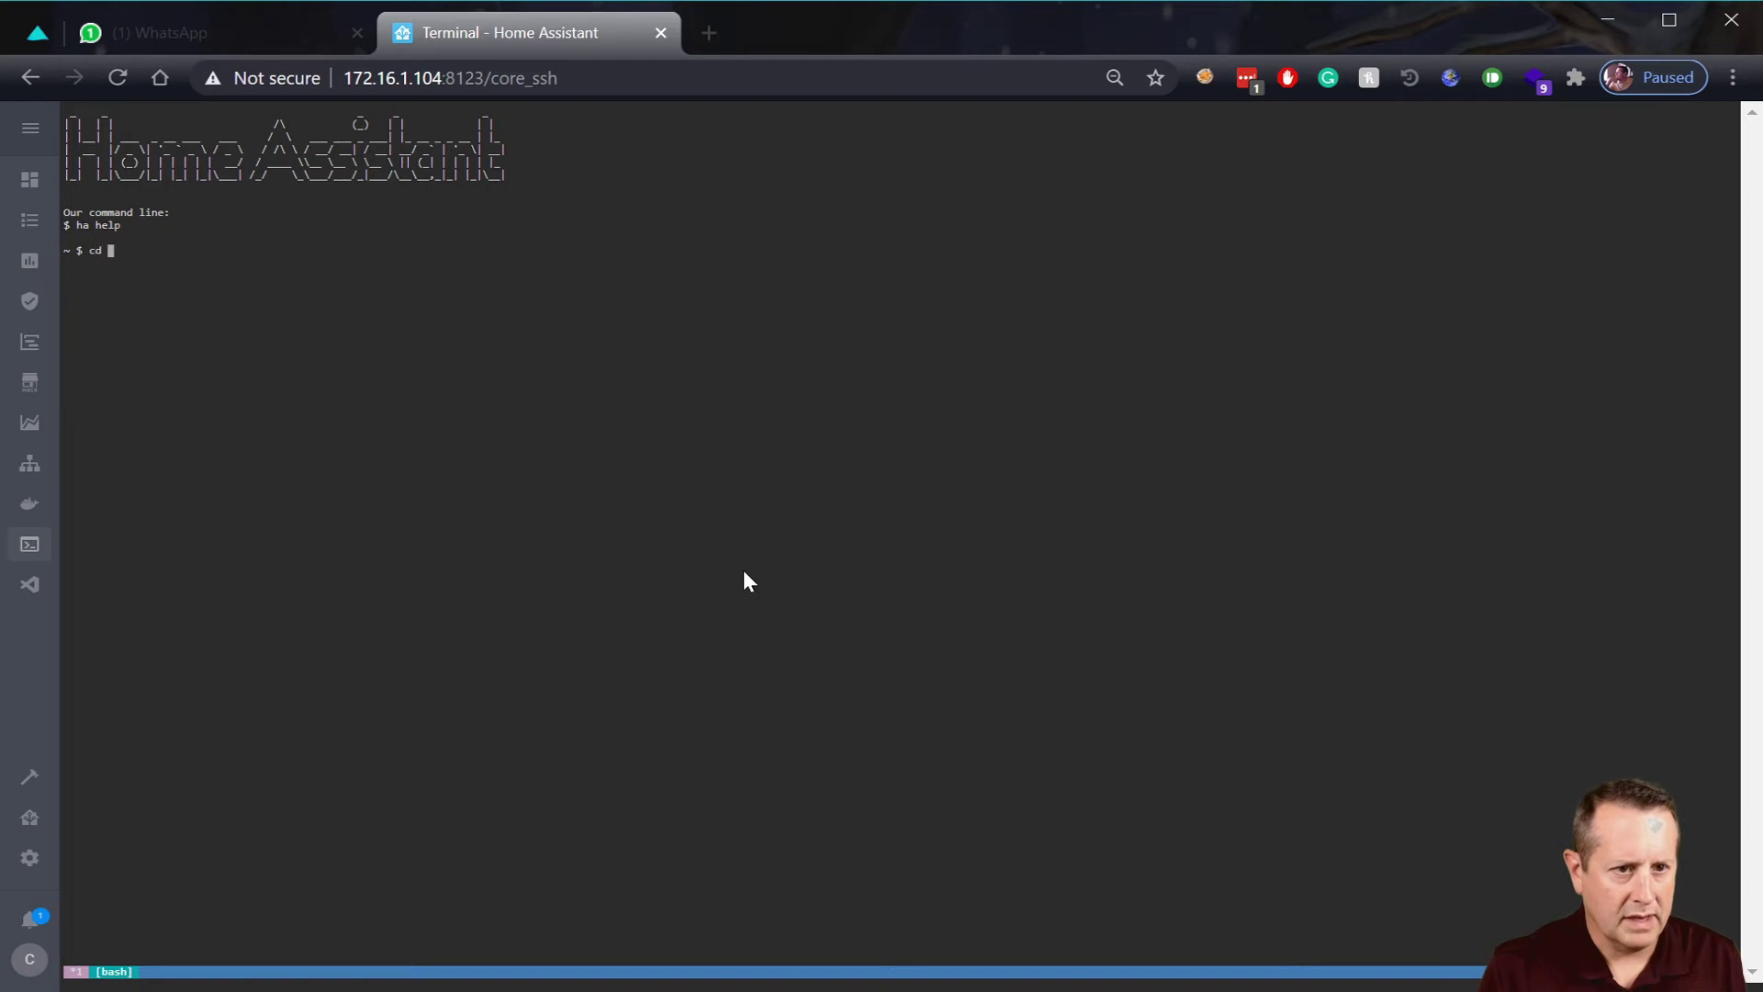
{"action": "type", "text": "/"}
{"action": "key", "text": "BackSpace"}
{"action": "key", "text": "BackSpace"}
{"action": "key", "text": "BackSpace"}
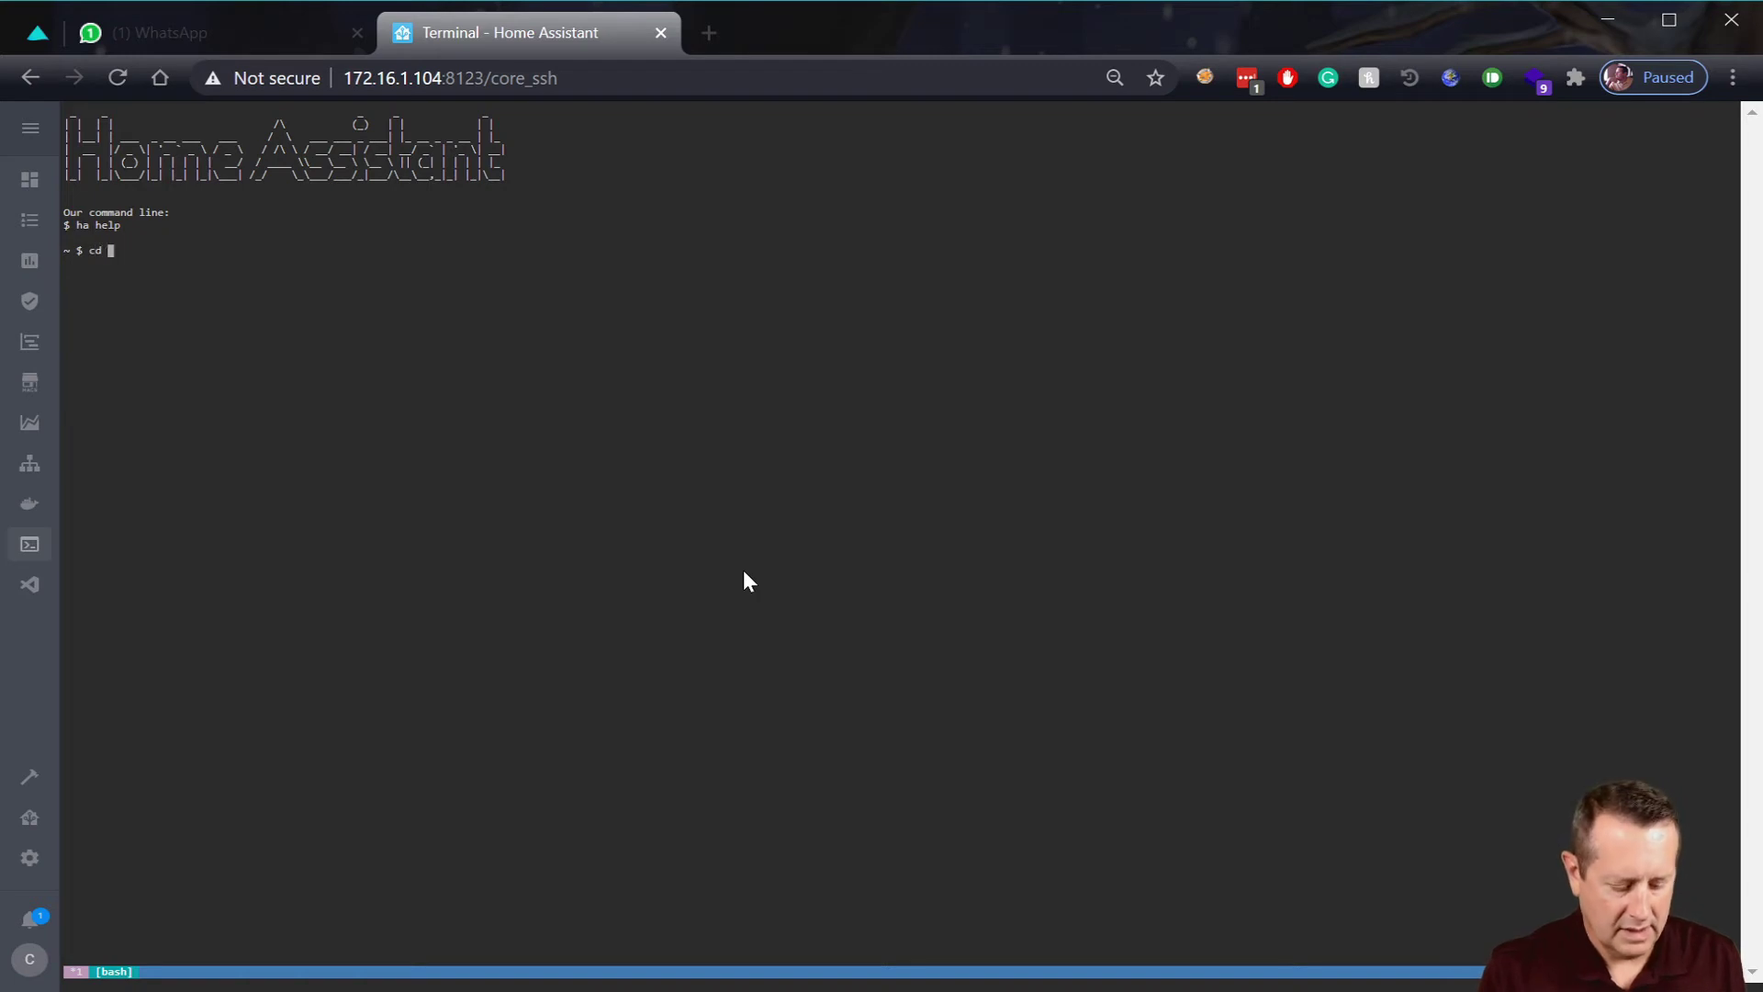
{"action": "key", "text": "ctrl+plus"}
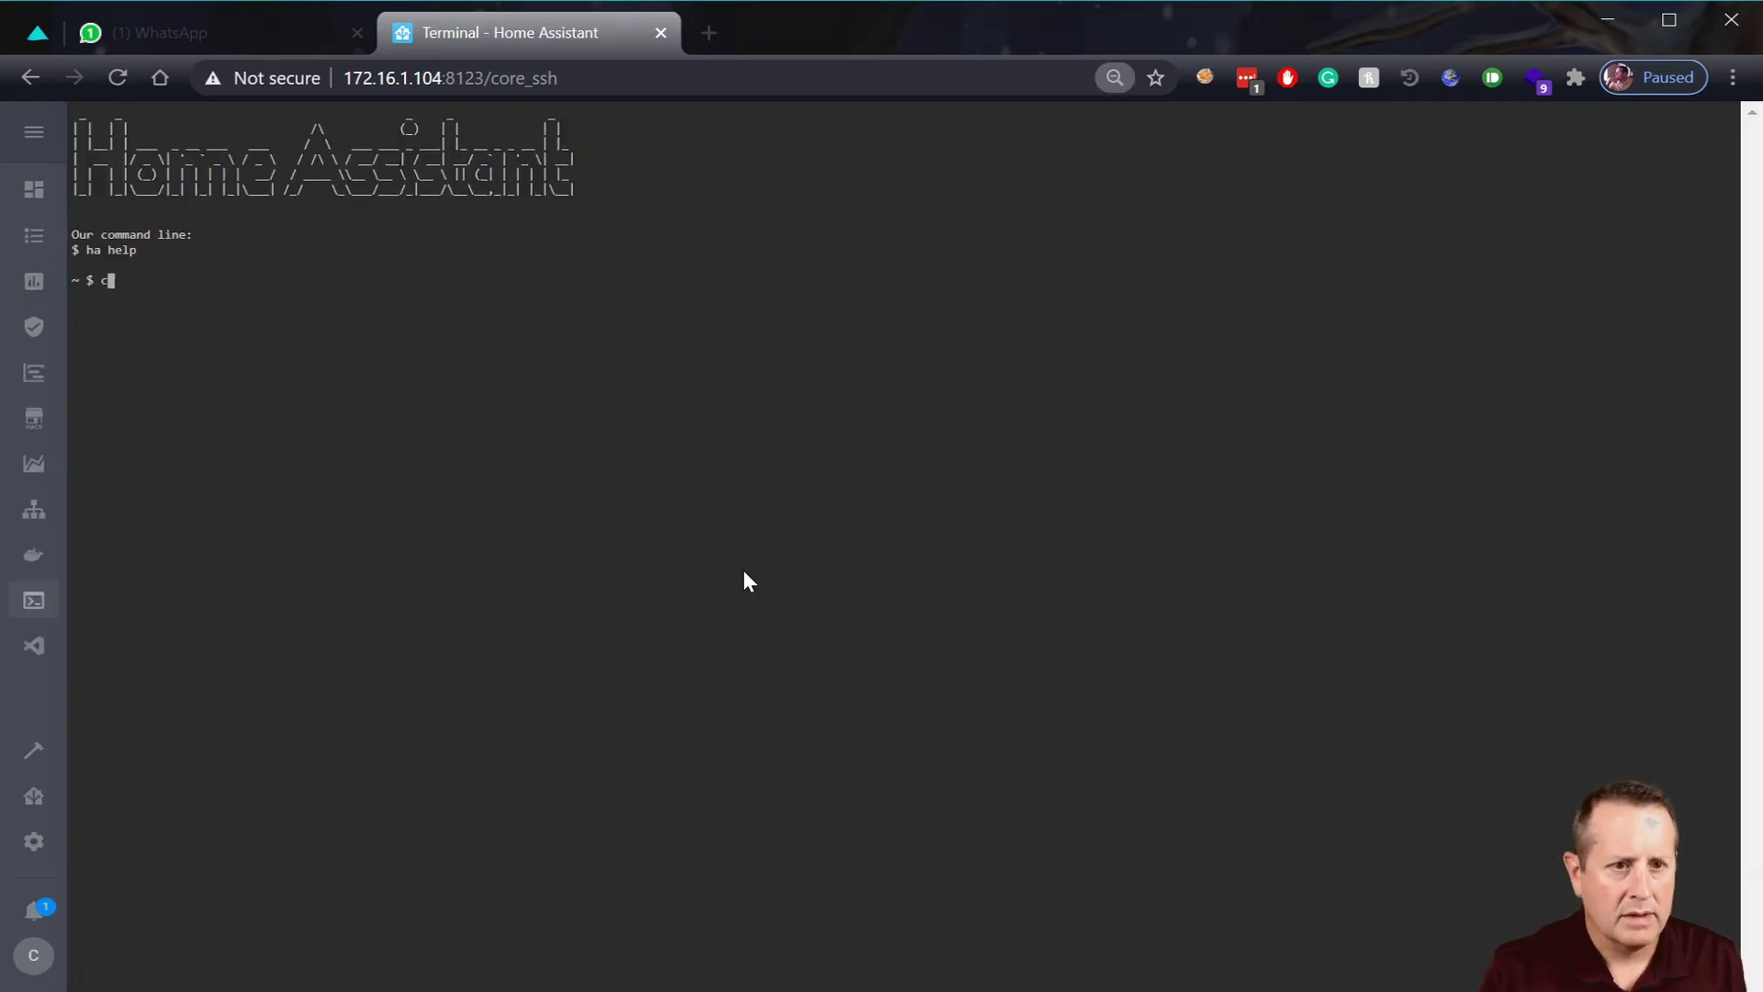
{"action": "key", "text": "ctrl+plus"}
{"action": "key", "text": "ctrl+plus"}
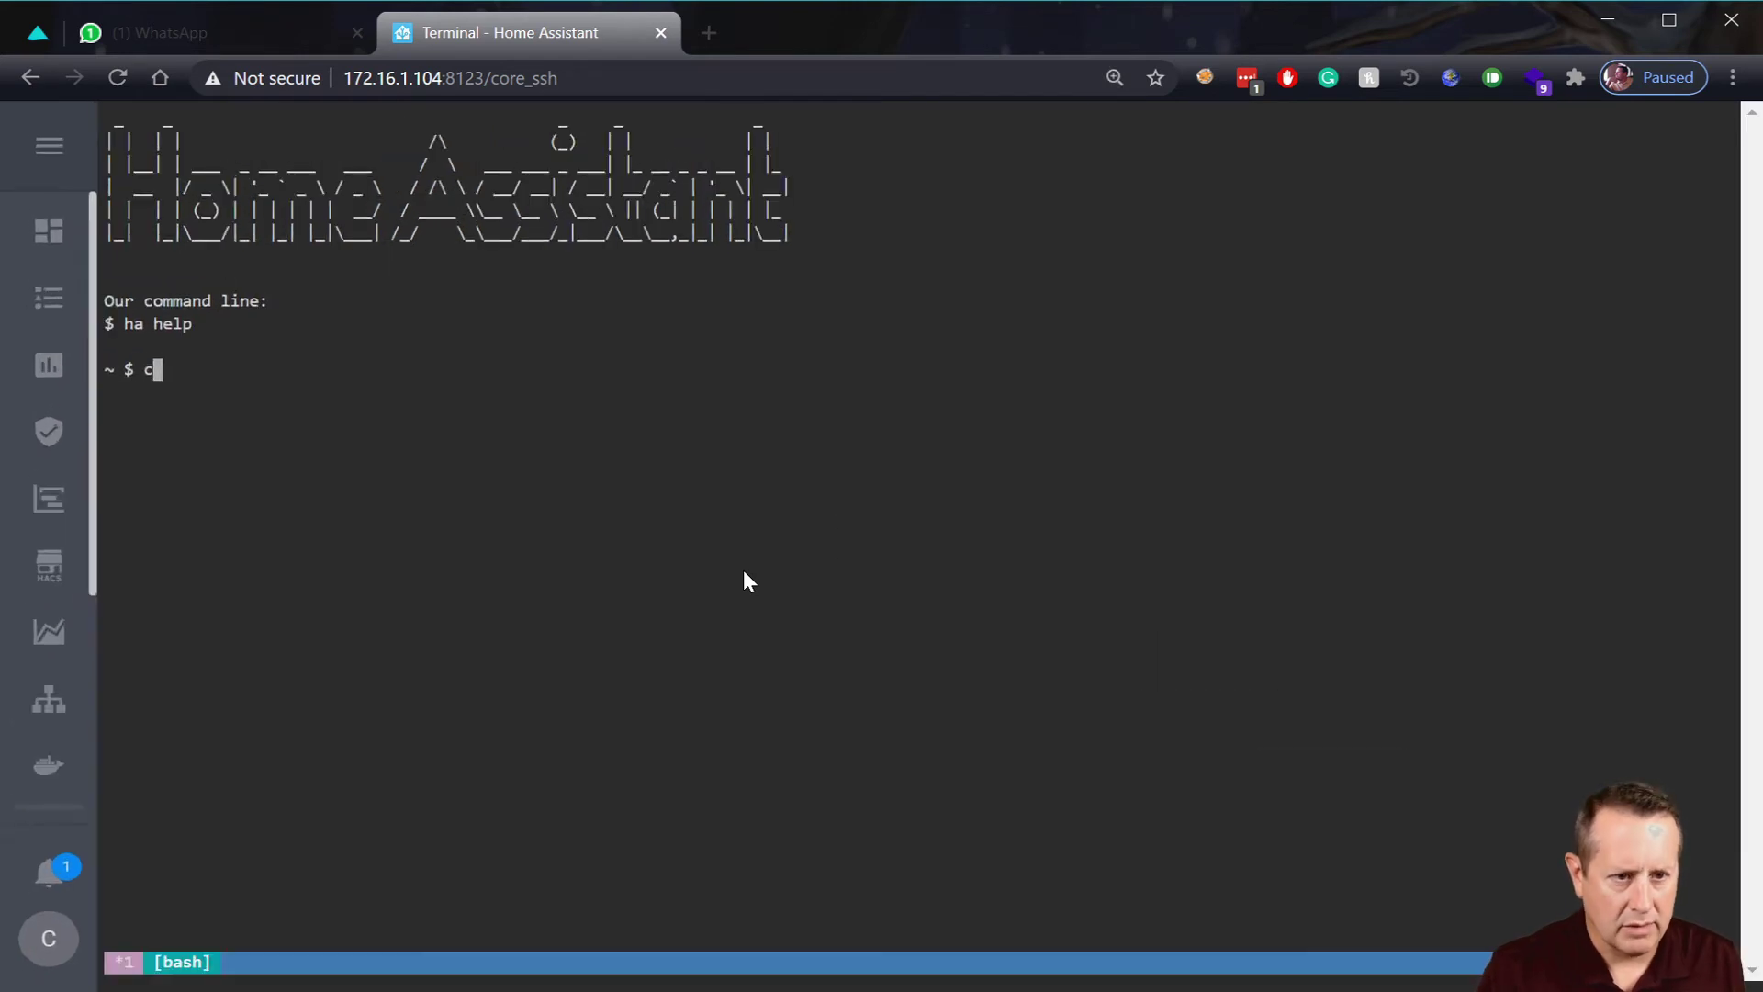
{"action": "key", "text": "BackSpace"}
{"action": "type", "text": "cd config"}
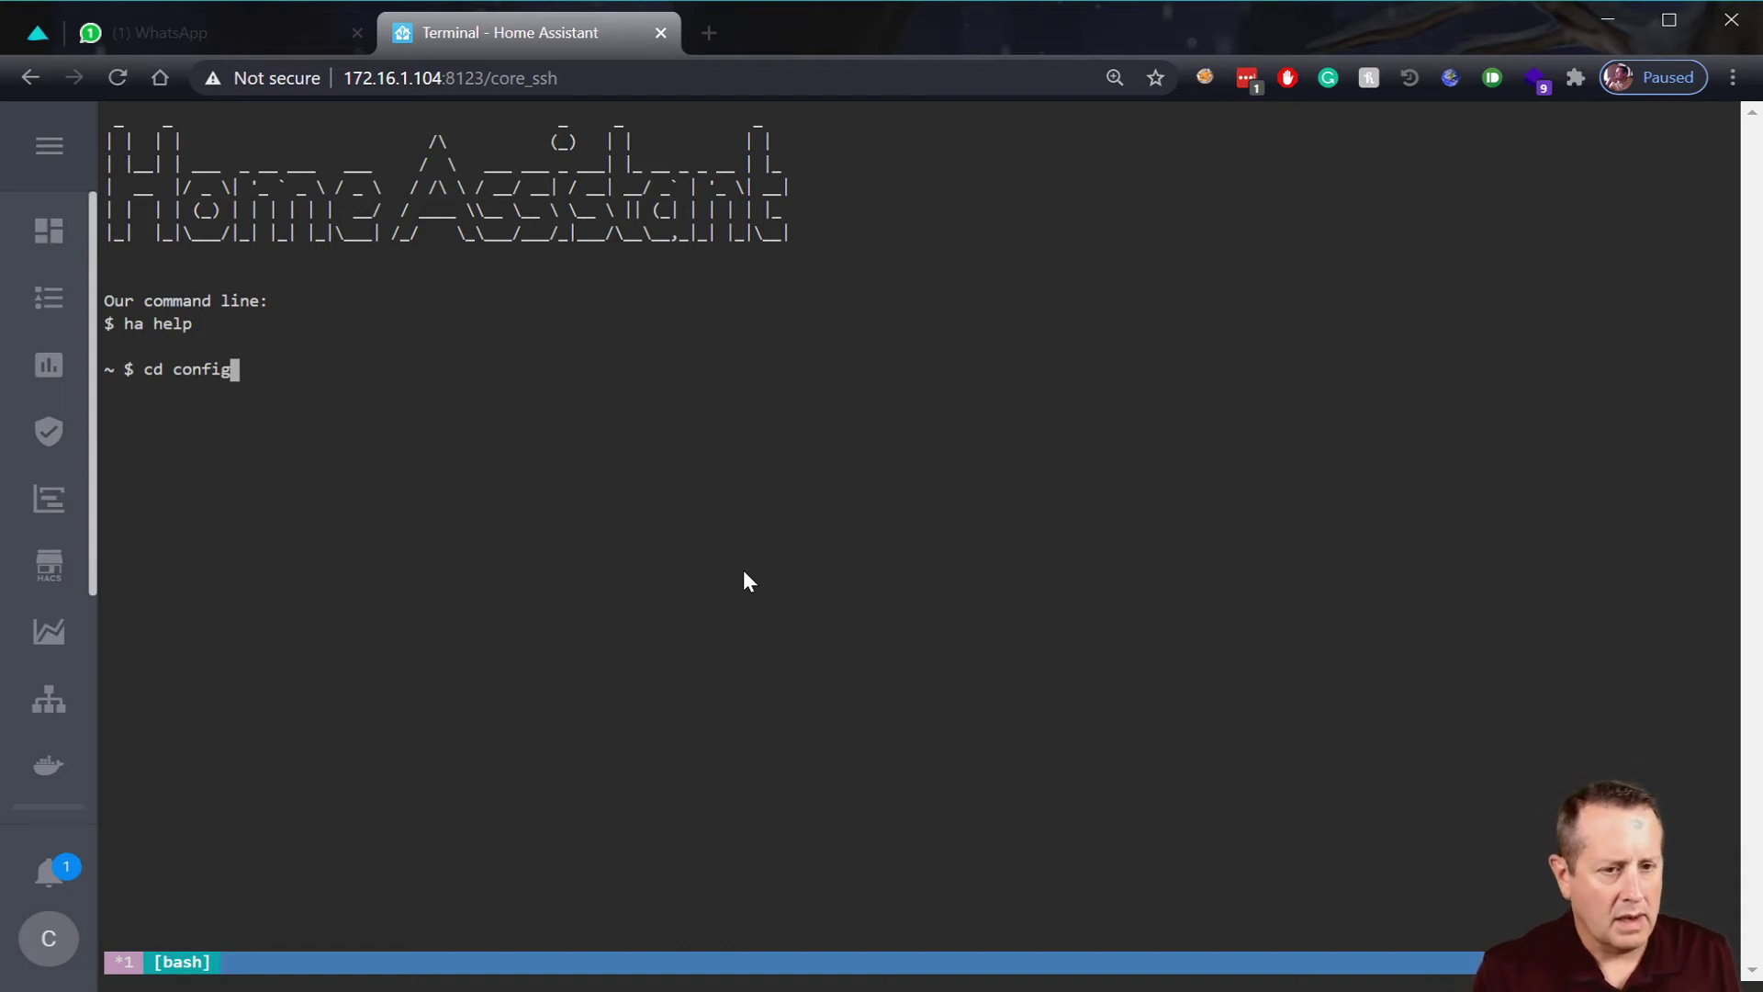
{"action": "key", "text": "Return"}
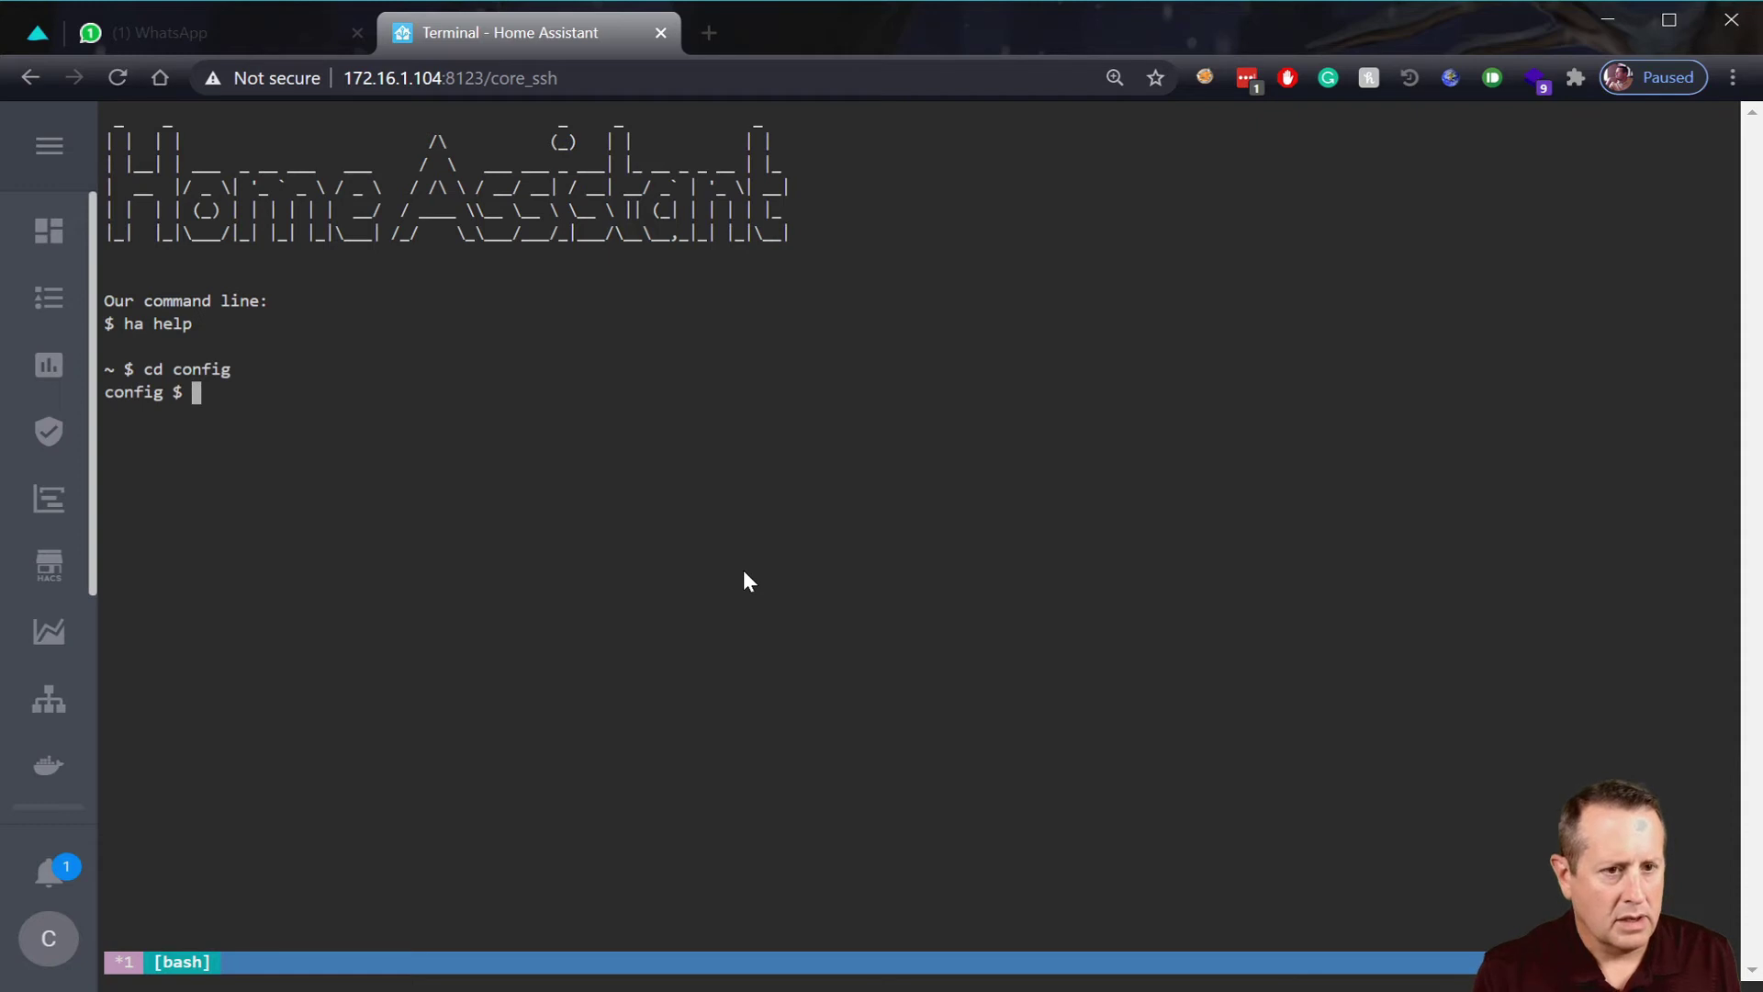
- Type 'nano configuration.yaml', tab-completing the file name
{"action": "type", "text": "nano config"}
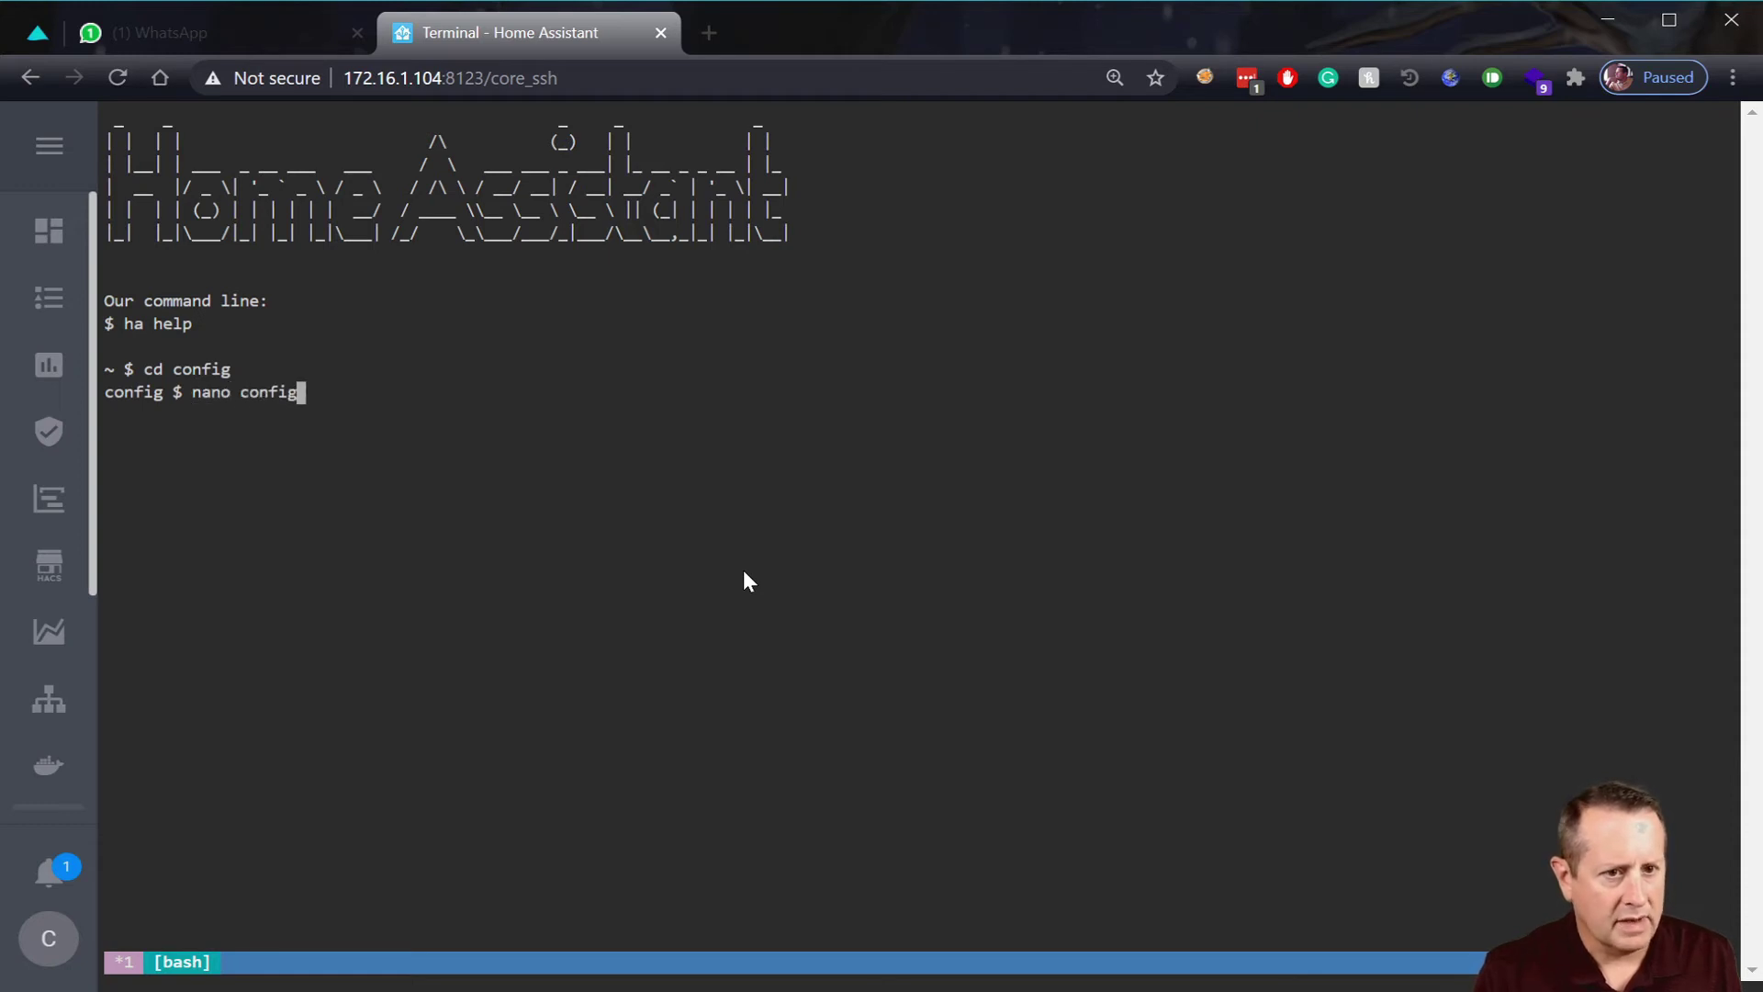
{"action": "type", "text": "."}
{"action": "key", "text": "BackSpace"}
{"action": "type", "text": "u"}
{"action": "key", "text": "Tab"}
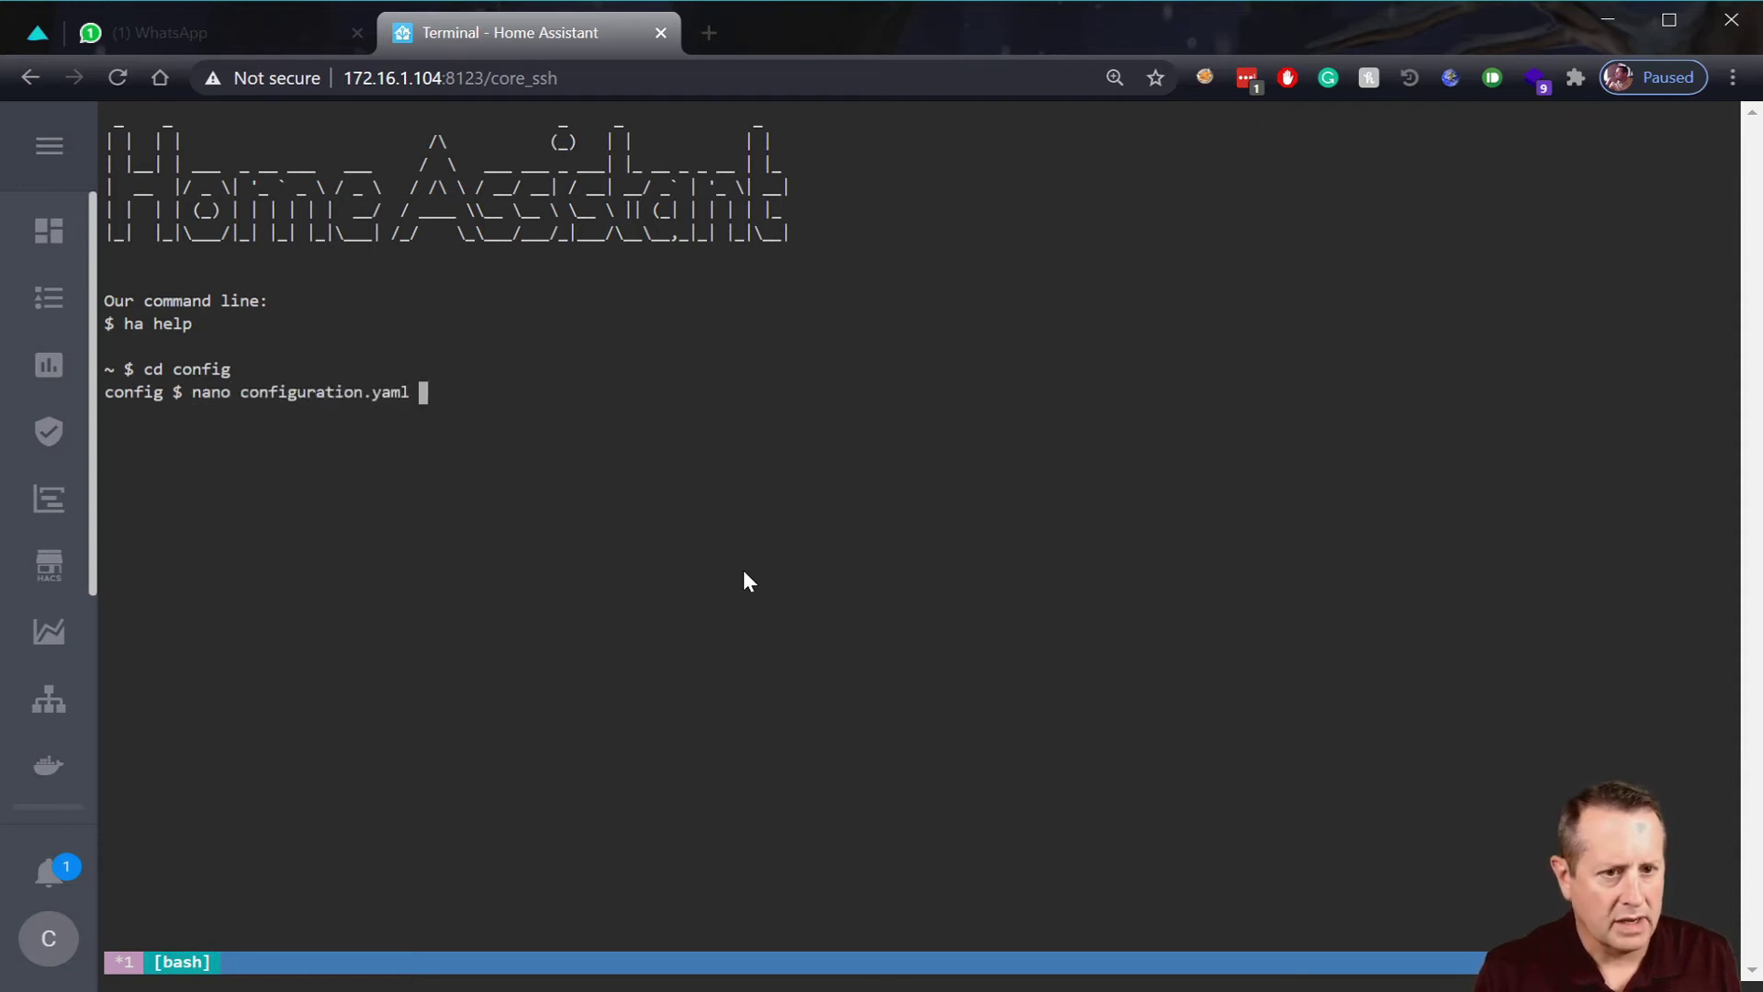
- Open configuration.yaml in nano and add a 'sonoff:' entry above the config section
{"action": "key", "text": "Return"}
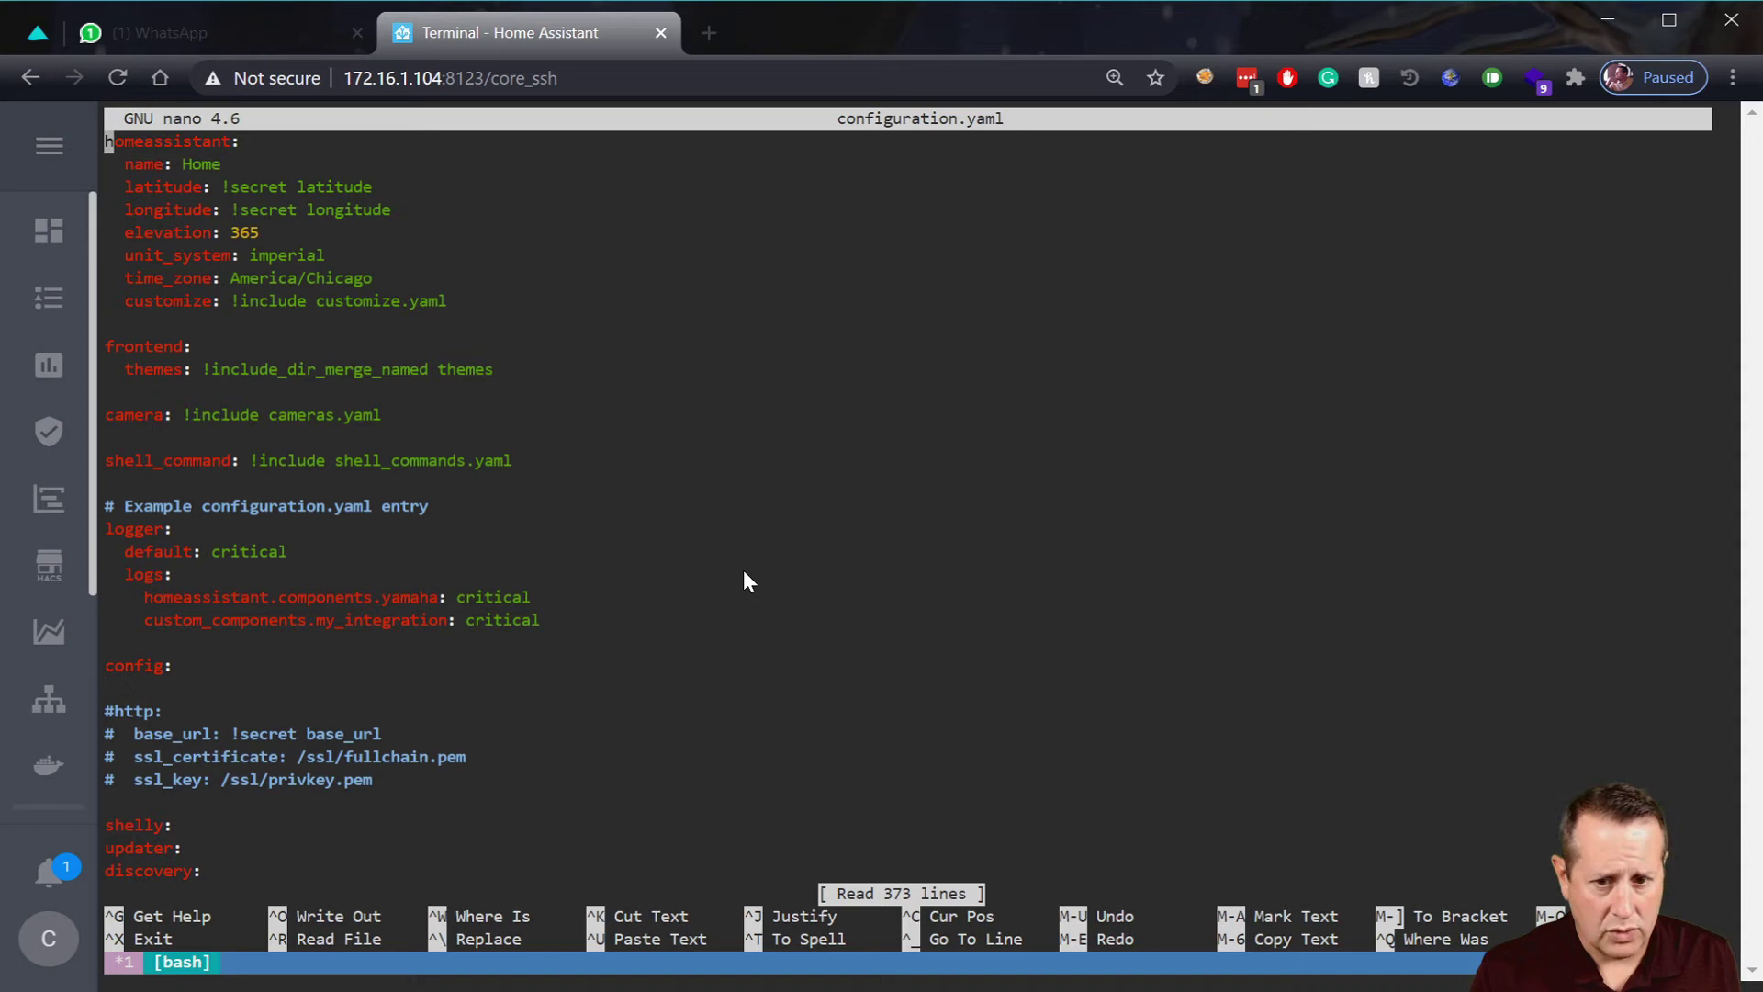
{"action": "key", "text": "Down"}
{"action": "key", "text": "Down"}
{"action": "key", "text": "Down"}
{"action": "key", "text": "Down"}
{"action": "key", "text": "Down"}
{"action": "key", "text": "Down"}
{"action": "key", "text": "Down"}
{"action": "key", "text": "Down"}
{"action": "key", "text": "Down"}
{"action": "key", "text": "Down"}
{"action": "key", "text": "Down"}
{"action": "key", "text": "Down"}
{"action": "key", "text": "Down"}
{"action": "key", "text": "Down"}
{"action": "key", "text": "Down"}
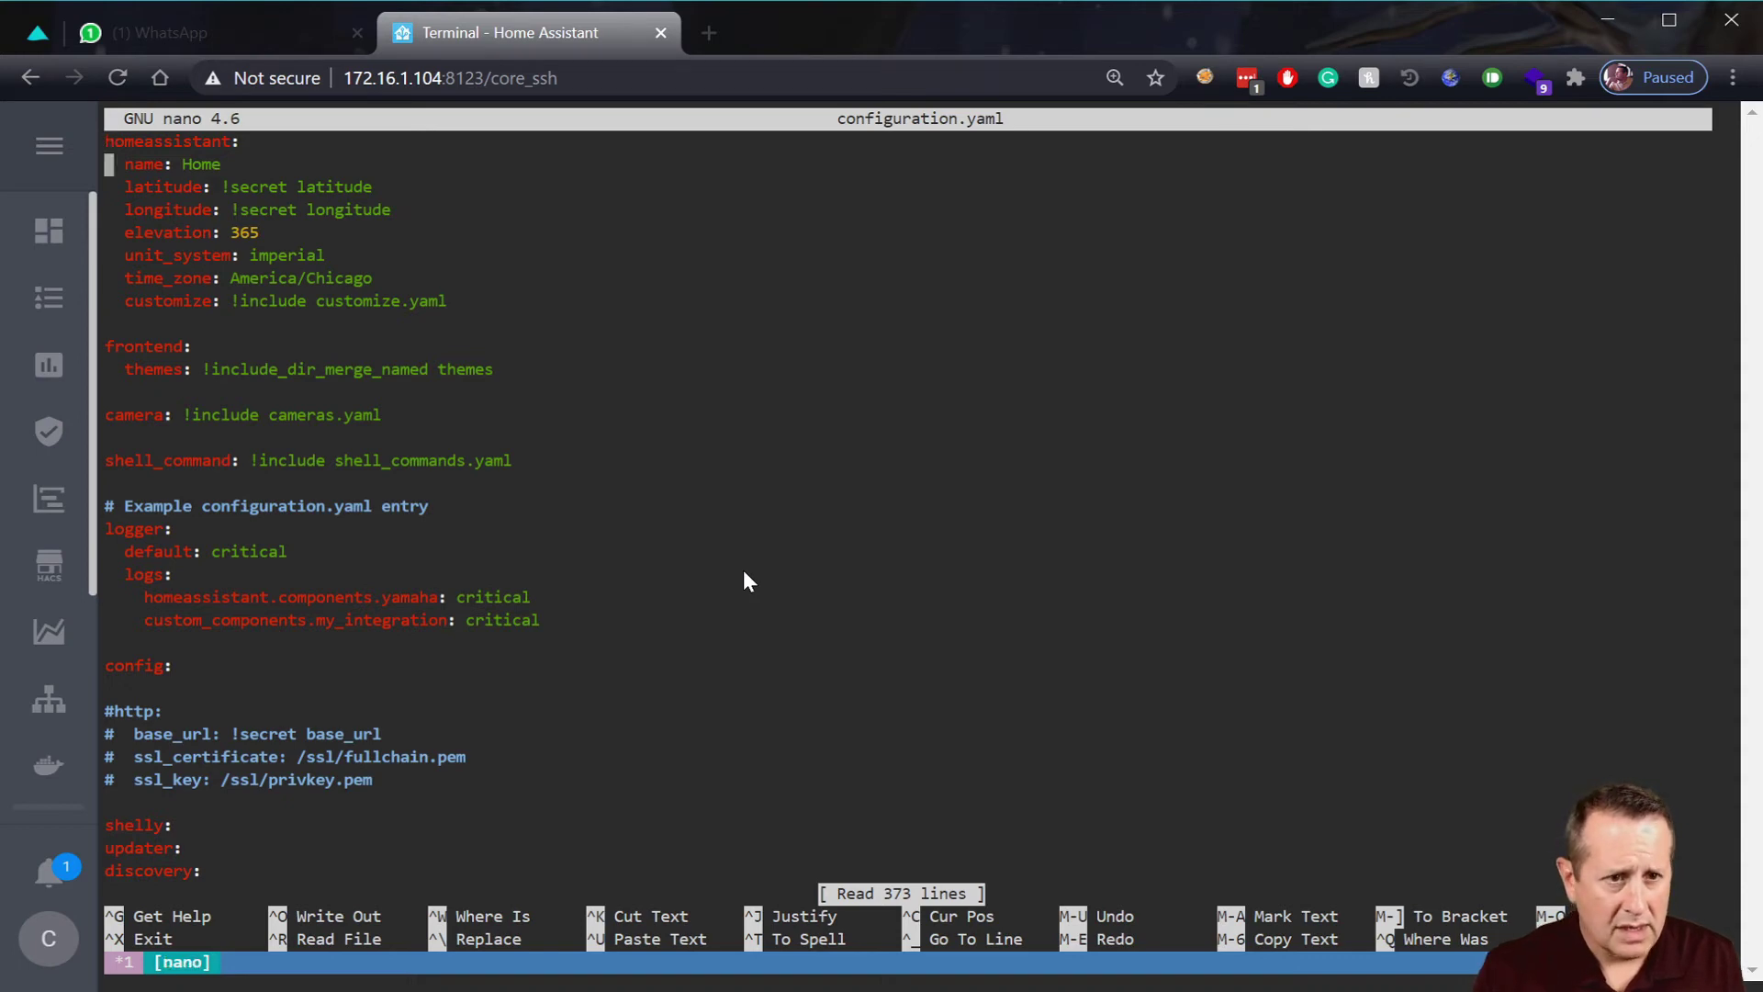
{"action": "key", "text": "Down"}
{"action": "key", "text": "Down"}
{"action": "key", "text": "Down"}
{"action": "key", "text": "Down"}
{"action": "key", "text": "Down"}
{"action": "key", "text": "Down"}
{"action": "key", "text": "Down"}
{"action": "key", "text": "Down"}
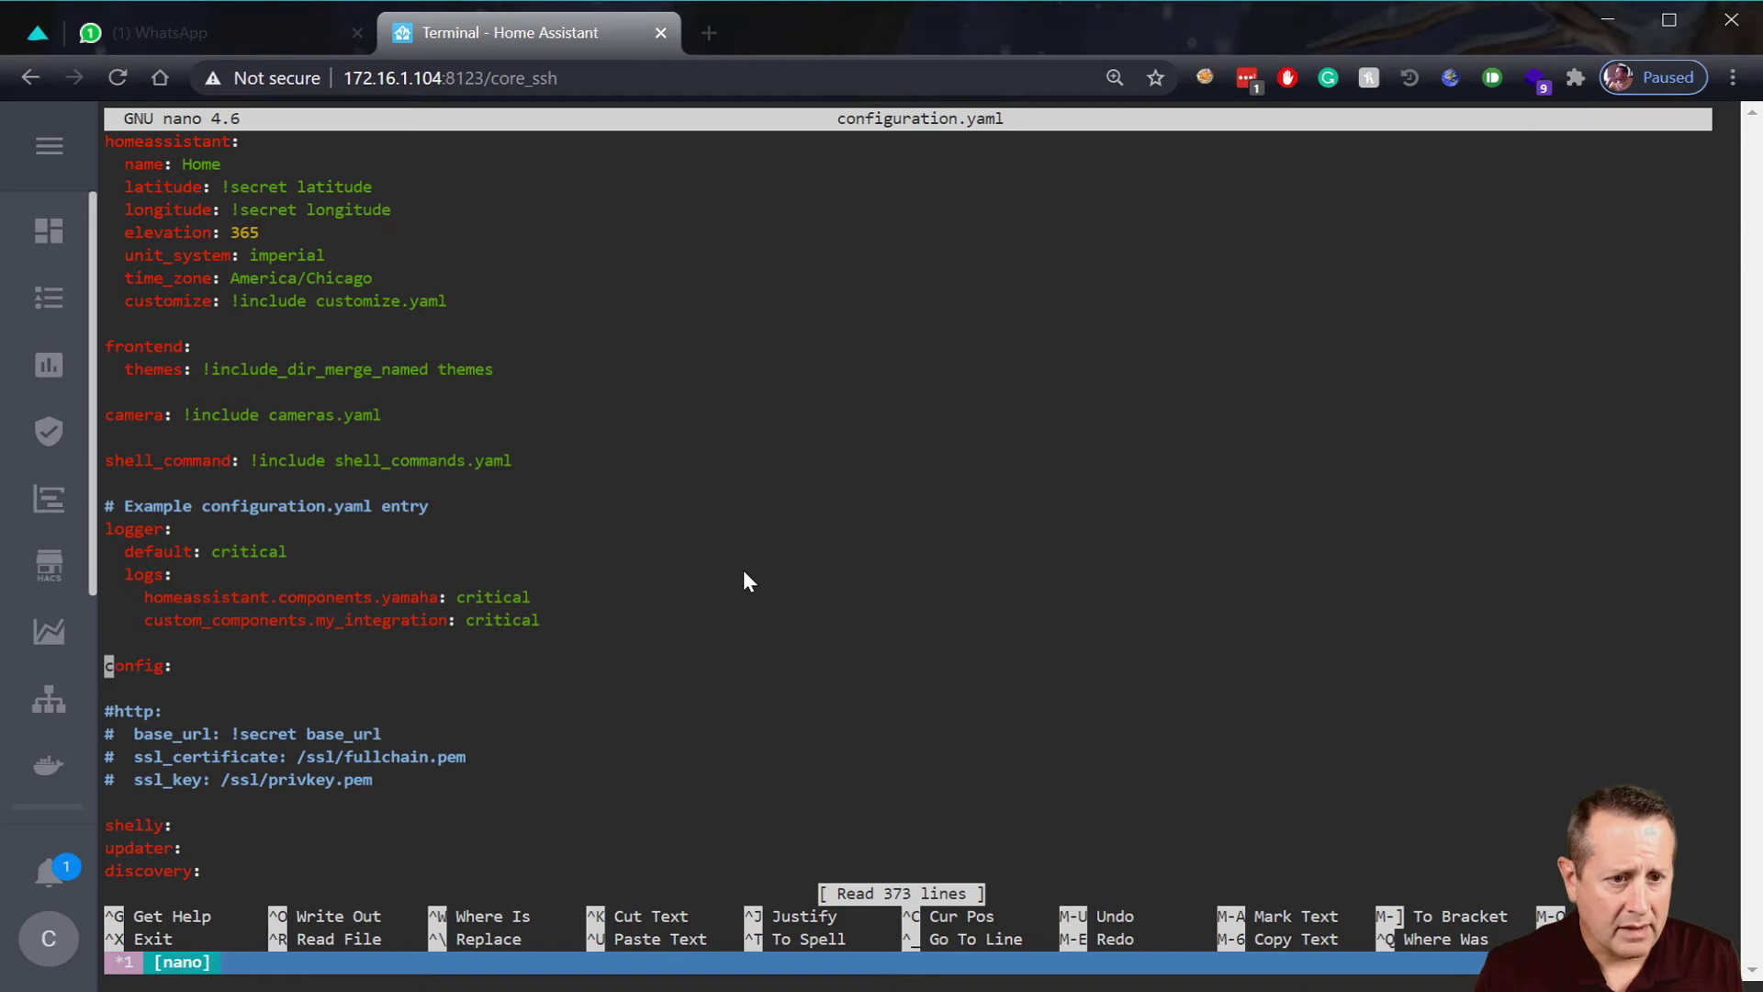
{"action": "key", "text": "Return"}
{"action": "key", "text": "Return"}
{"action": "key", "text": "Up"}
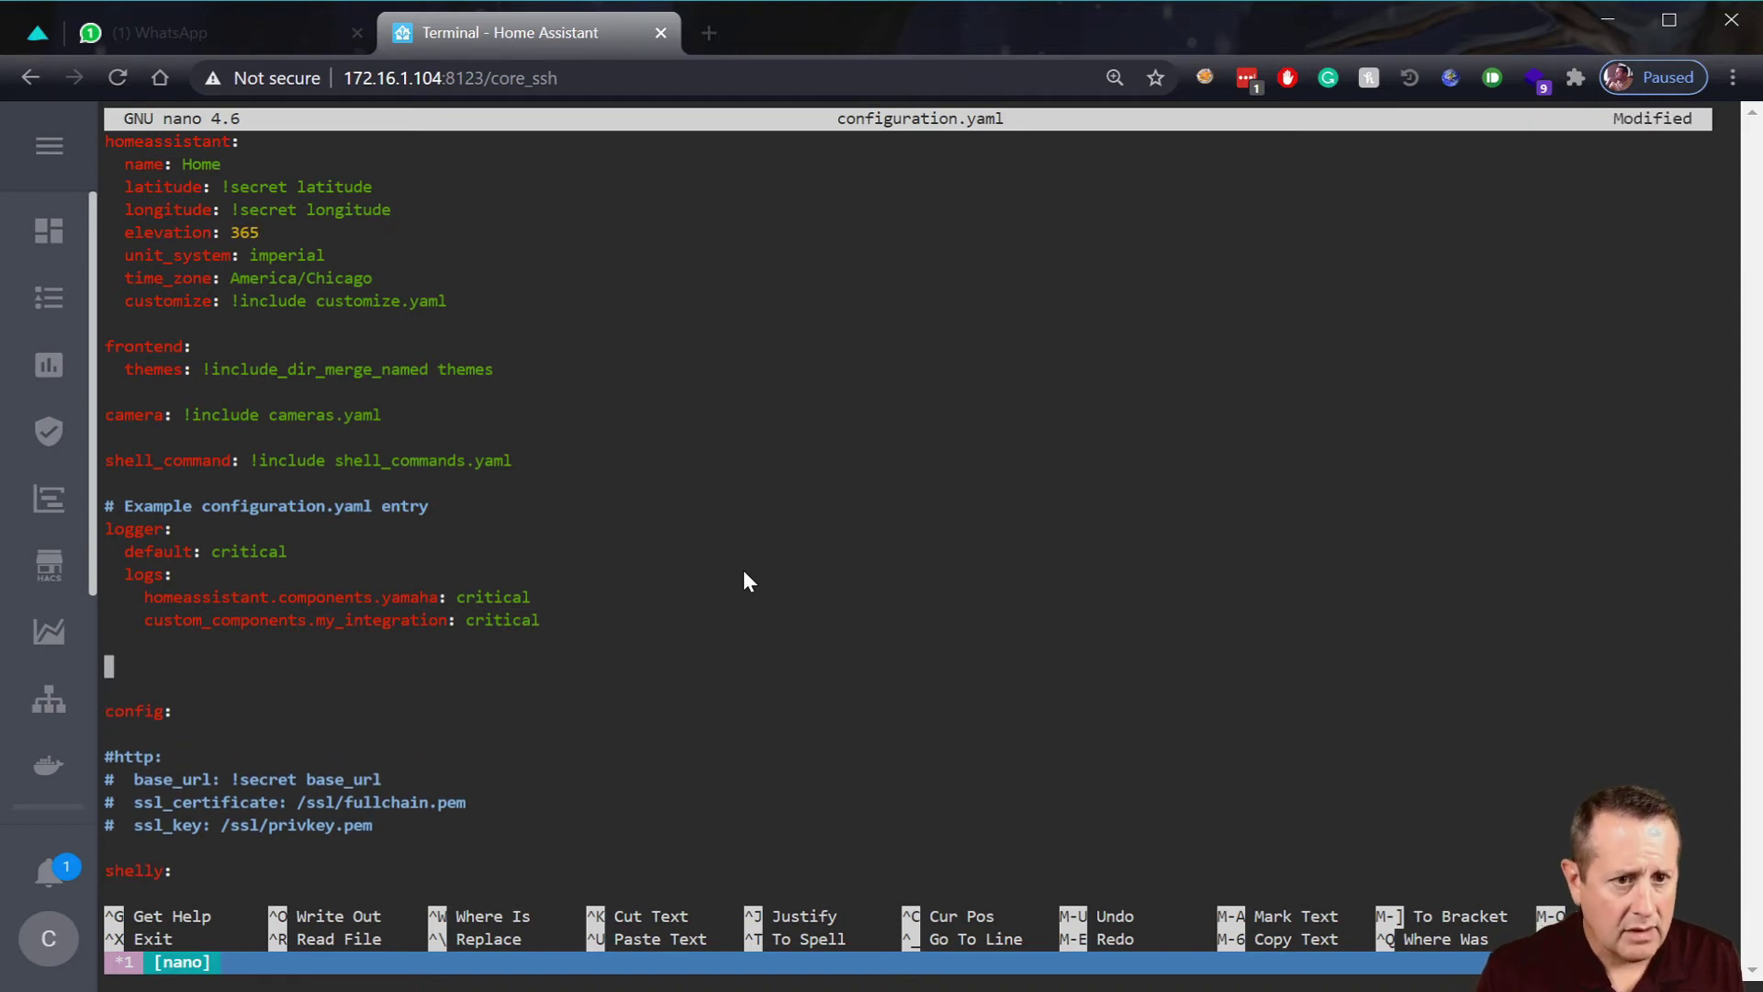
{"action": "type", "text": "sono"}
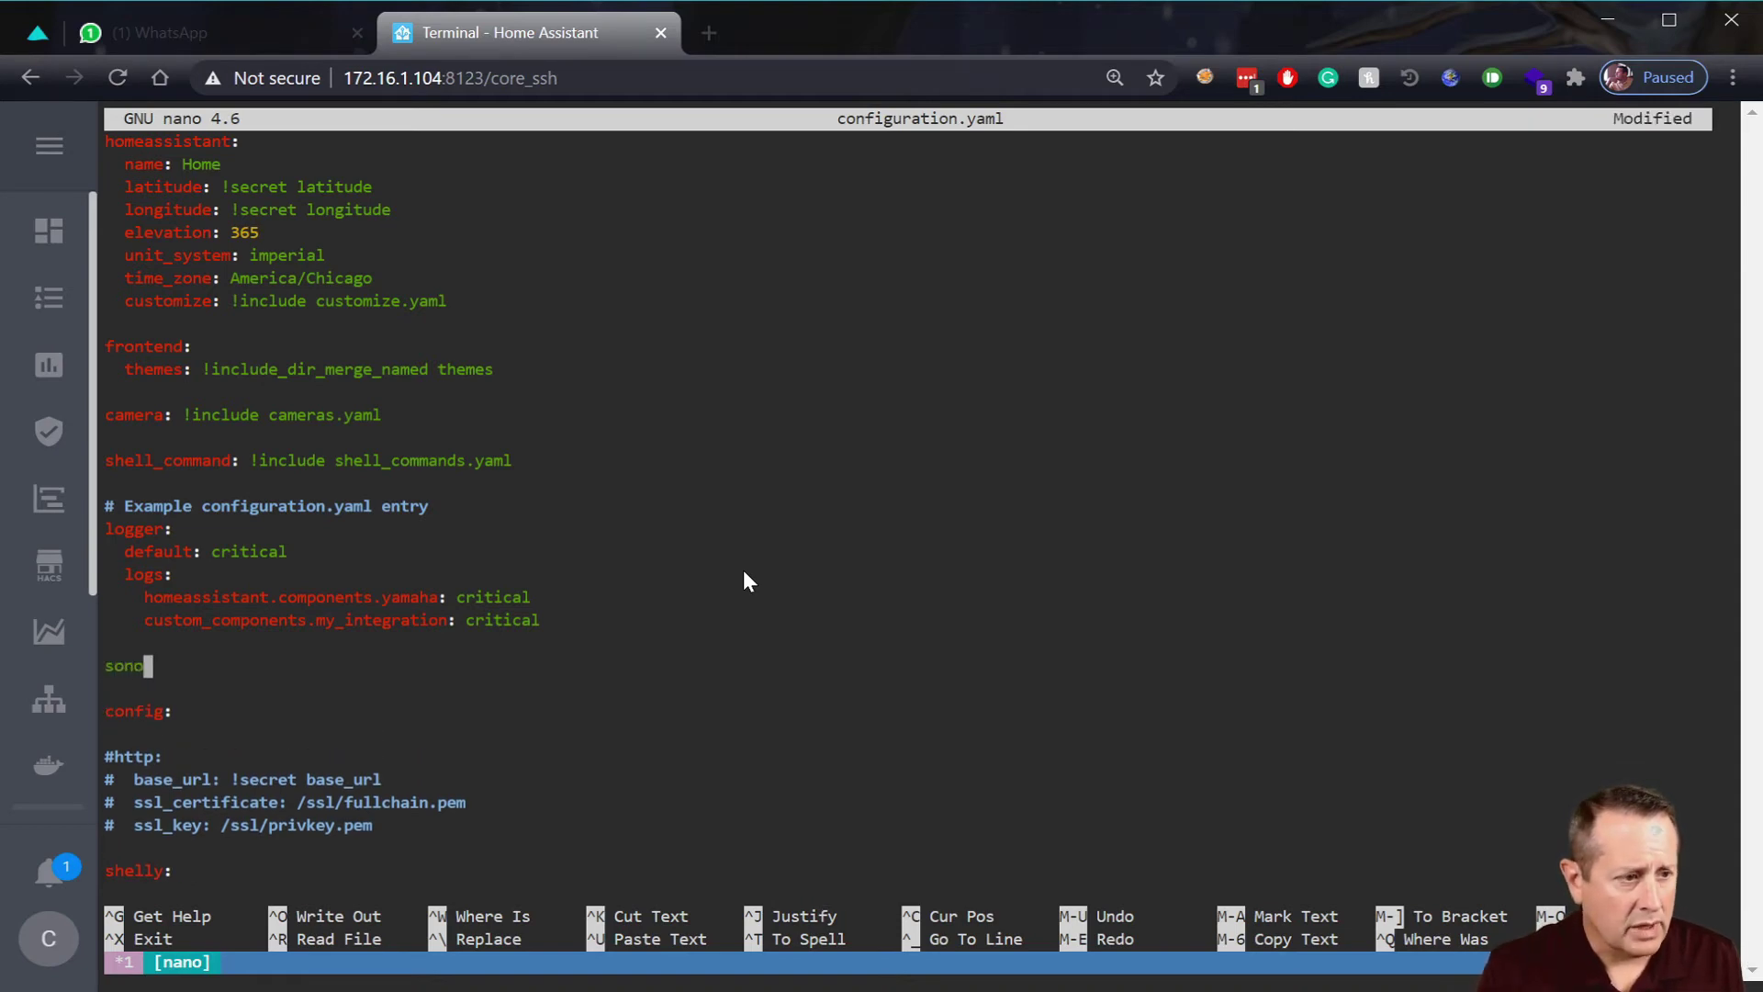
{"action": "type", "text": "ff:"}
{"action": "key", "text": "Return"}
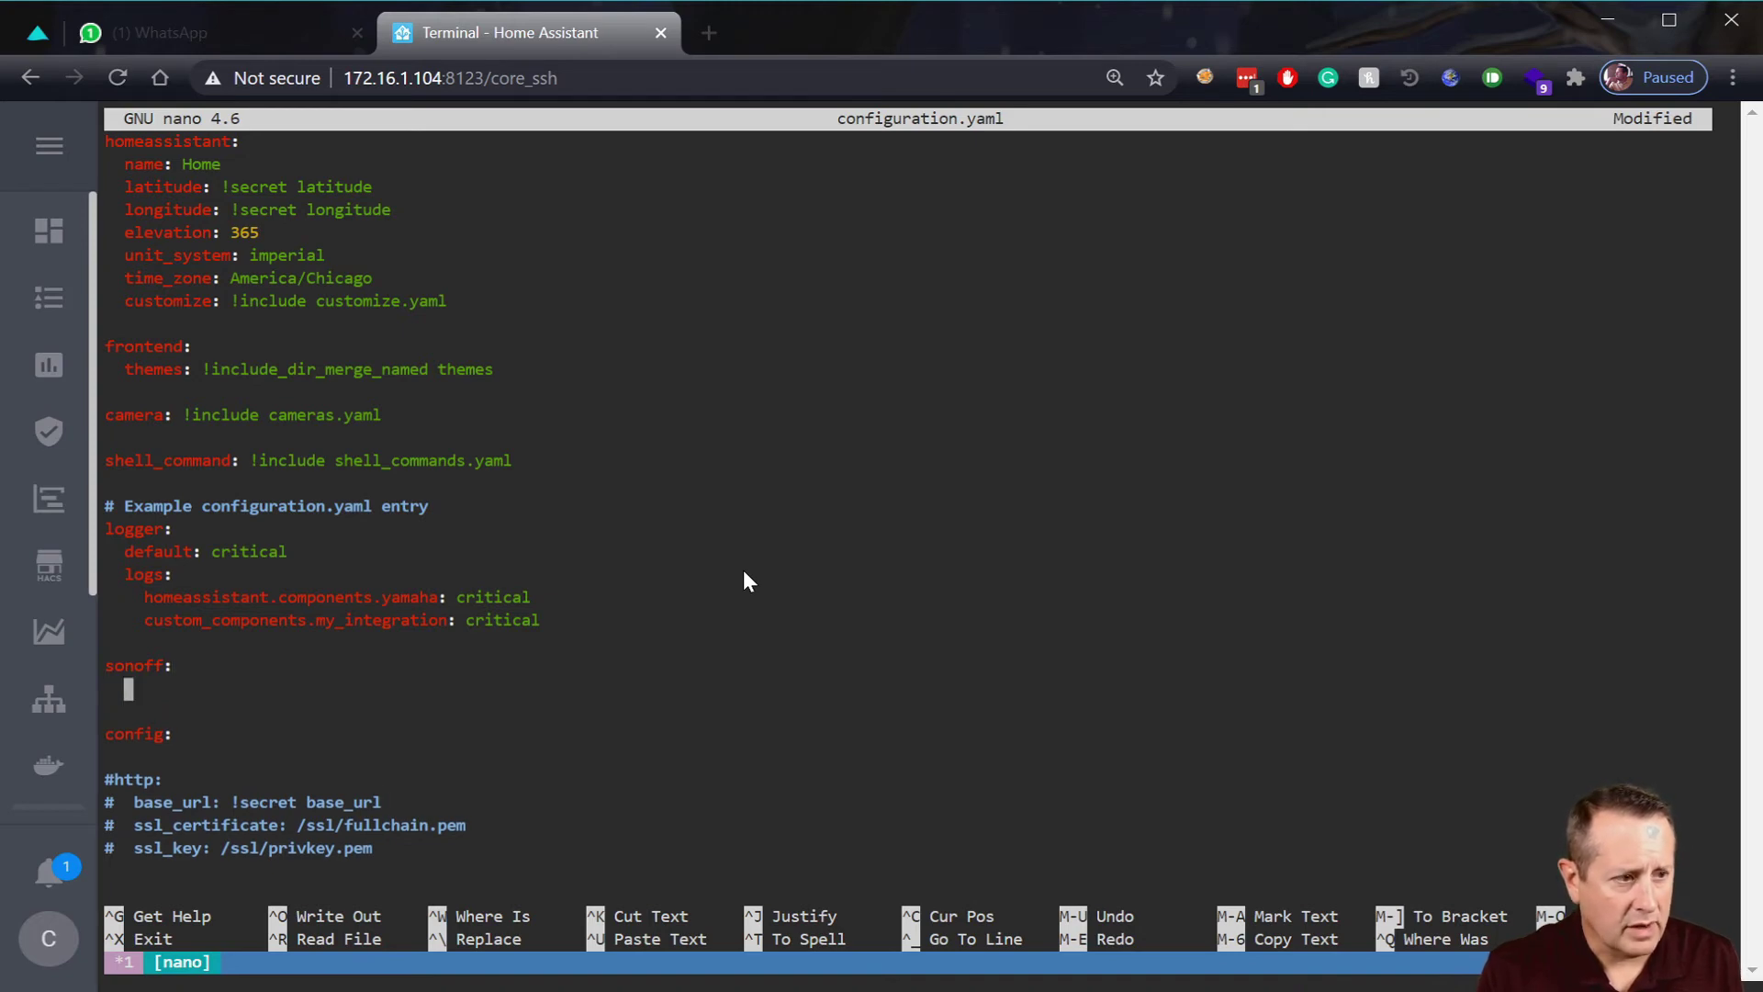
- Add username and password lines using !secret sonoff_user and !secret sonoff_pass
{"action": "type", "text": "usernam"}
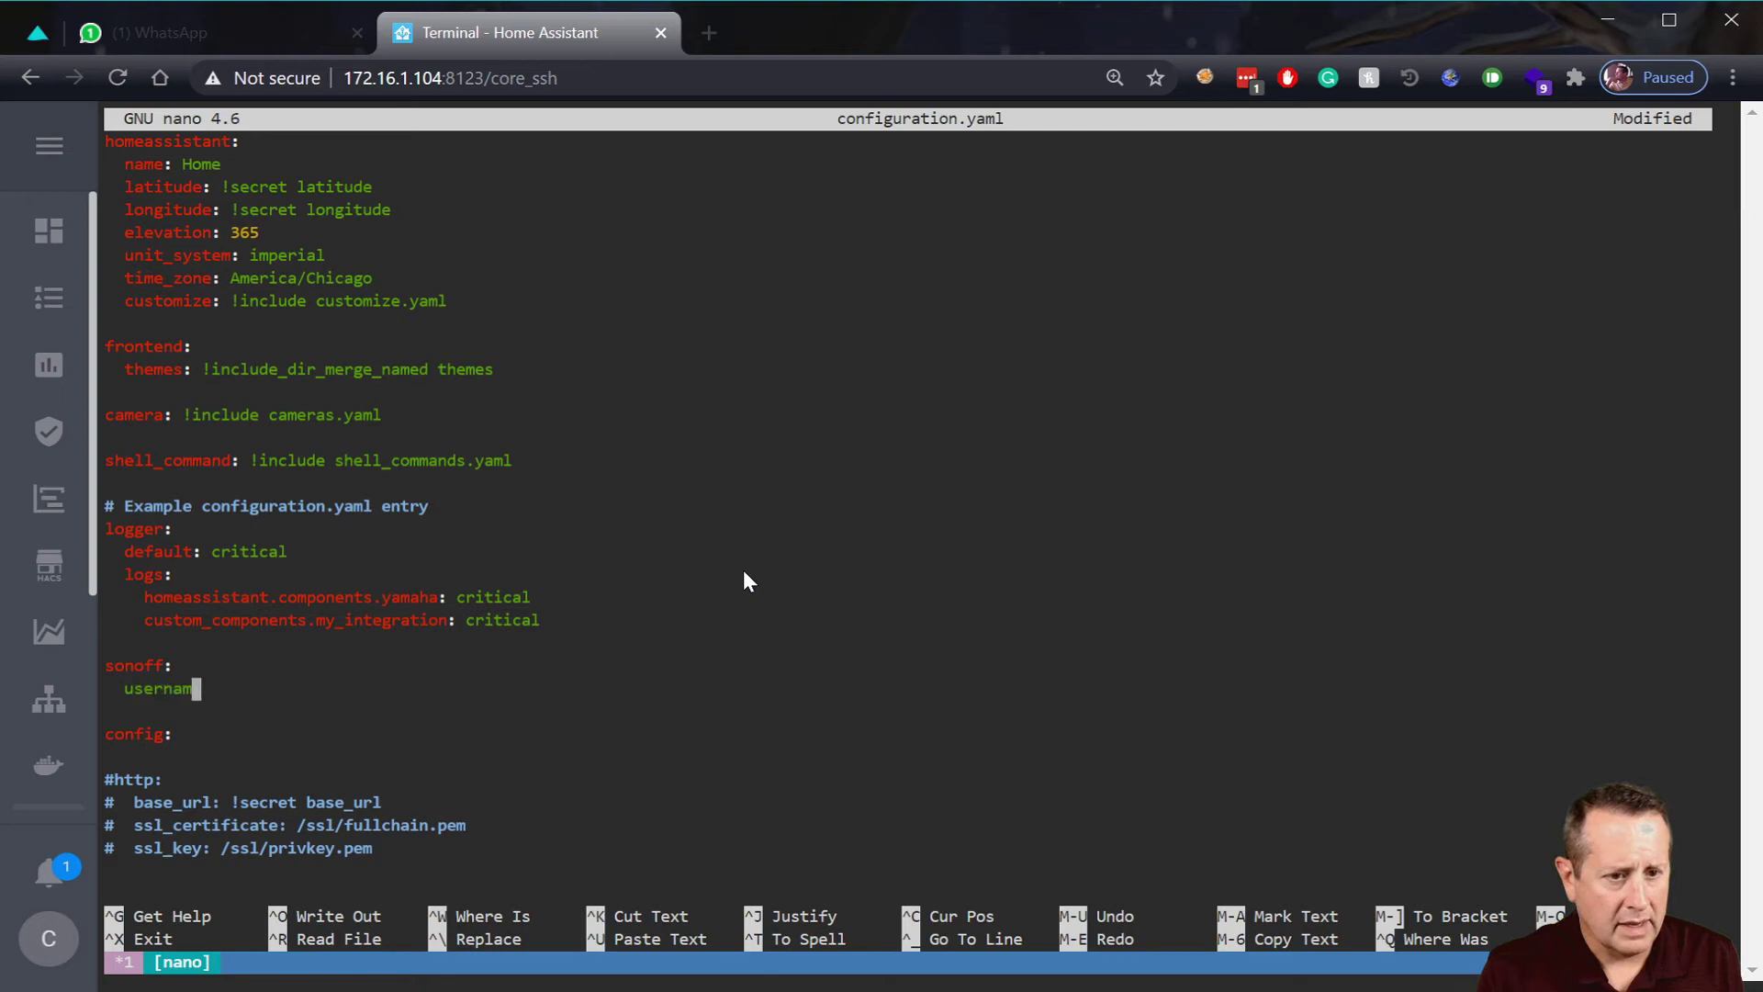
{"action": "type", "text": "e: !se"}
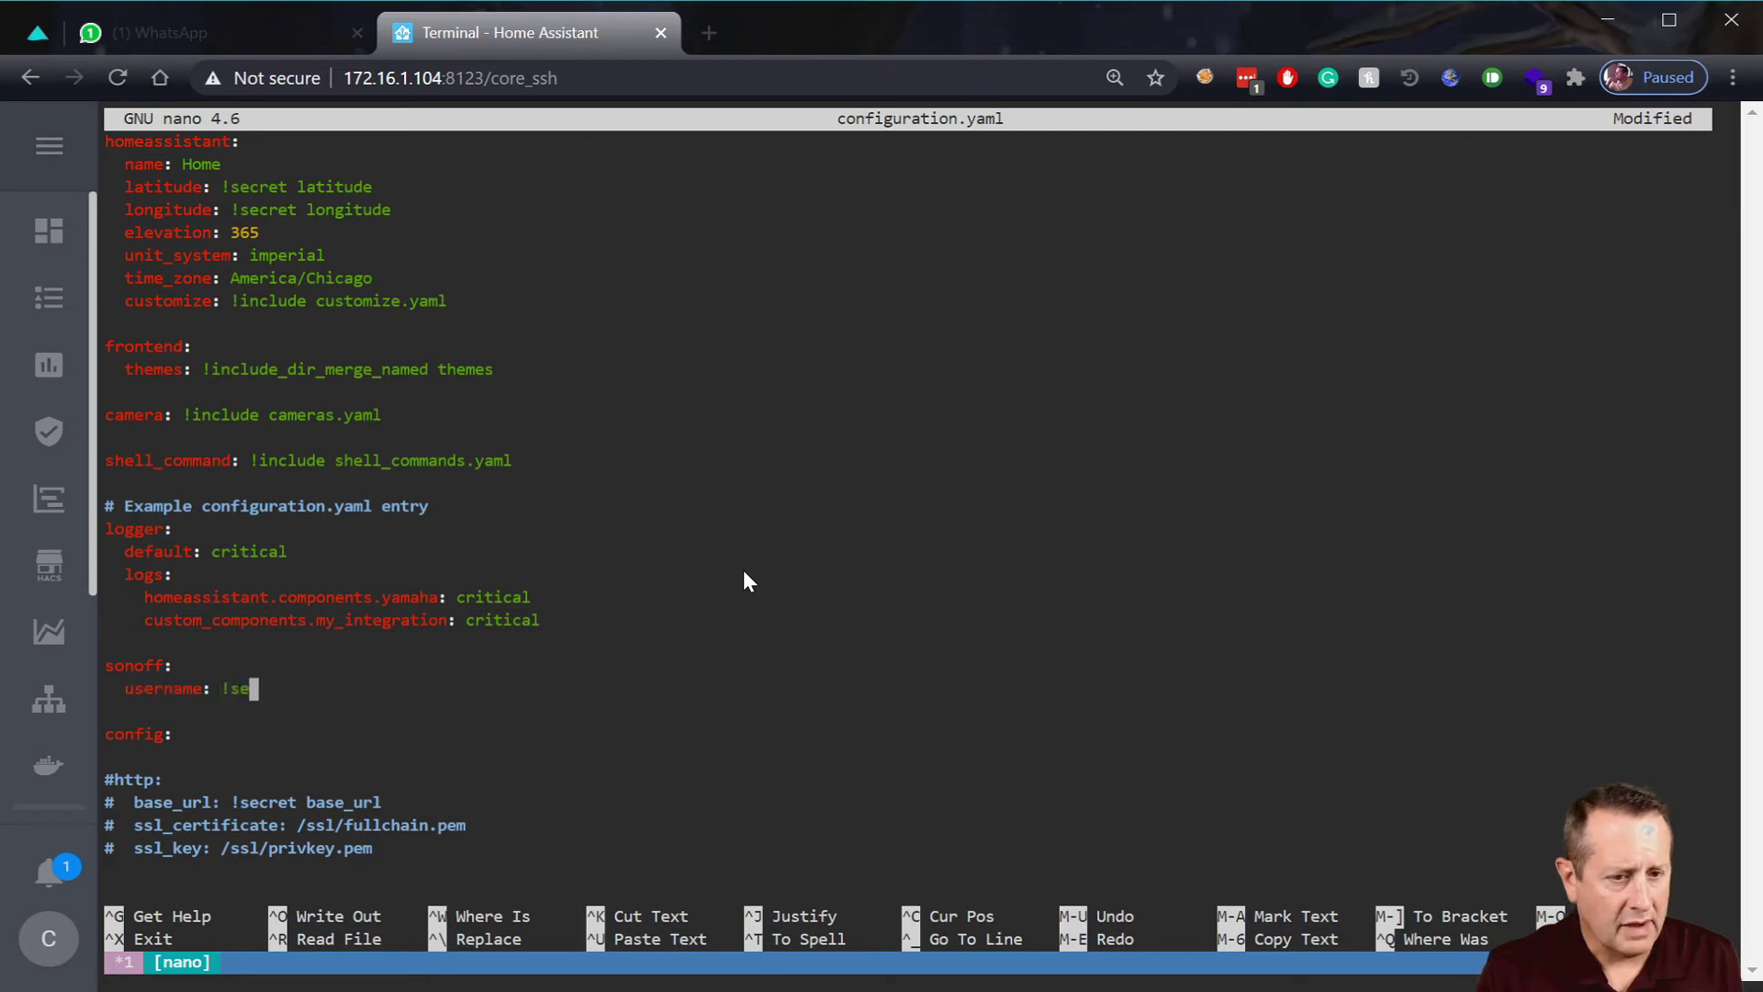
{"action": "type", "text": "cret sonoff_p"}
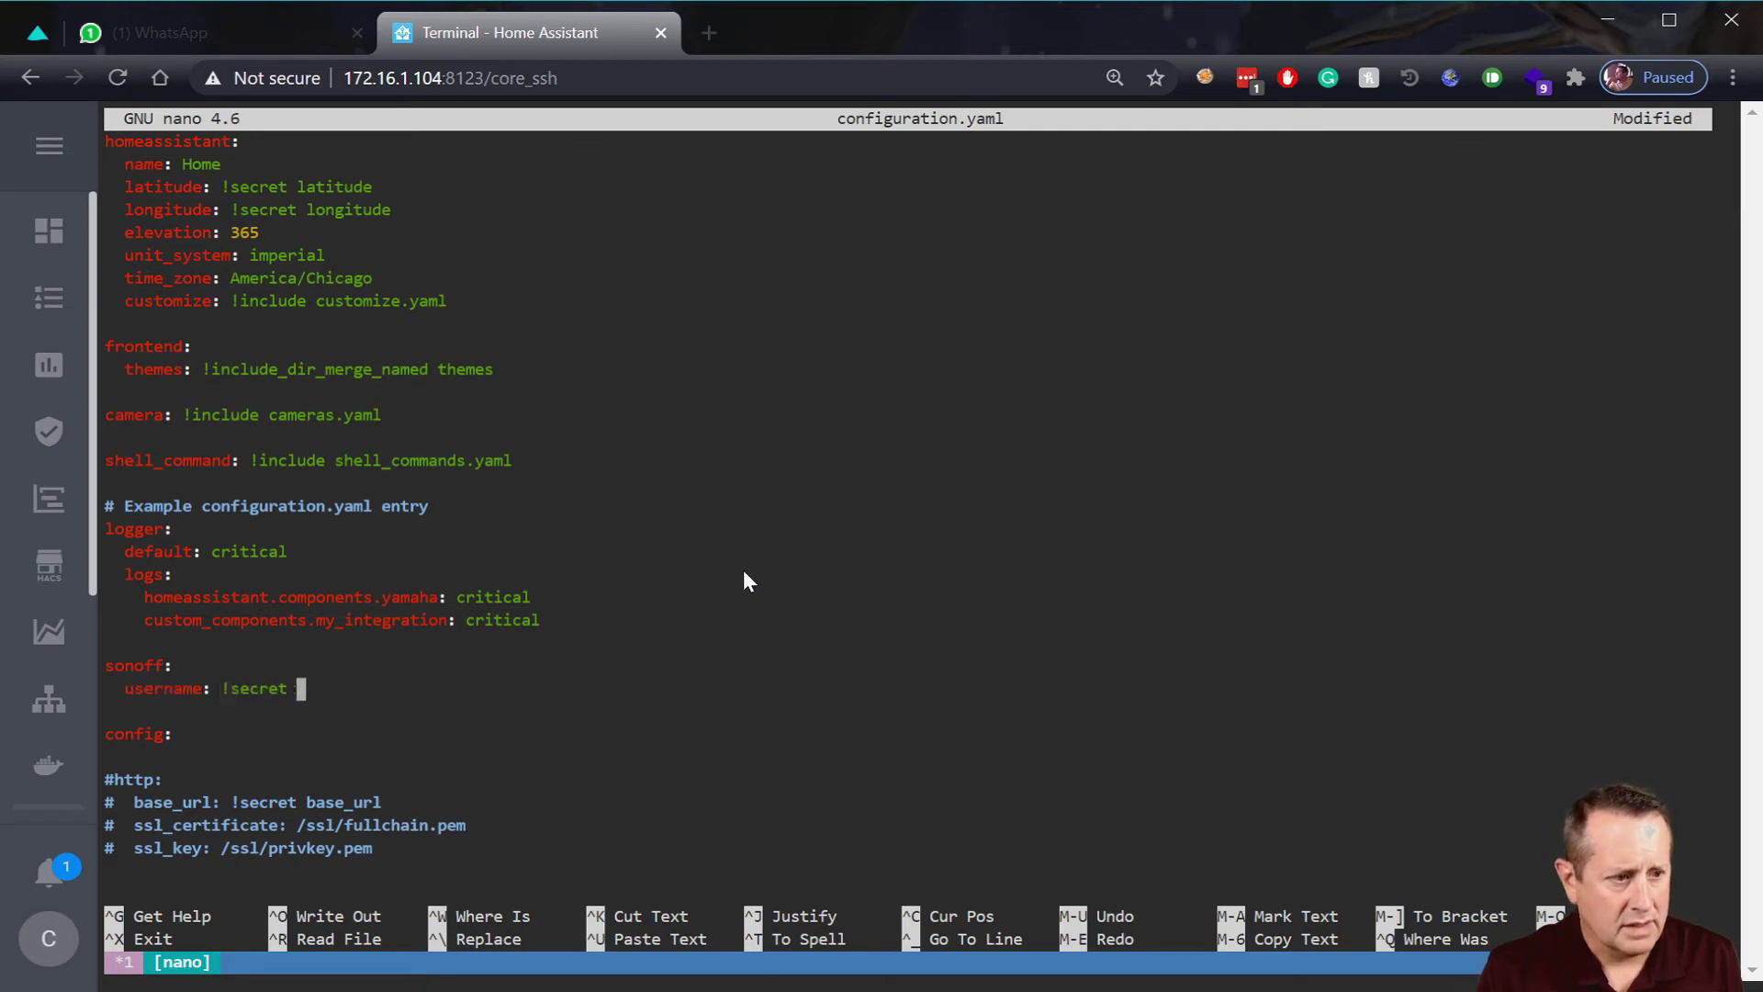
{"action": "type", "text": "ass"}
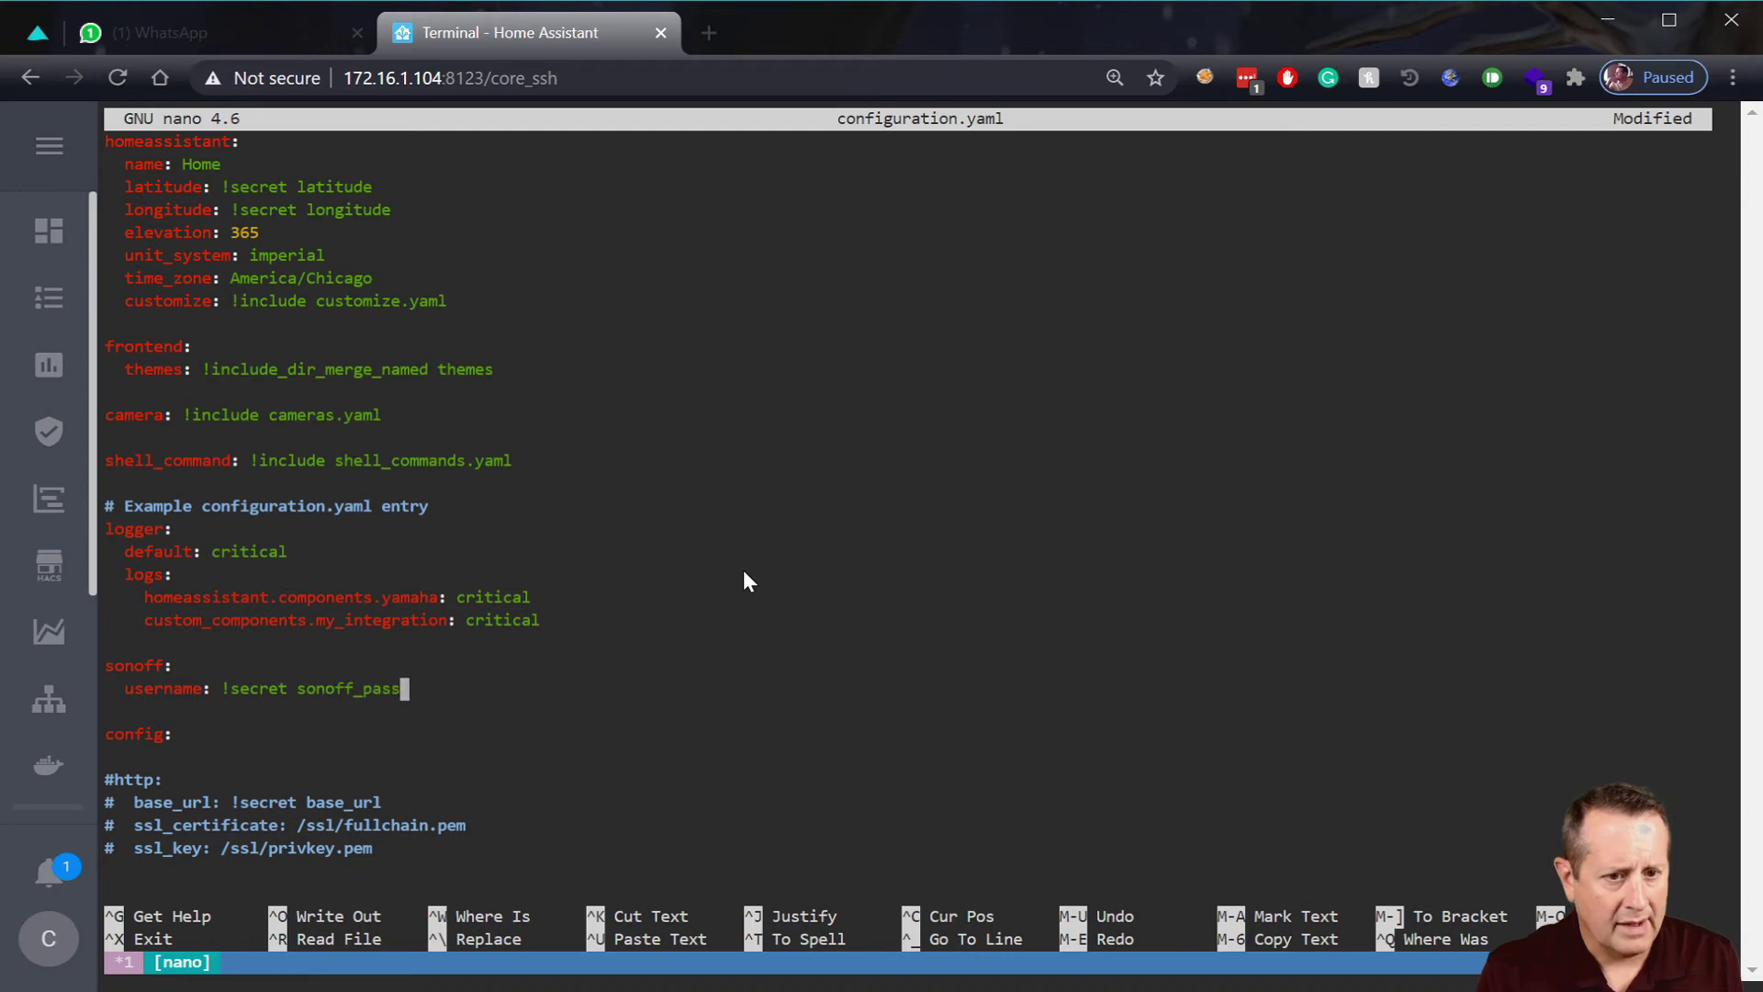
{"action": "key", "text": "Return"}
{"action": "type", "text": "password:"}
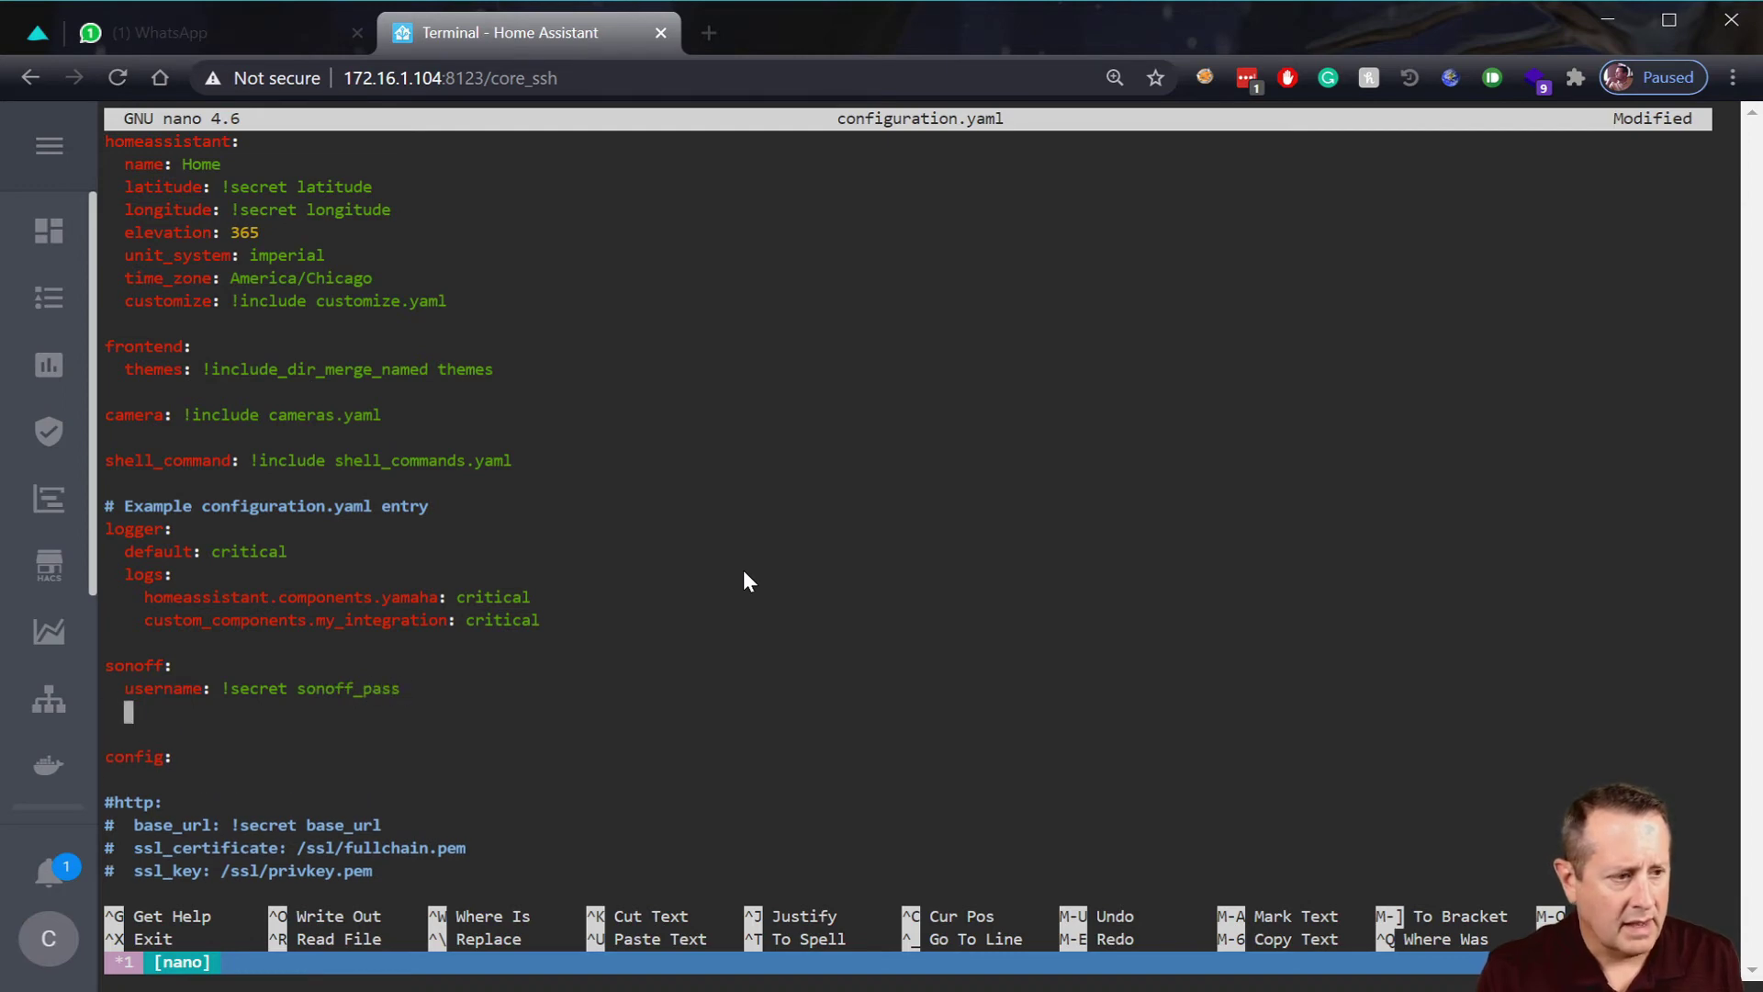
{"action": "type", "text": " !se"}
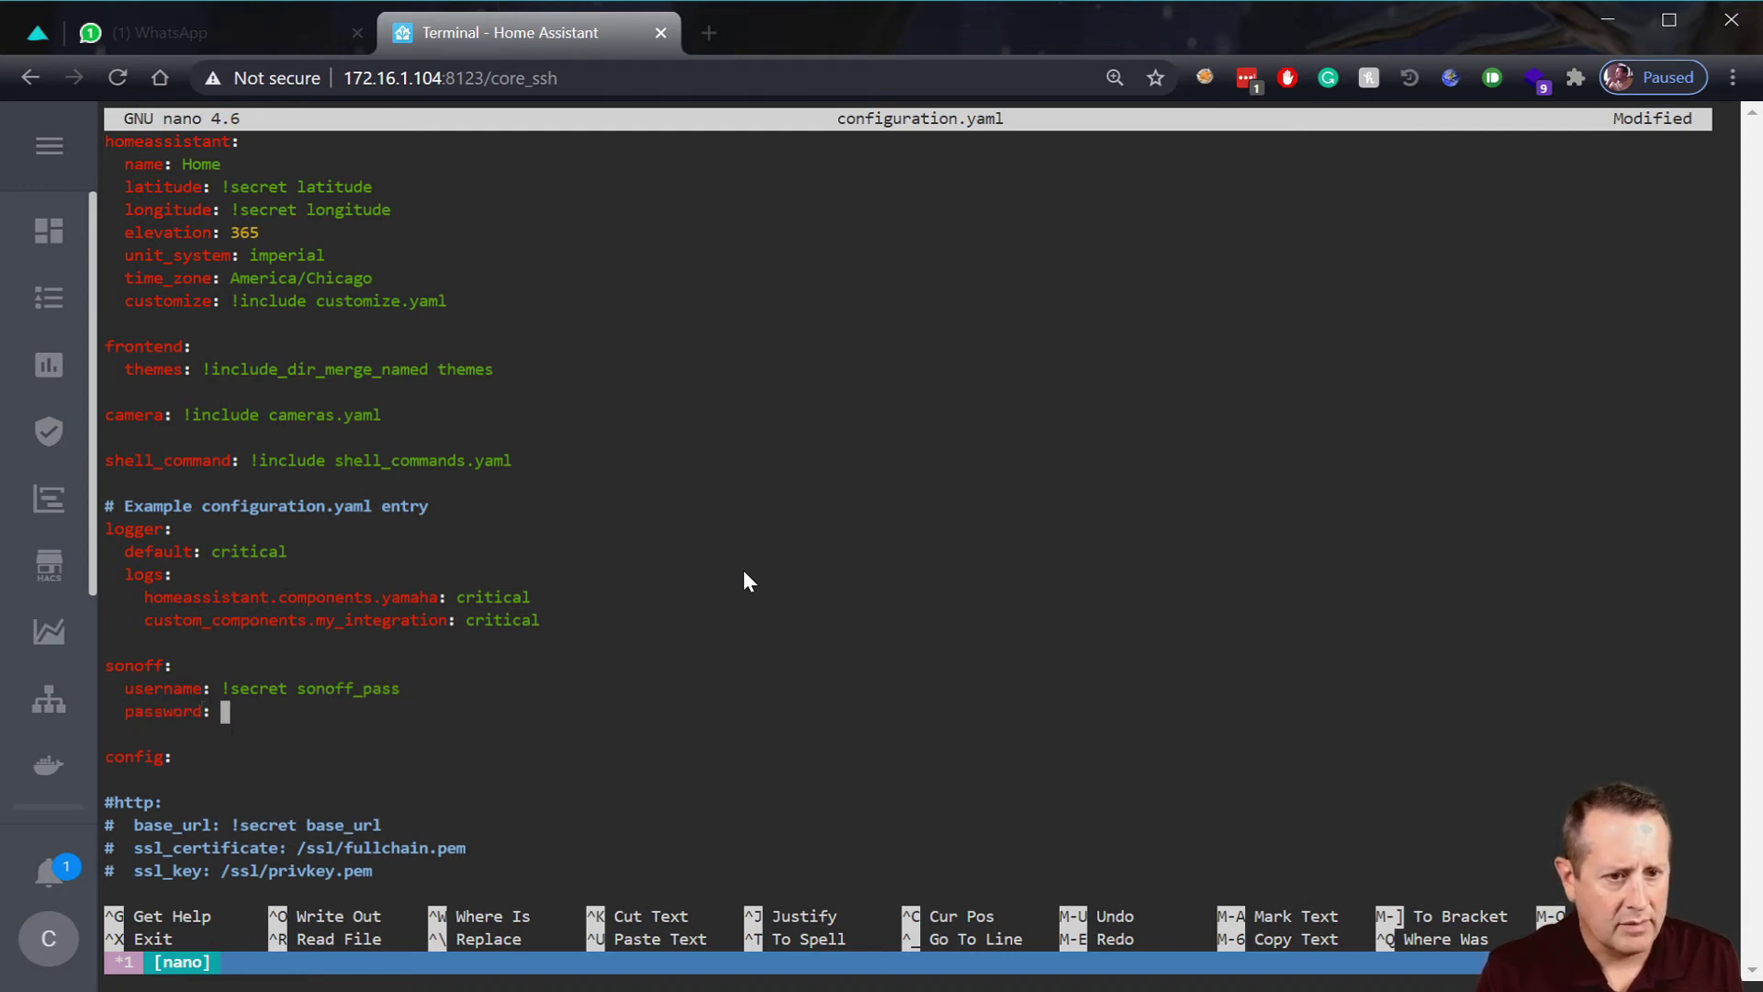
{"action": "type", "text": "cret sonof_"}
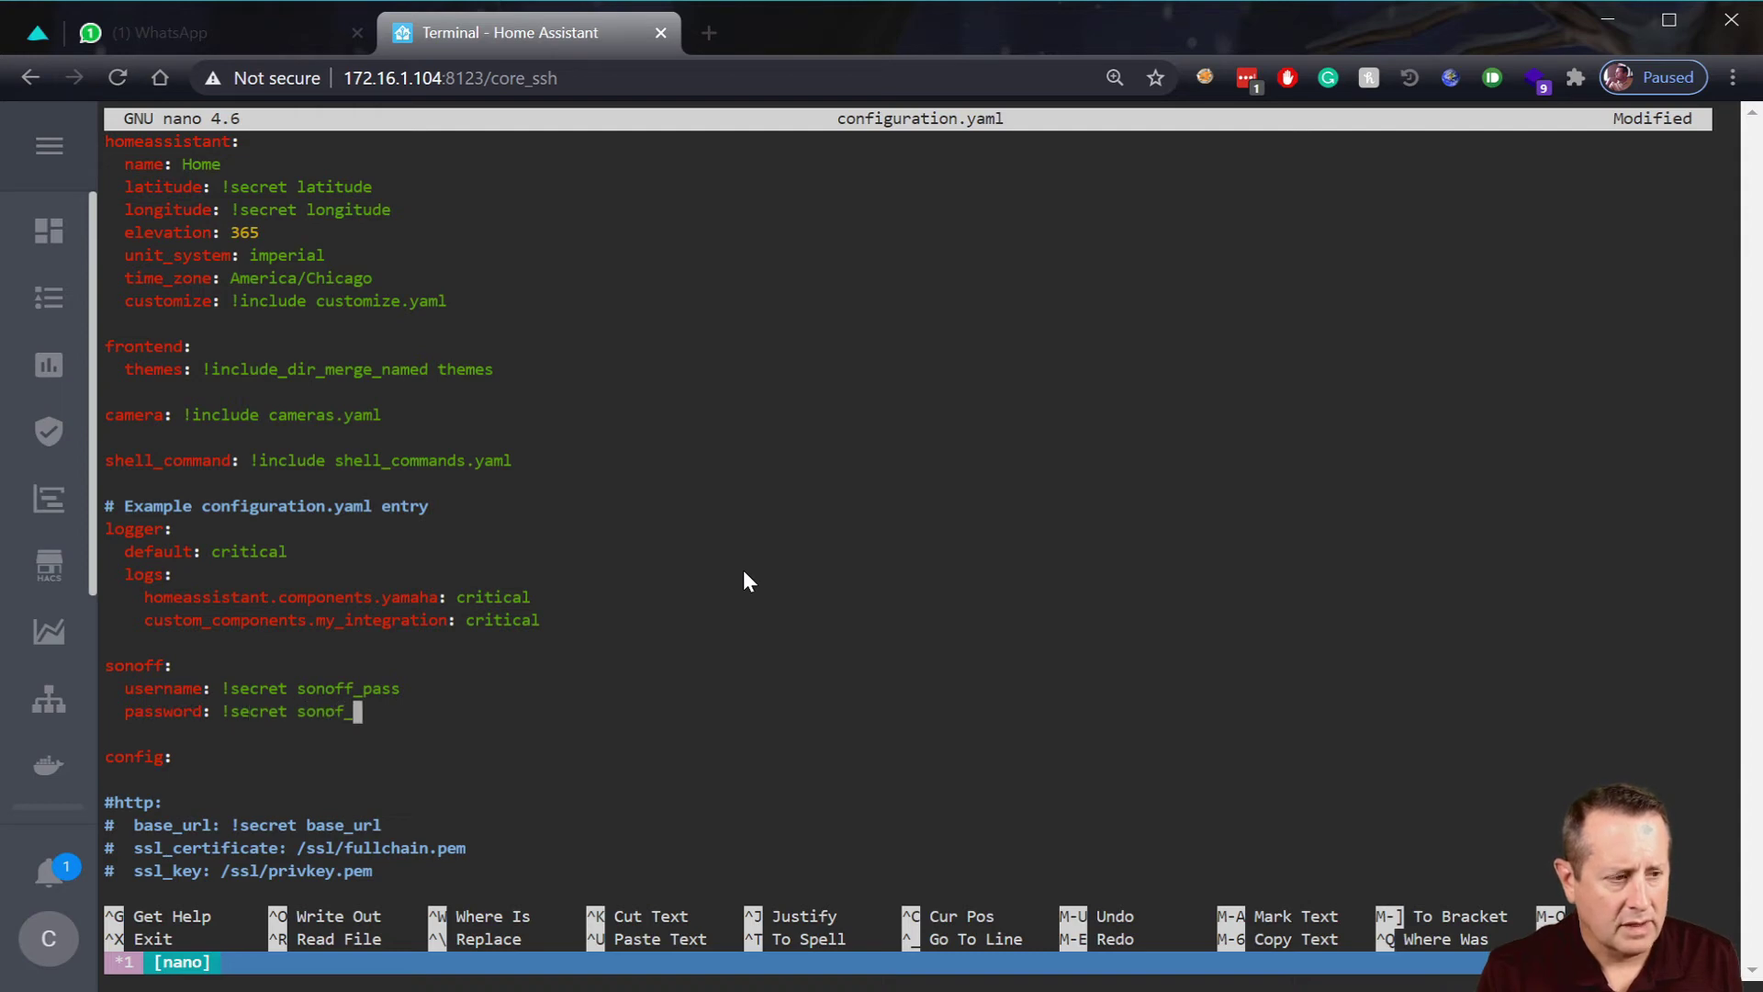
{"action": "key", "text": "BackSpace"}
{"action": "type", "text": "ff"}
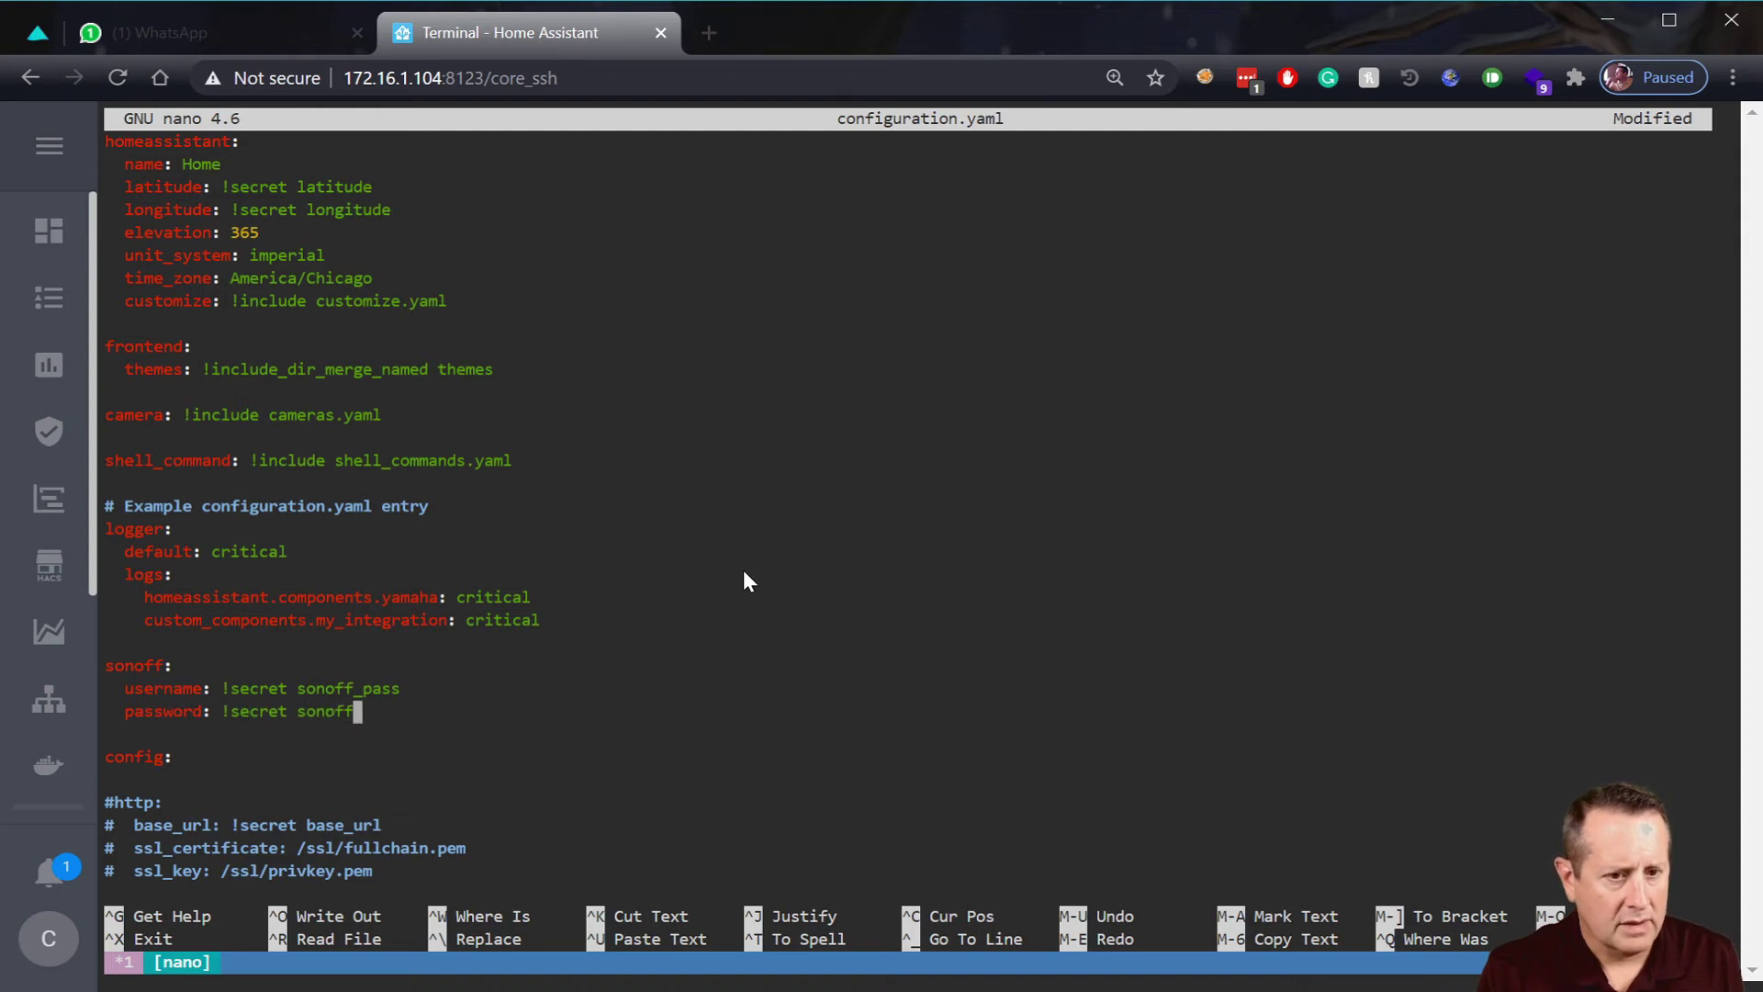
{"action": "type", "text": "_p"}
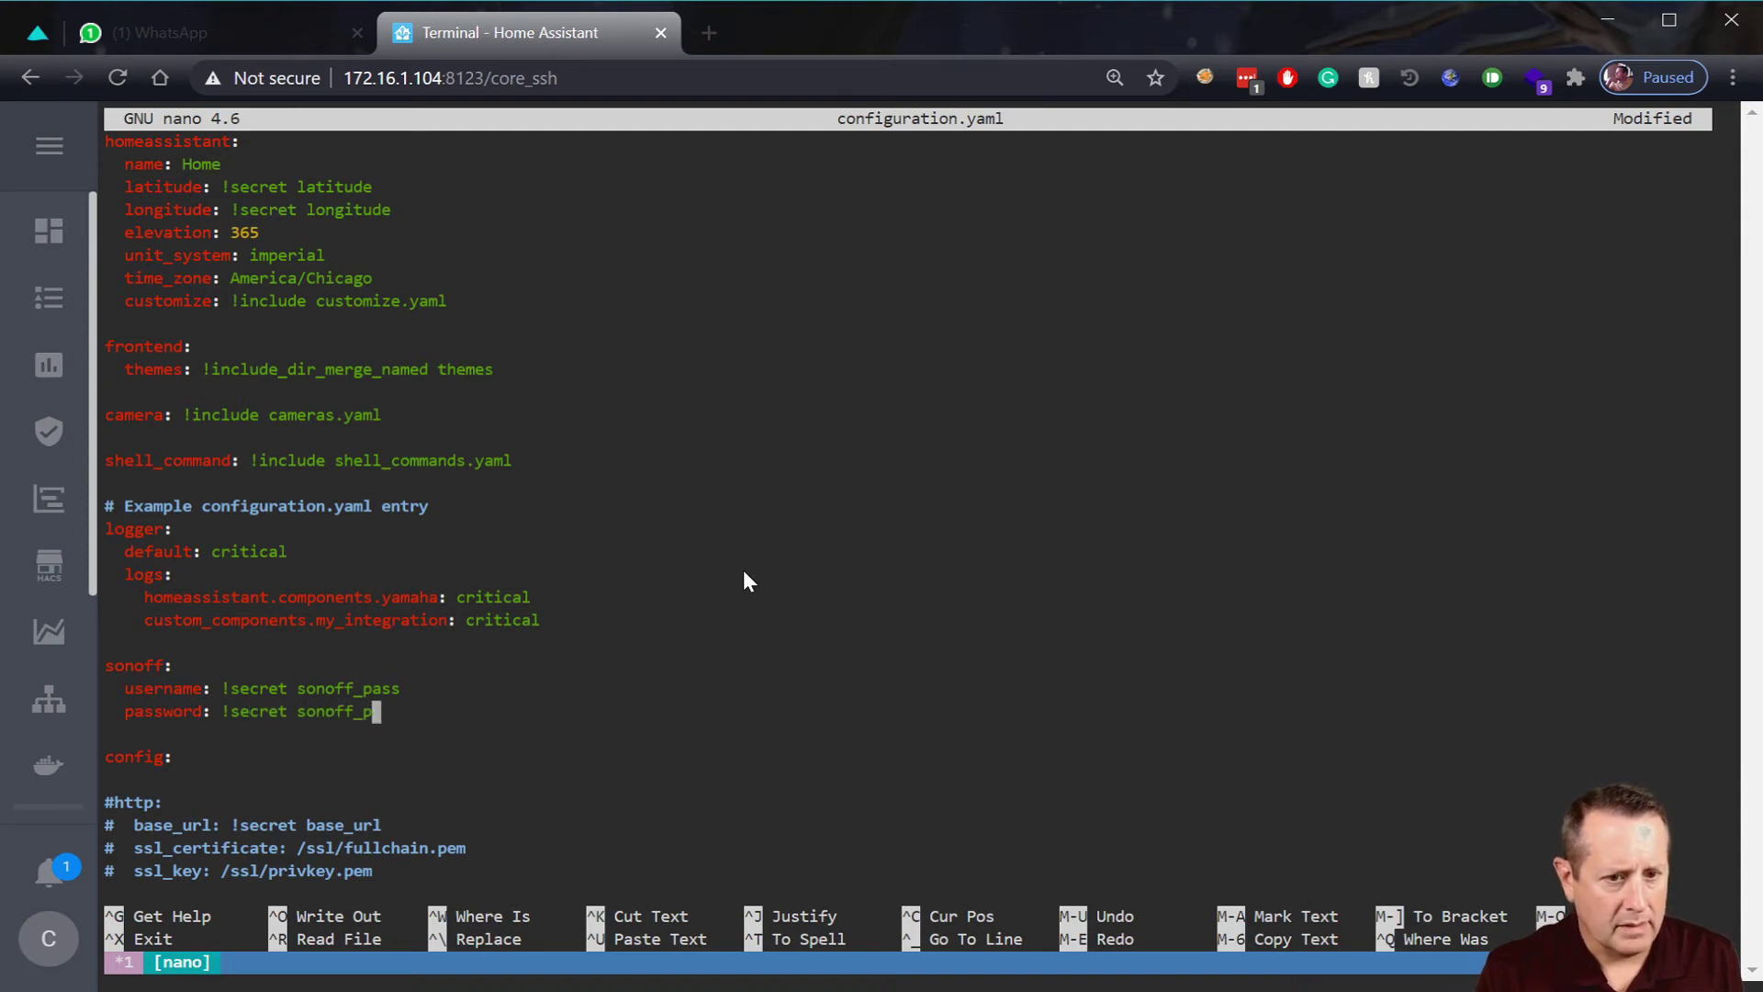
{"action": "type", "text": "ass"}
{"action": "key", "text": "Up"}
{"action": "key", "text": "Left"}
{"action": "key", "text": "Left"}
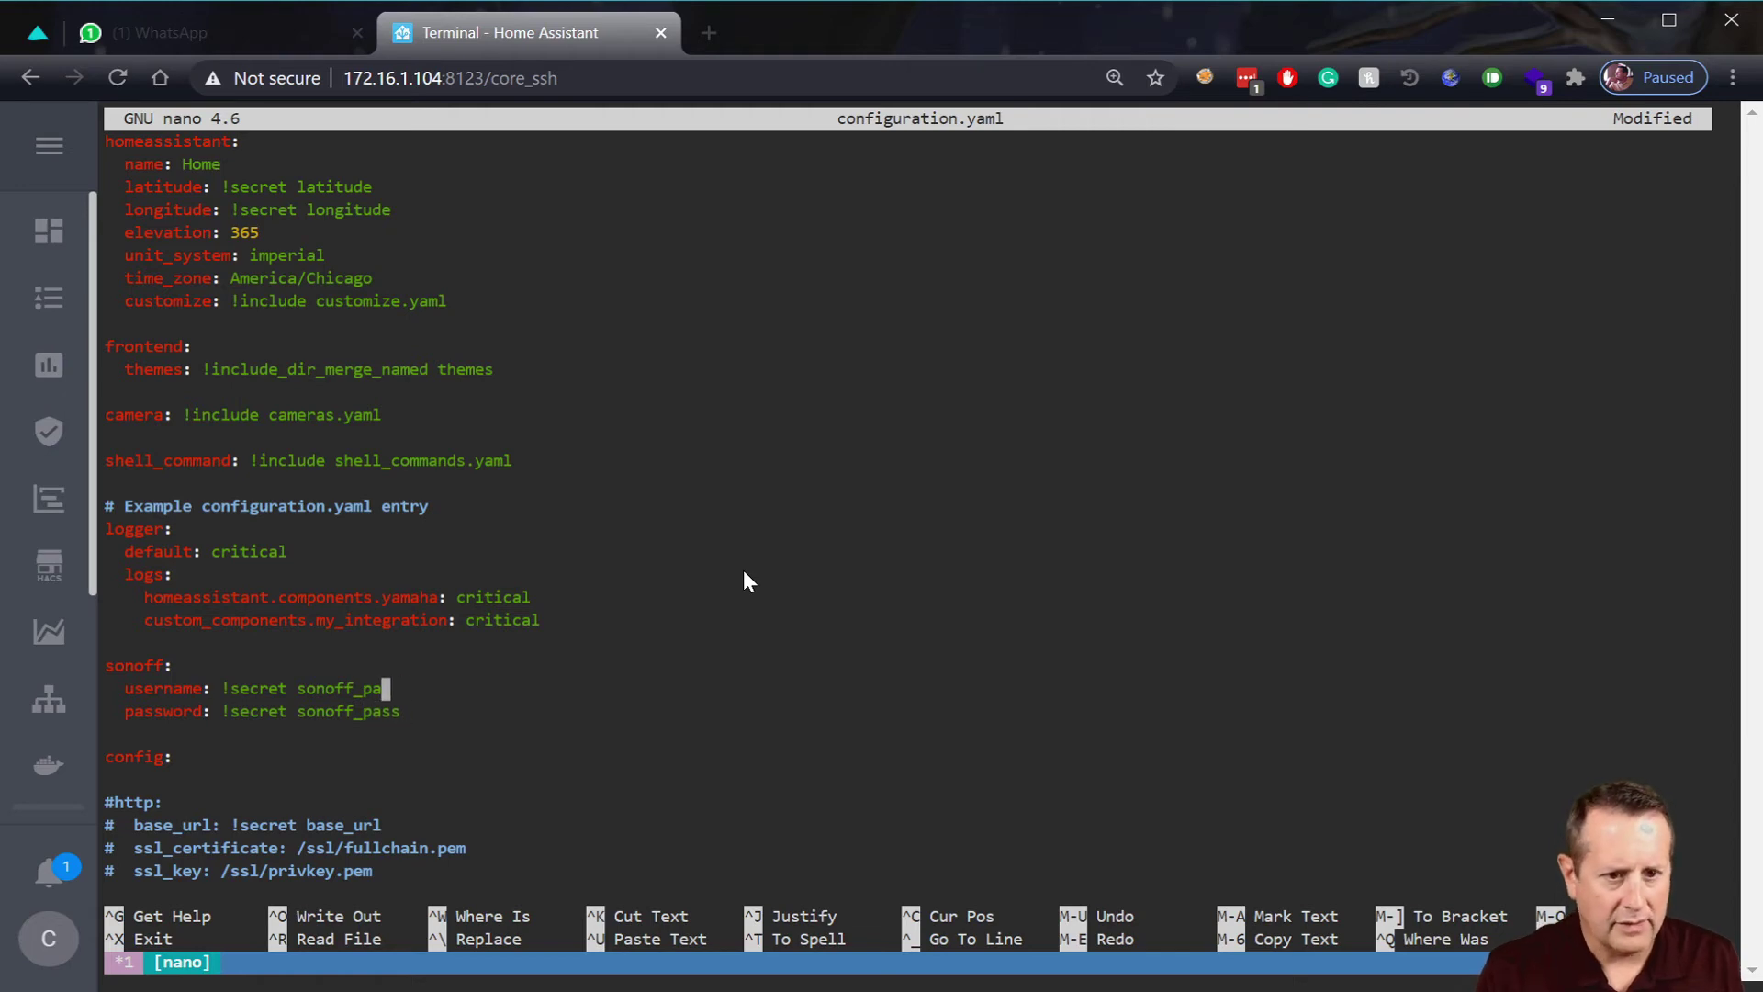
{"action": "key", "text": "BackSpace"}
{"action": "key", "text": "BackSpace"}
{"action": "type", "text": "user"}
{"action": "key", "text": "Up"}
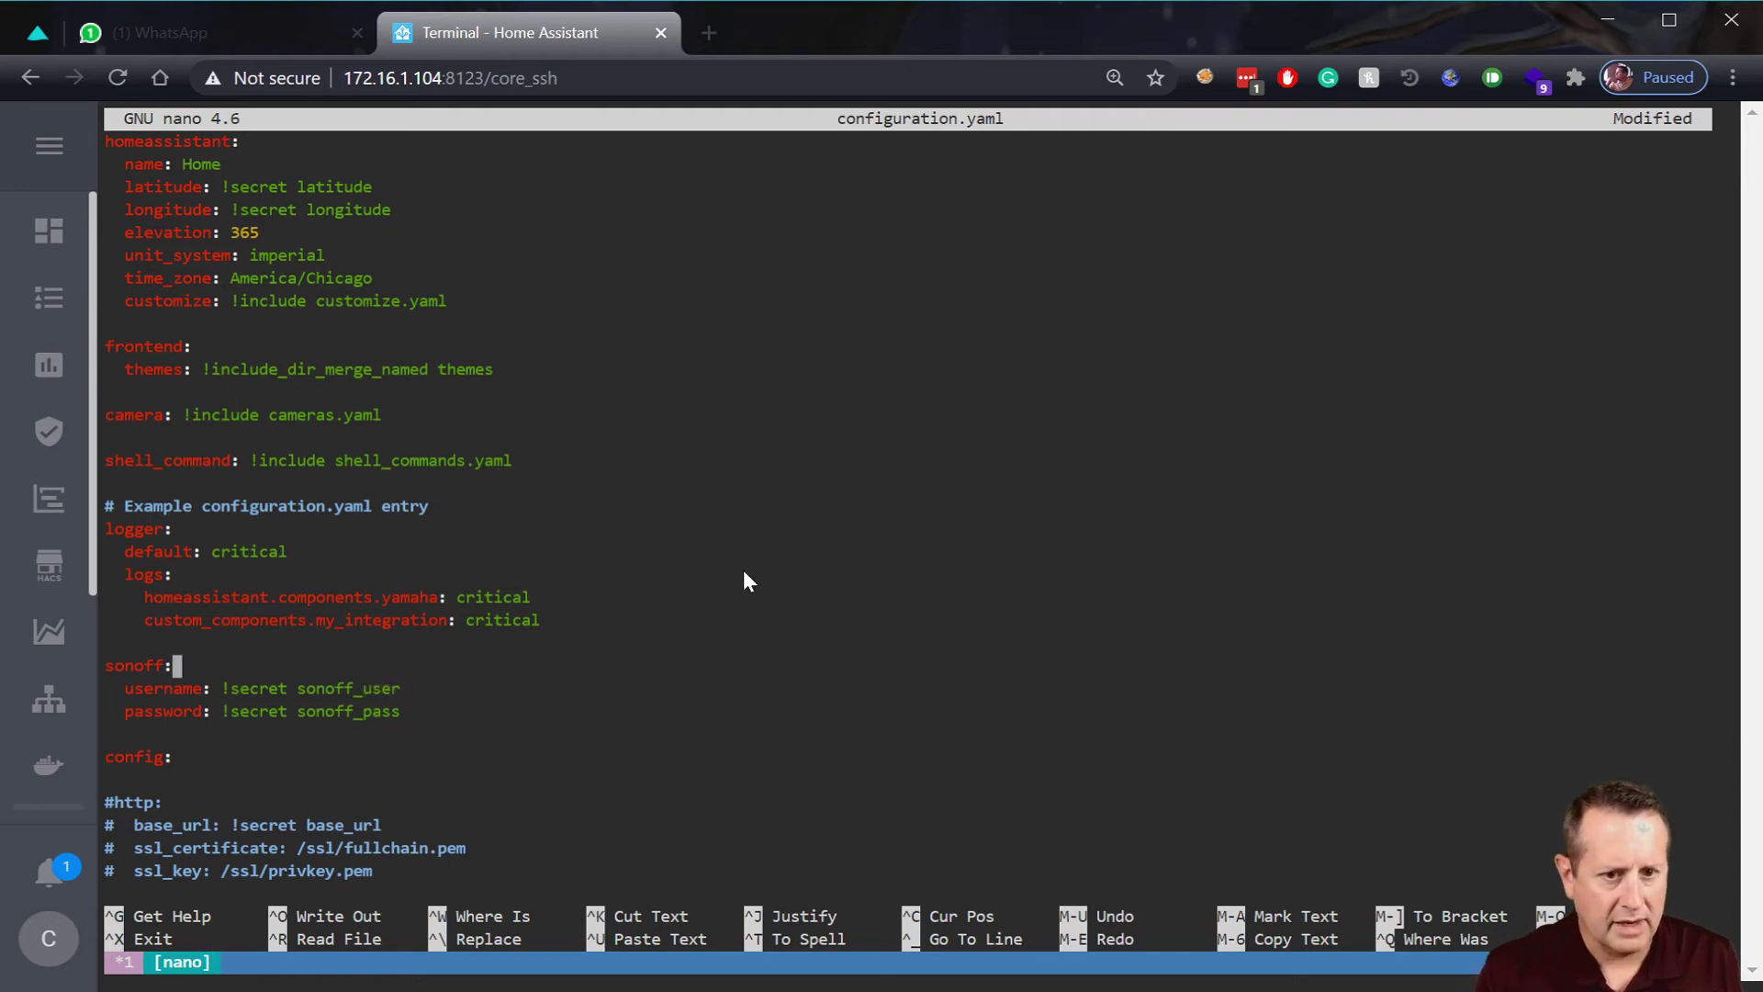
{"action": "key", "text": "Down"}
{"action": "key", "text": "Down"}
- Add 'force_update: [temperature, power]' and a scan_interval of '00:01:00'
{"action": "key", "text": "Return"}
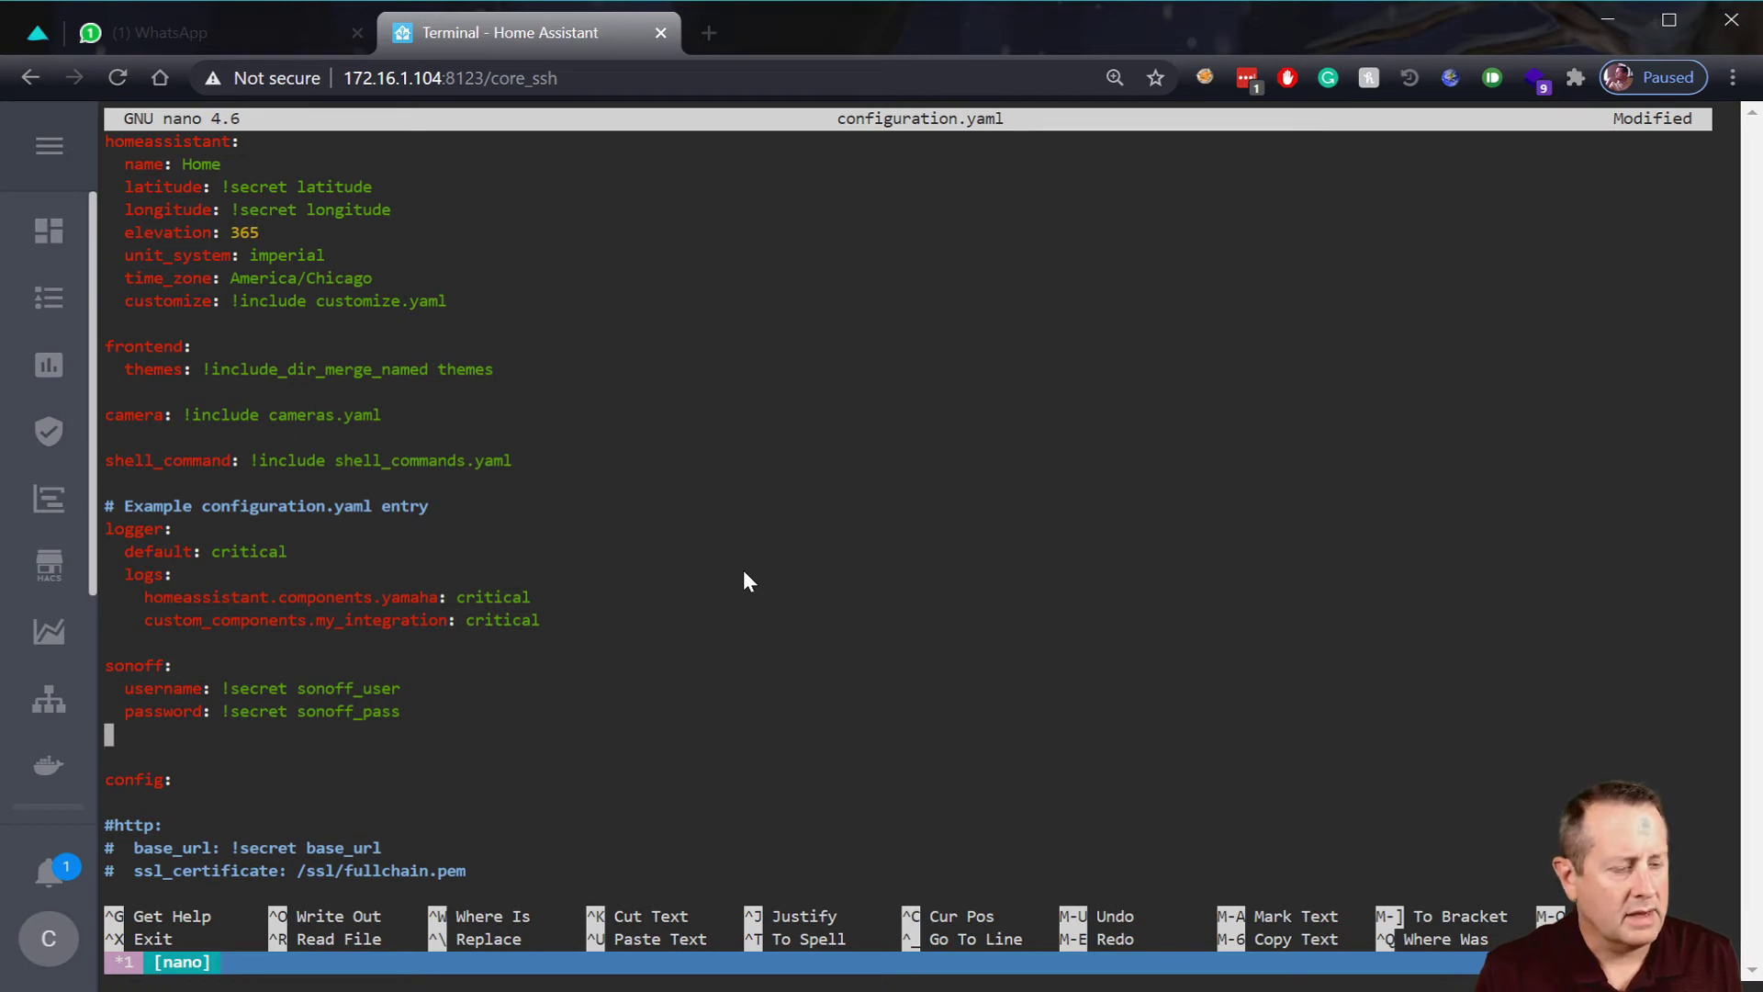
{"action": "type", "text": "forec"}
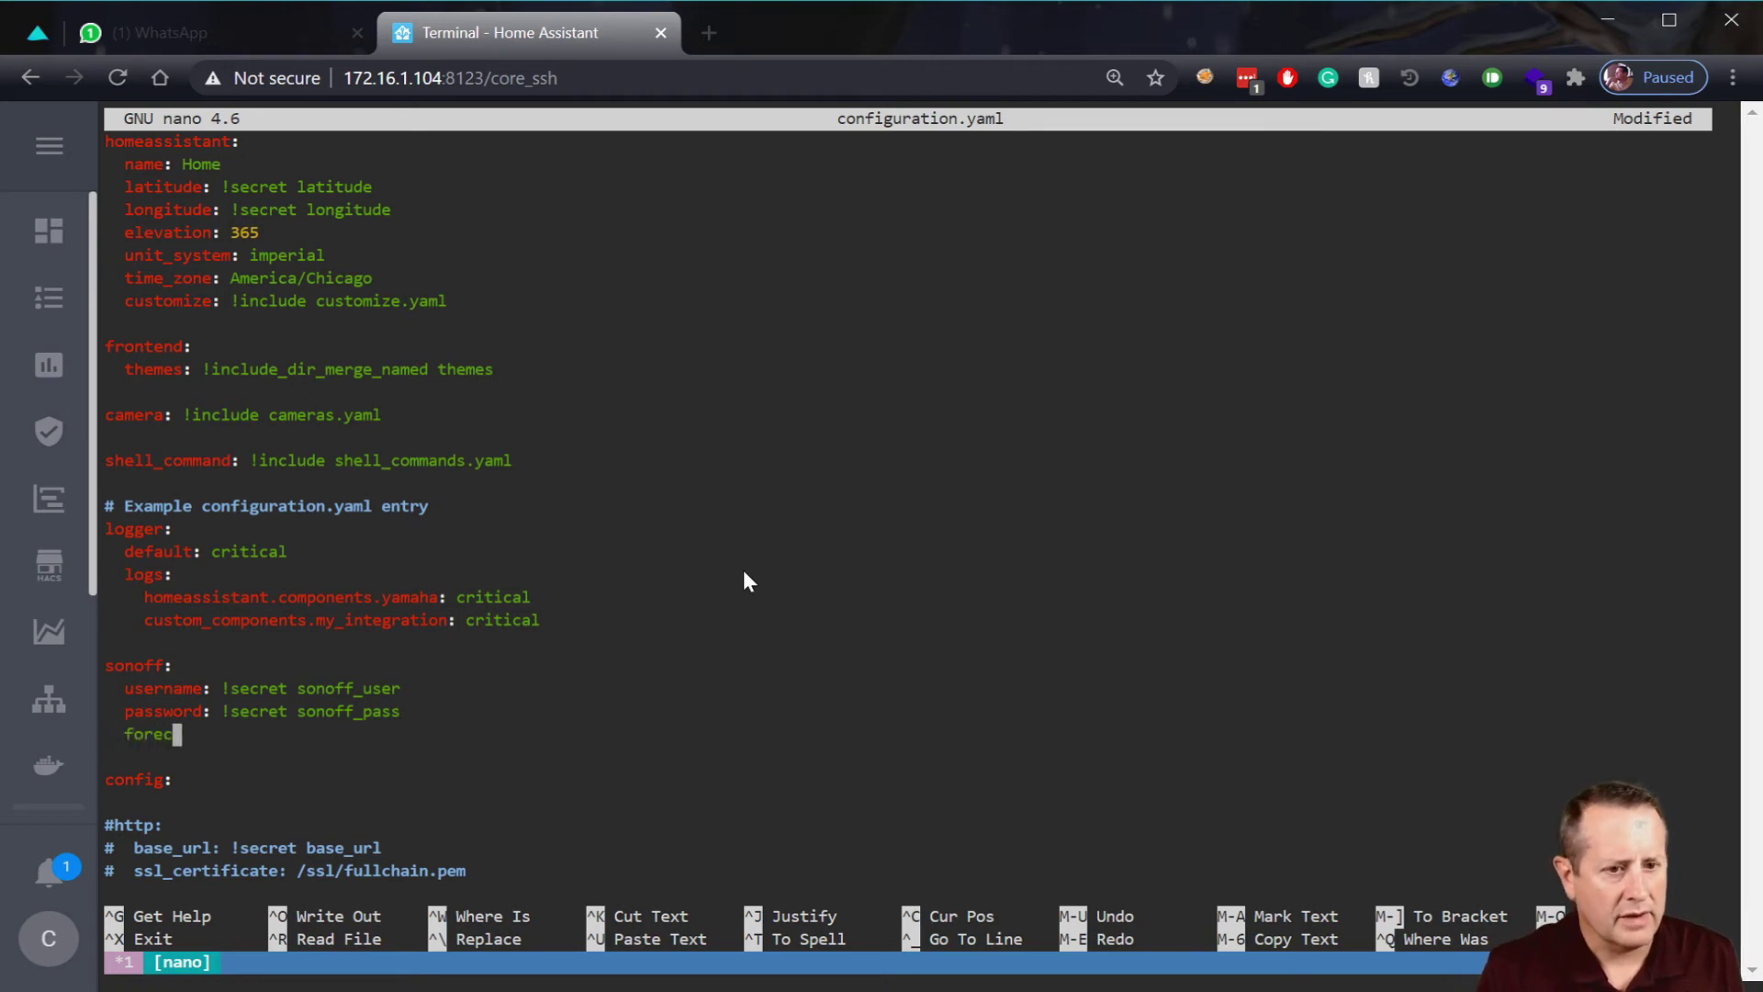
{"action": "key", "text": "BackSpace"}
{"action": "key", "text": "BackSpace"}
{"action": "type", "text": "ce_u"}
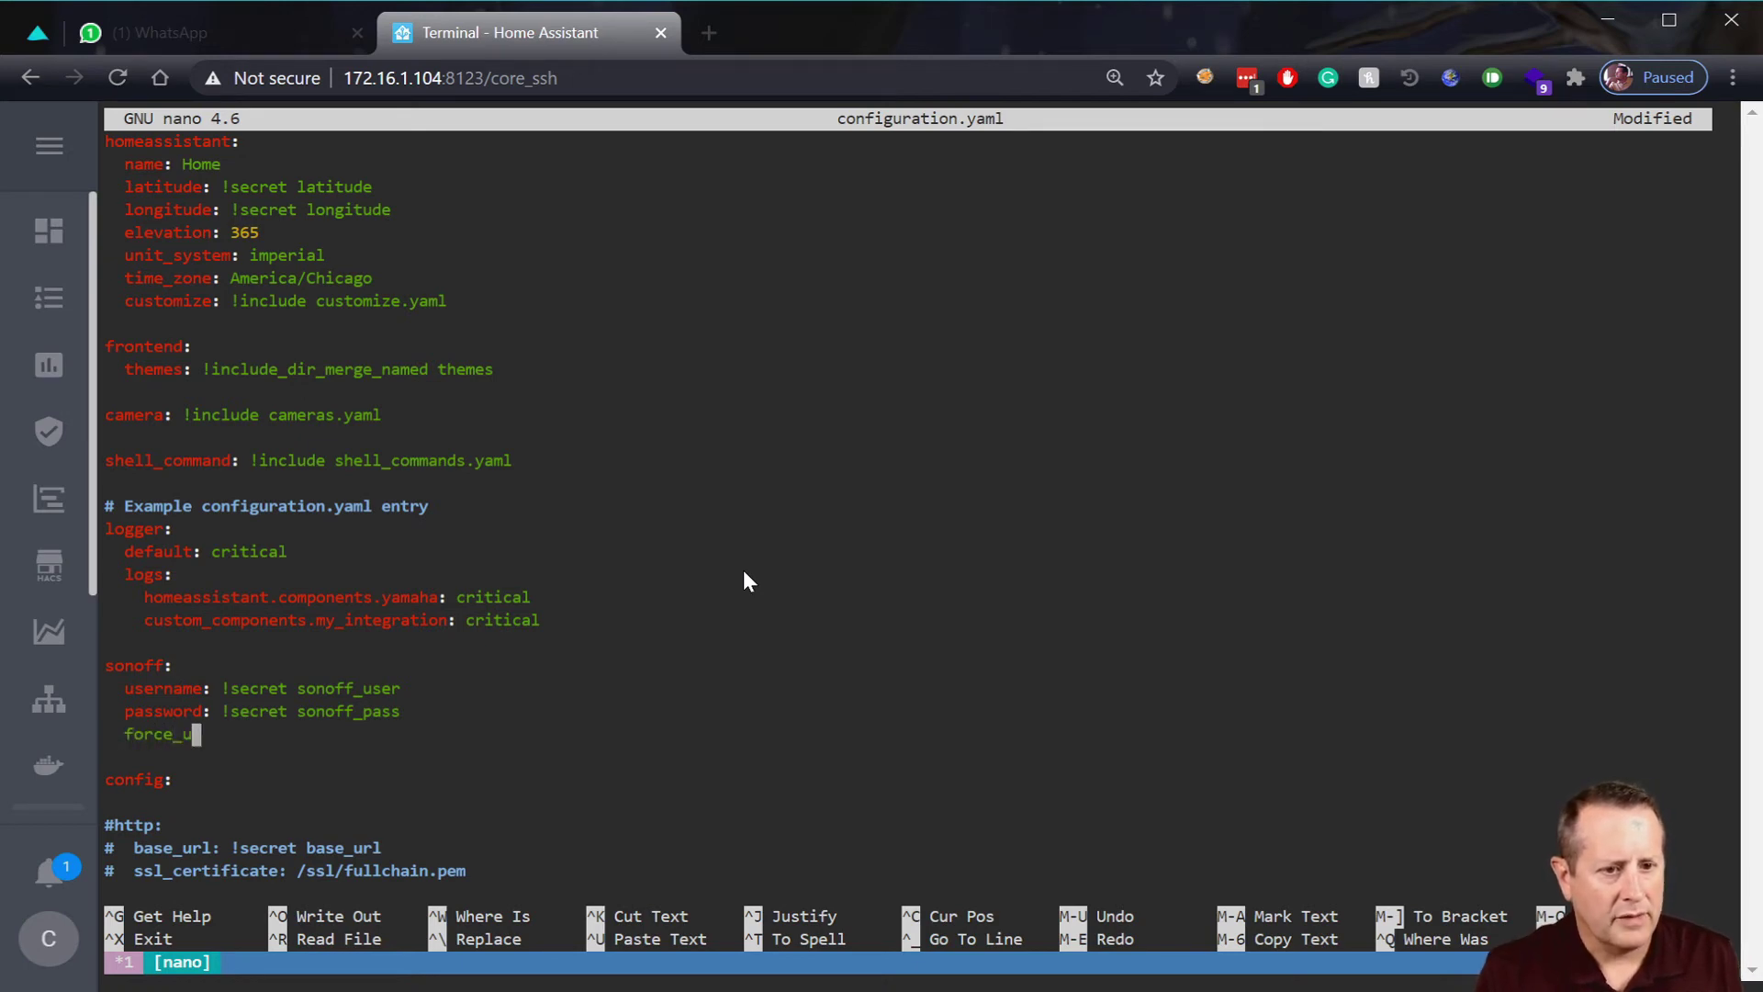
{"action": "type", "text": "pdate"}
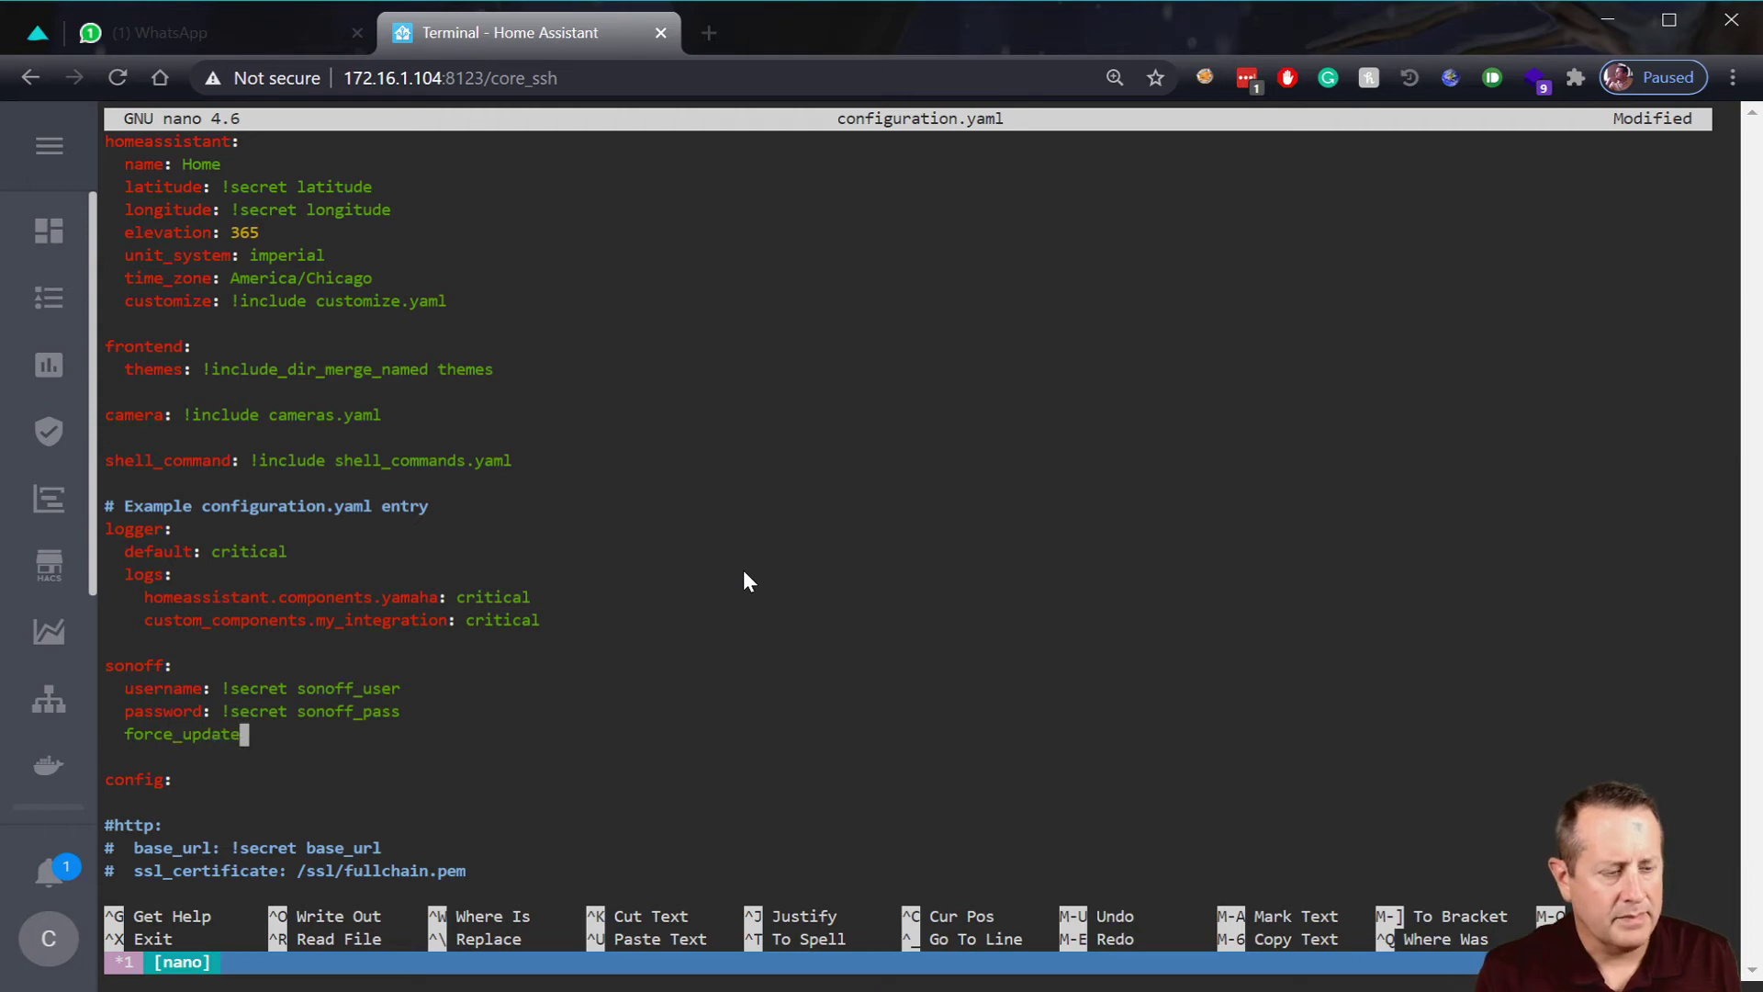
{"action": "type", "text": ":"}
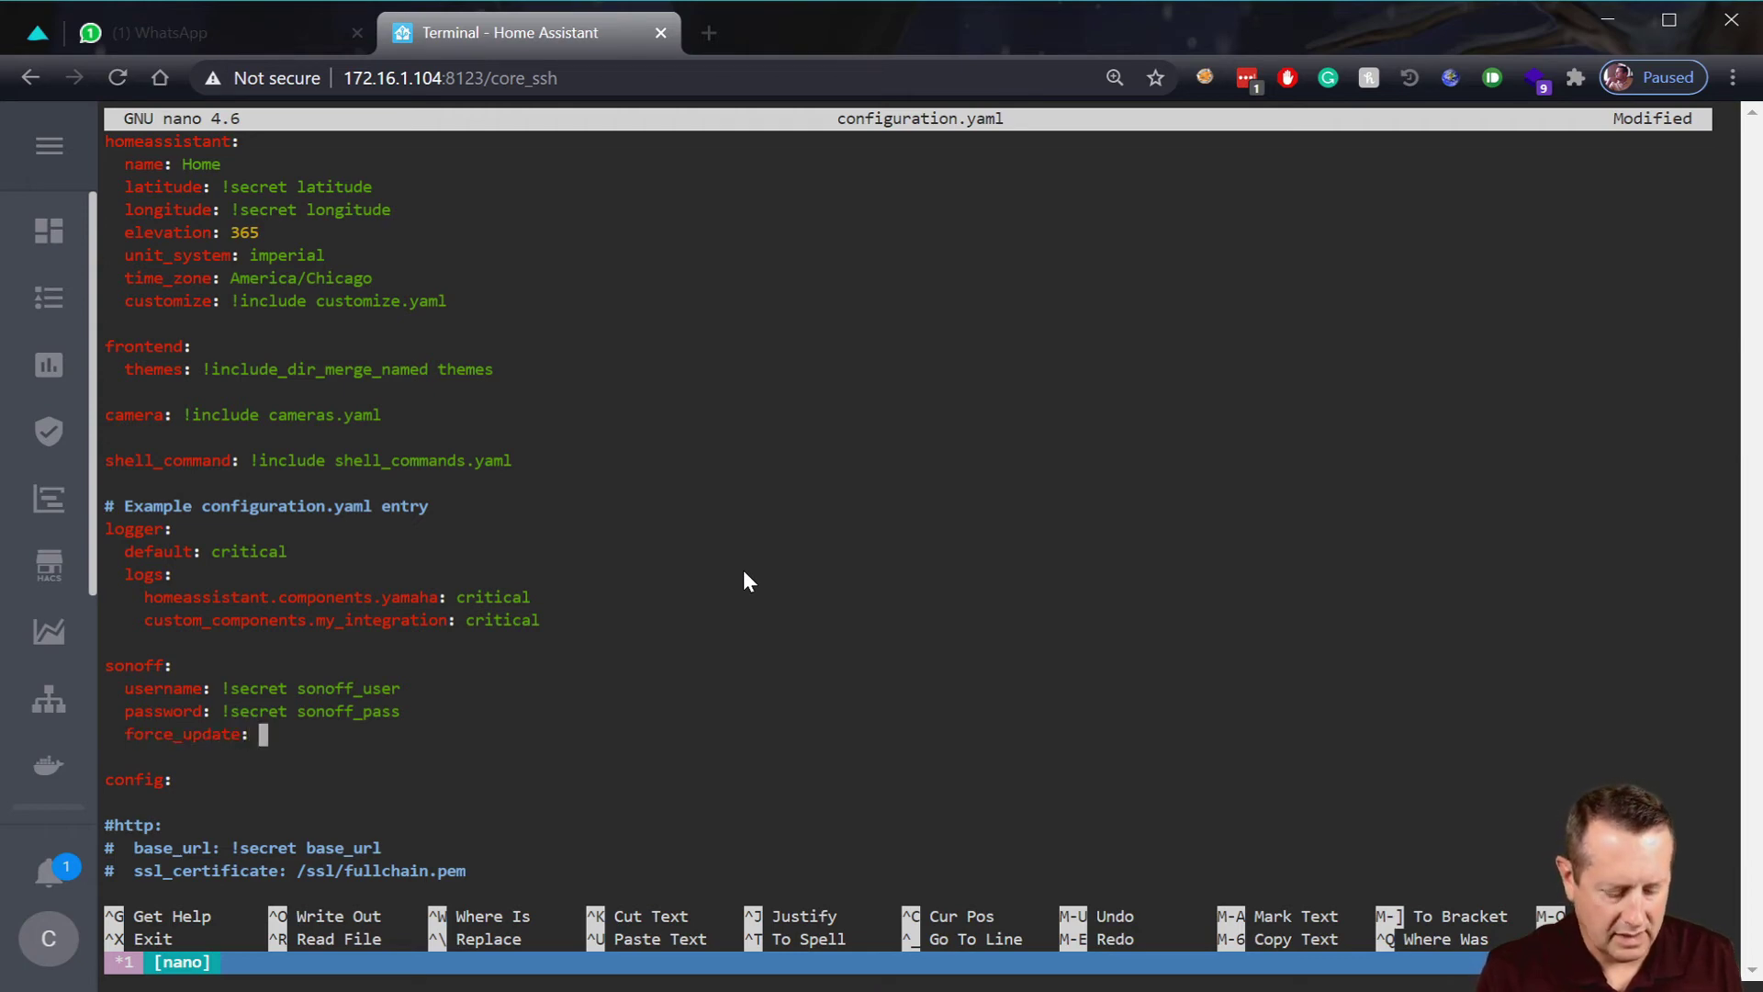
{"action": "type", "text": " ["}
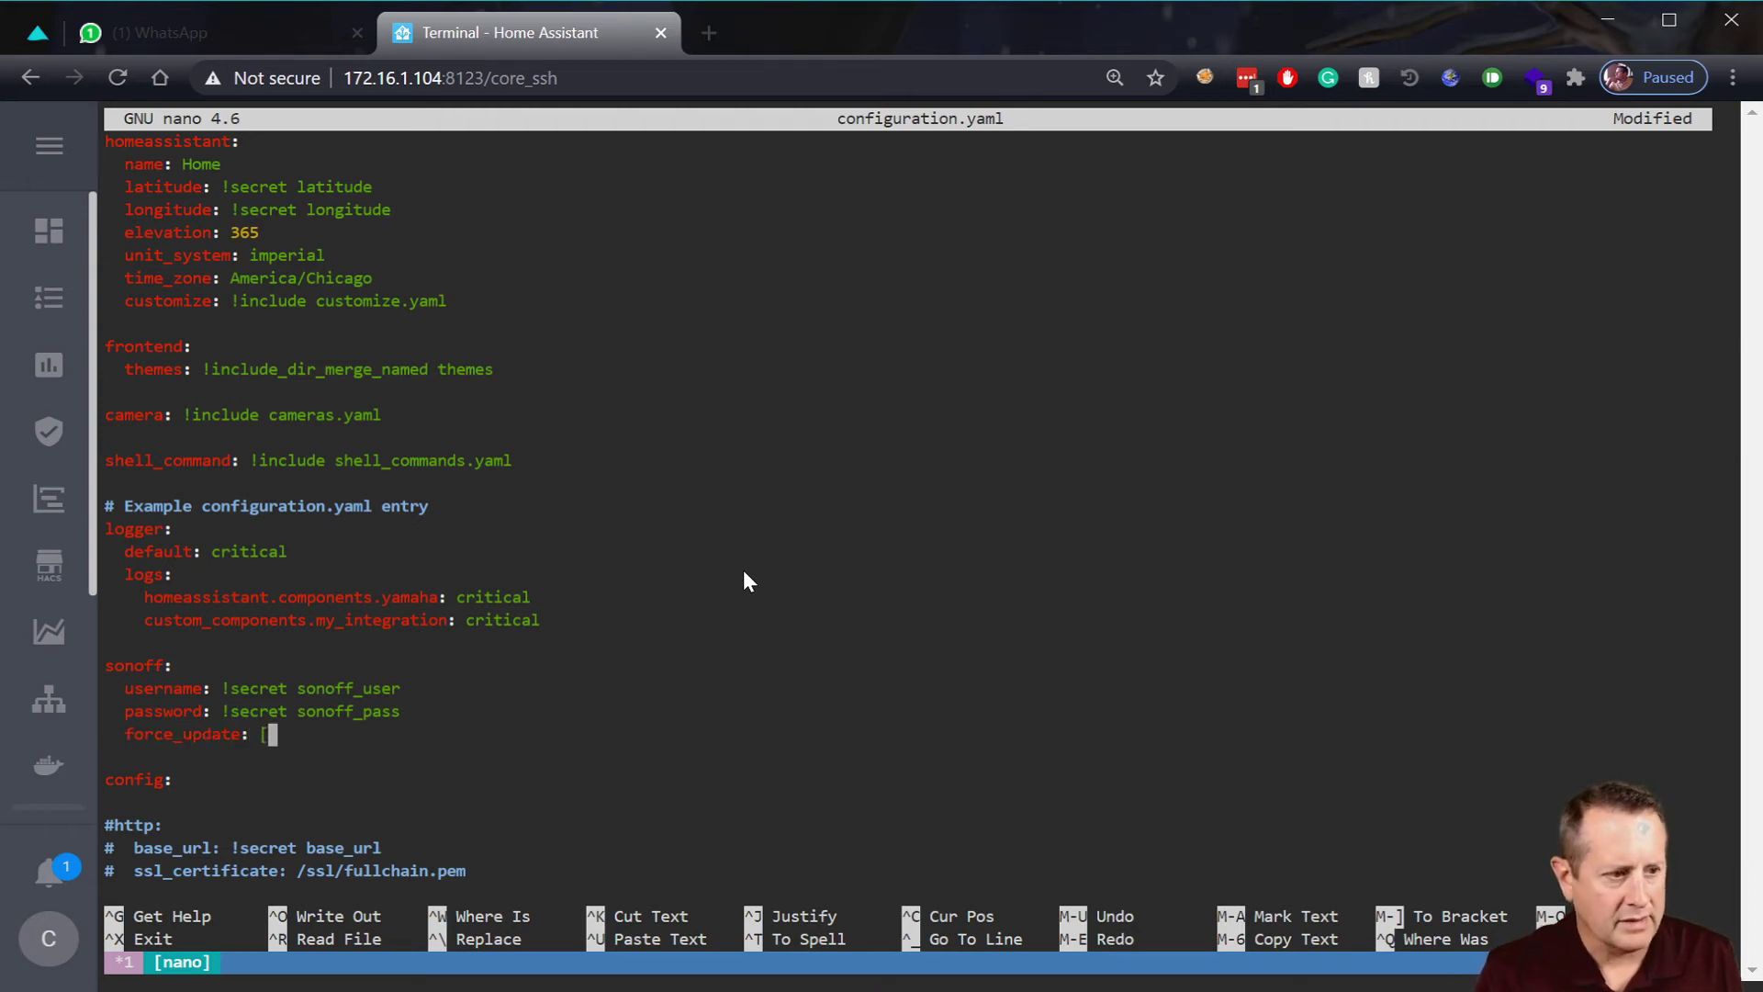
{"action": "type", "text": "temp"}
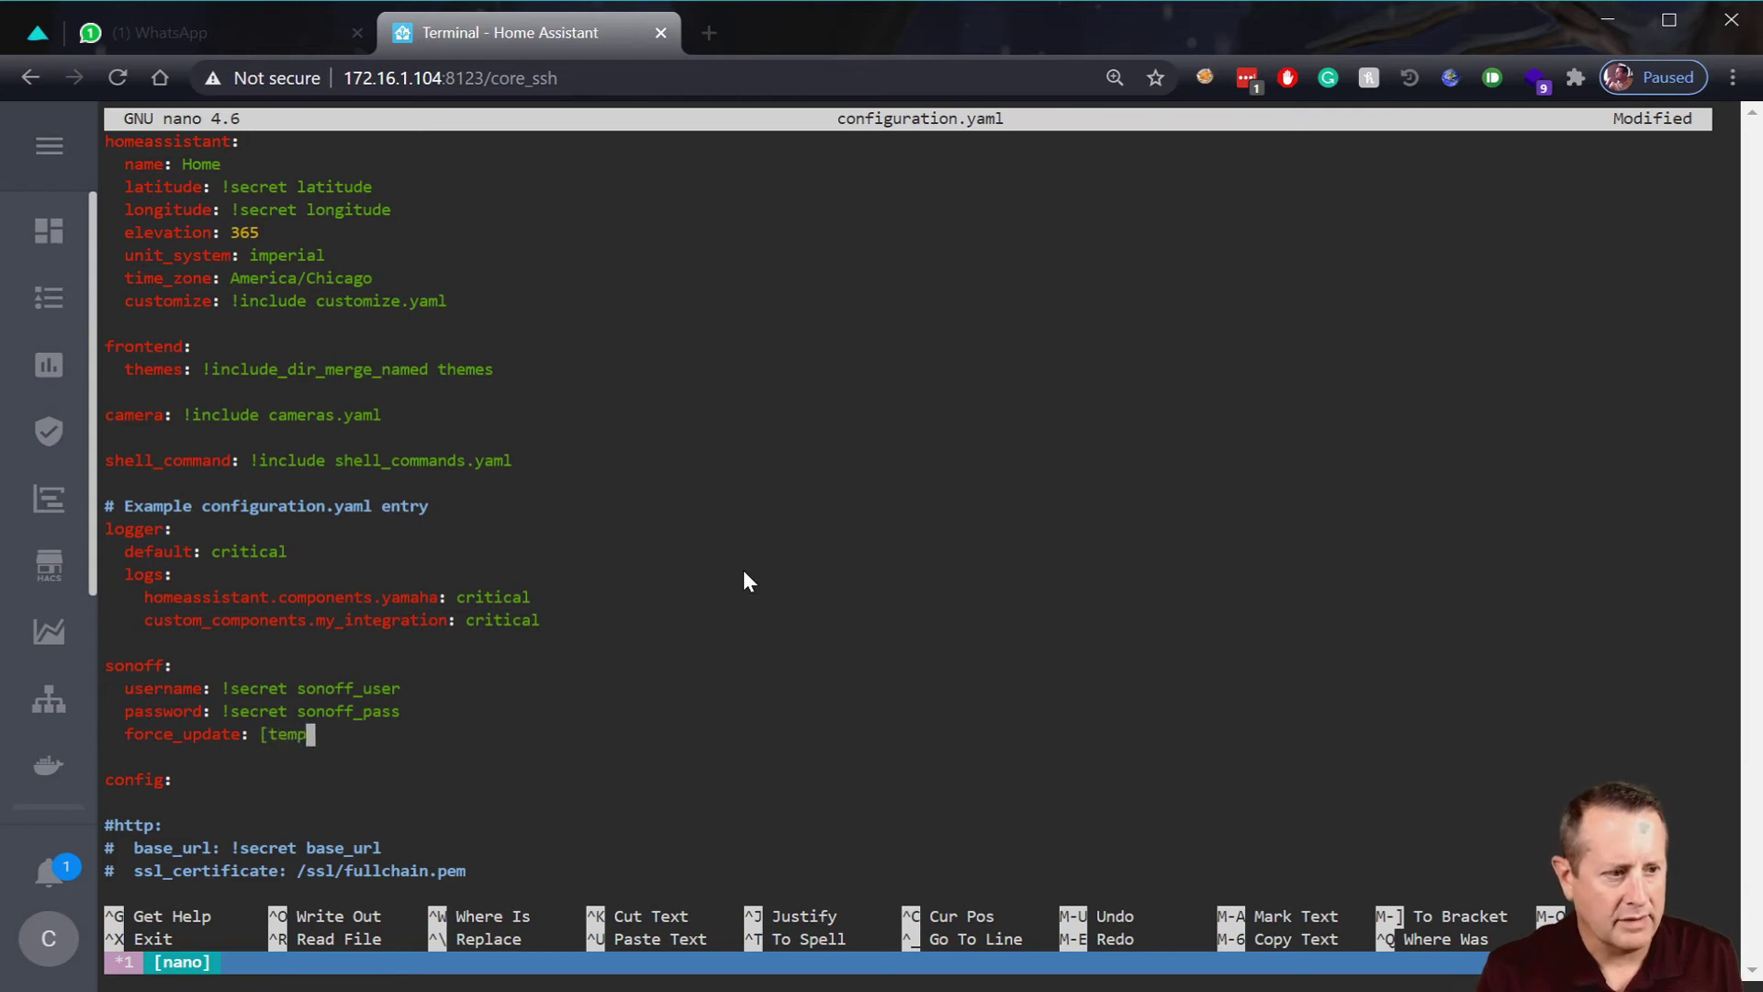
{"action": "type", "text": "erature"}
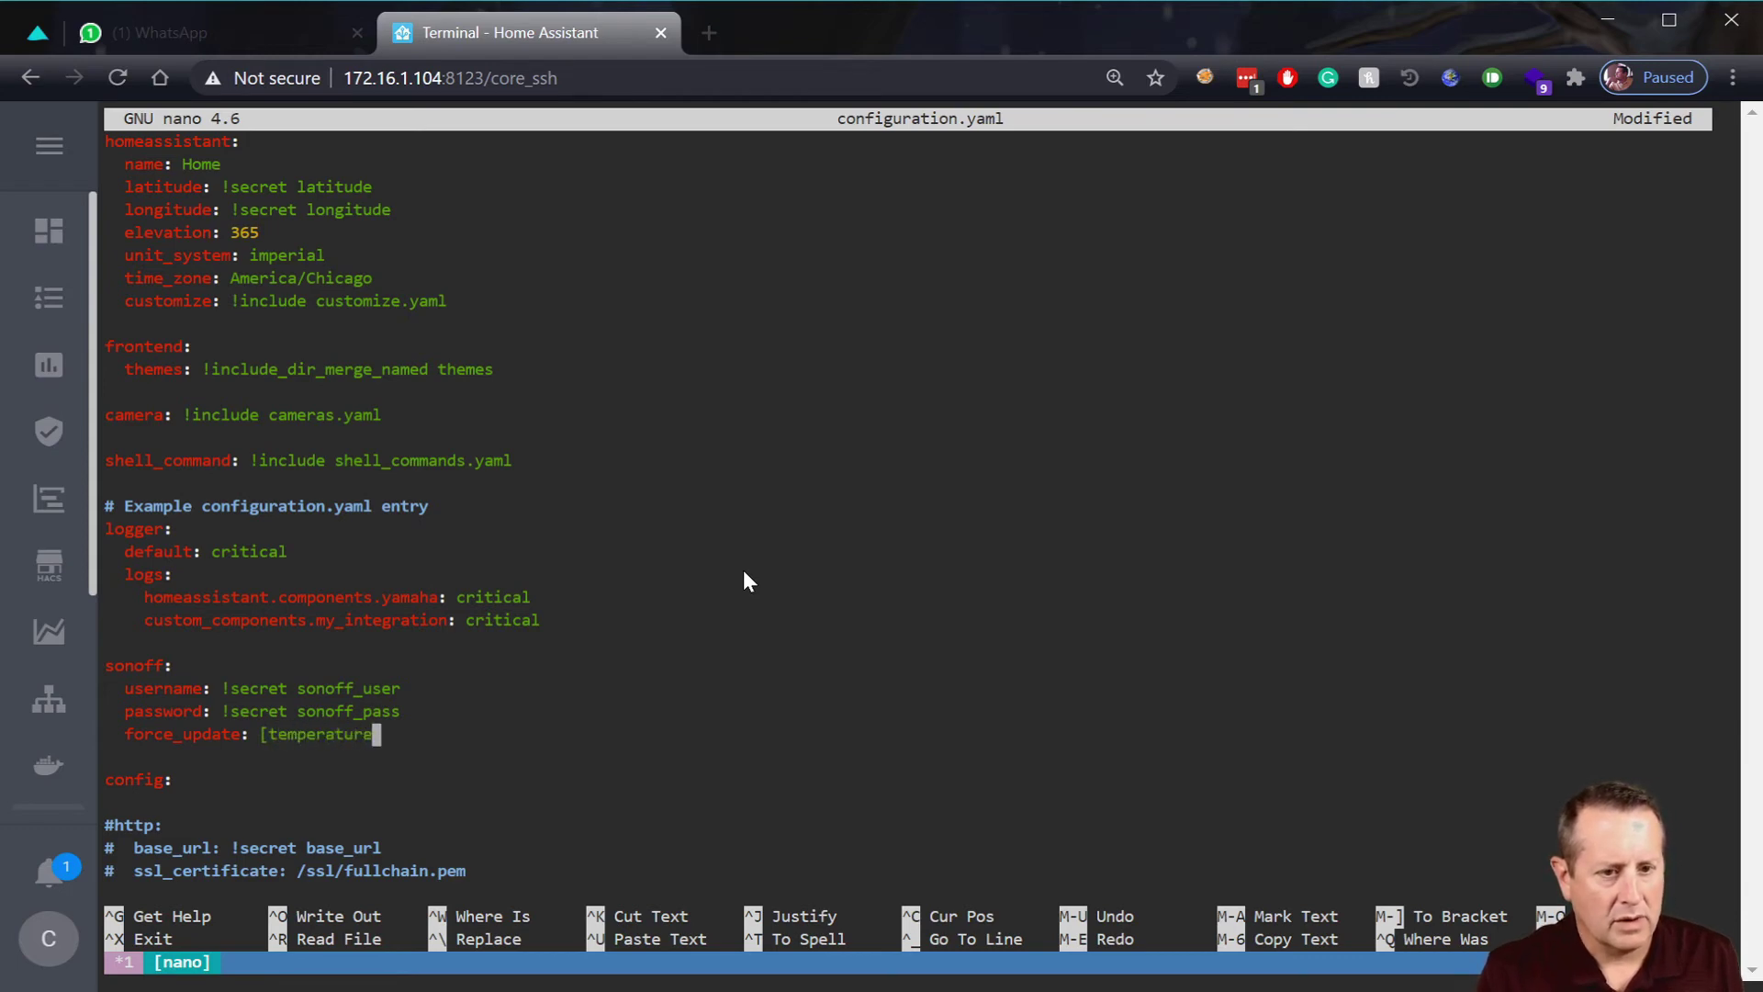
{"action": "type", "text": ", po"}
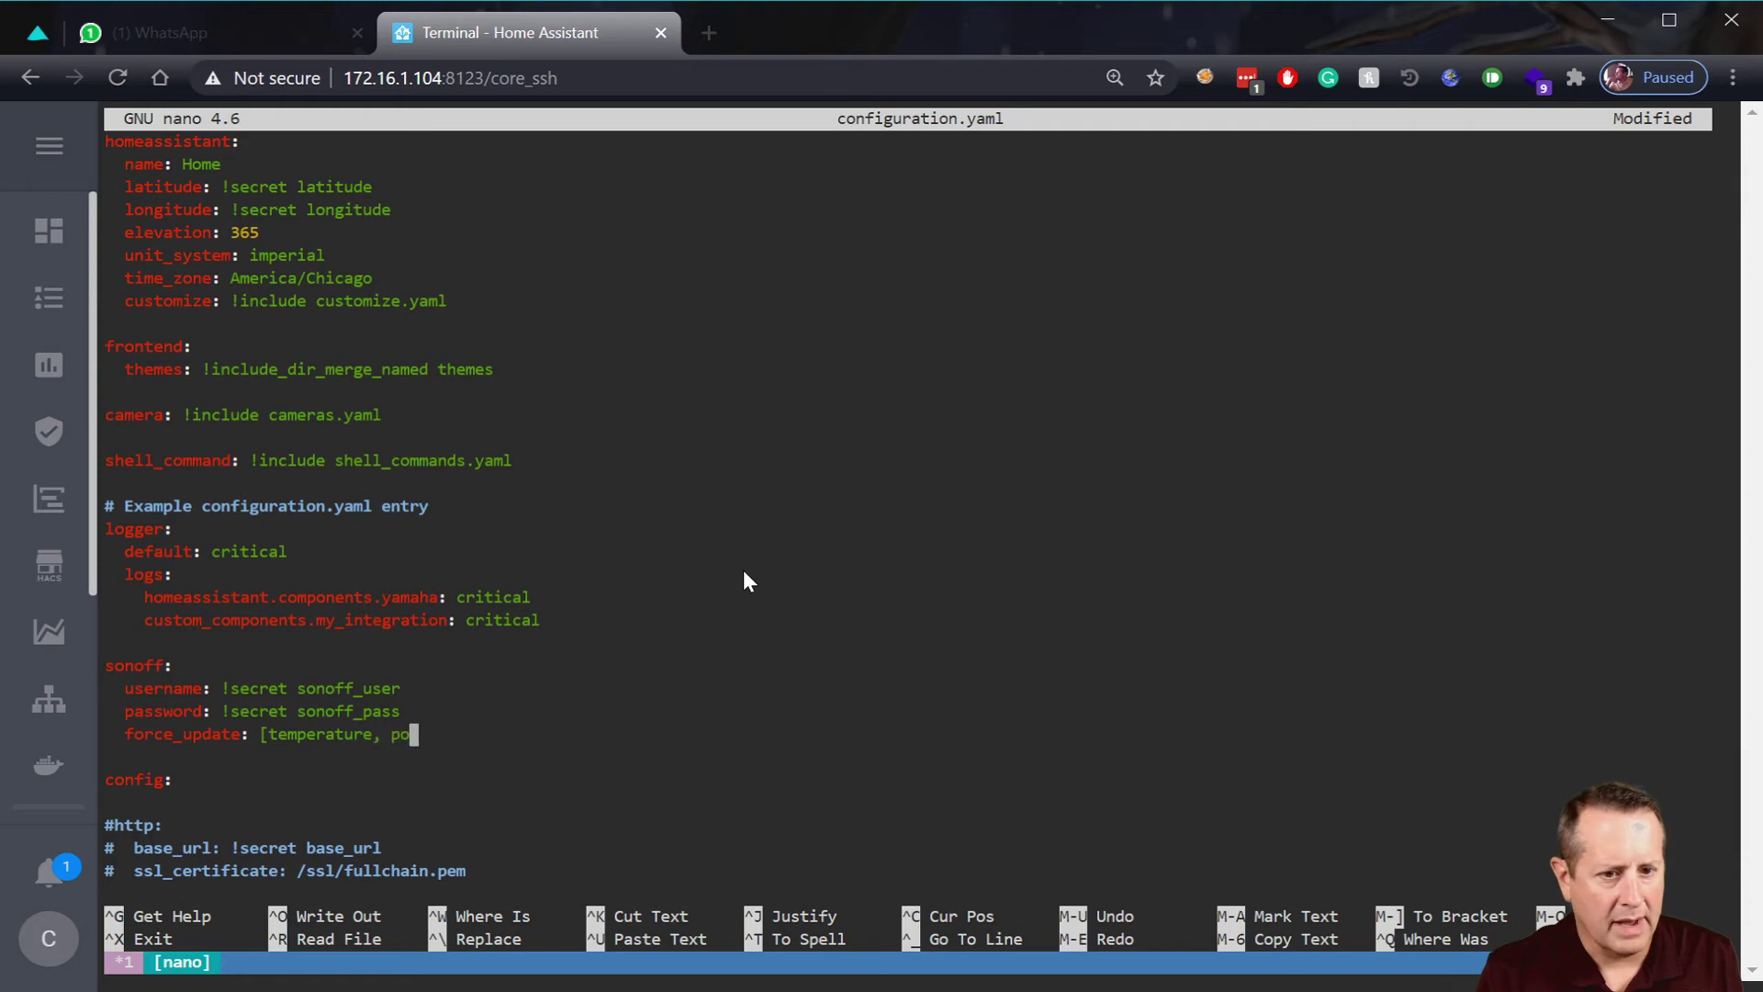
{"action": "type", "text": "wer]"}
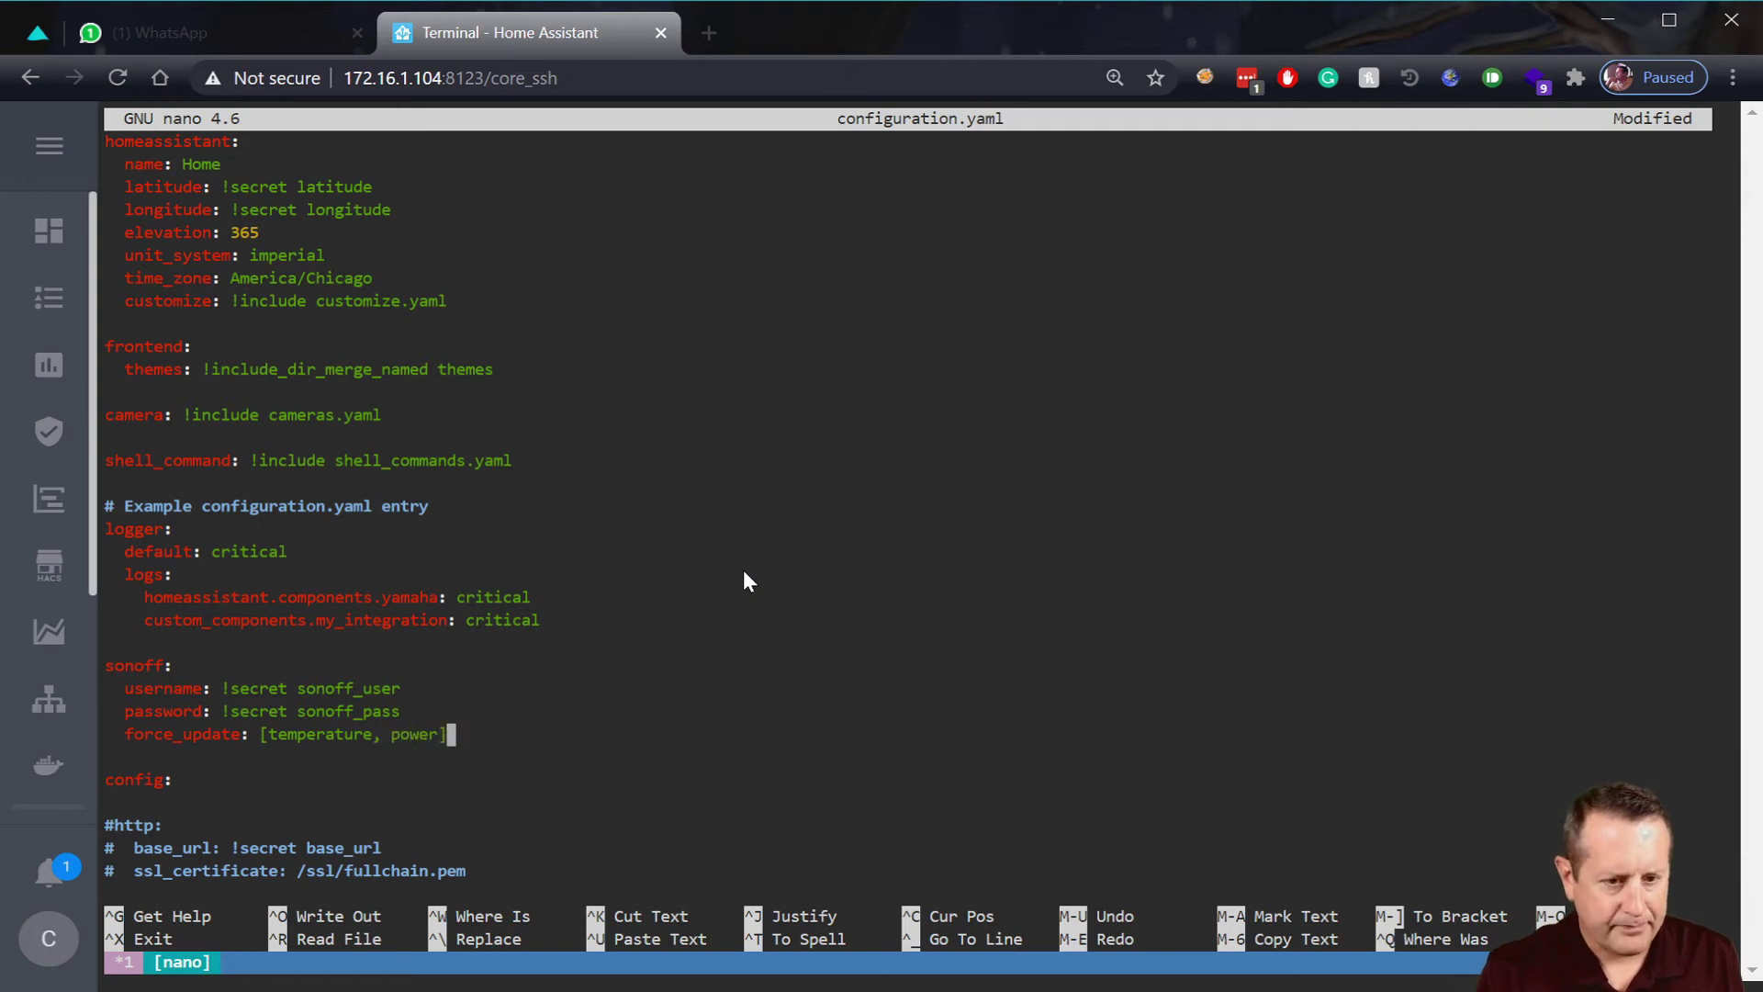
{"action": "key", "text": "Return"}
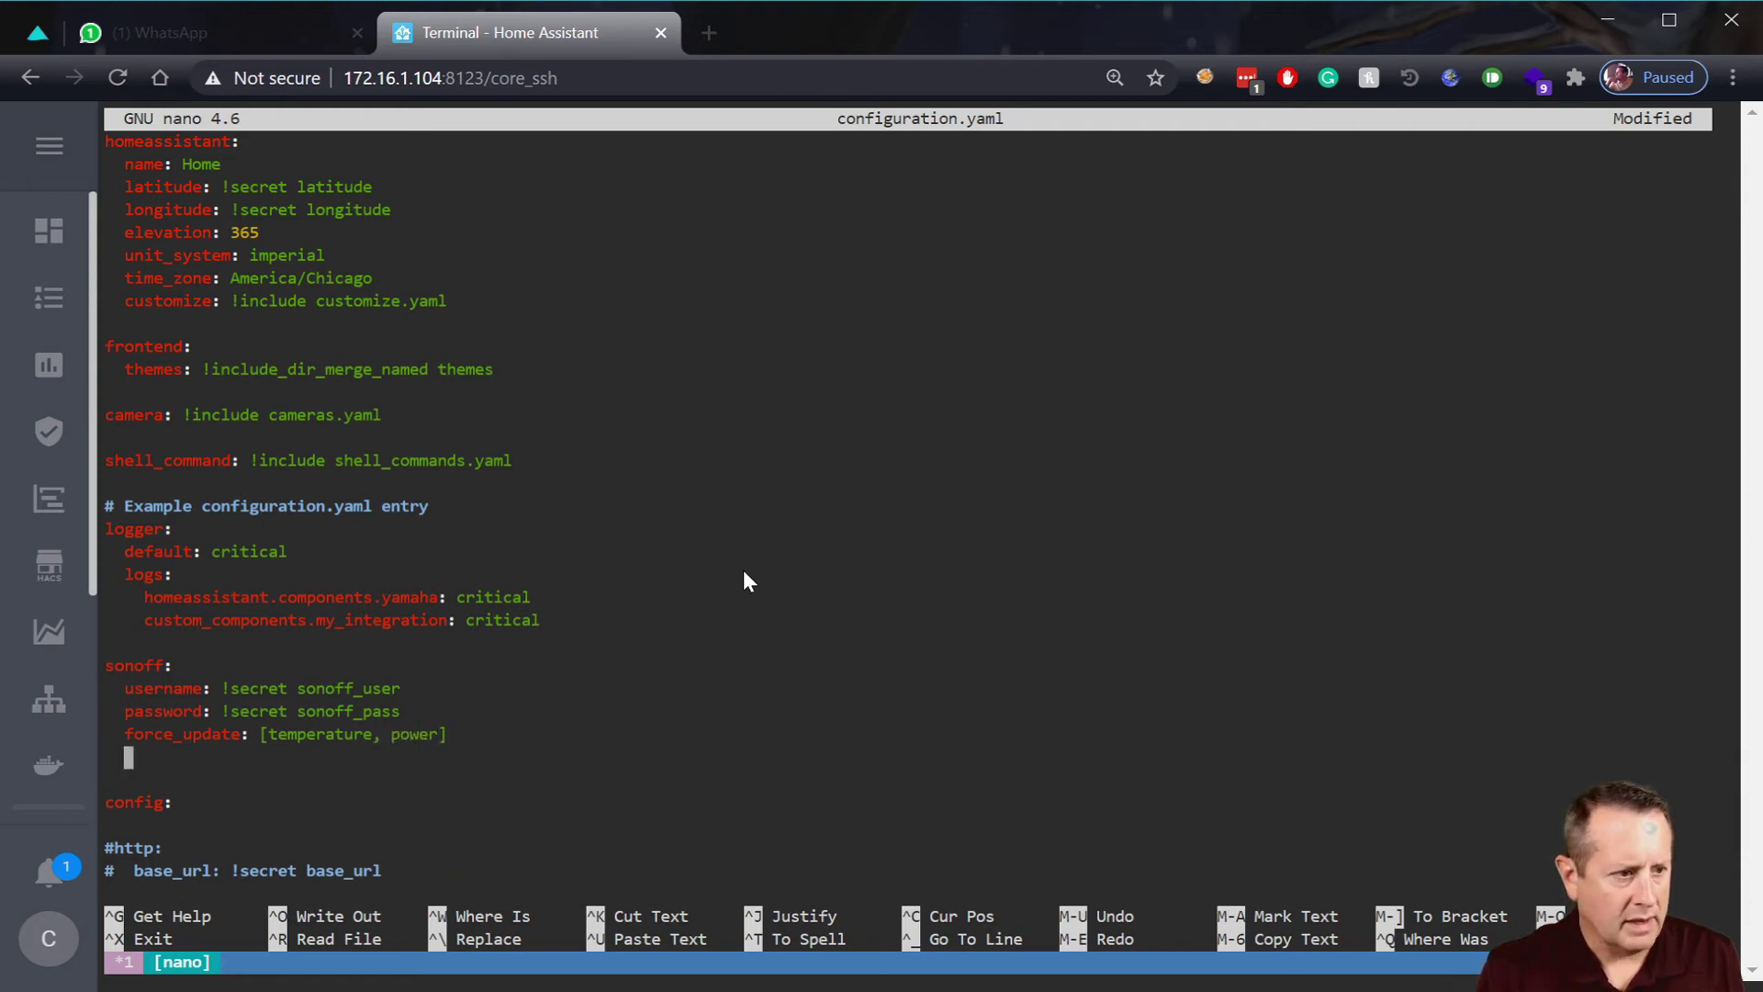
{"action": "type", "text": "scan_i"}
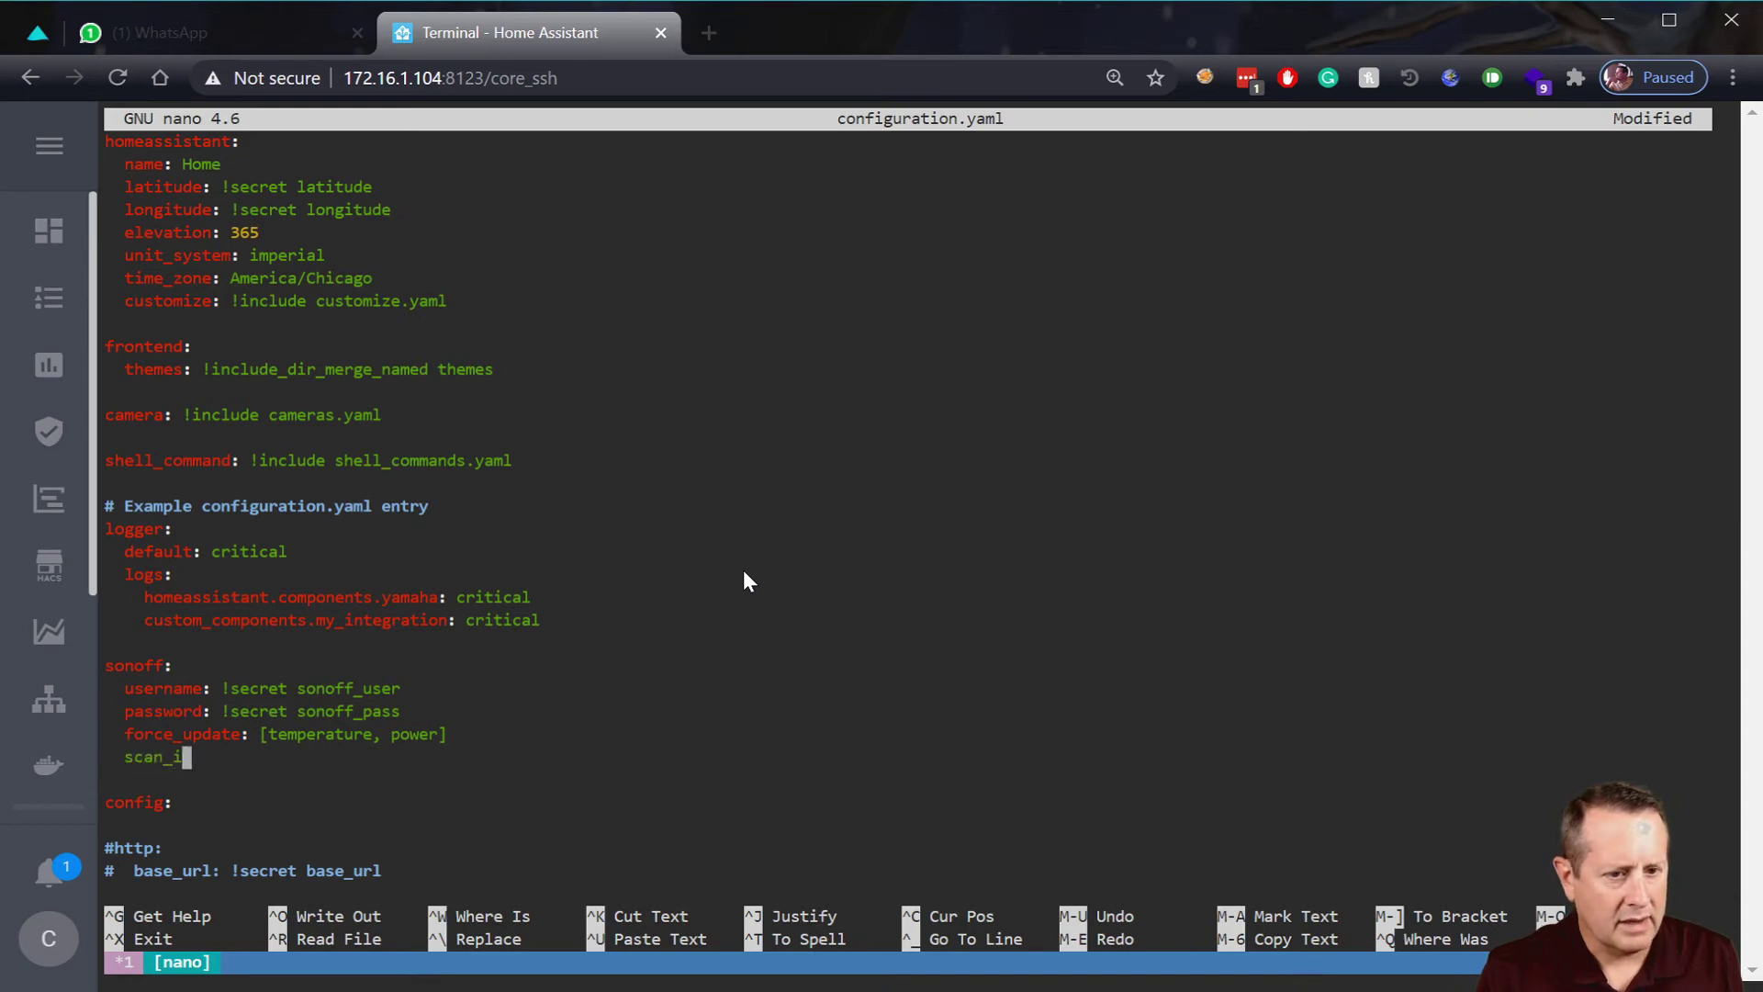
{"action": "type", "text": "nterval"}
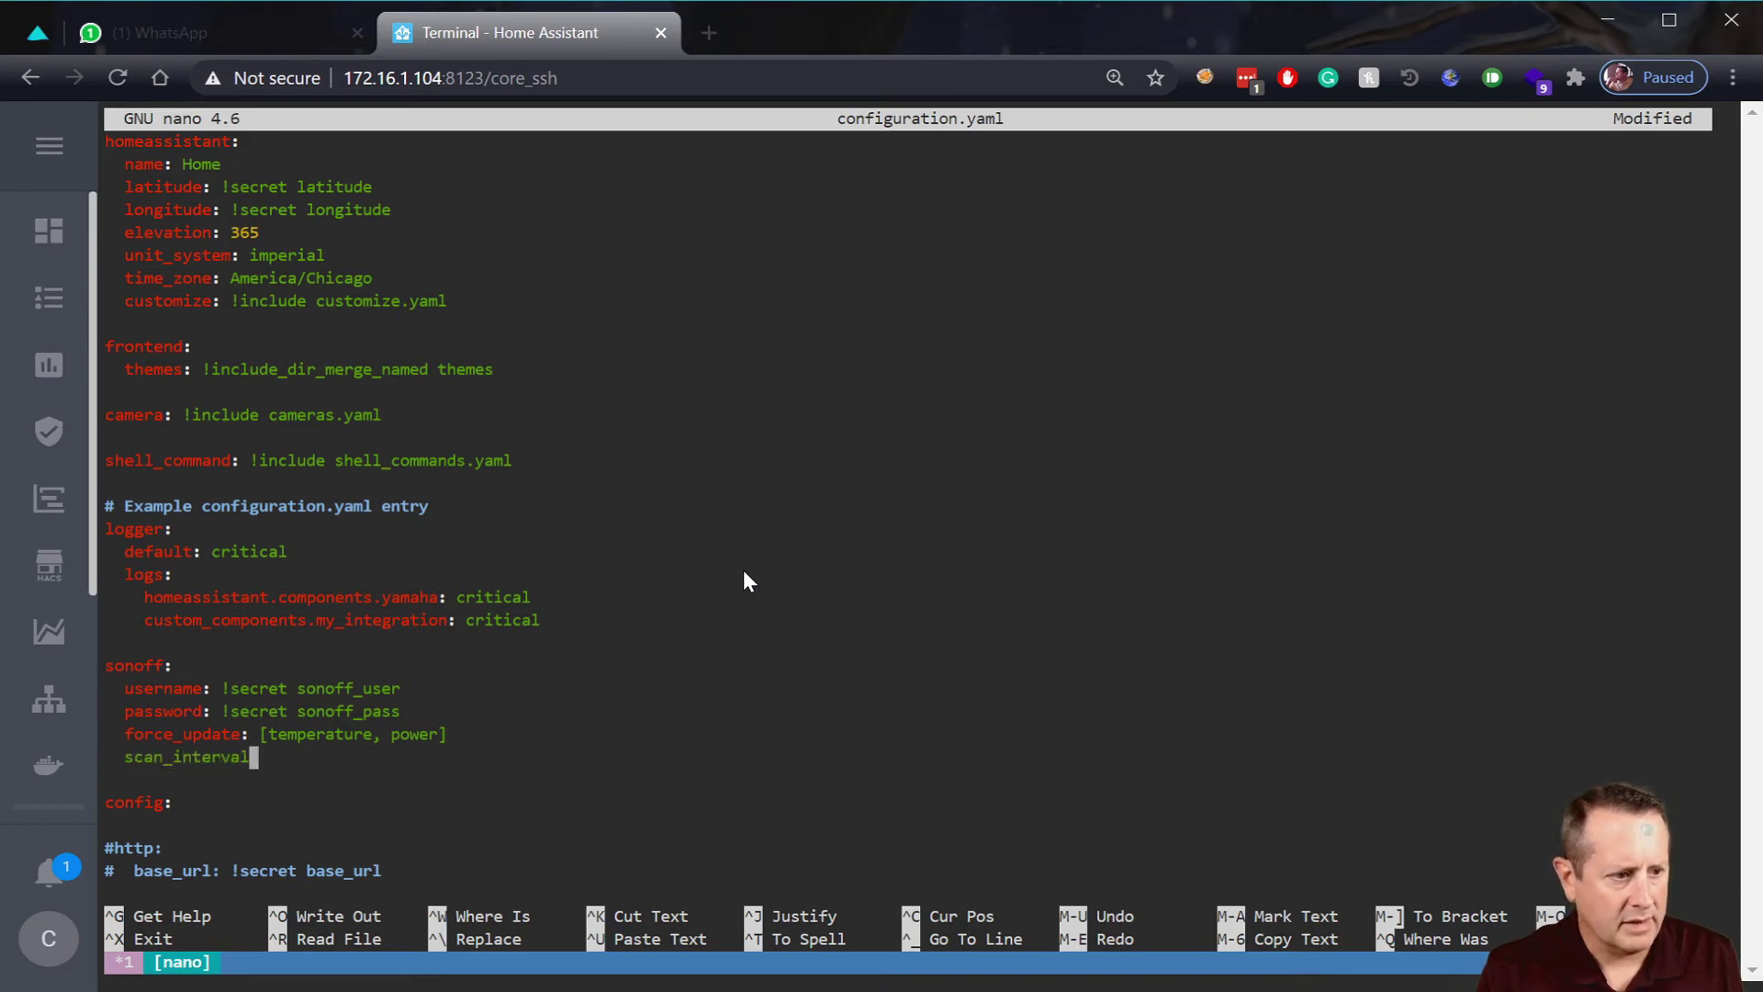
{"action": "type", "text": ":"}
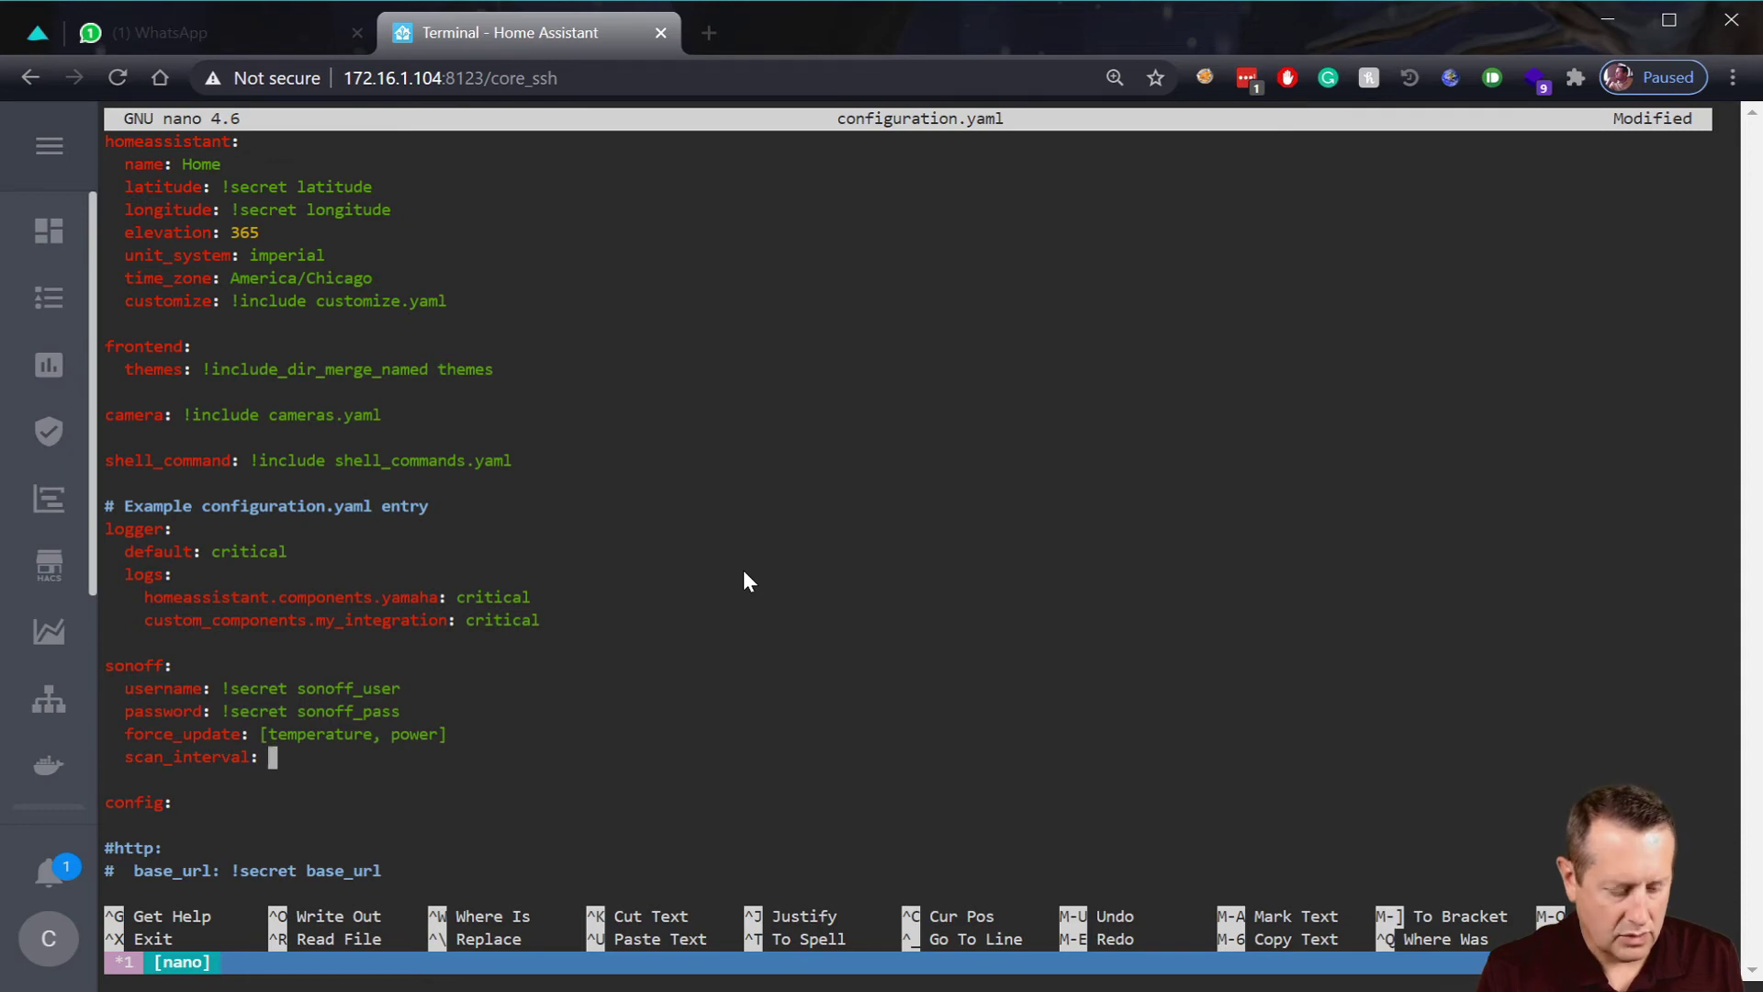
{"action": "type", "text": " :"}
{"action": "key", "text": "BackSpace"}
{"action": "key", "text": "BackSpace"}
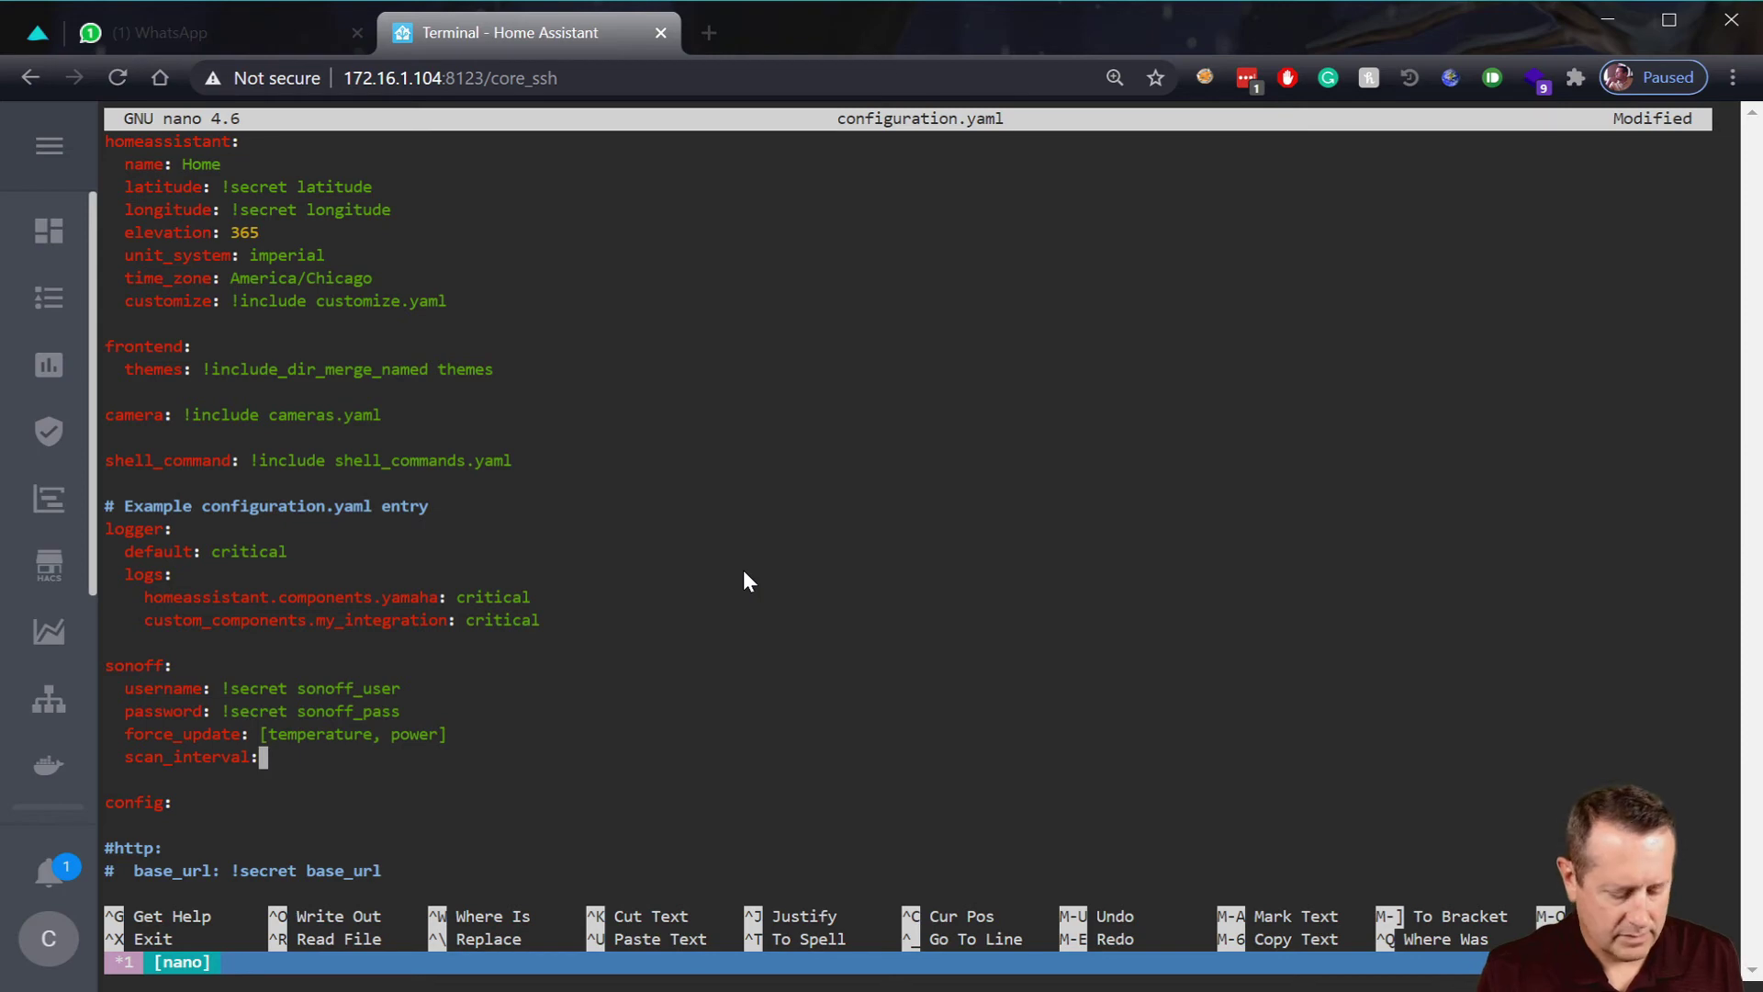
{"action": "type", "text": "'"}
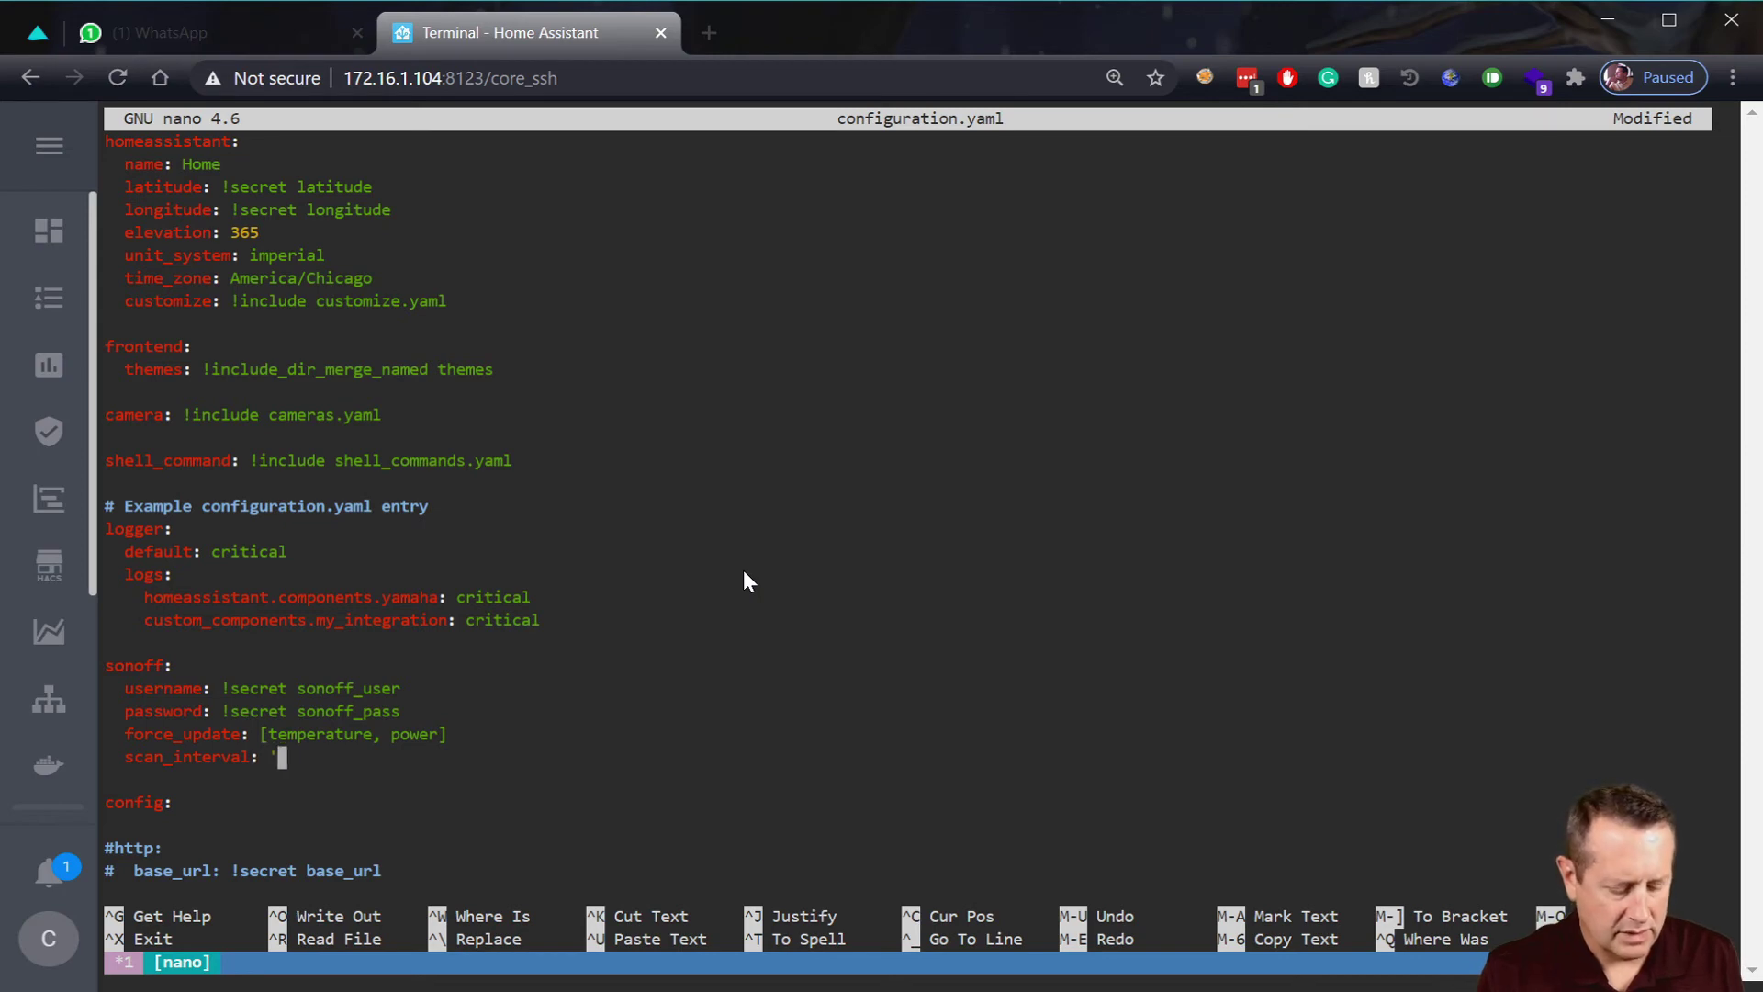
{"action": "type", "text": "00:"}
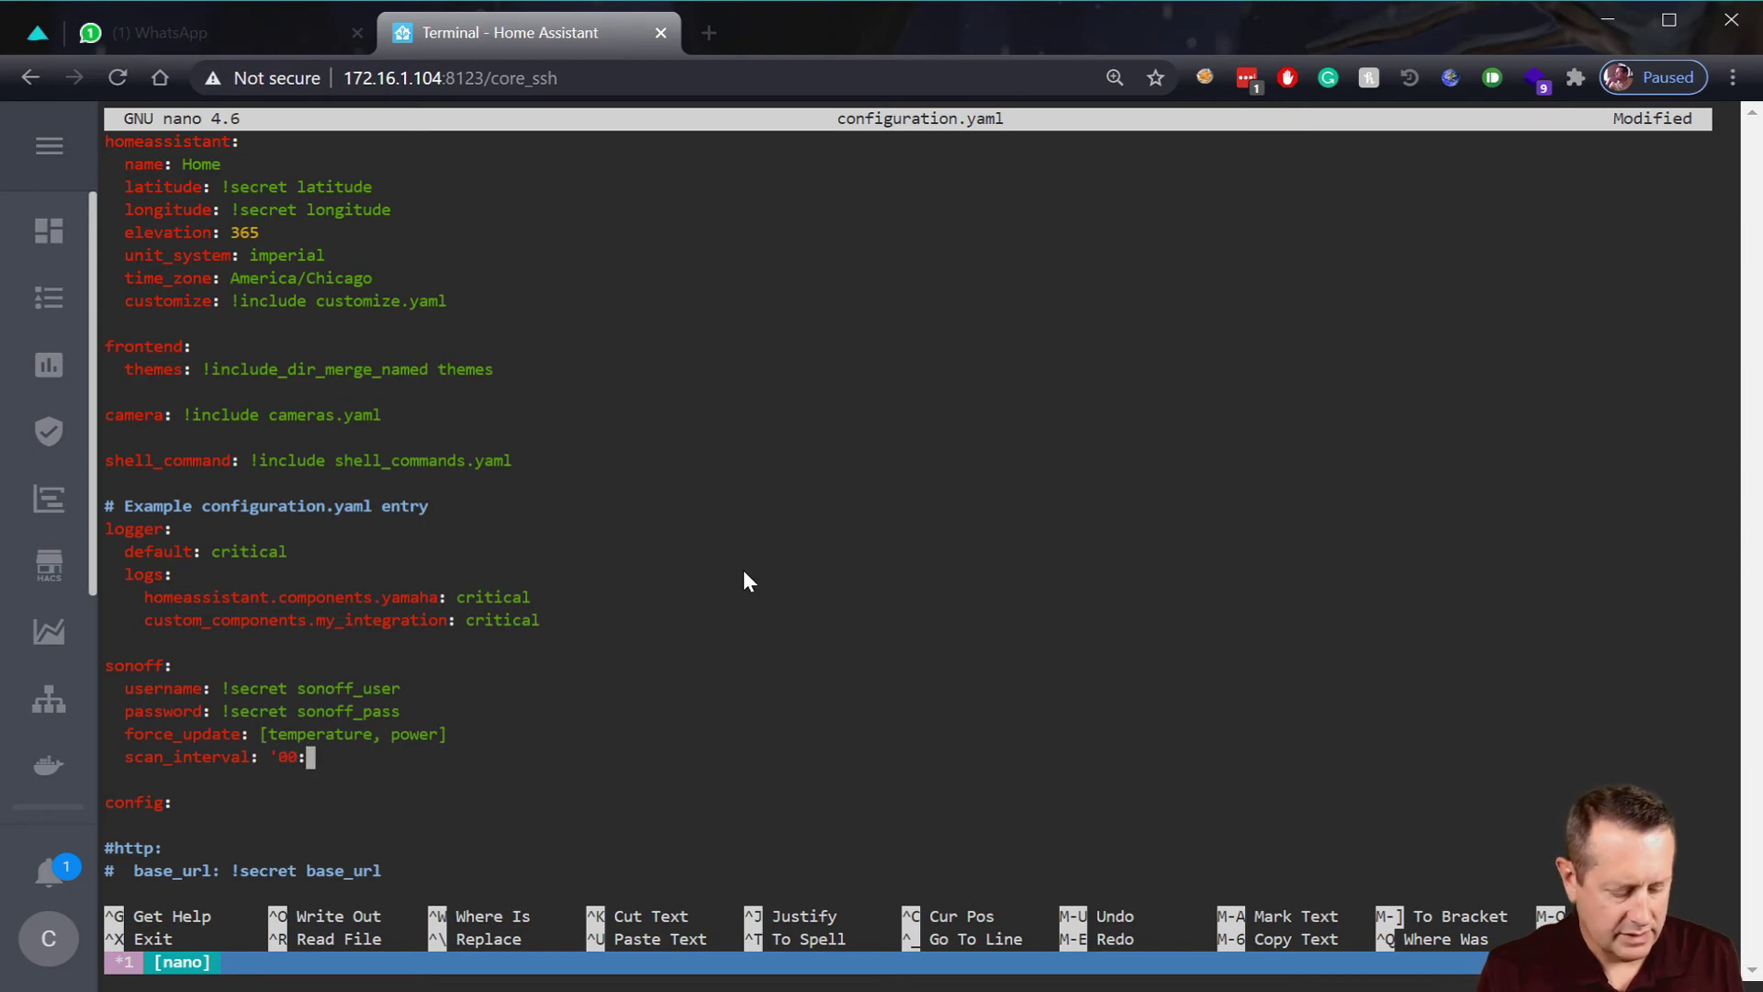
{"action": "type", "text": "05:00"}
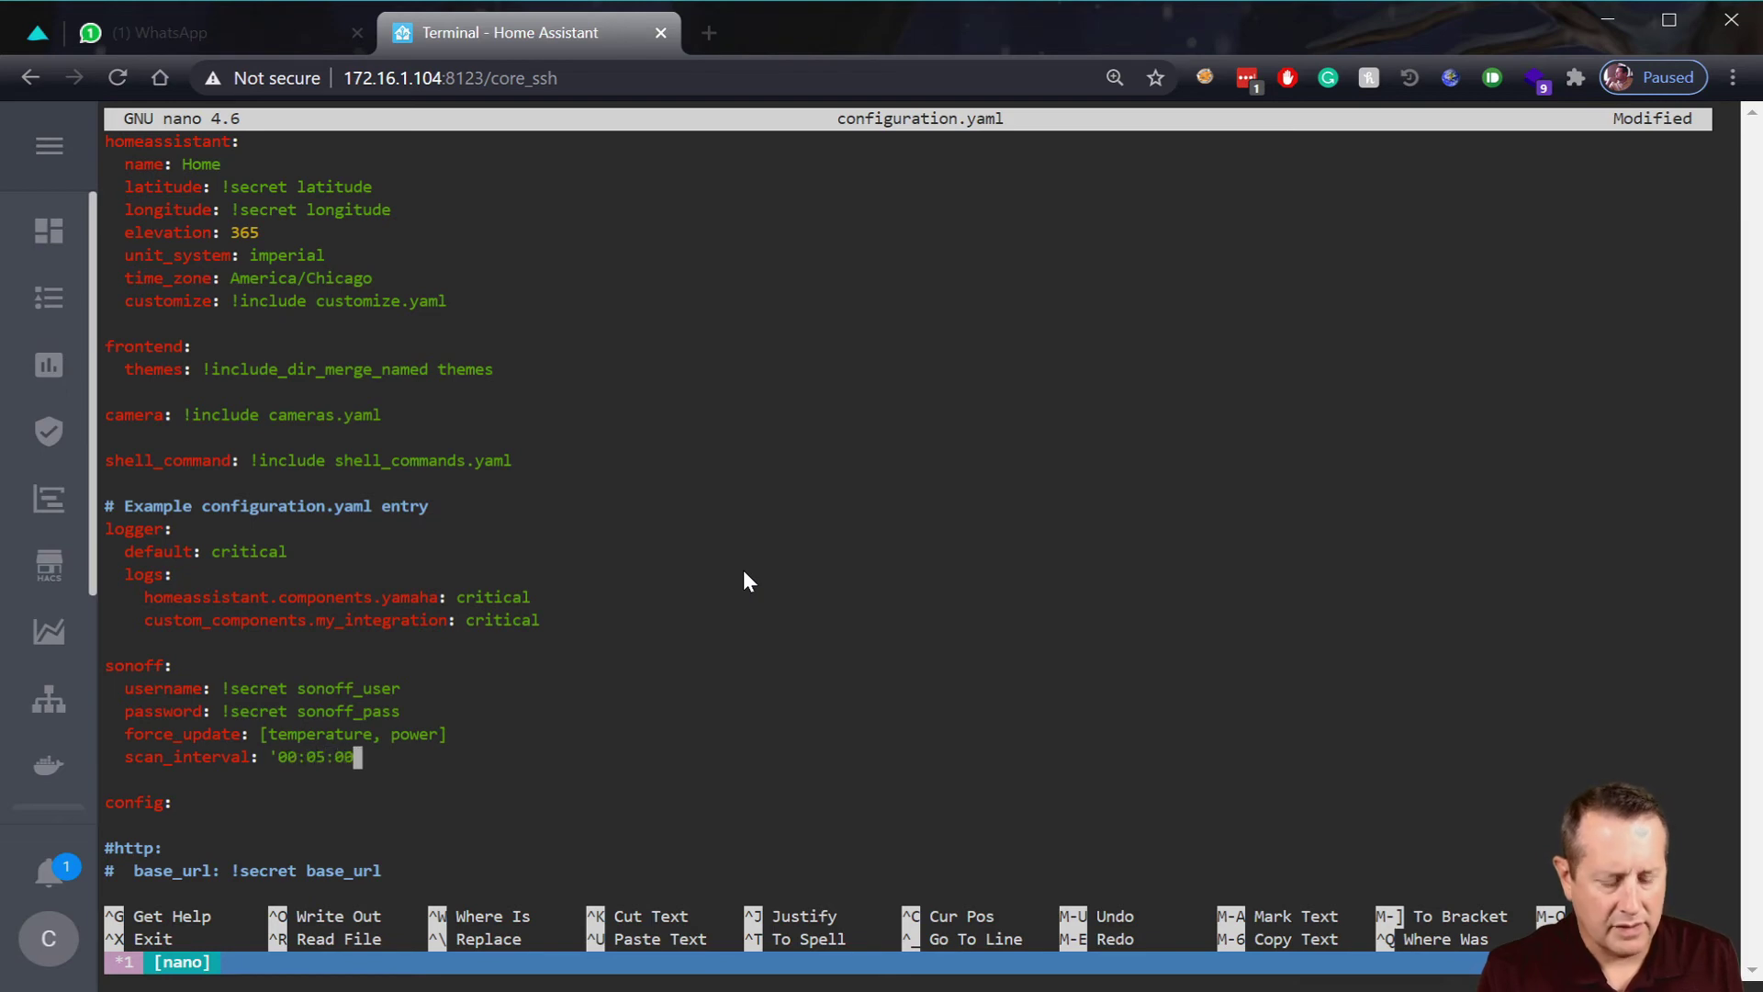
{"action": "type", "text": "'"}
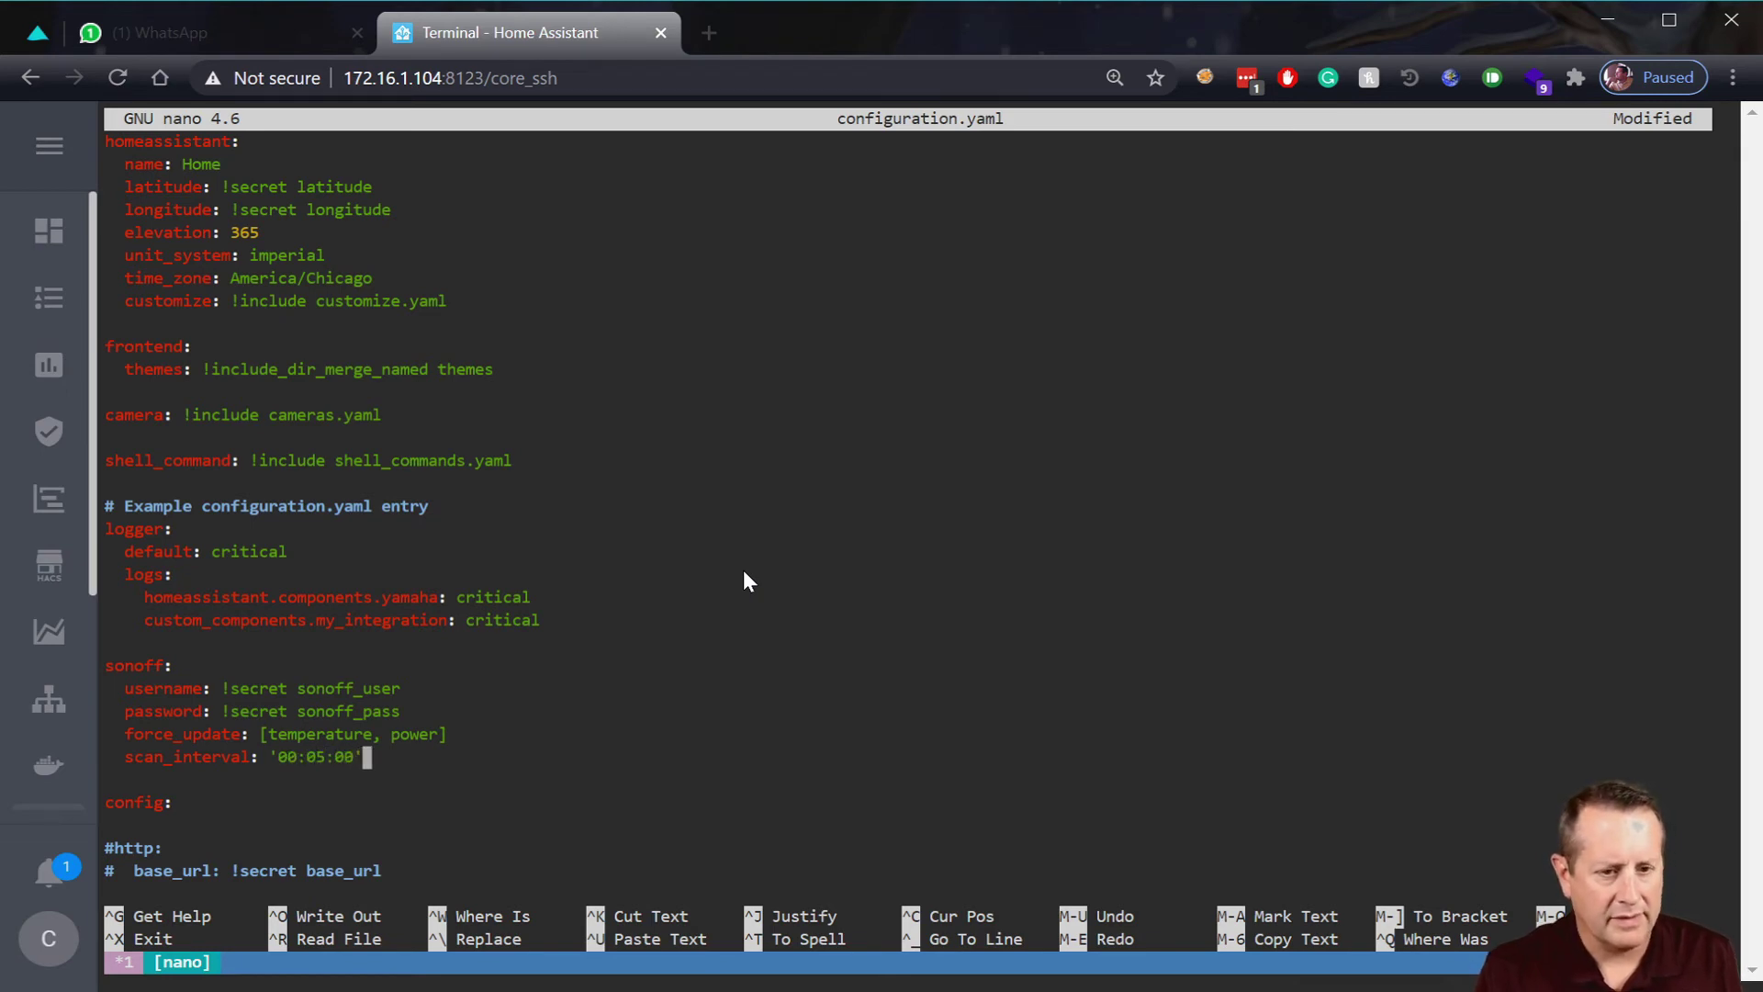
{"action": "key", "text": "Left"}
{"action": "key", "text": "Left"}
{"action": "key", "text": "Left"}
{"action": "key", "text": "Left"}
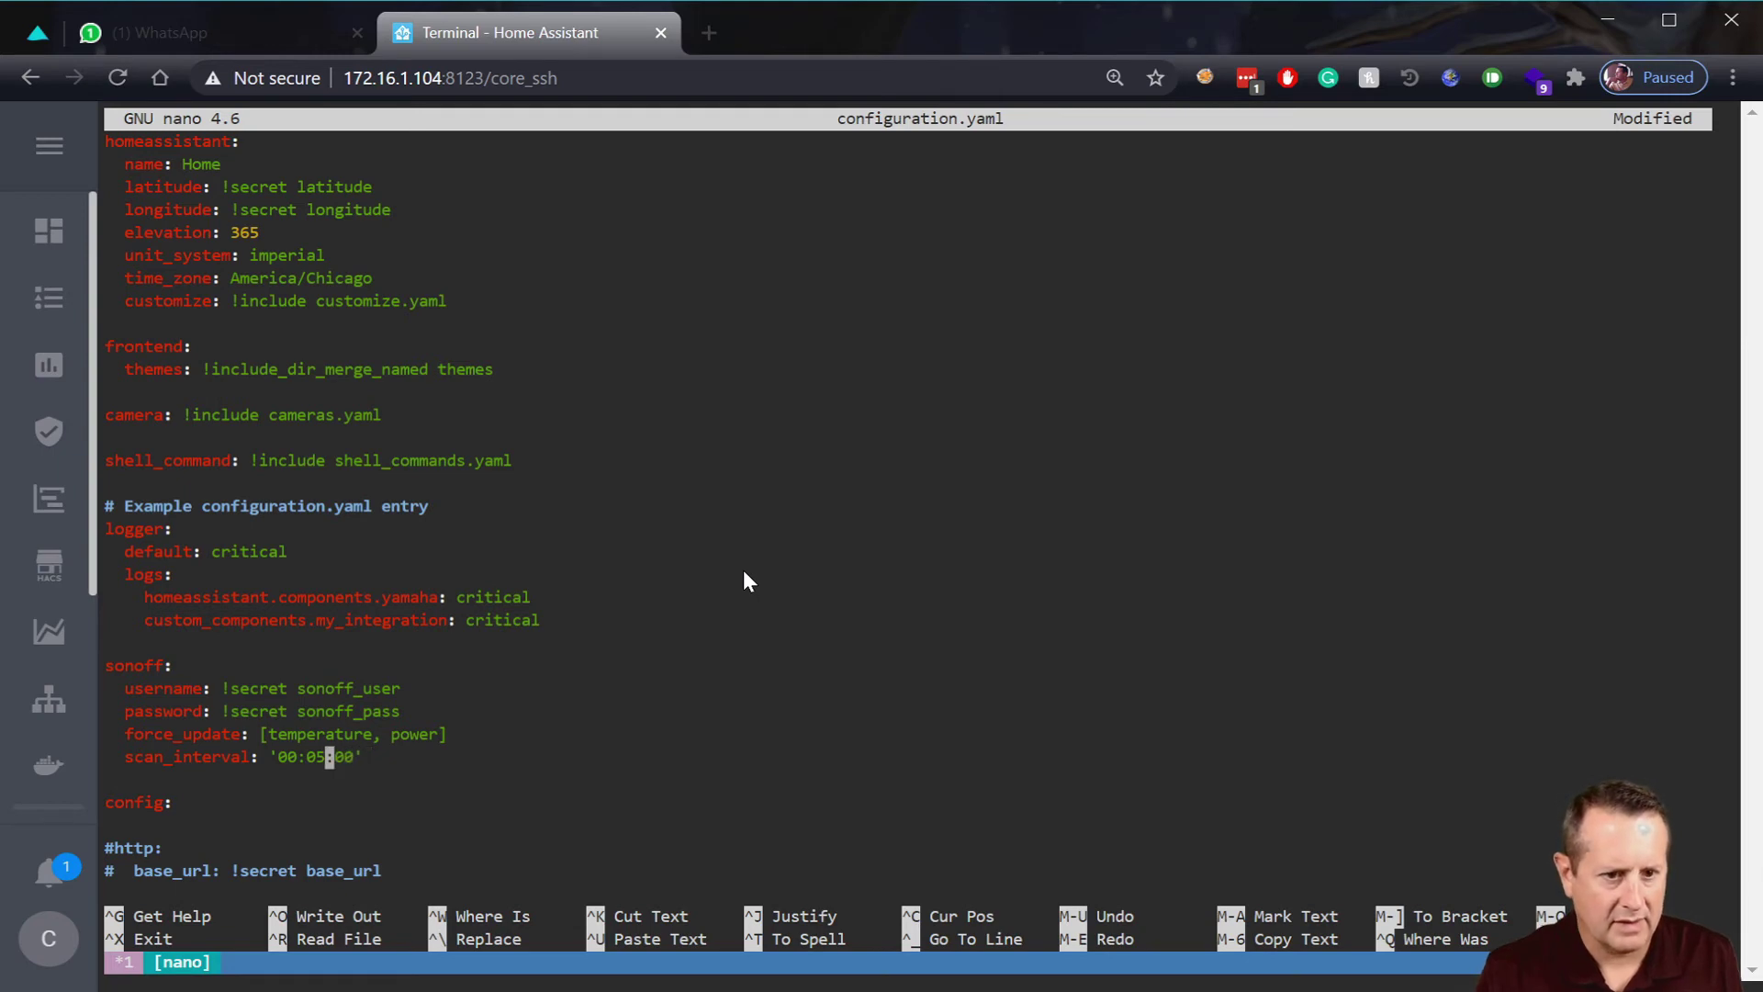
{"action": "key", "text": "Right"}
{"action": "key", "text": "Right"}
{"action": "key", "text": "Right"}
{"action": "key", "text": "Right"}
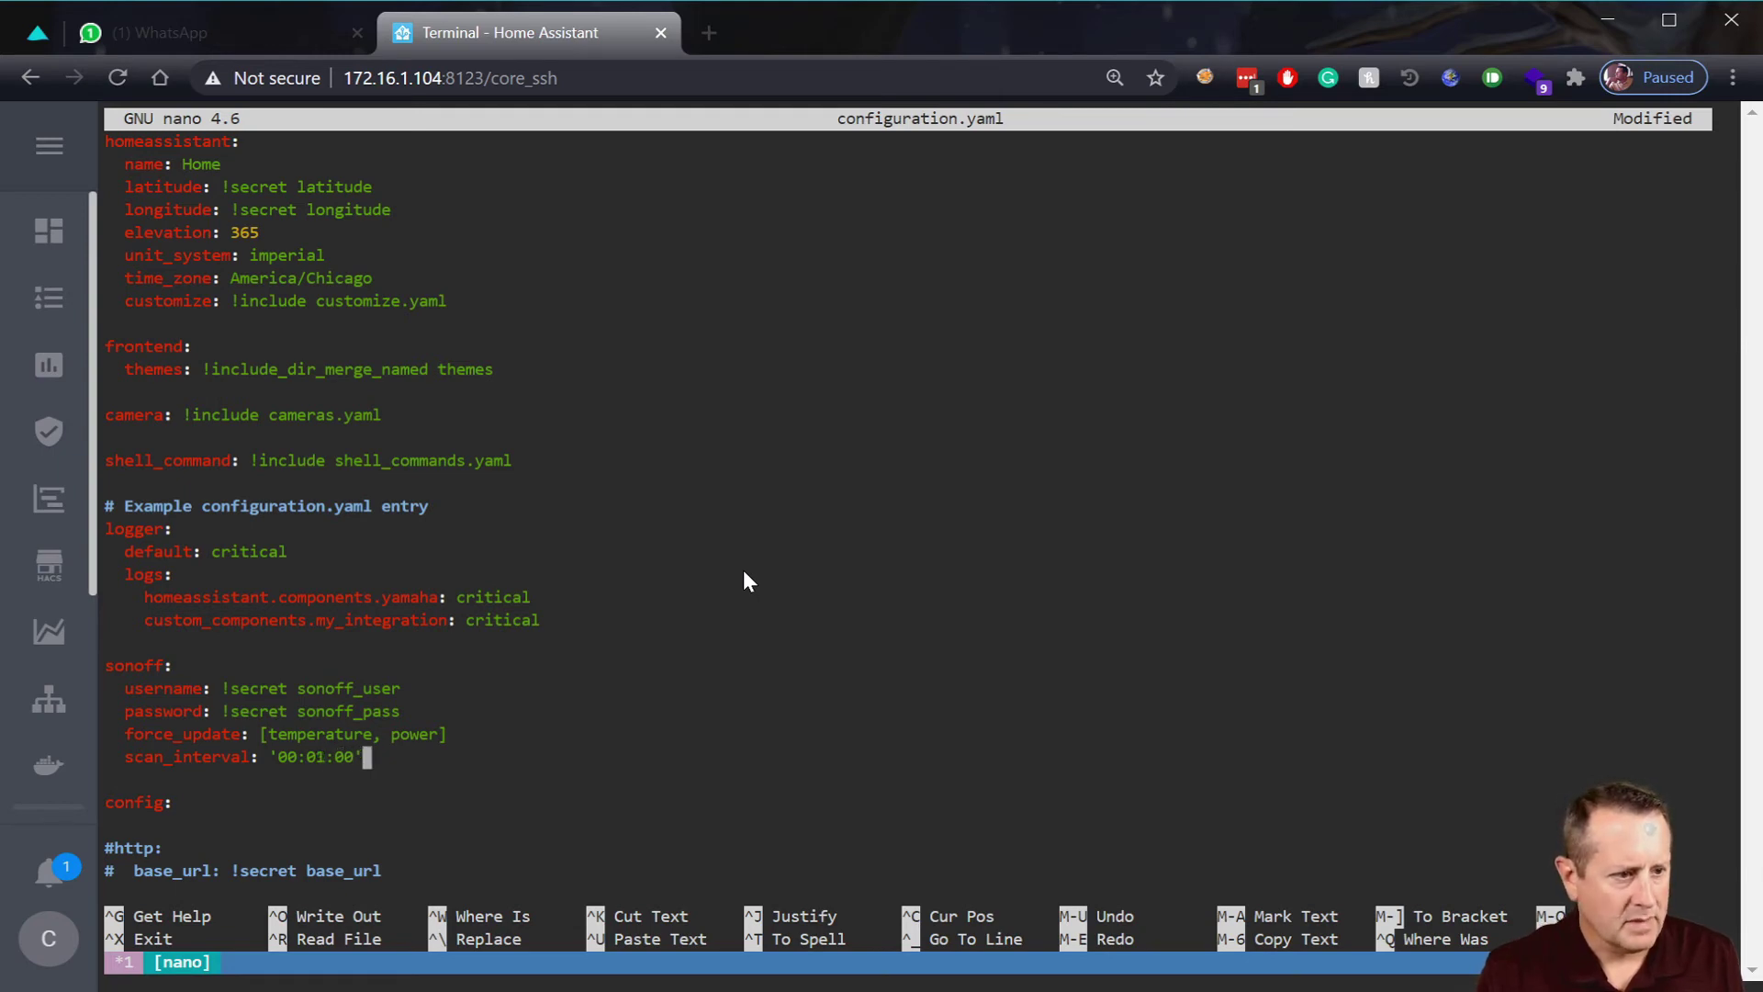
- Add 'sensors: [temperature, humidity, power, current, voltage]' under sonoff
{"action": "key", "text": "Return"}
{"action": "type", "text": "s"}
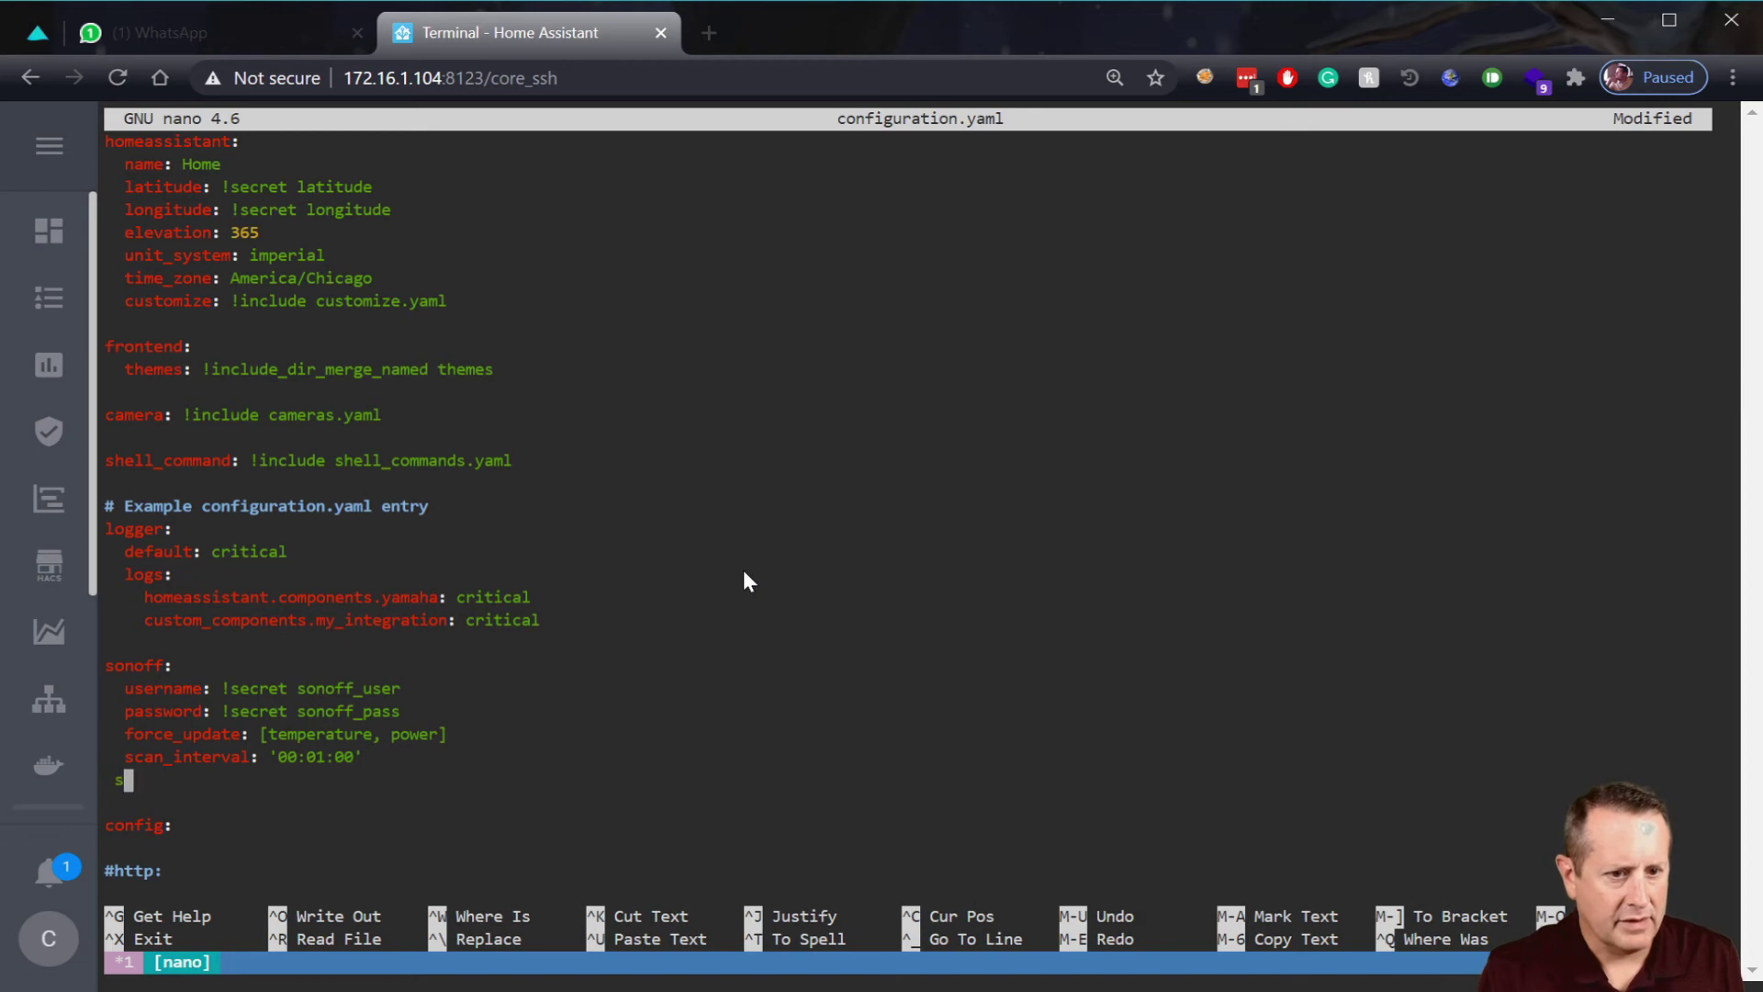
{"action": "type", "text": "sensor"}
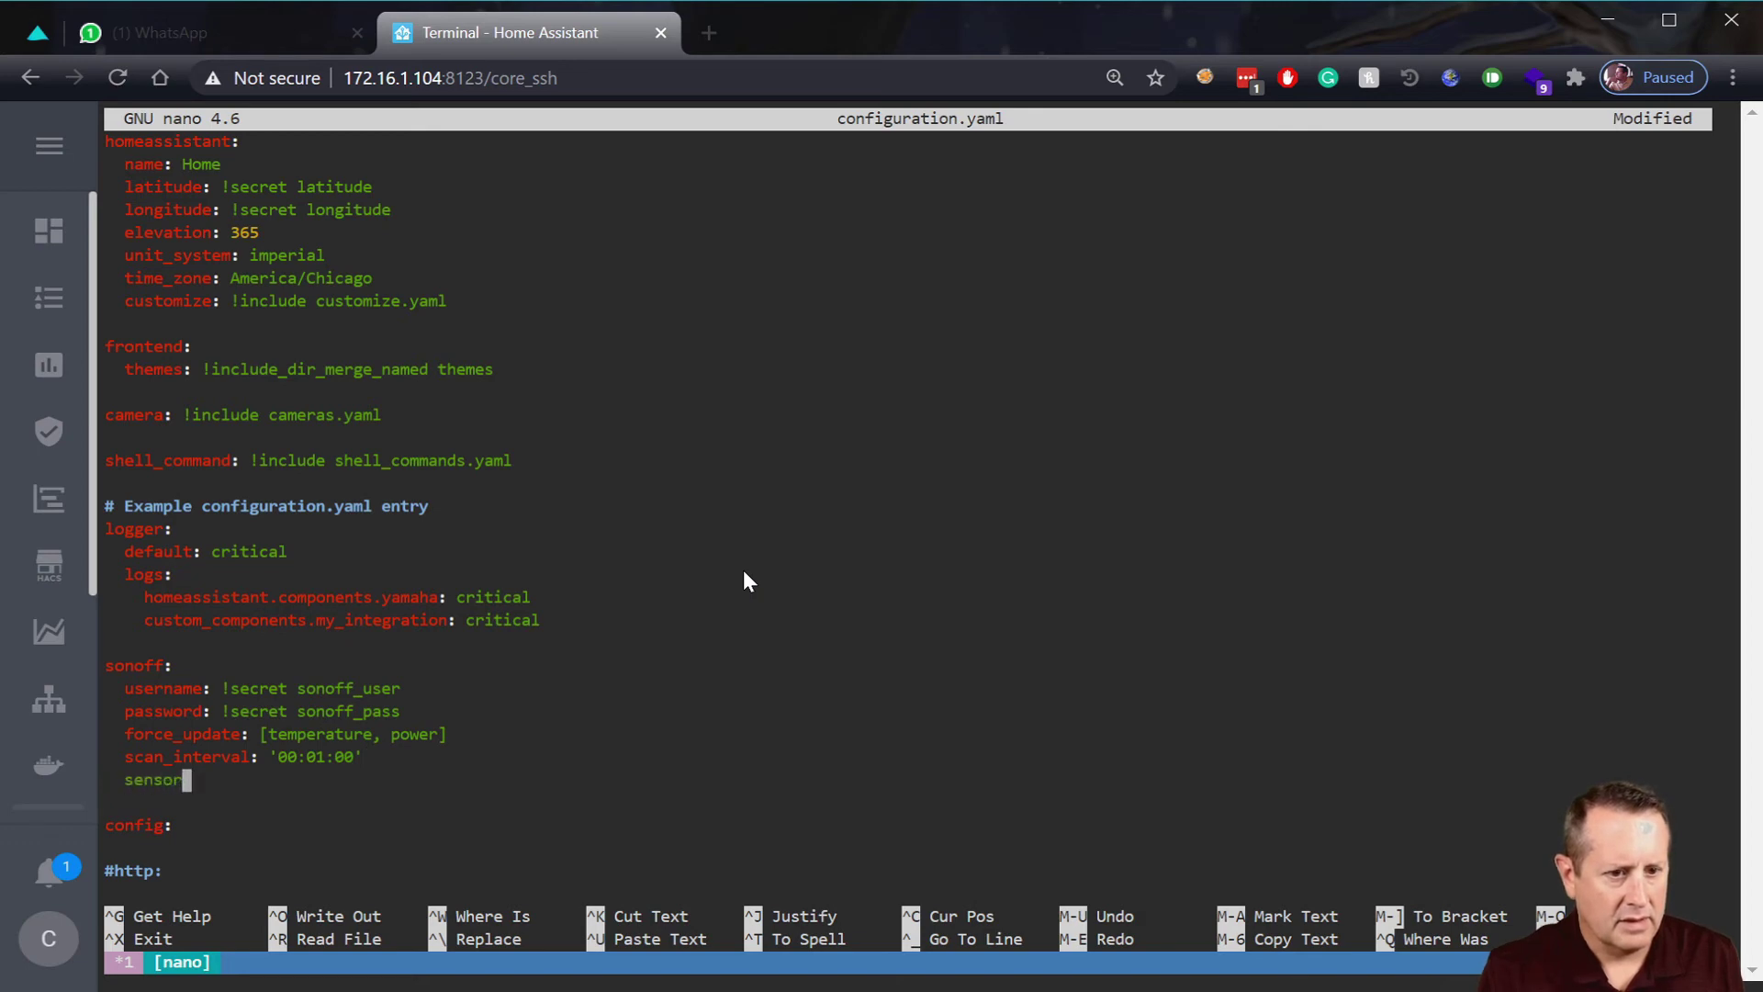
{"action": "type", "text": "s: "}
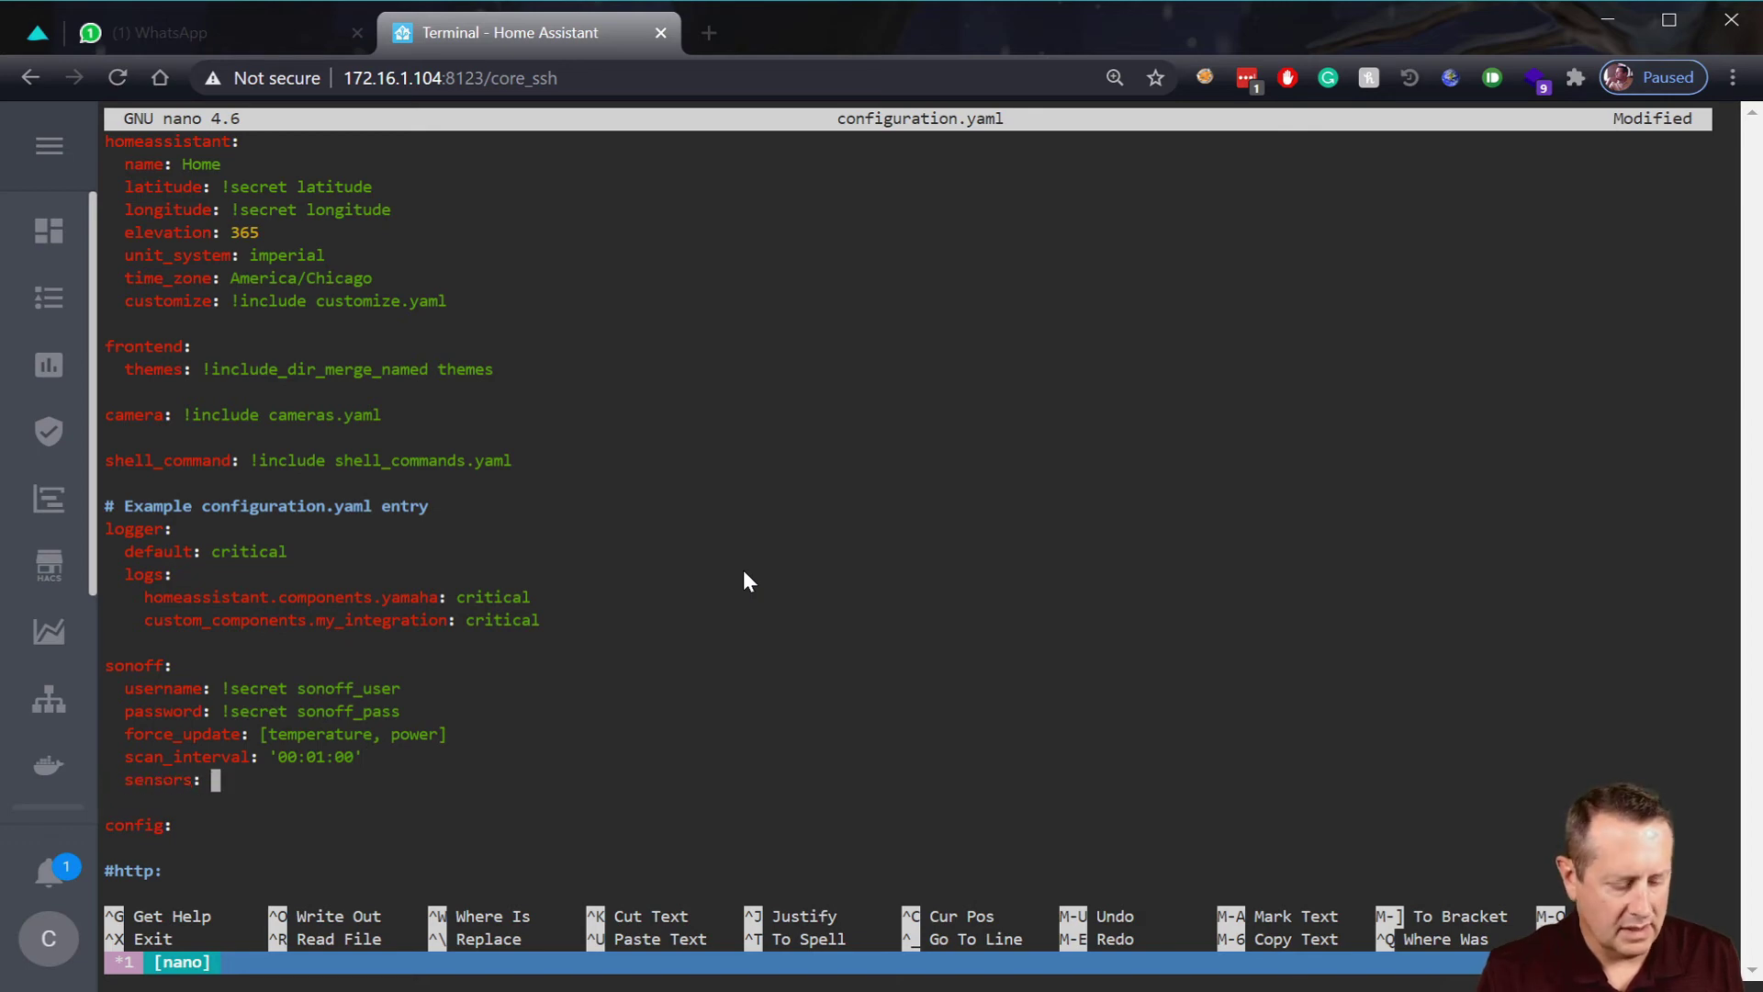
{"action": "type", "text": "[temper"}
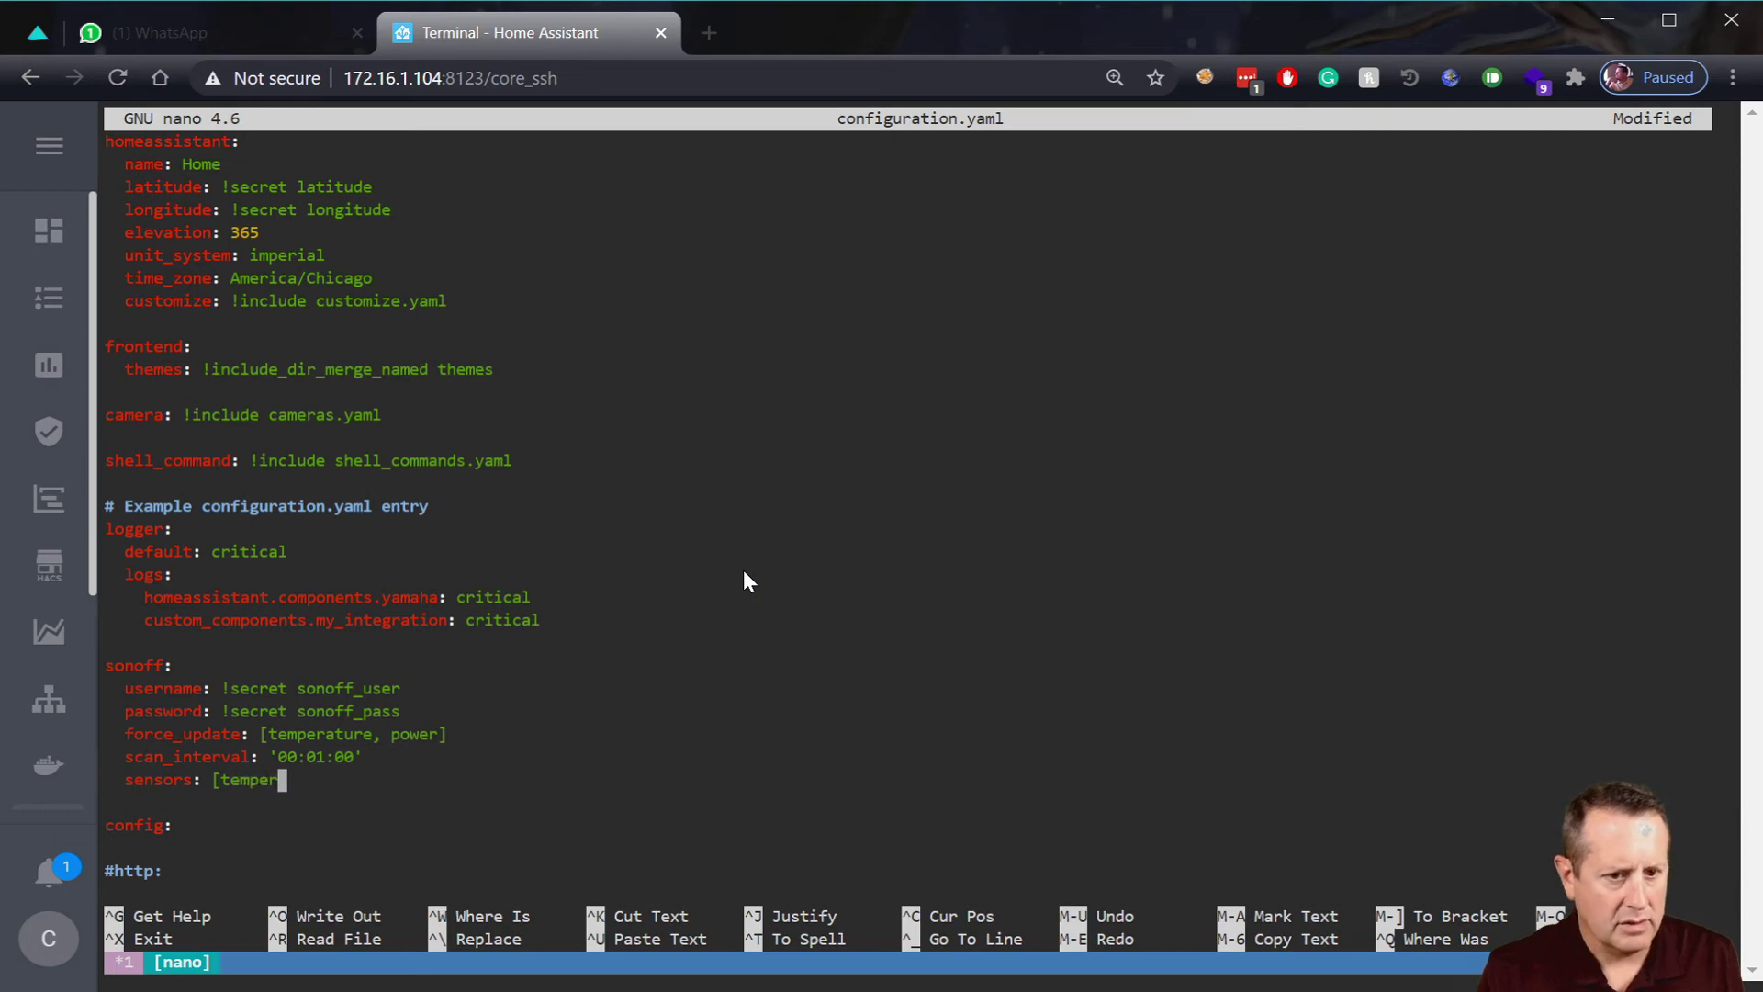
{"action": "type", "text": "ature, "}
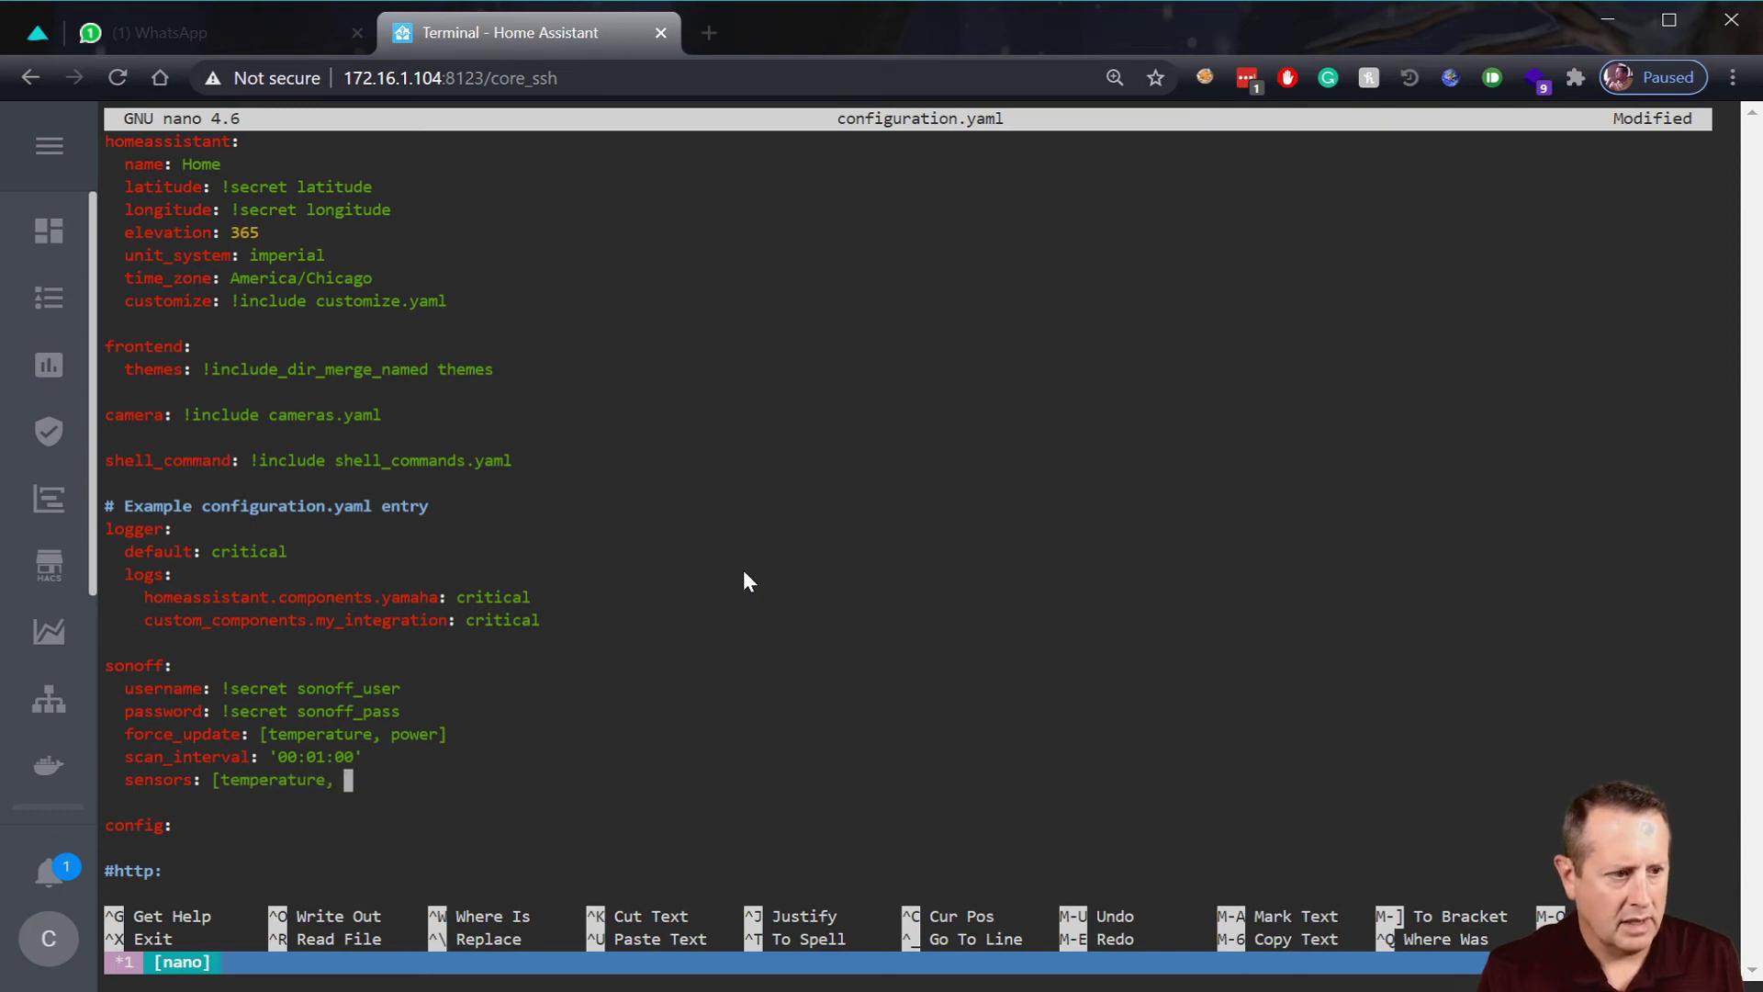
{"action": "type", "text": "humidity"}
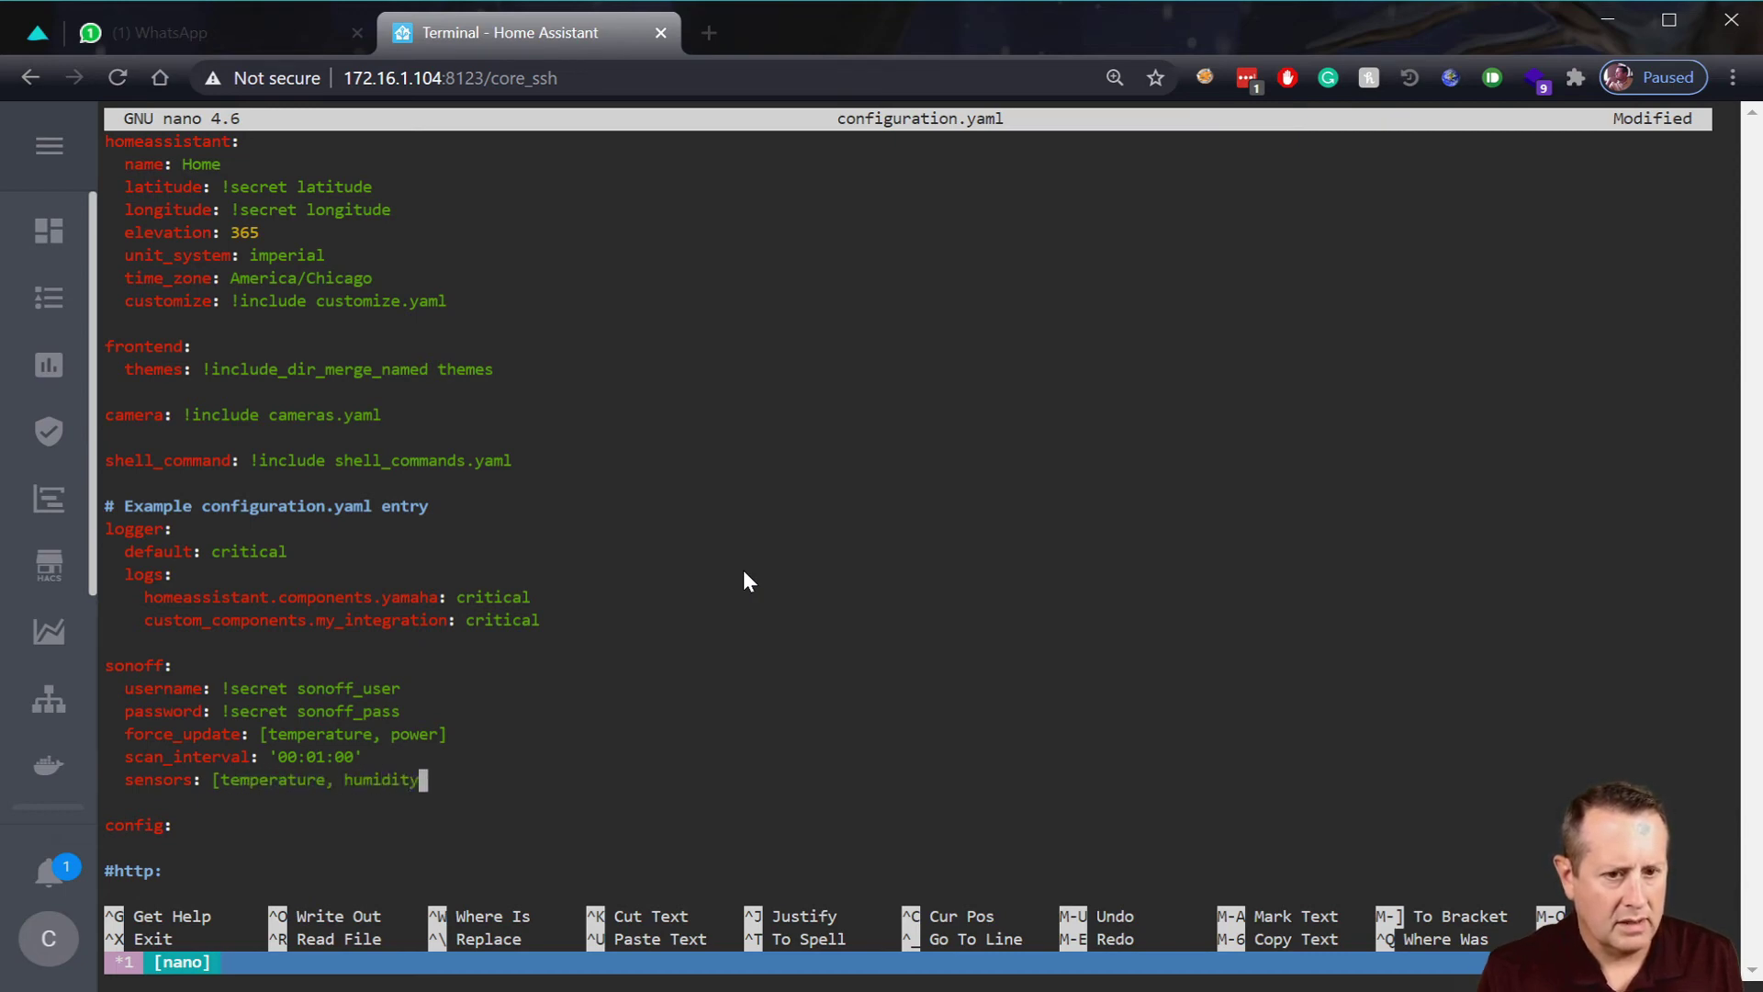
{"action": "type", "text": ", power, current"}
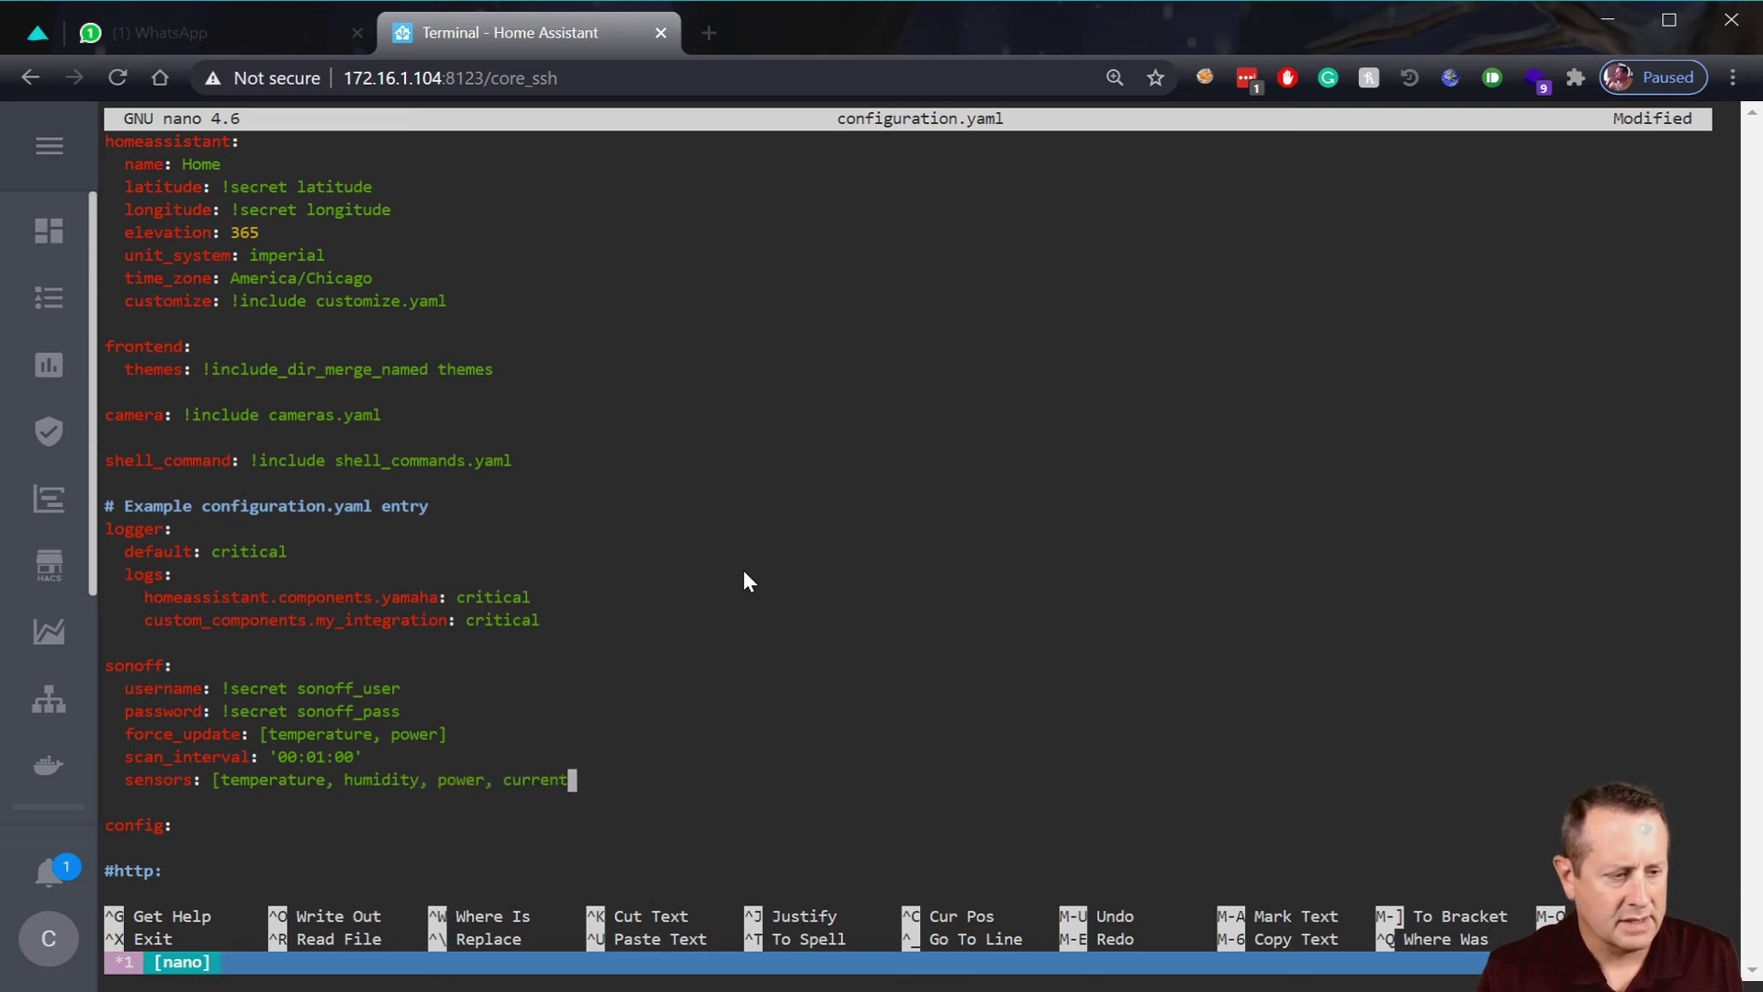
{"action": "type", "text": ", voltr"}
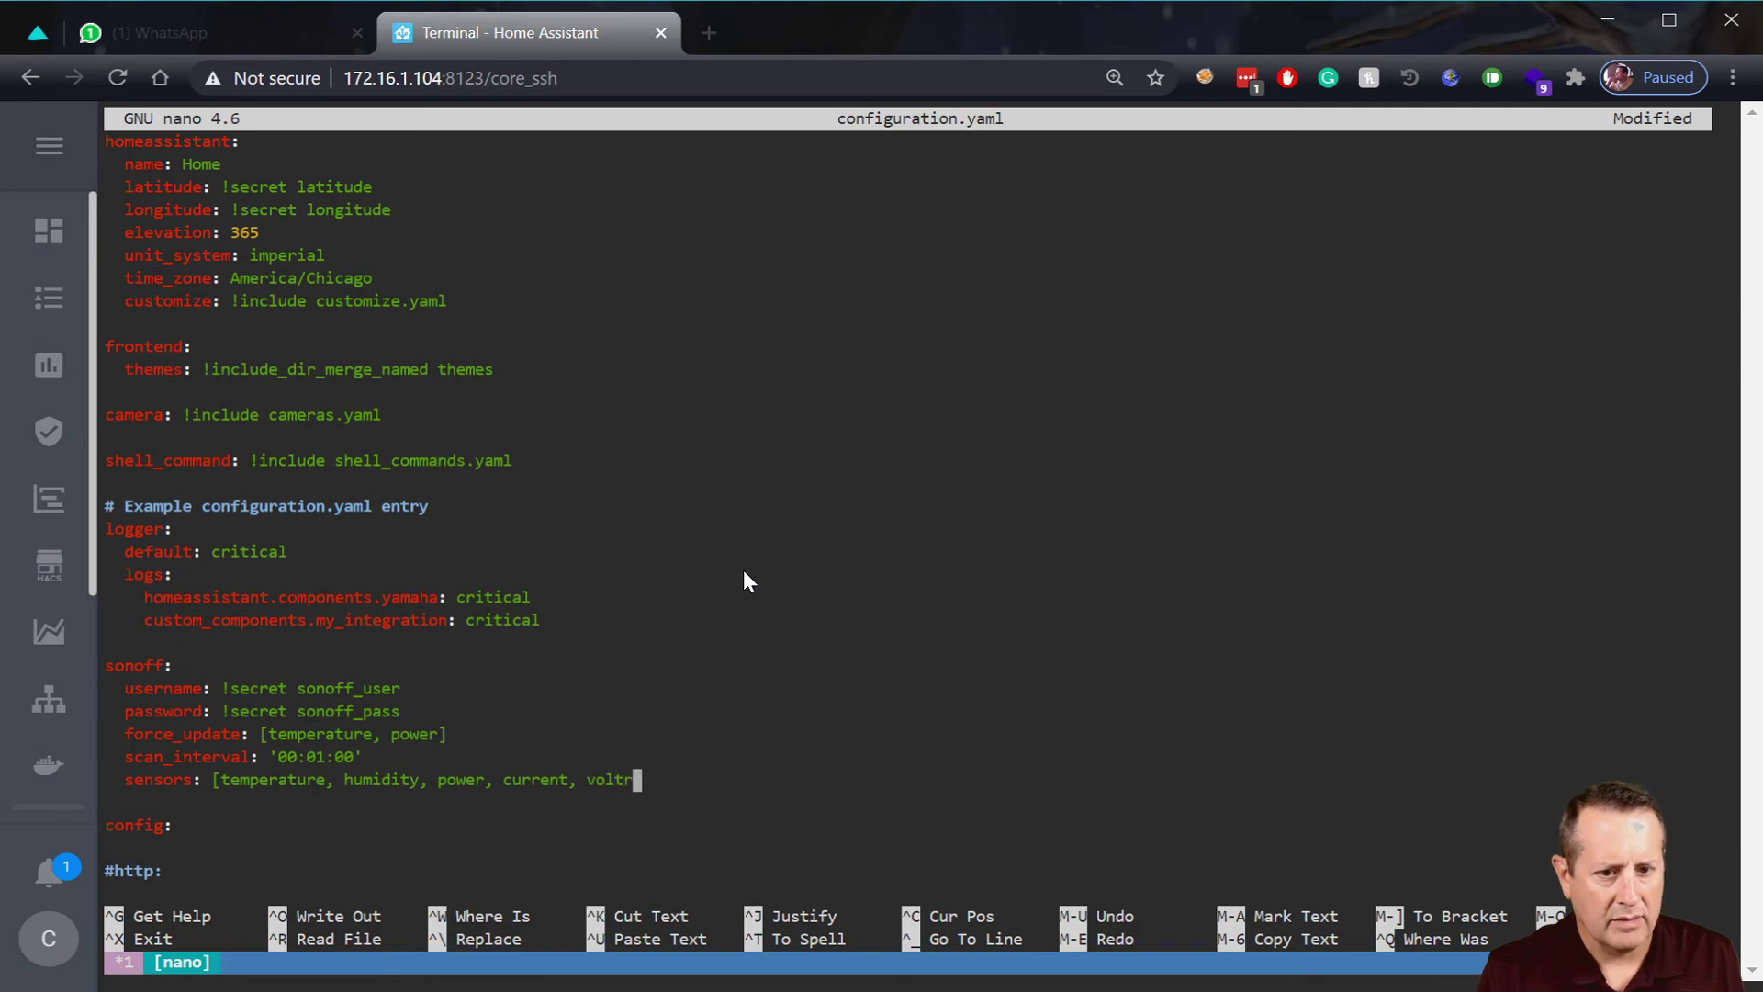
{"action": "key", "text": "BackSpace"}
{"action": "type", "text": "age"}
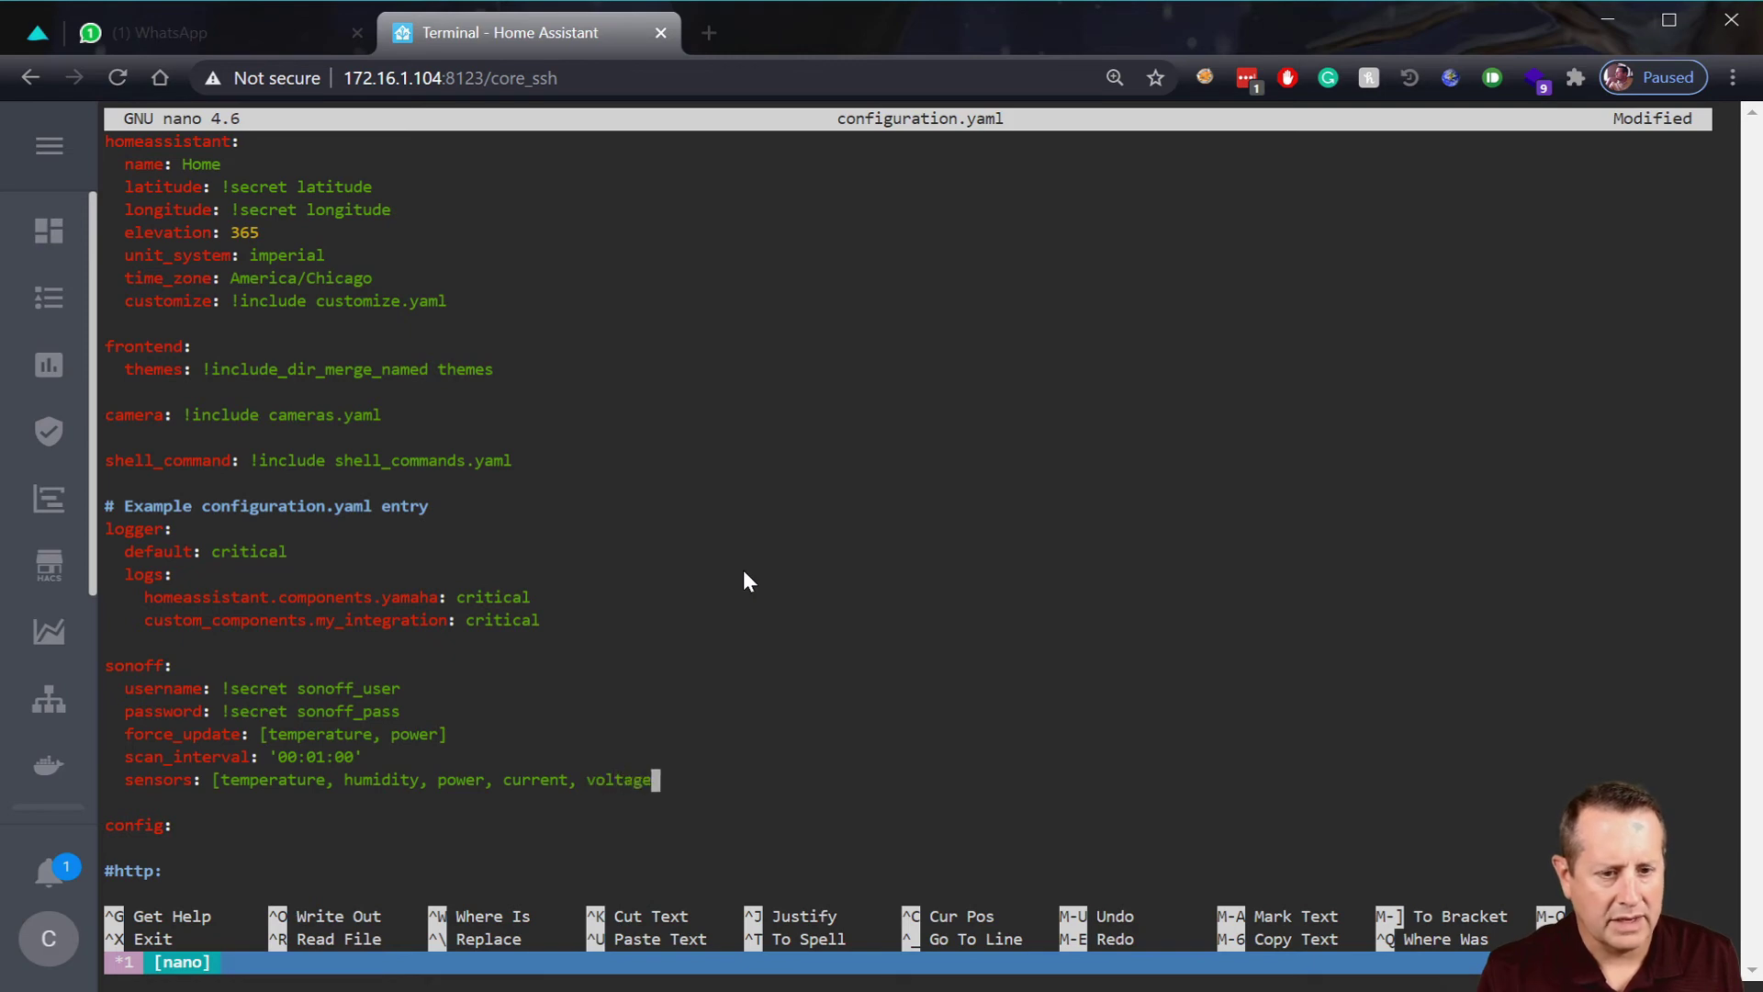
{"action": "type", "text": "]"}
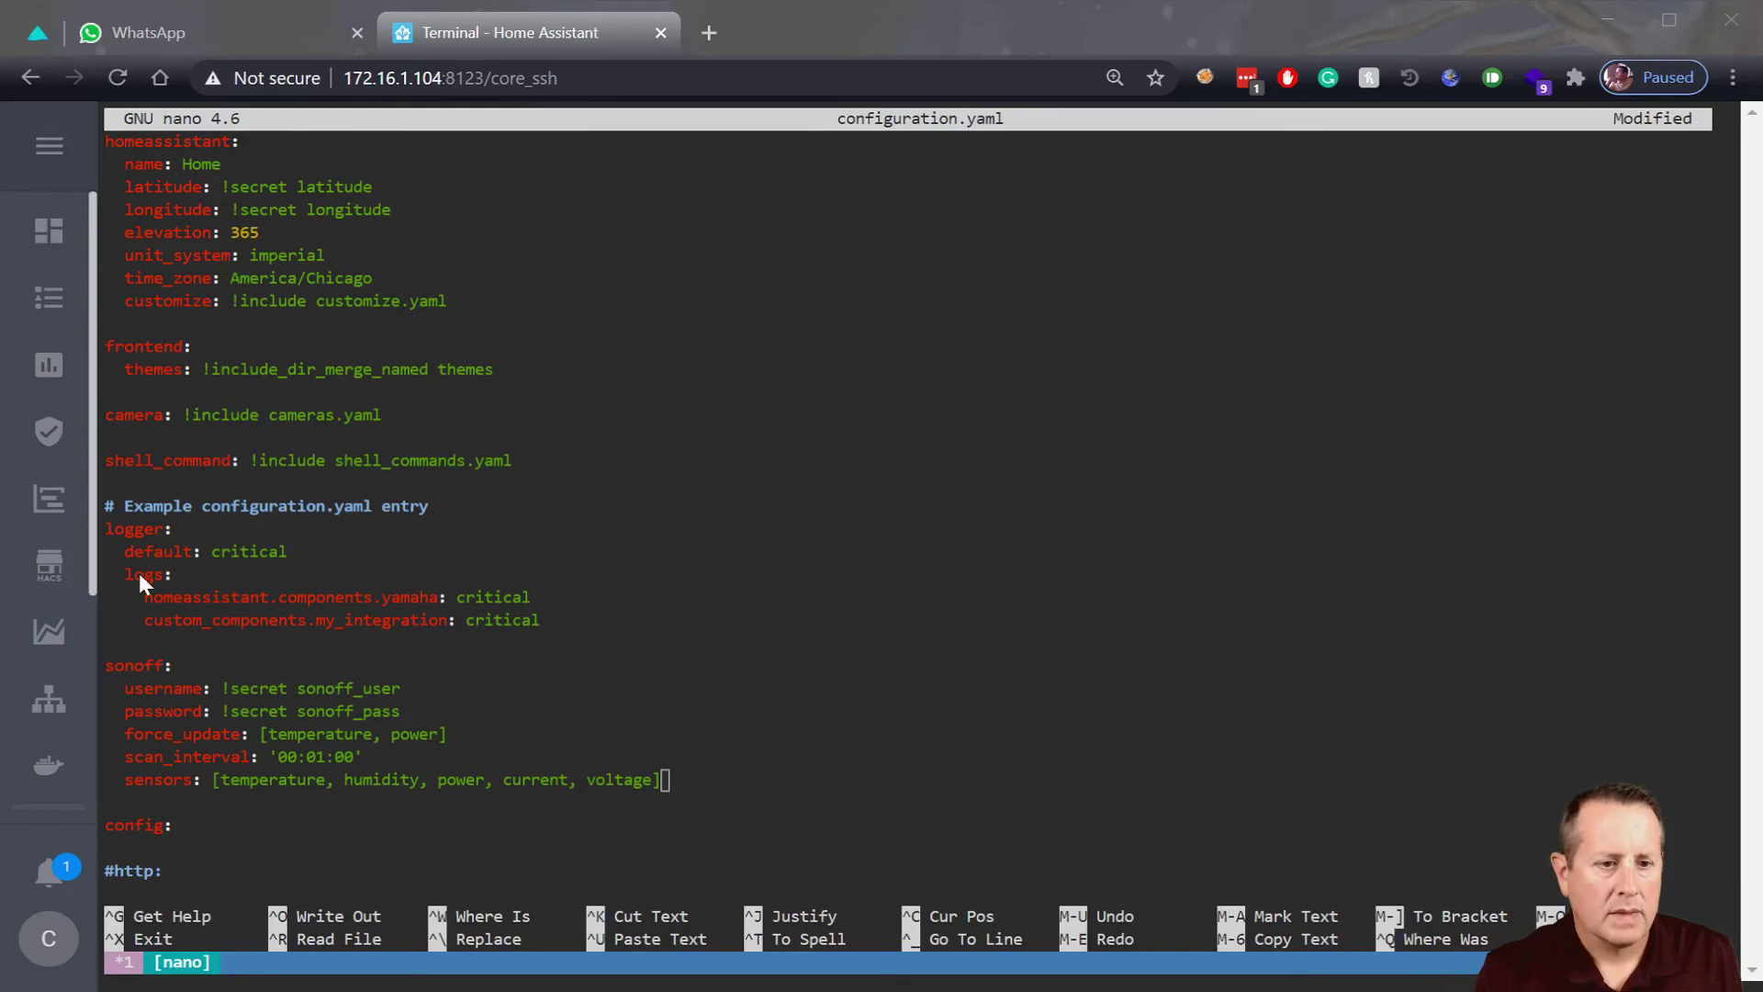
{"action": "left_click", "coordinate": [490, 773]}
- Save configuration.yaml under its existing name and exit nano back to the config prompt
{"action": "key", "text": "ctrl+o"}
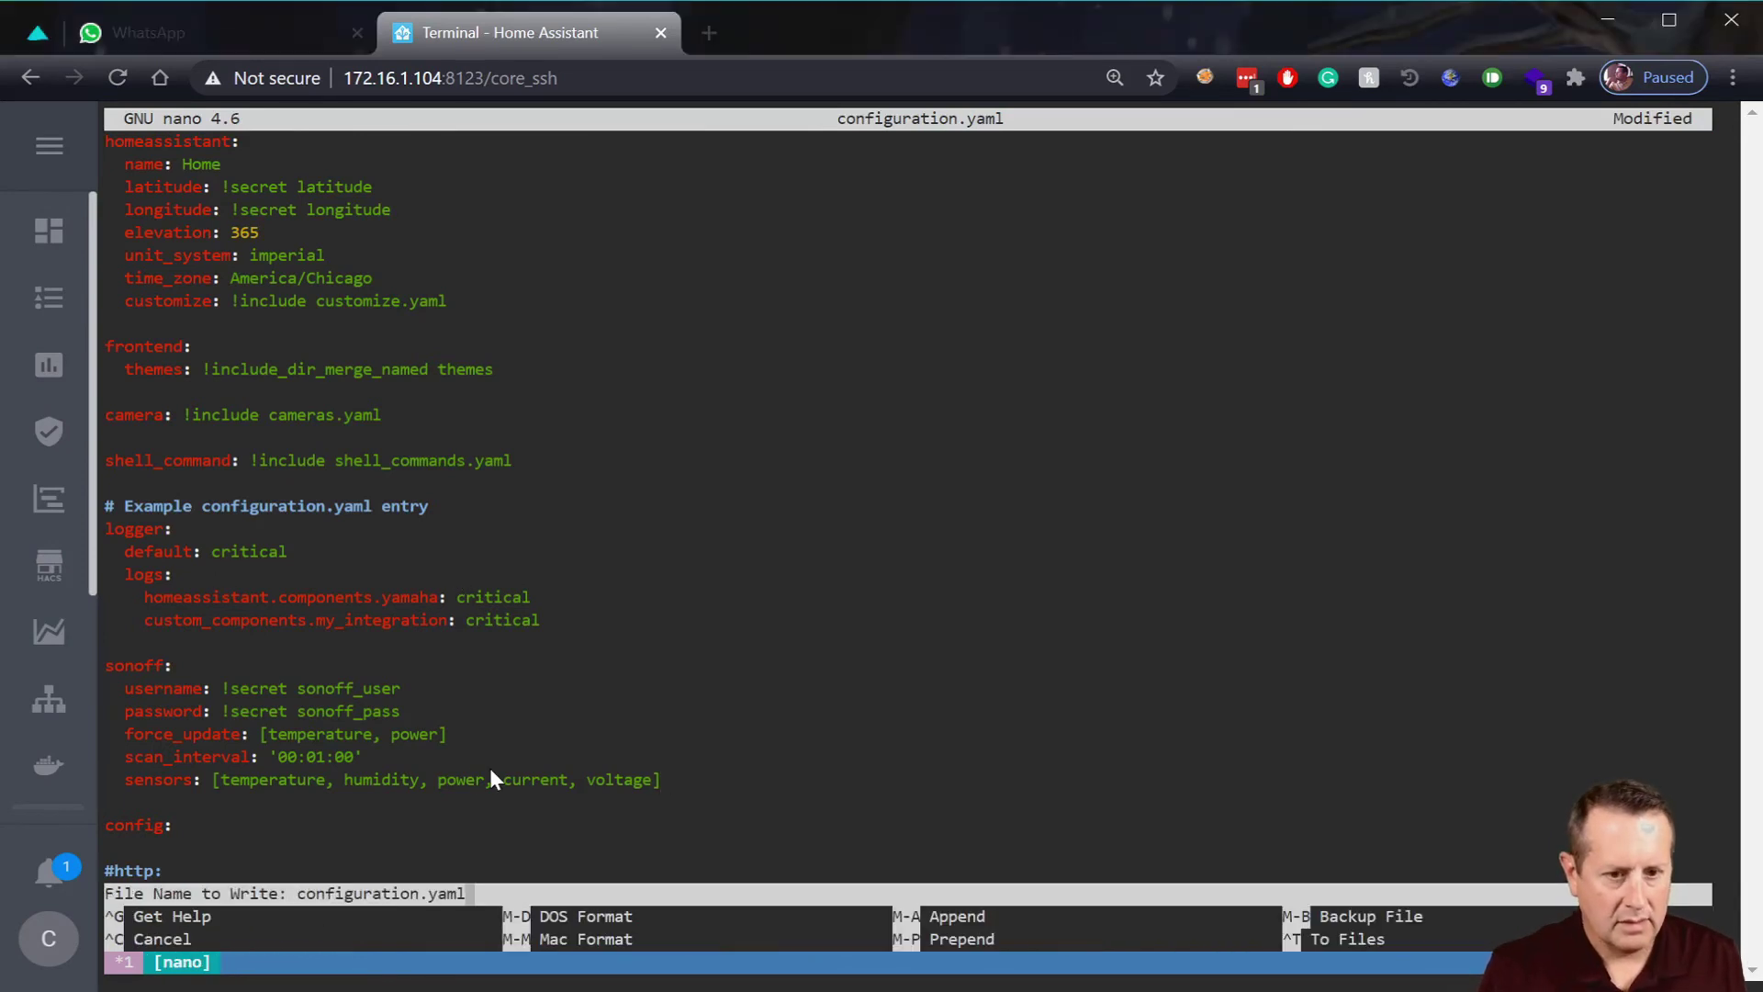
{"action": "key", "text": "Return"}
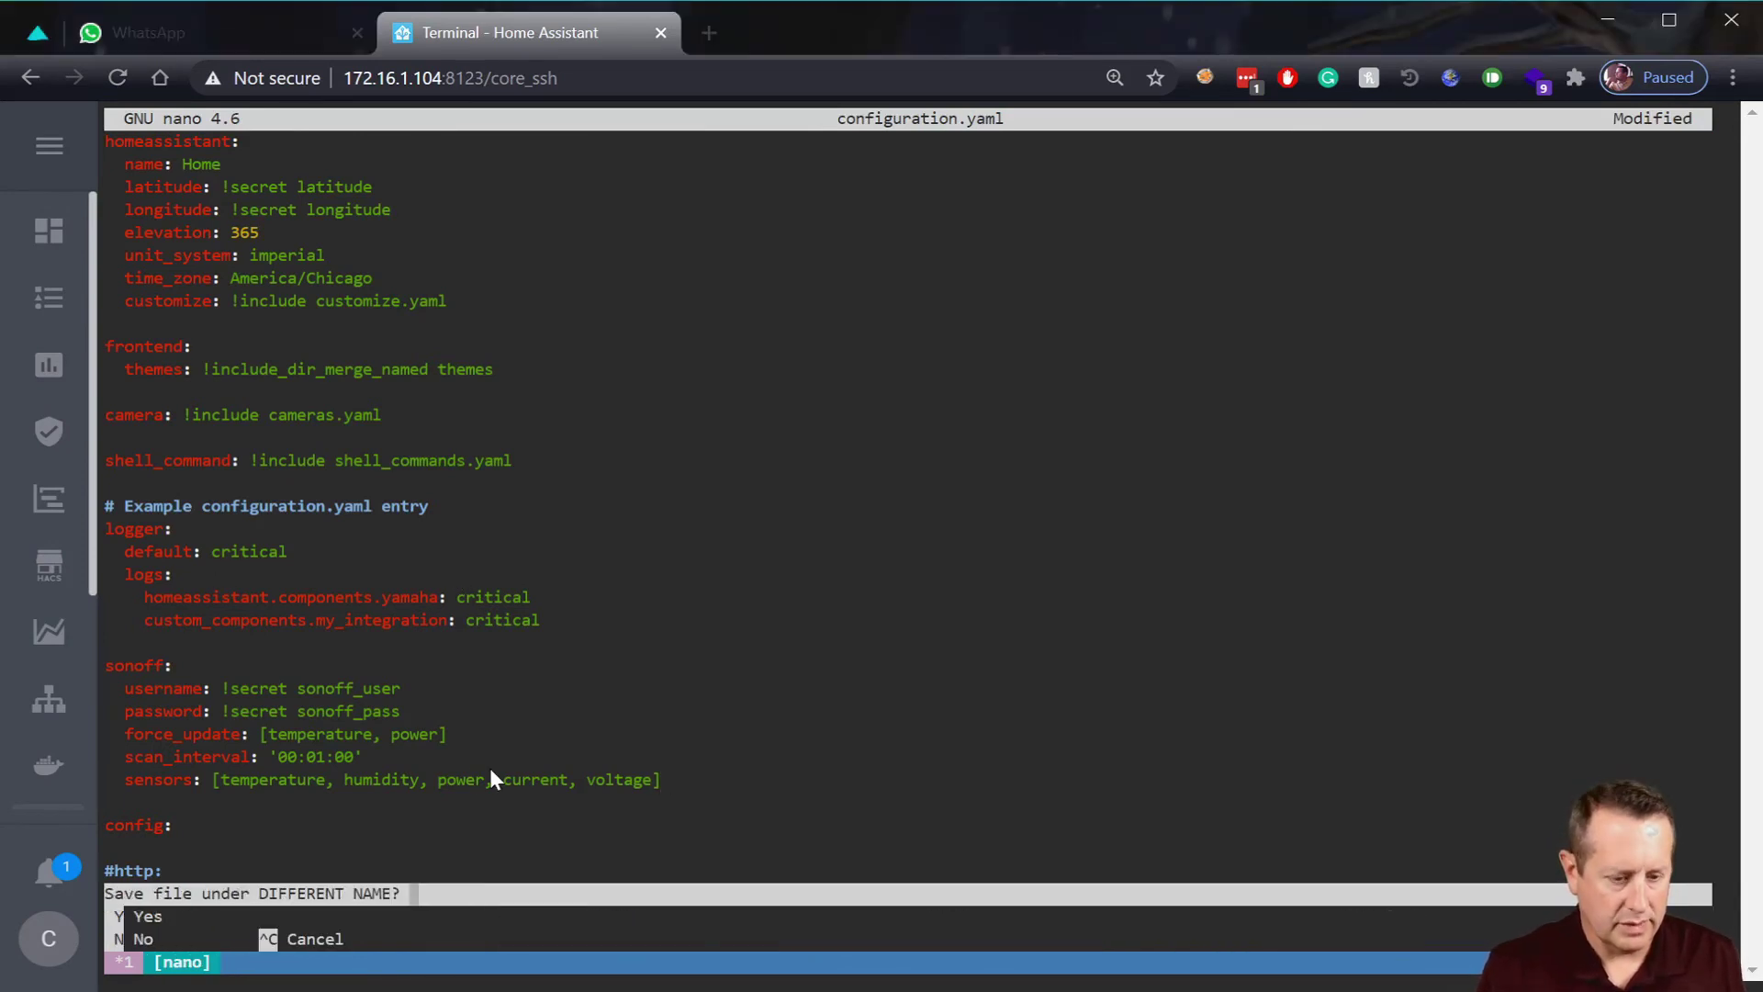
{"action": "key", "text": "n"}
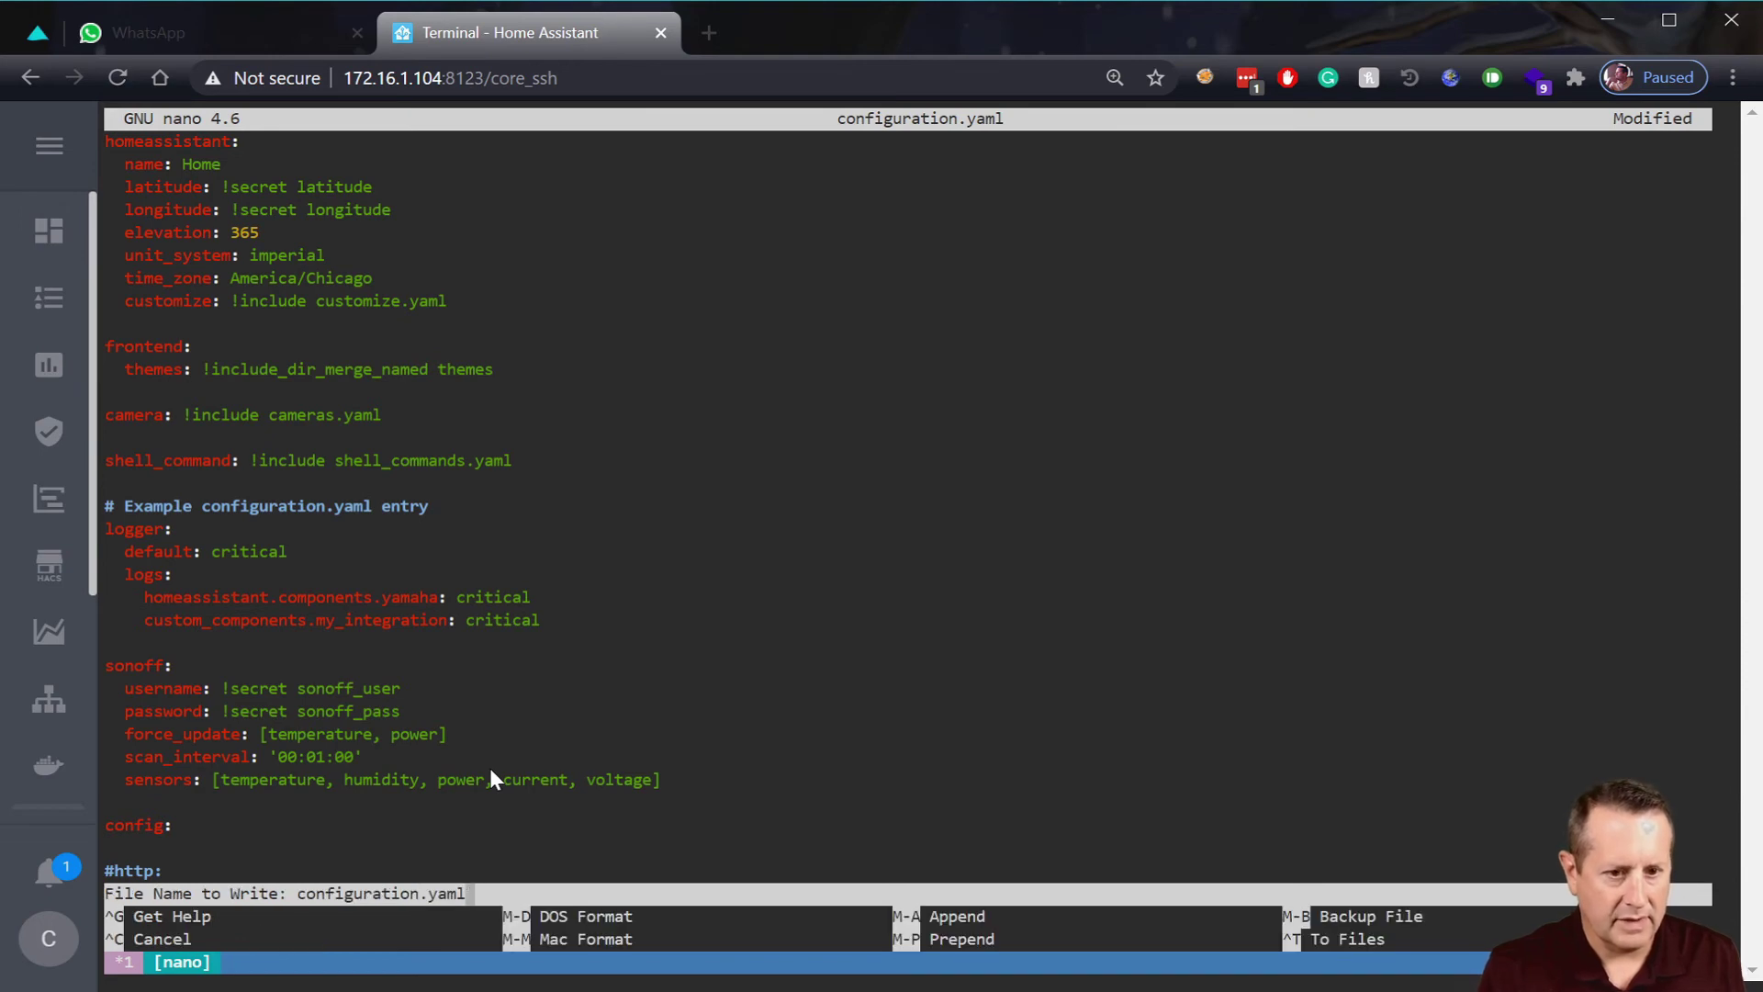
{"action": "key", "text": "Return"}
{"action": "key", "text": "ctrl+x"}
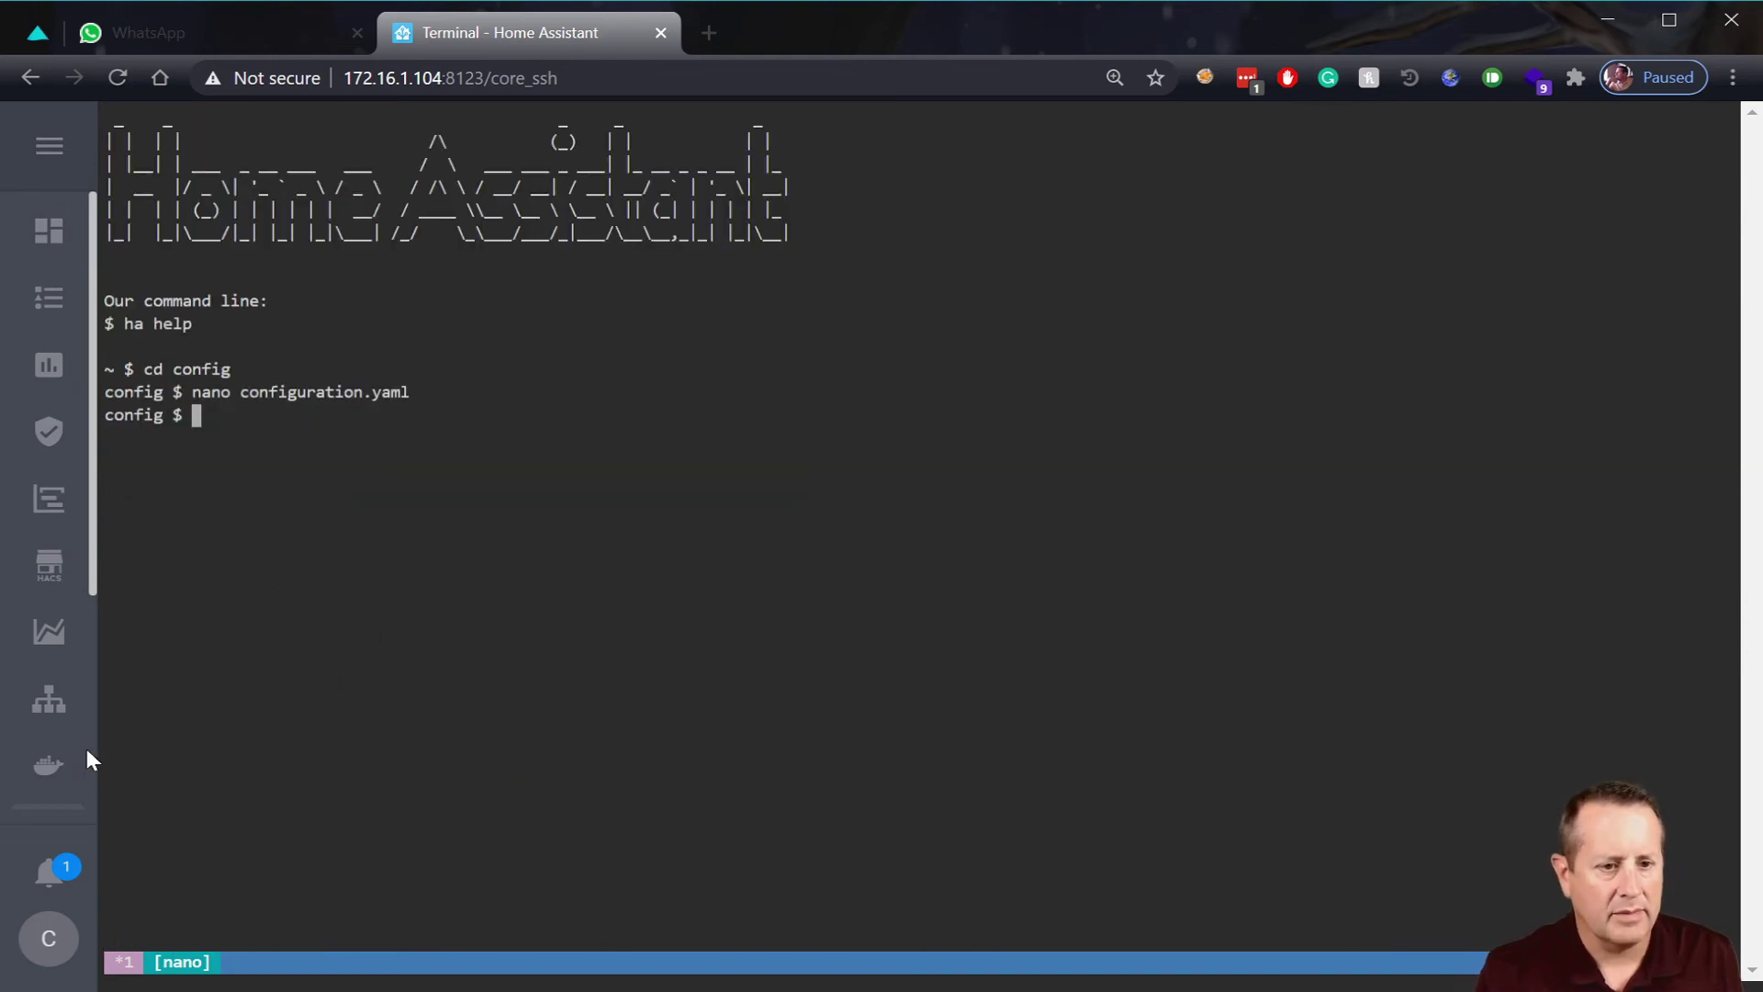
- Go to the Server Controls page under Configure Home Assistant, zooming the page out
{"action": "scroll", "coordinate": [61, 725], "scroll_direction": "down", "scroll_amount": 3}
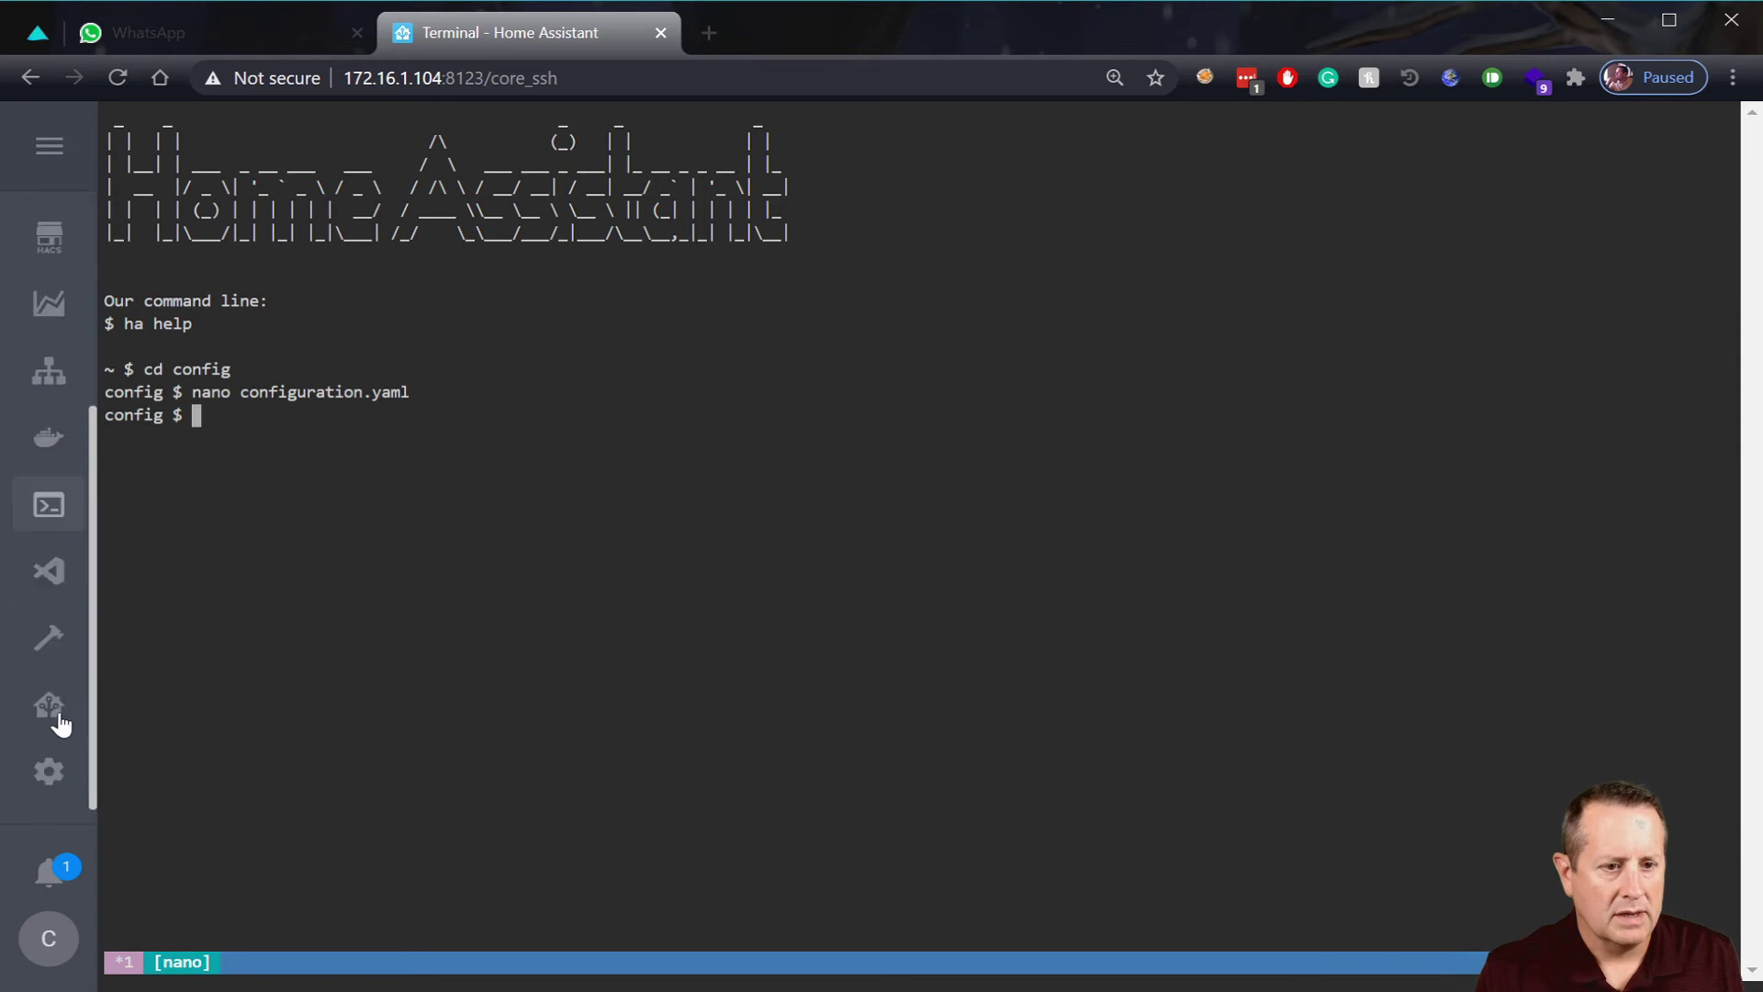
{"action": "left_click", "coordinate": [49, 771]}
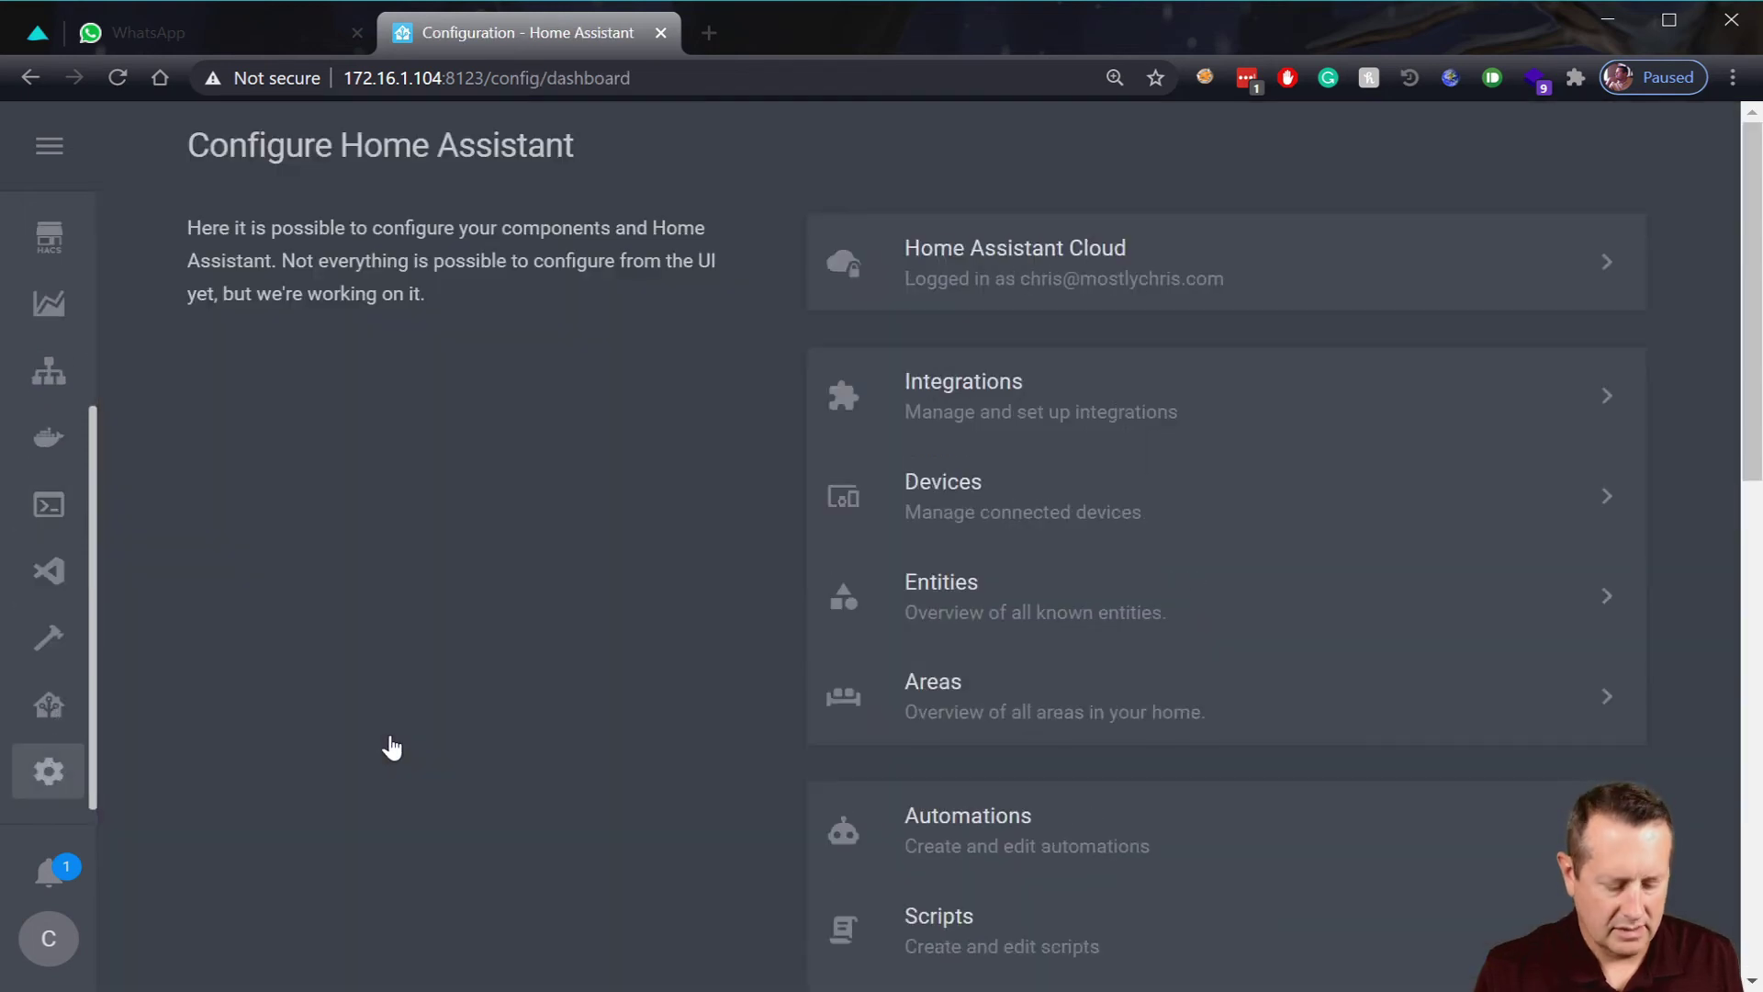
{"action": "key", "text": "ctrl+minus"}
{"action": "key", "text": "ctrl+minus"}
{"action": "key", "text": "ctrl+minus"}
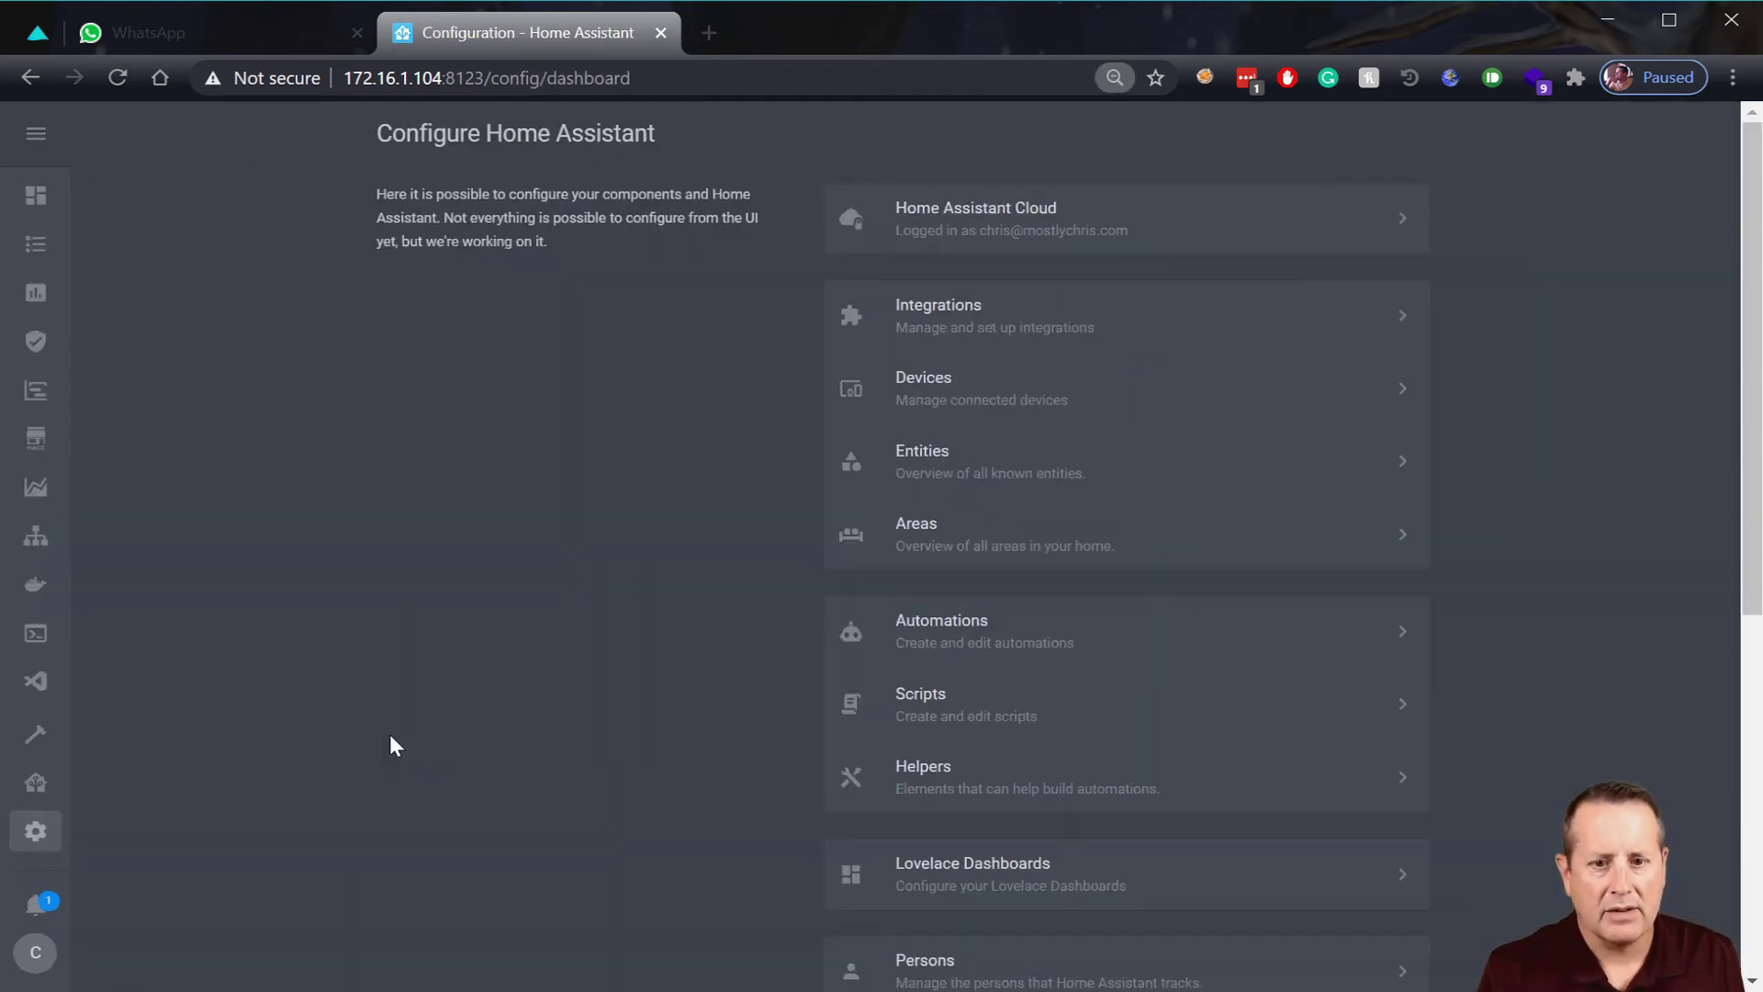
{"action": "key", "text": "ctrl+minus"}
{"action": "scroll", "coordinate": [1125, 787], "scroll_direction": "down", "scroll_amount": 5}
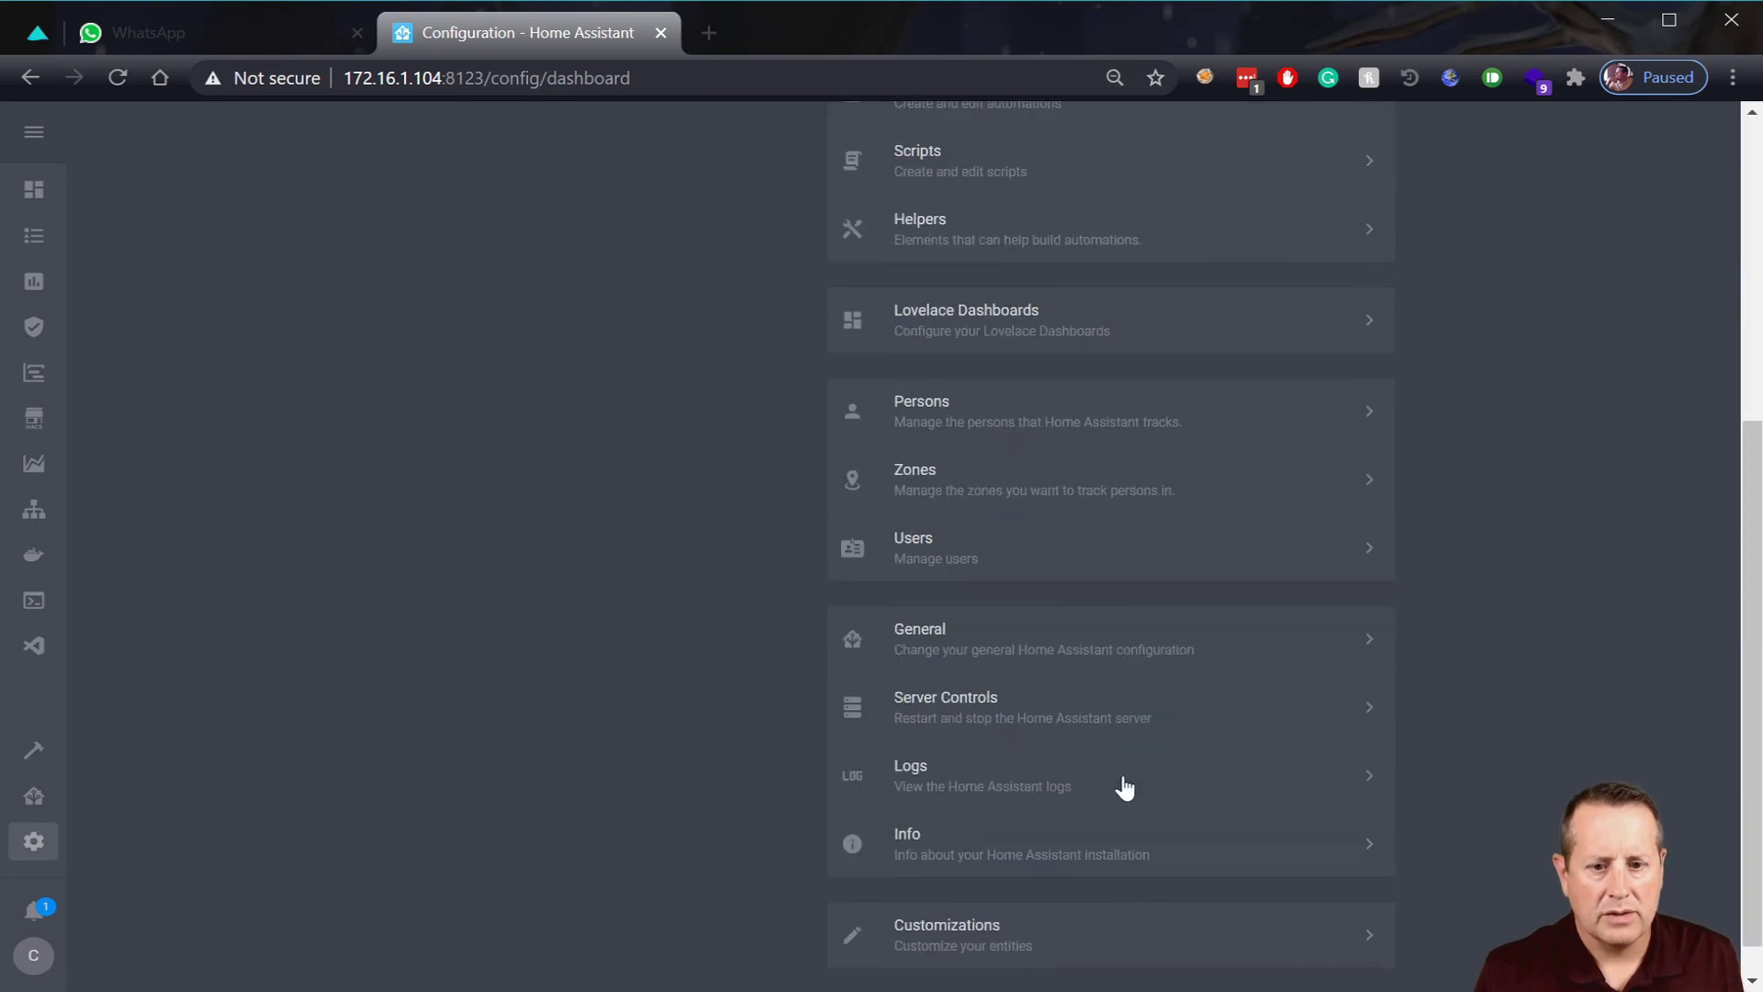
{"action": "scroll", "coordinate": [1111, 797], "scroll_direction": "down", "scroll_amount": 1}
{"action": "scroll", "coordinate": [1105, 799], "scroll_direction": "up", "scroll_amount": 6}
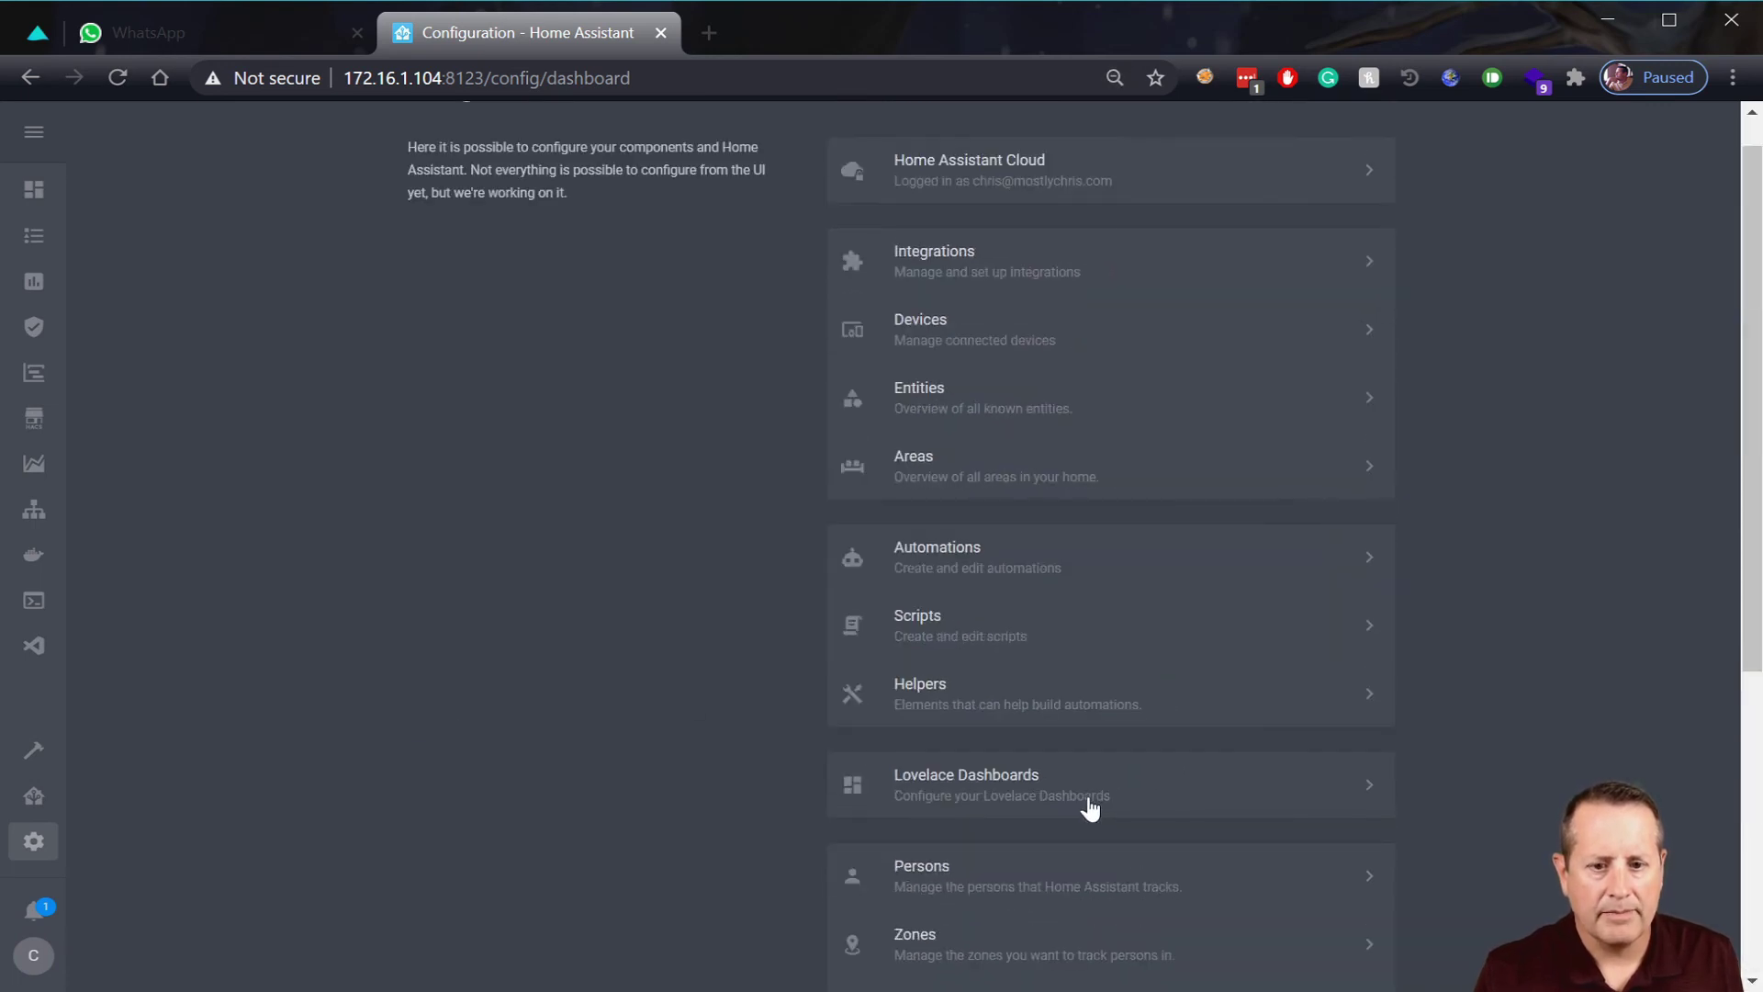
{"action": "scroll", "coordinate": [1089, 808], "scroll_direction": "down", "scroll_amount": 3}
{"action": "left_click", "coordinate": [1106, 918]}
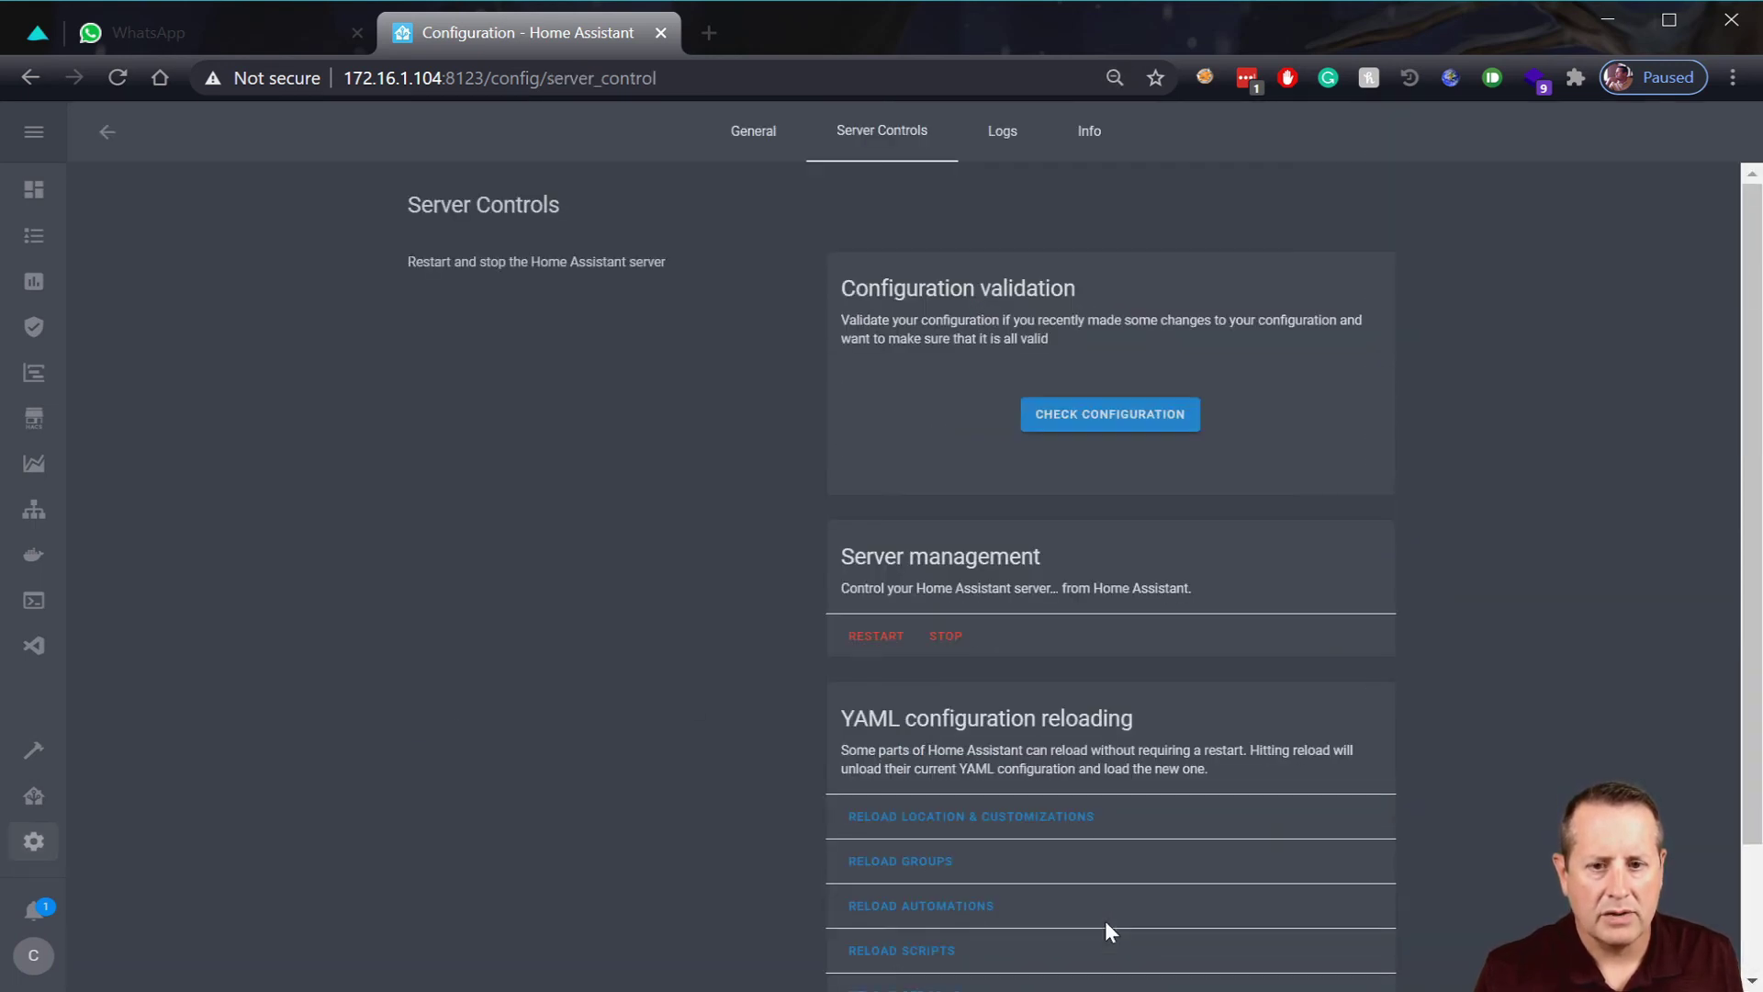
- Verify the configuration is valid, then restart Home Assistant and confirm
{"action": "left_click", "coordinate": [1130, 409]}
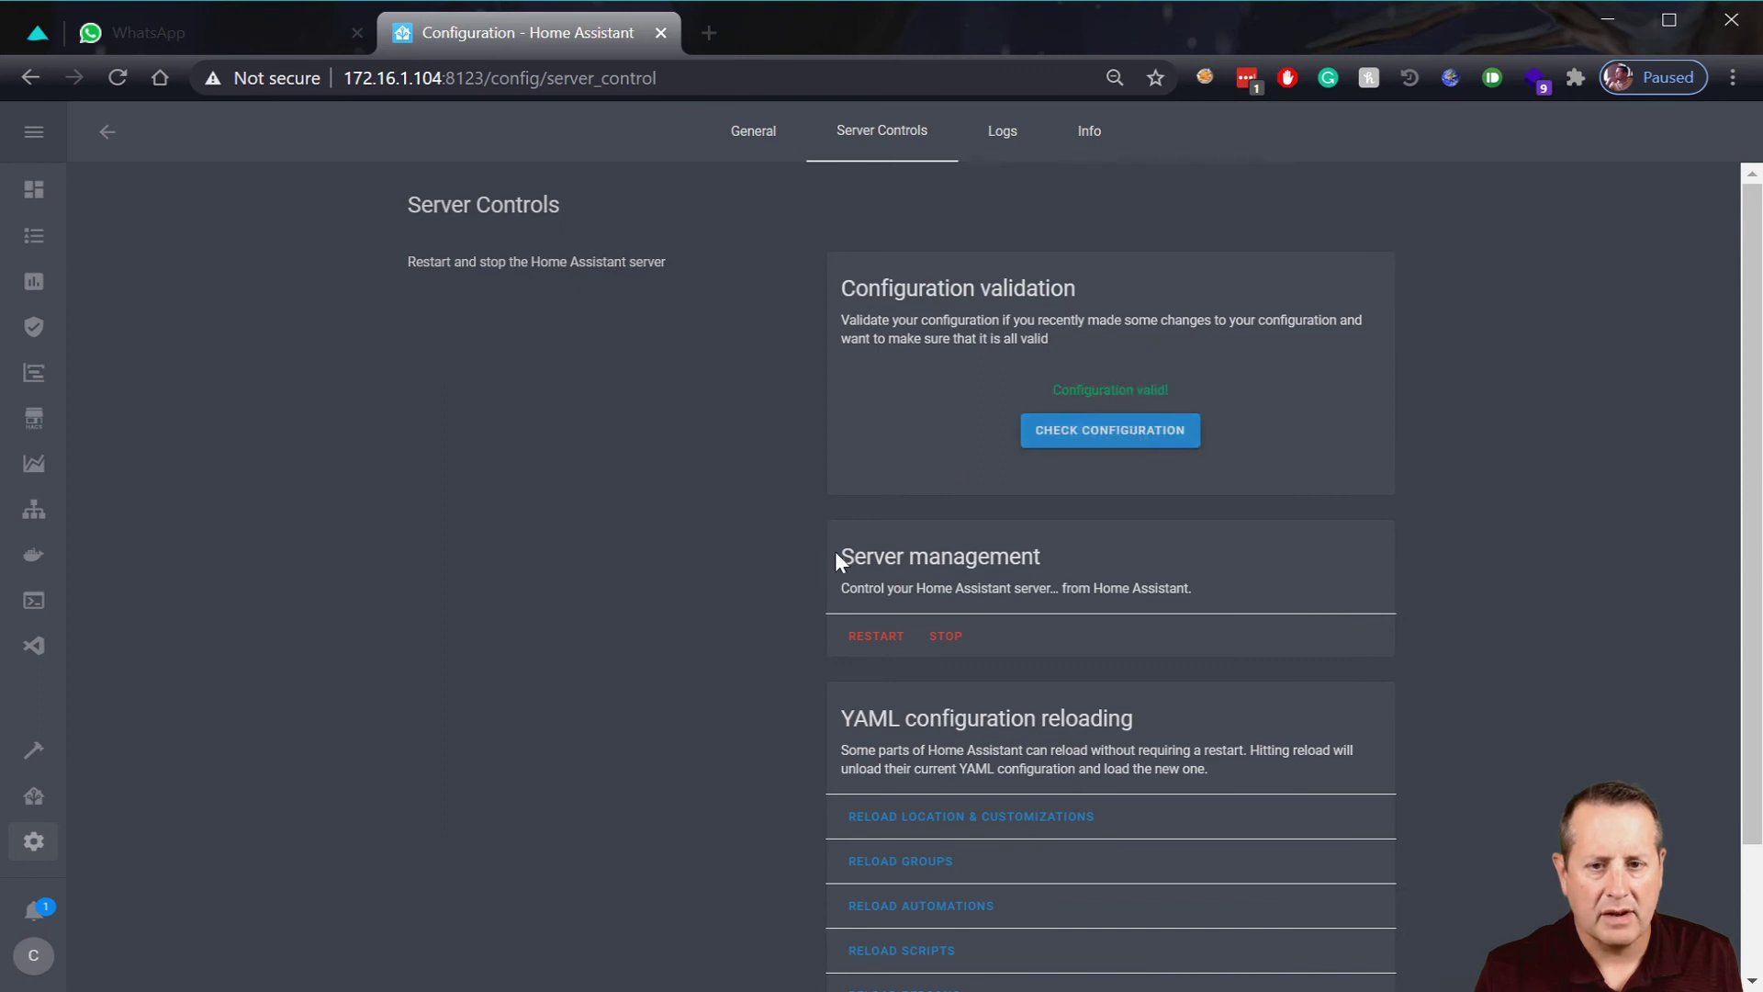
{"action": "left_click", "coordinate": [892, 636]}
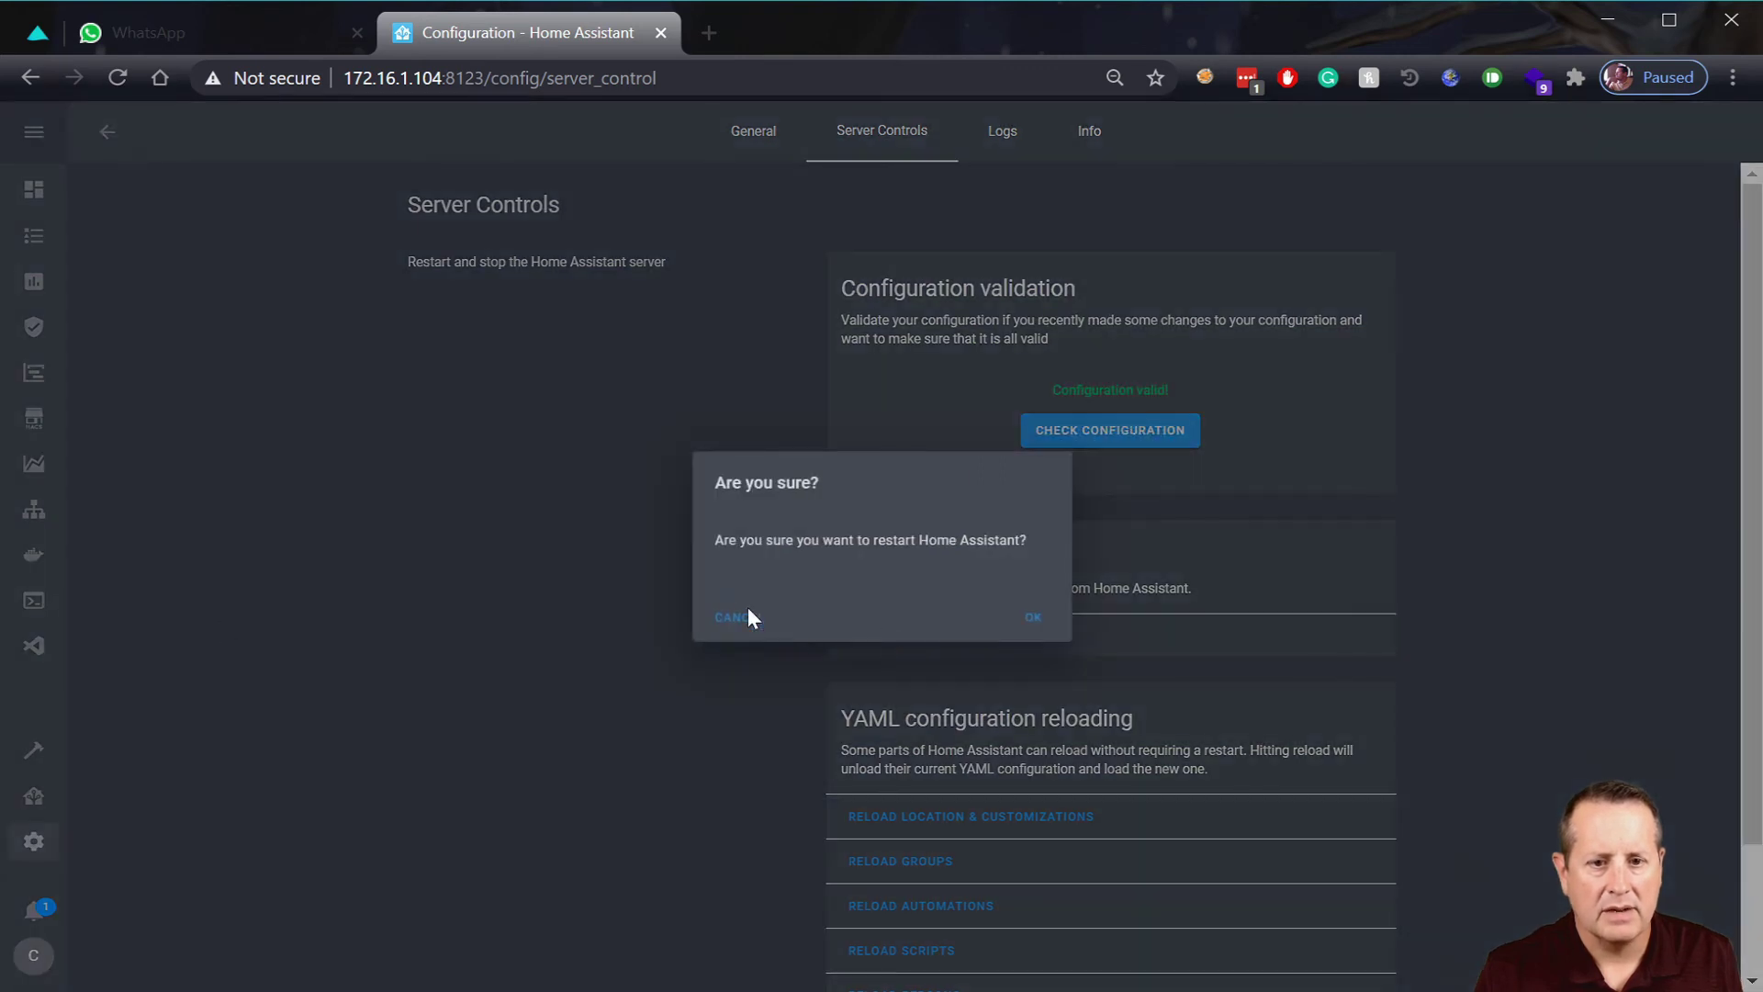
{"action": "left_click", "coordinate": [1034, 617]}
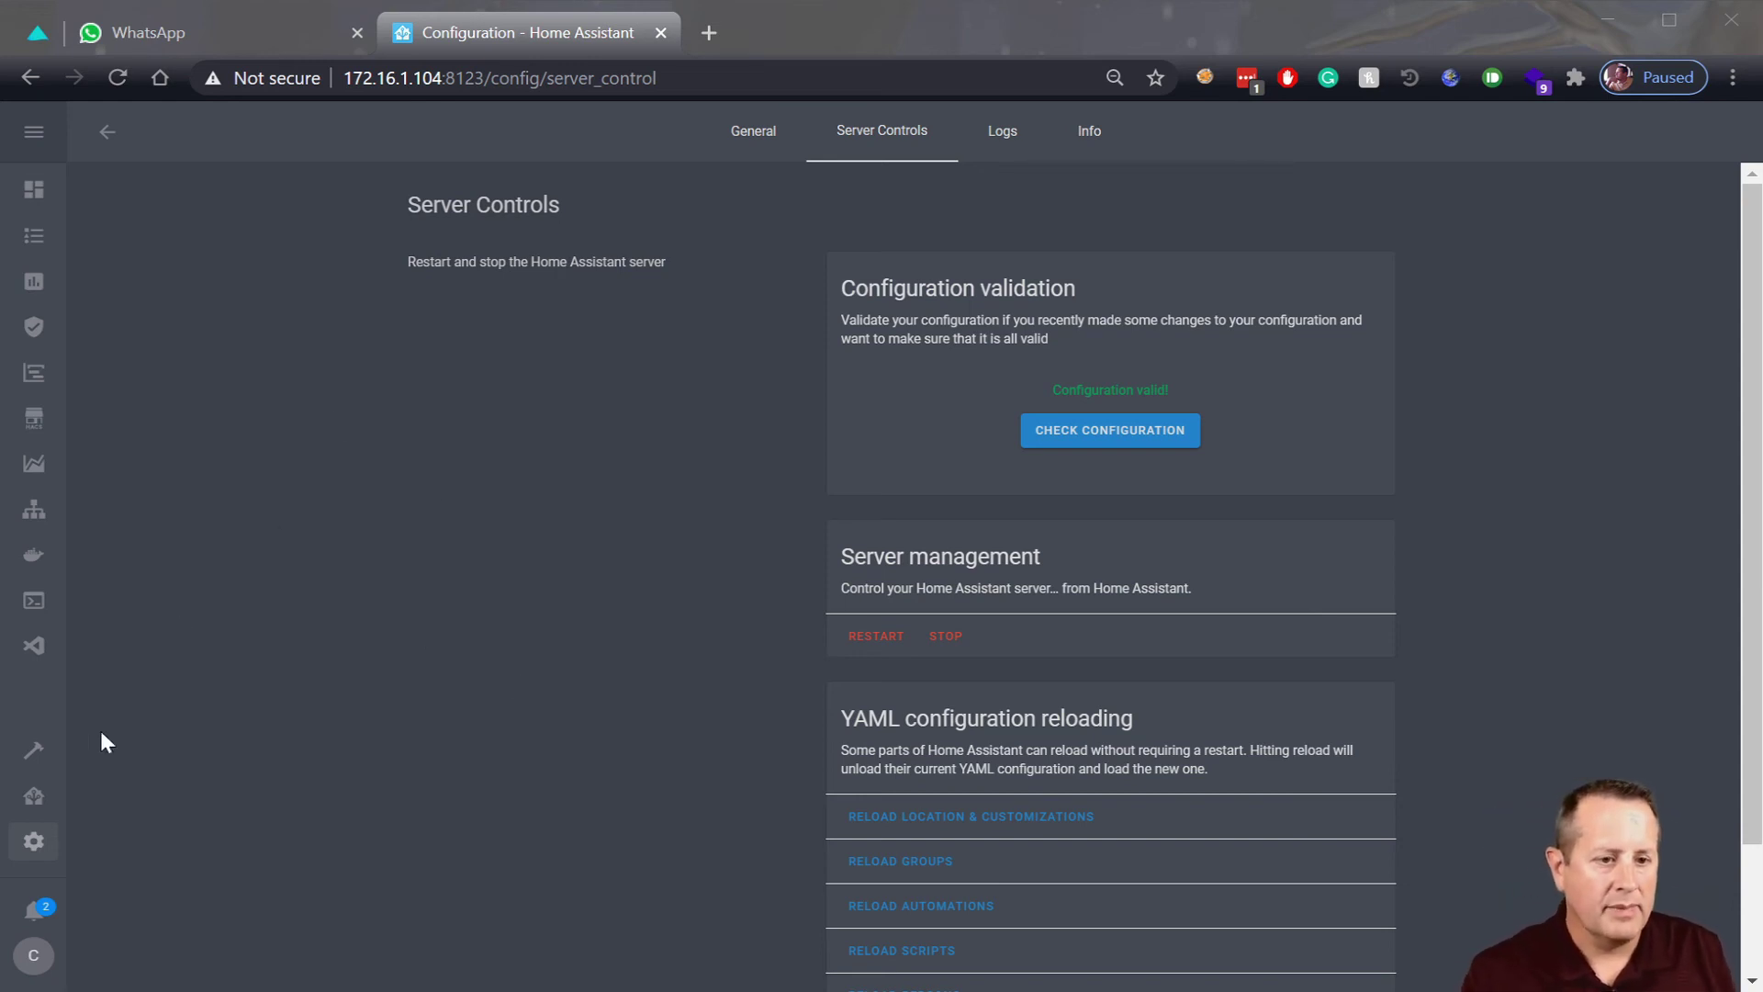
- Filter Developer Tools States by 'sonoff' to show Garage Freezer humidity, temperature and switch
{"action": "left_click", "coordinate": [34, 751]}
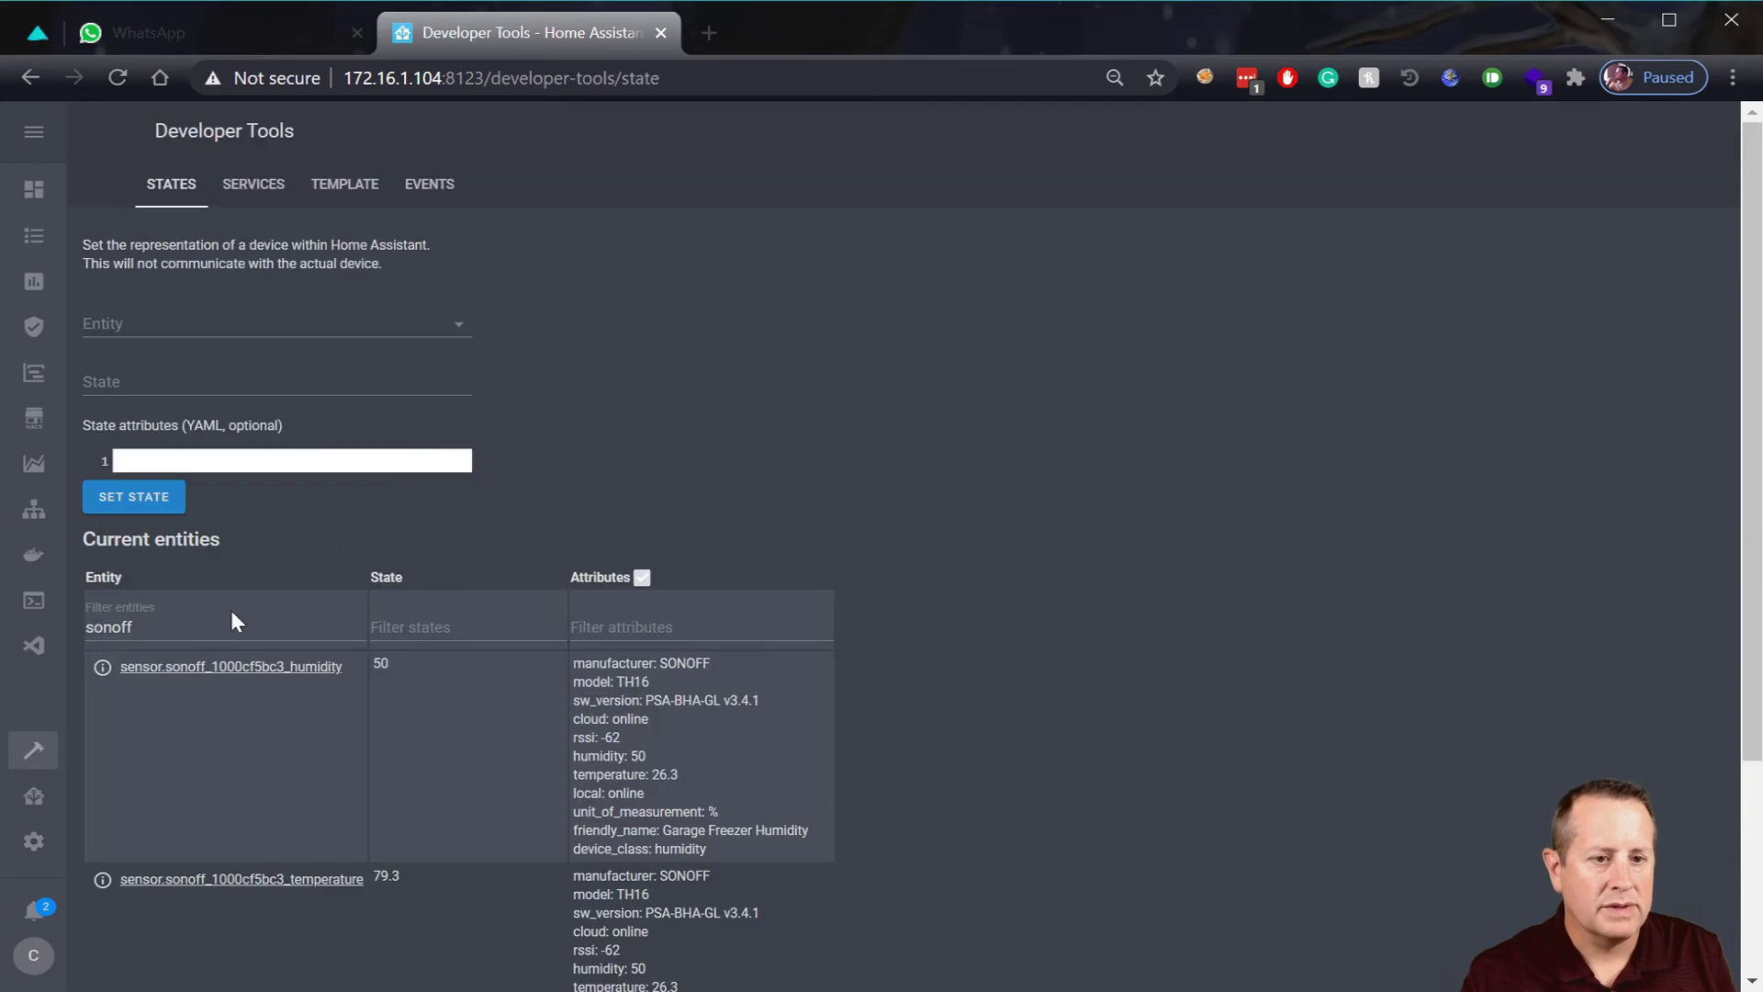
{"action": "left_click", "coordinate": [179, 629]}
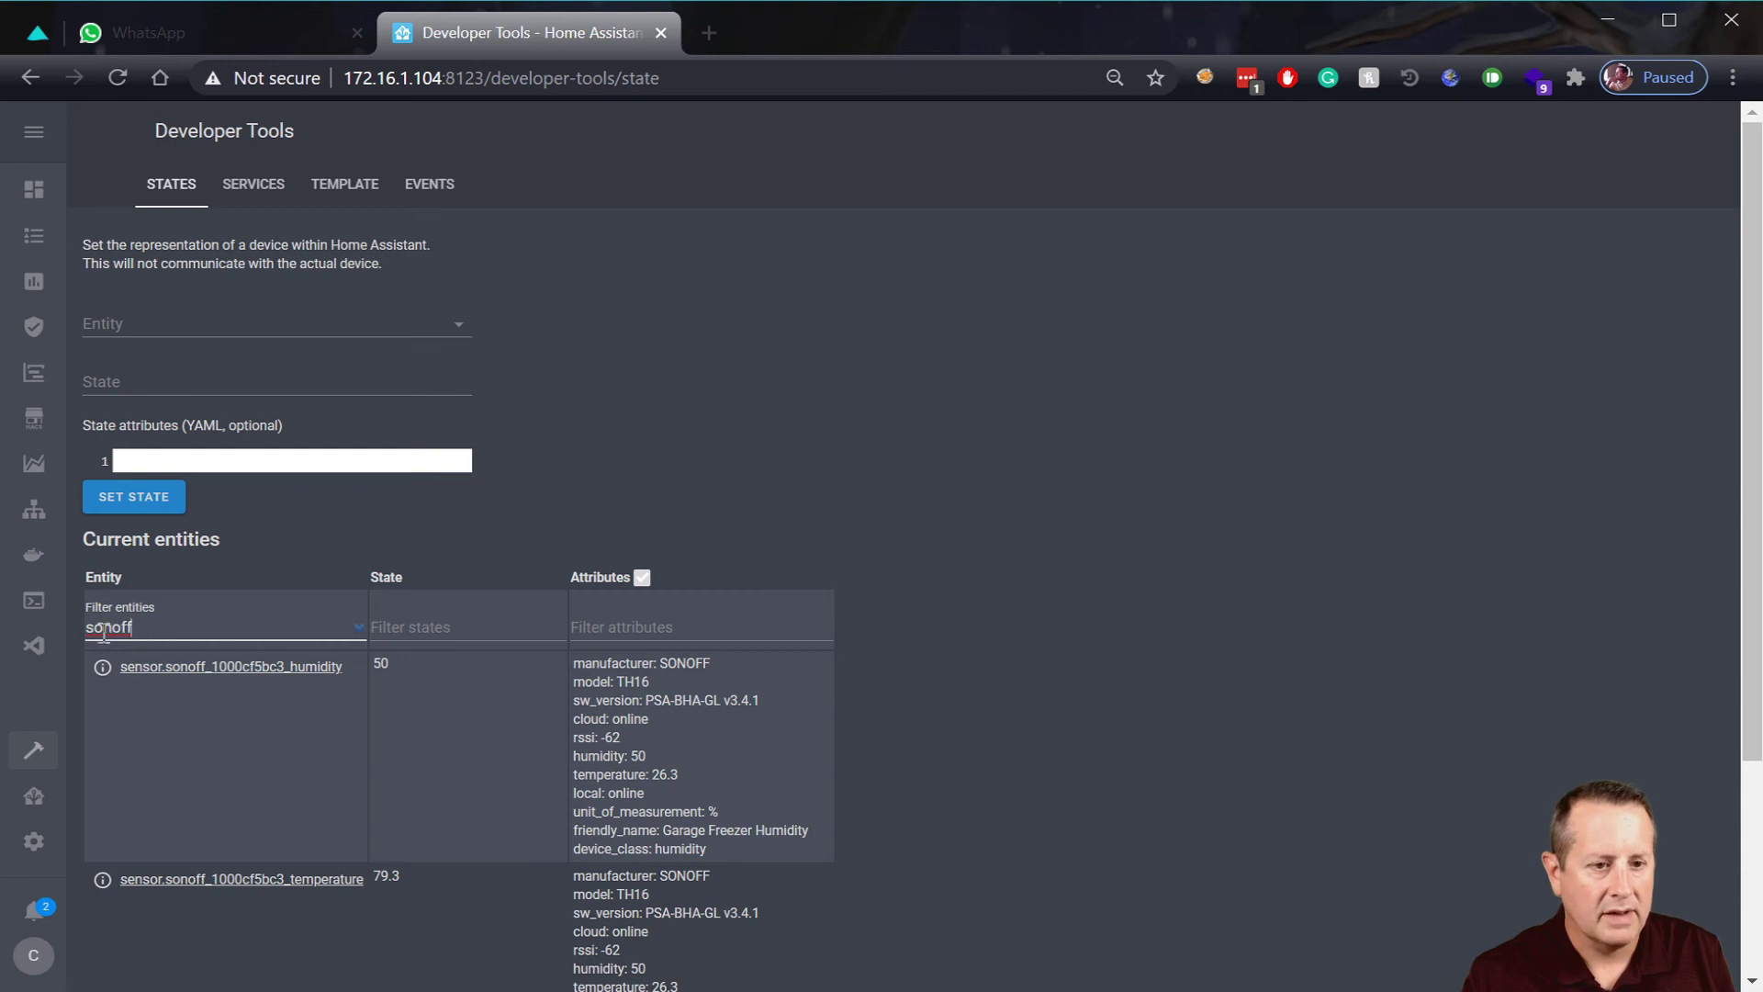
{"action": "scroll", "coordinate": [275, 625], "scroll_direction": "down", "scroll_amount": 3}
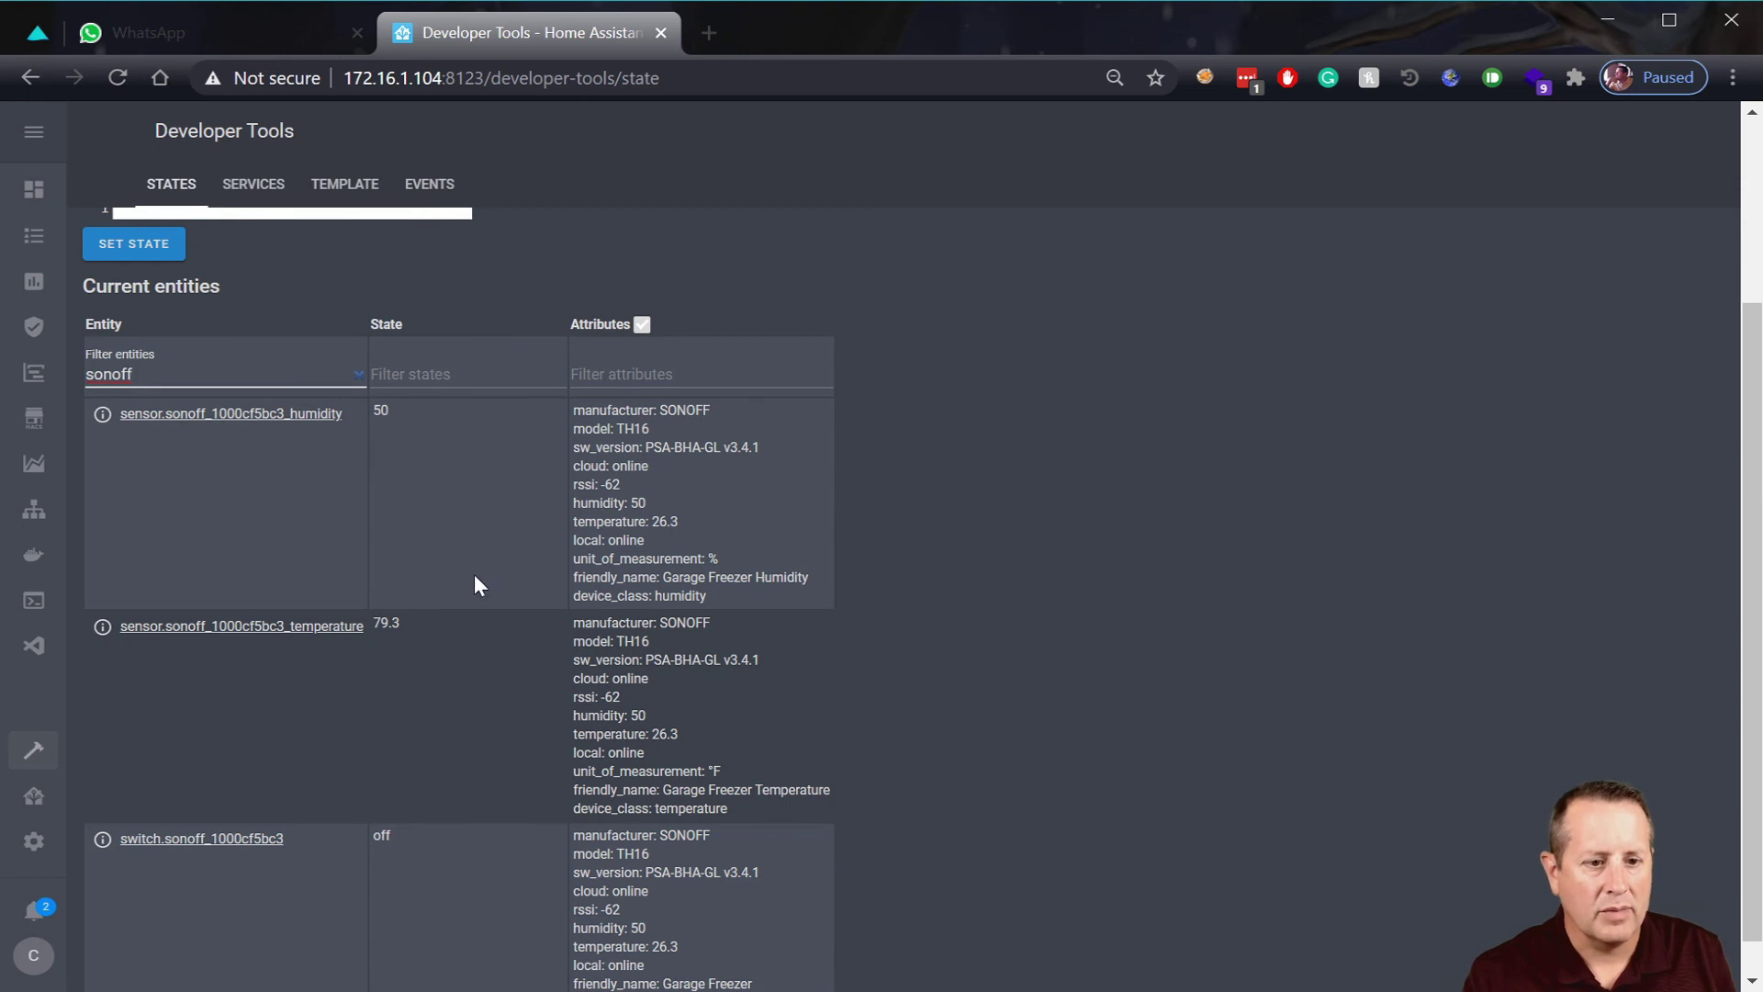
{"action": "scroll", "coordinate": [476, 578], "scroll_direction": "down", "scroll_amount": 1}
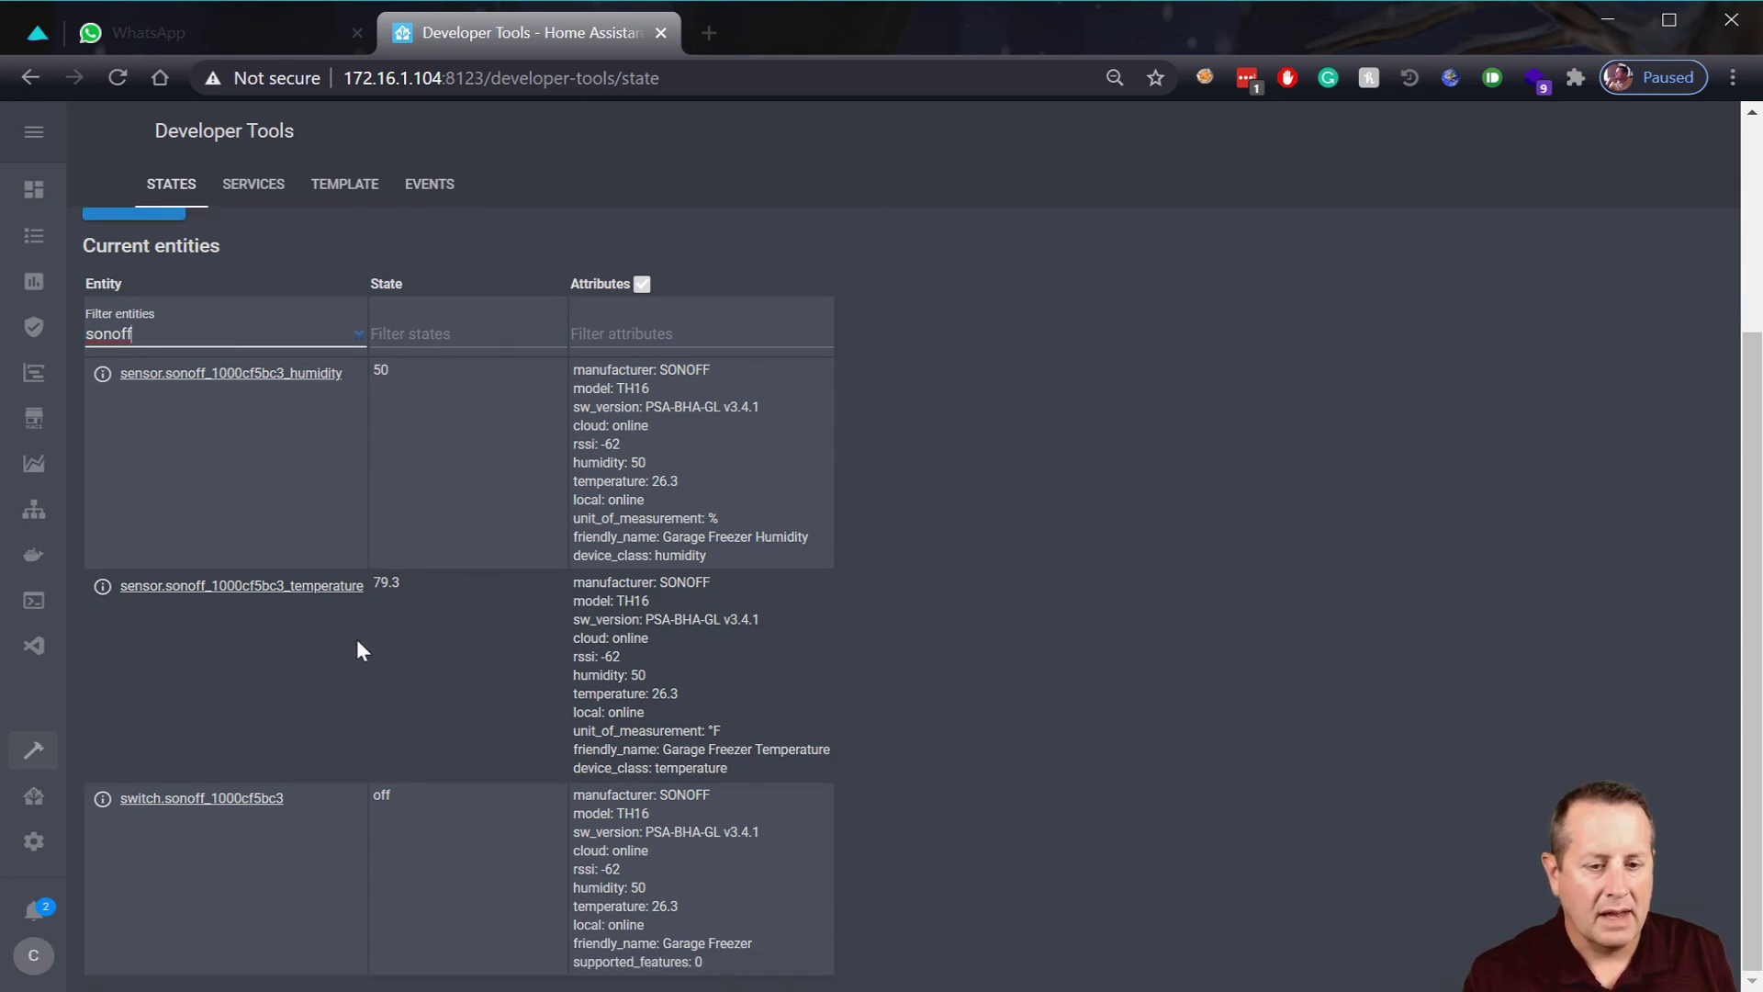